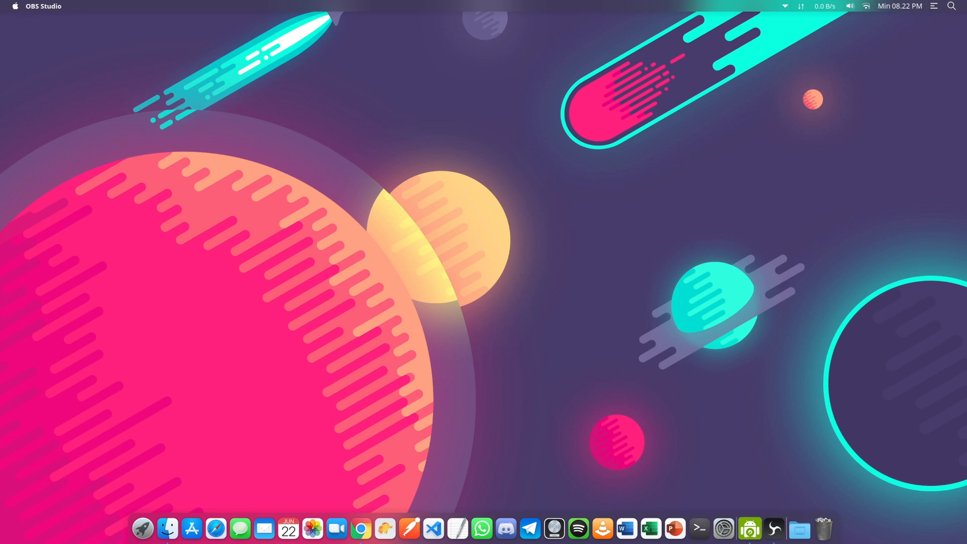
# From the desktop, open the file manager on the PHP Native folder holding the absensi archives
pyautogui.click(513, 407)
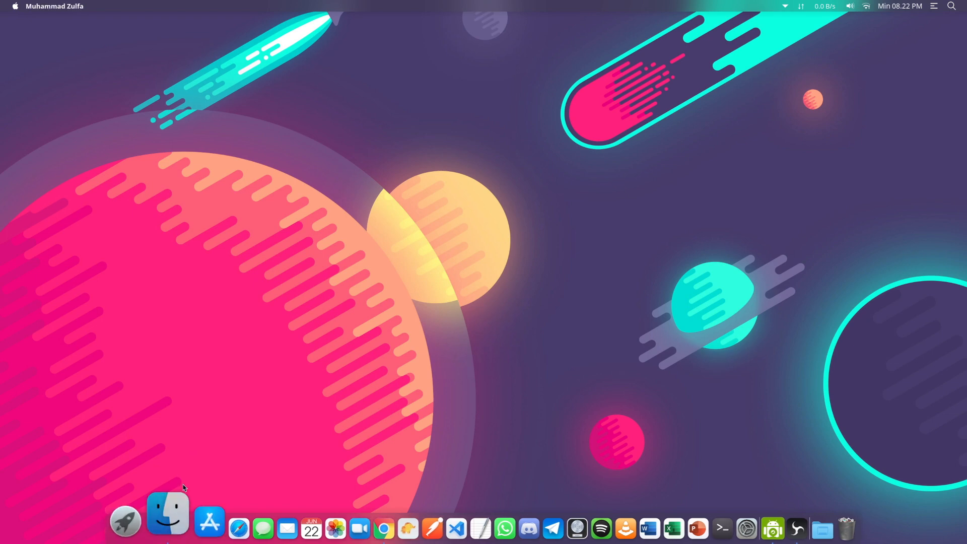
pyautogui.click(177, 509)
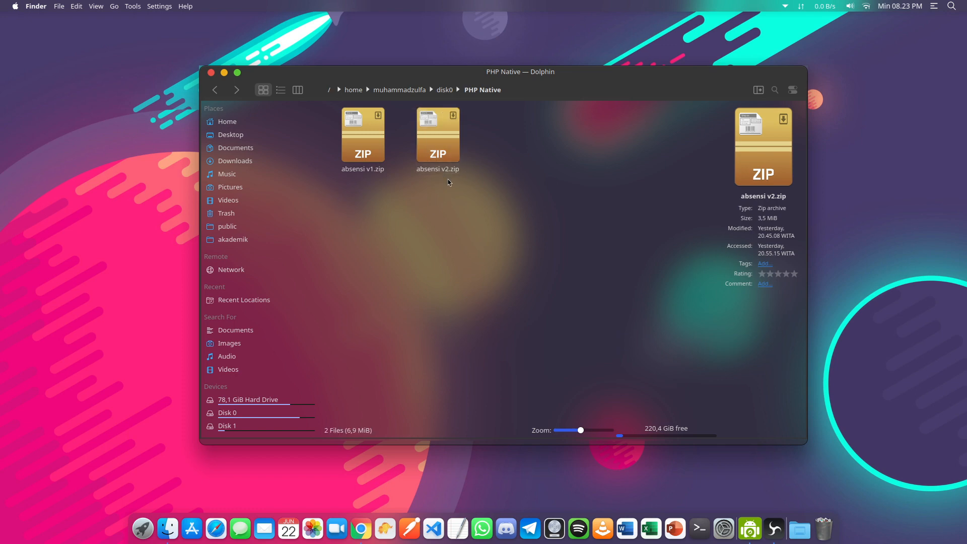
# In Chrome, add /admin to the Absensi Monitoring site address to reach the Administrator login
pyautogui.click(356, 532)
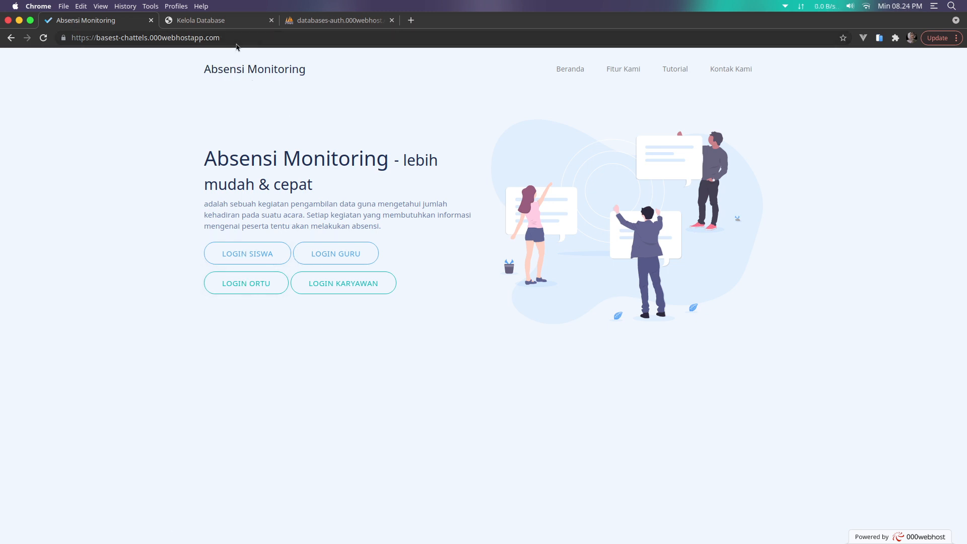
pyautogui.click(238, 39)
pyautogui.click(268, 40)
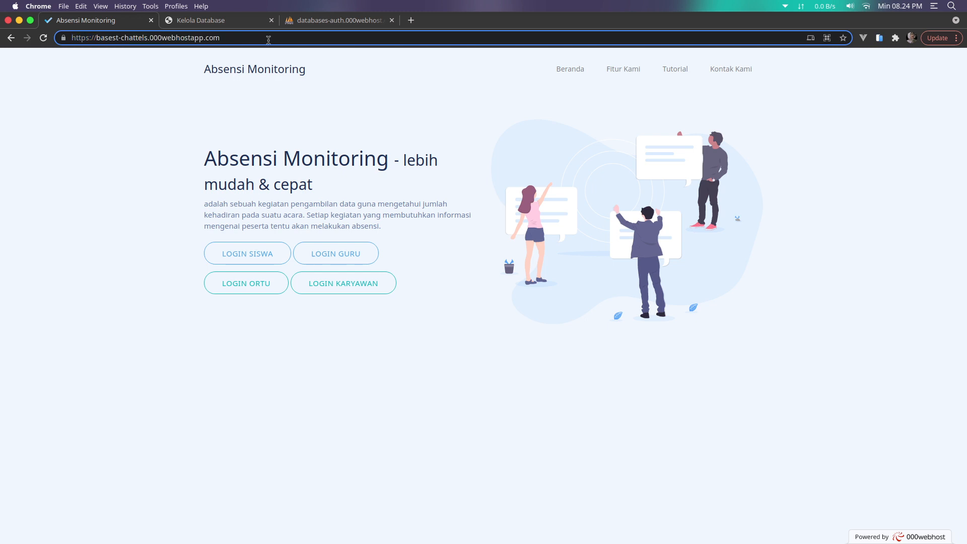
pyautogui.write('/admin')
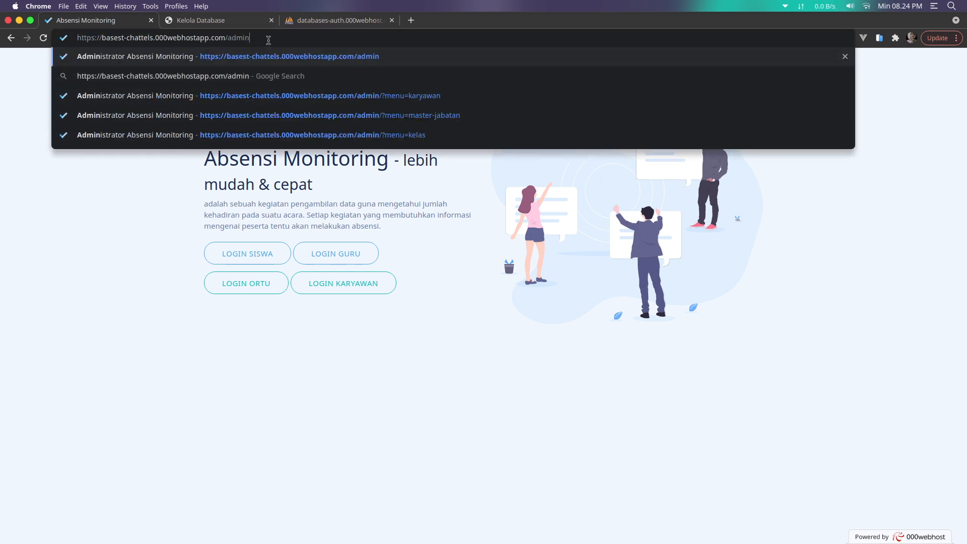
pyautogui.press('Return')
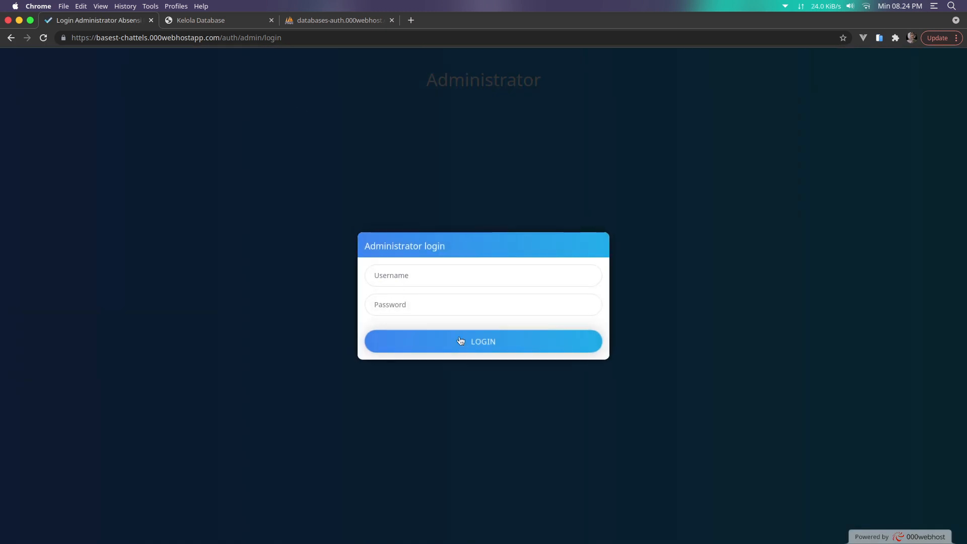
pyautogui.click(445, 281)
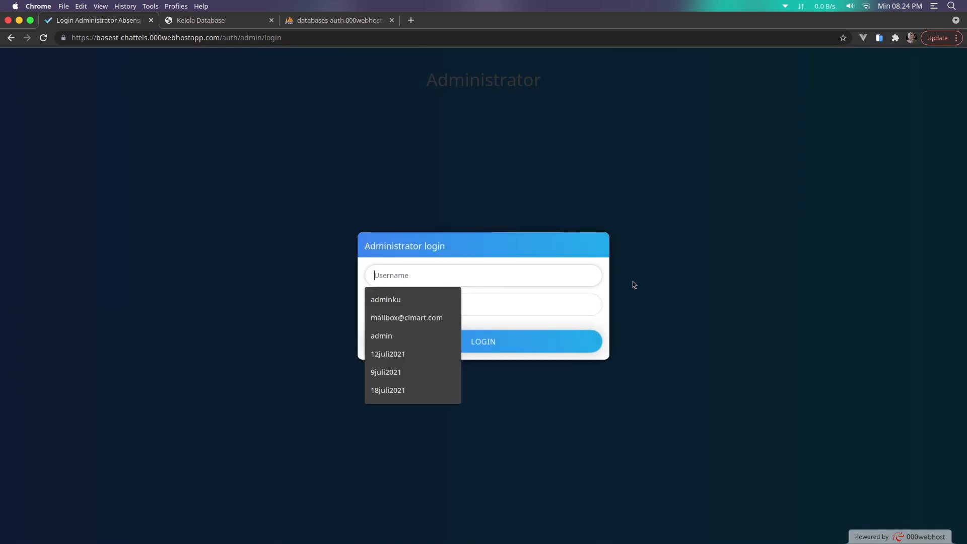
# Sign in with the administrator username and password
pyautogui.write('adminku')
pyautogui.press('Tab')
pyautogui.write('a')
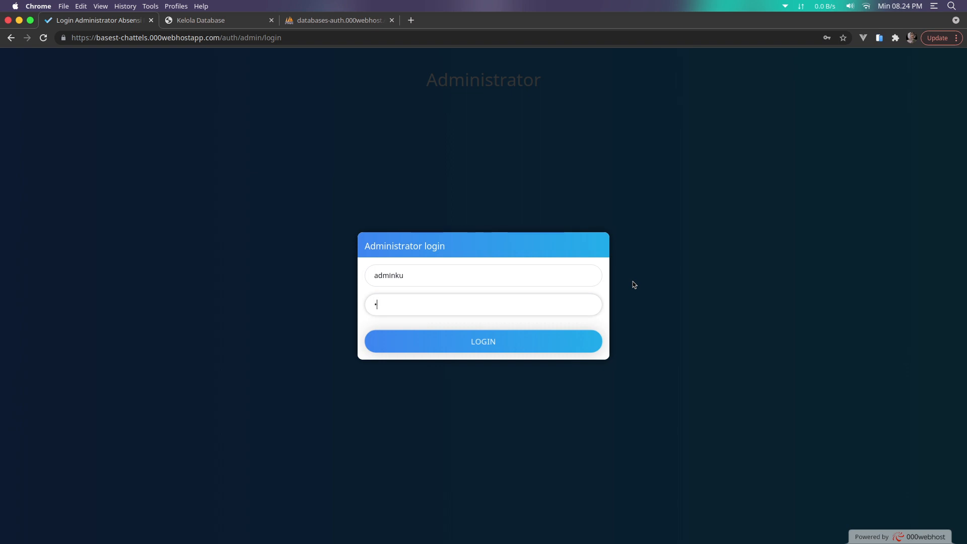
pyautogui.write('dminku')
pyautogui.press('Return')
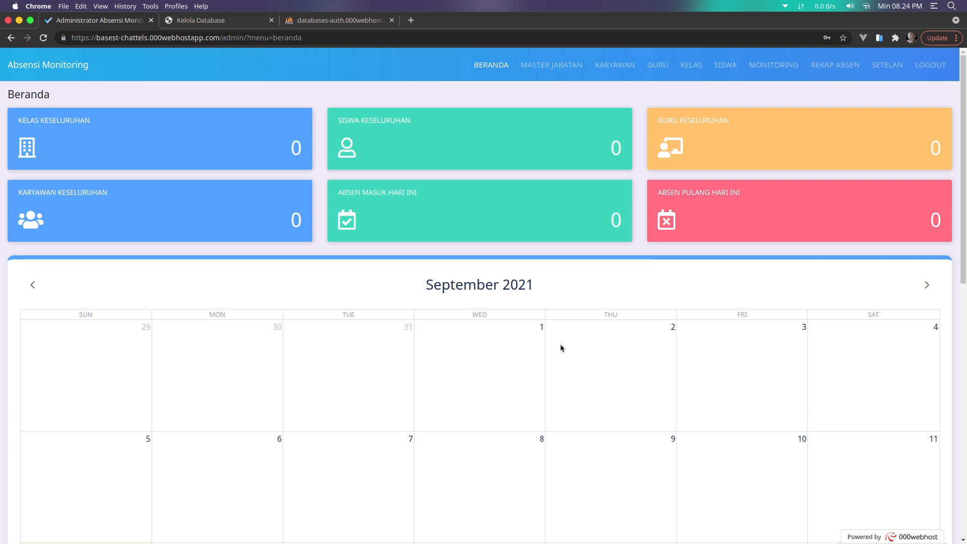
# Look over the Master jabatan and Guru pages, then log out of the admin panel
pyautogui.click(565, 69)
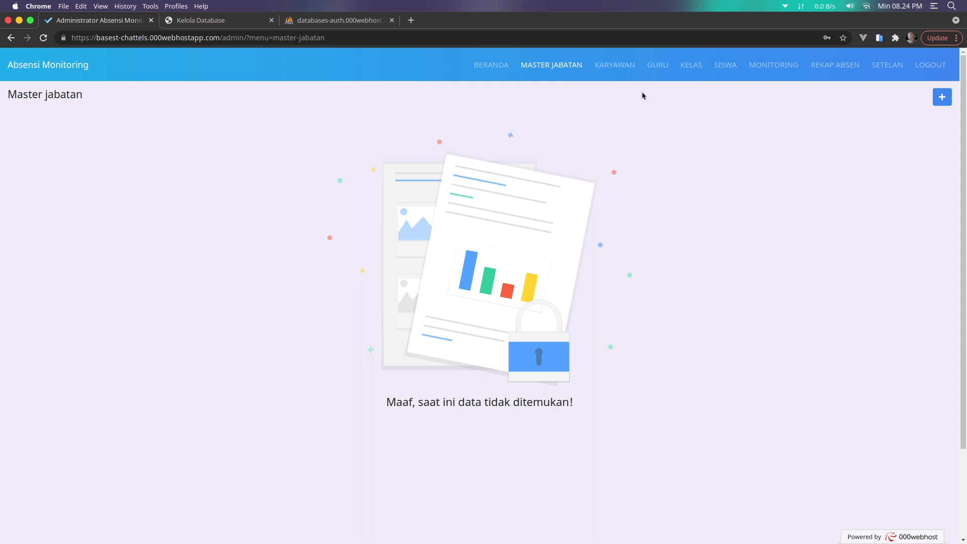
pyautogui.click(658, 73)
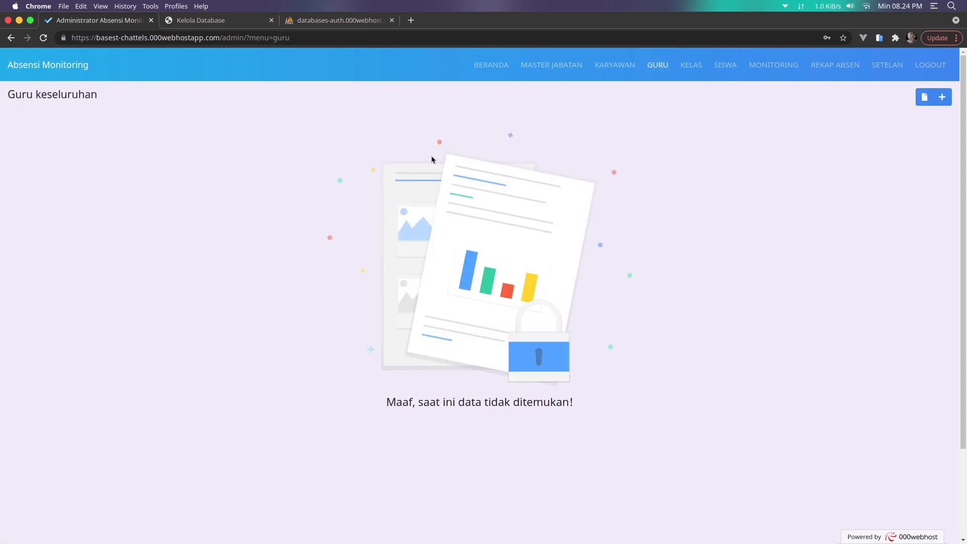
pyautogui.click(929, 68)
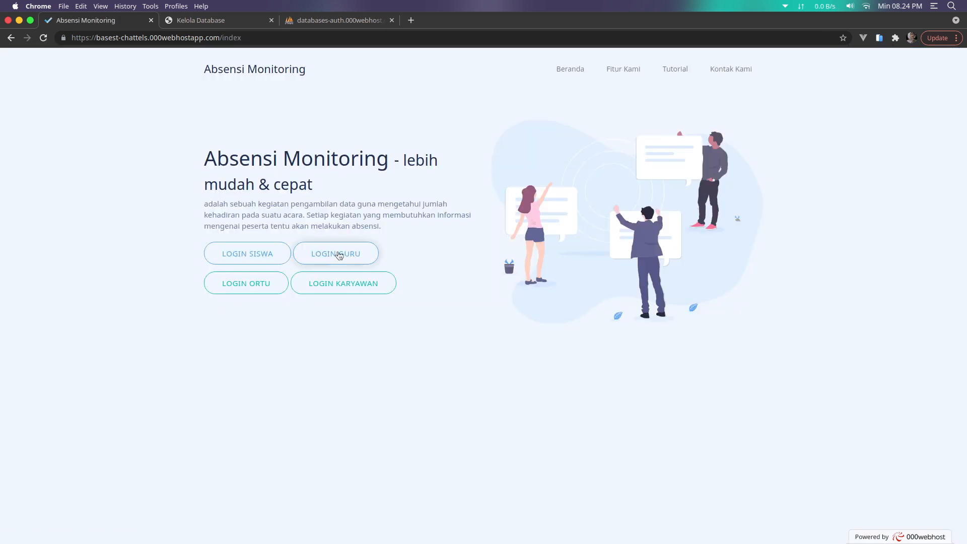
# Go to the teacher login page and switch to its registration form
pyautogui.click(339, 256)
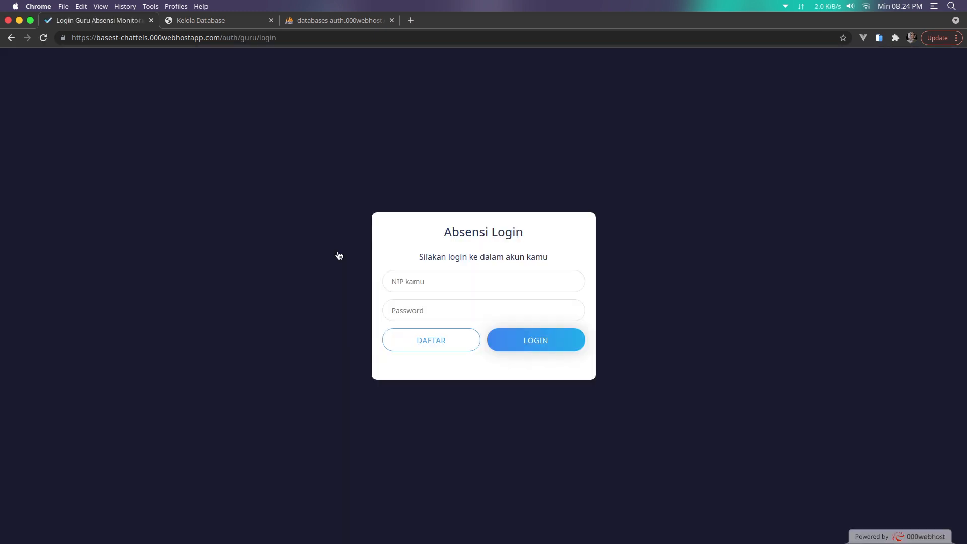
pyautogui.click(505, 309)
pyautogui.click(446, 346)
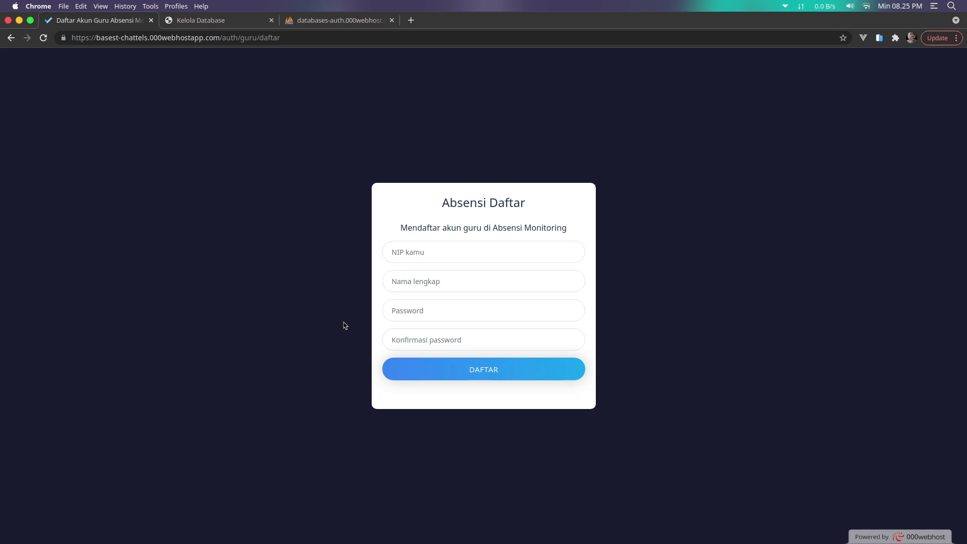
# Register a teacher with the saved NIP, full name and a confirmed password, dismissing the breach warning
pyautogui.click(466, 257)
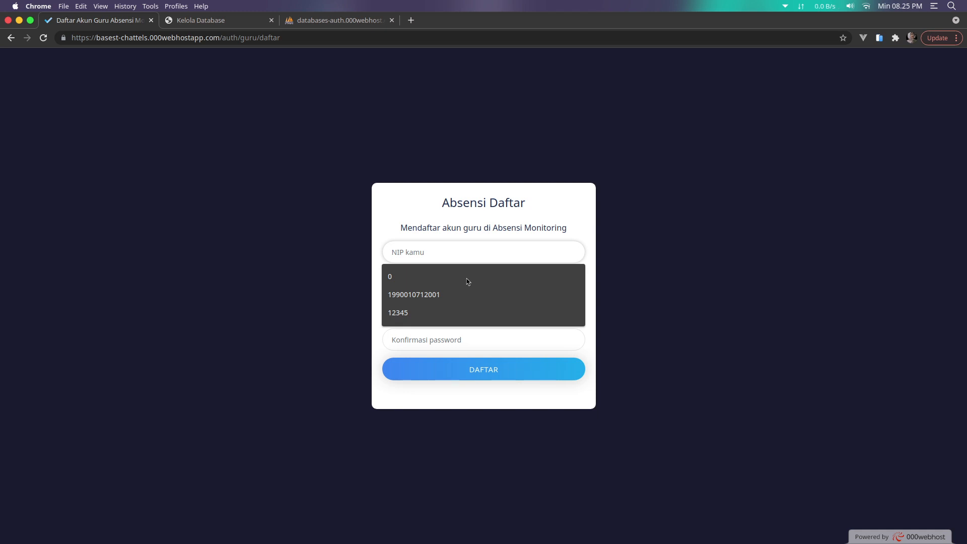
pyautogui.click(464, 313)
pyautogui.click(429, 283)
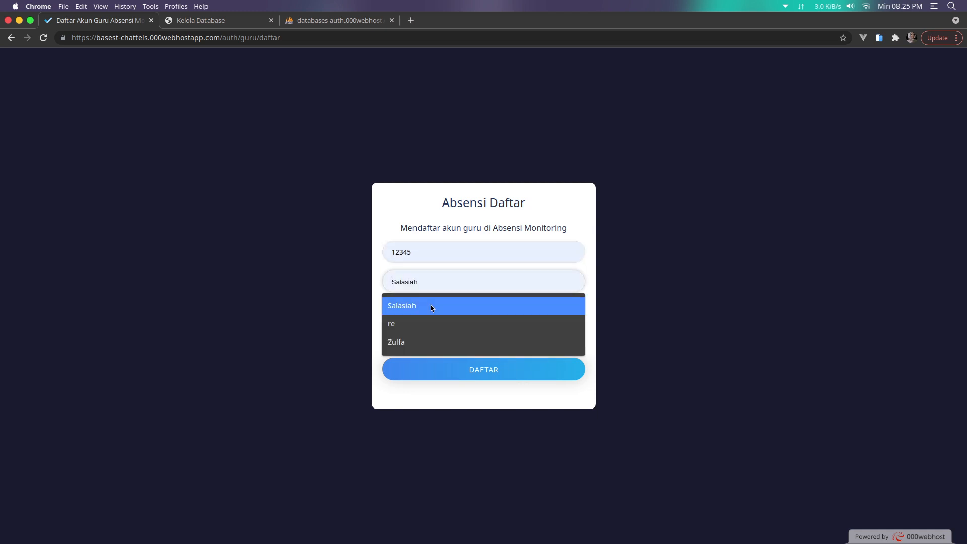
pyautogui.click(431, 308)
pyautogui.click(431, 316)
pyautogui.write('12')
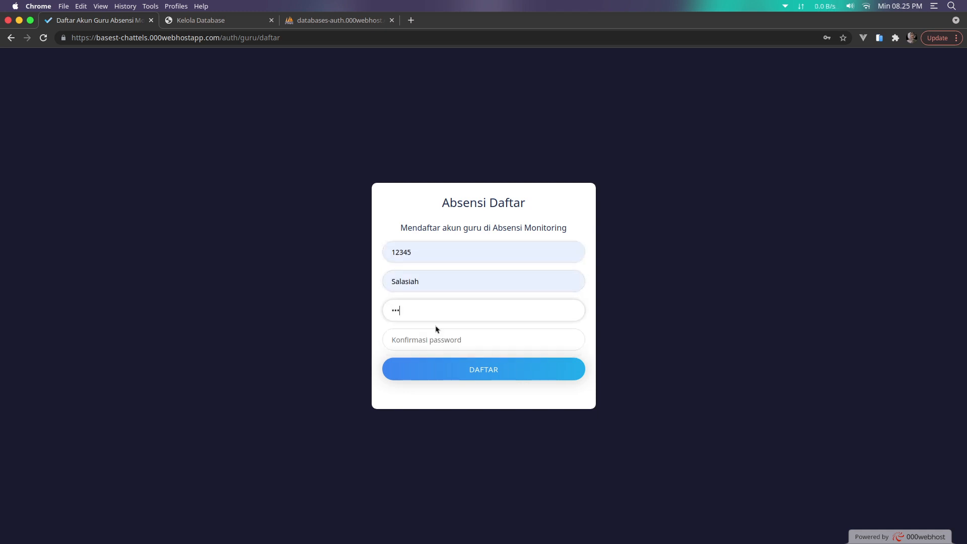
pyautogui.click(436, 335)
pyautogui.write('1234')
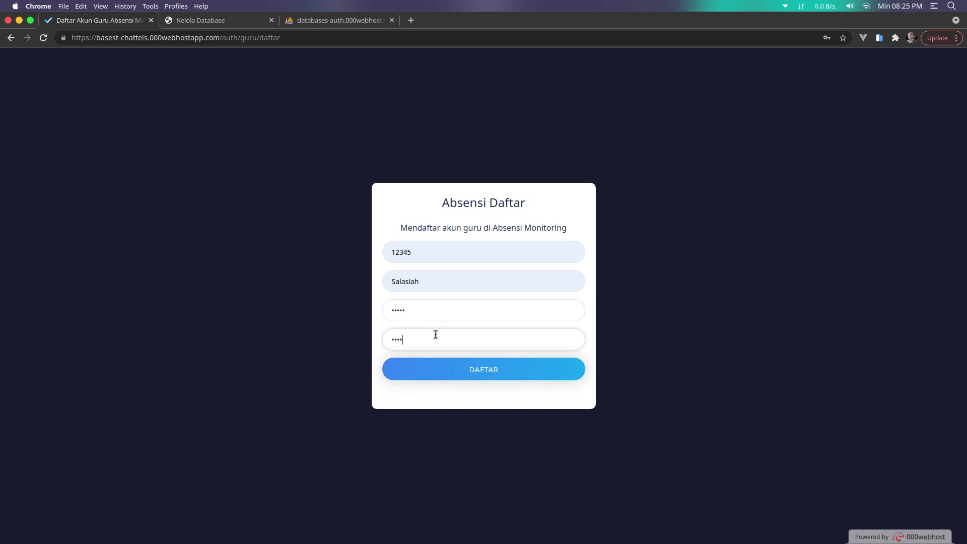
pyautogui.write('5')
pyautogui.click(442, 370)
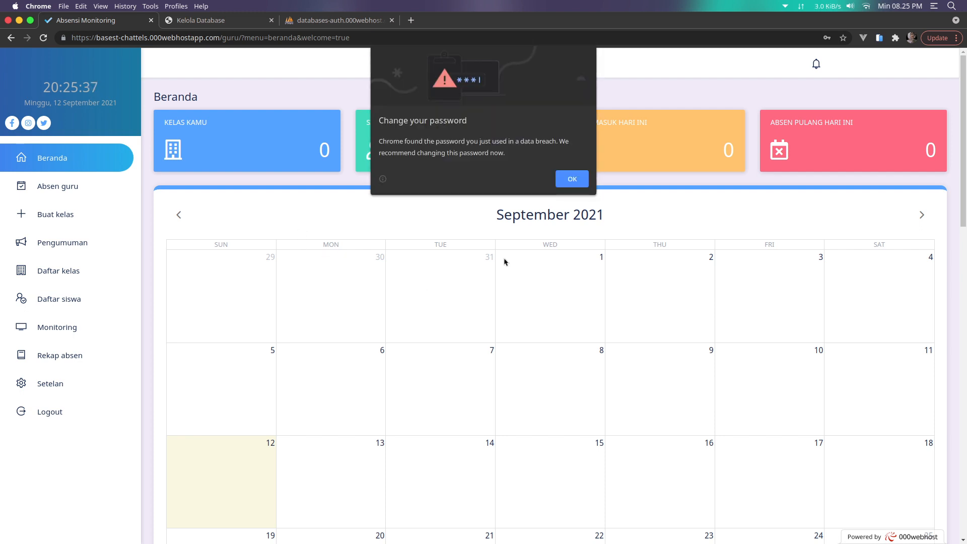
pyautogui.click(572, 179)
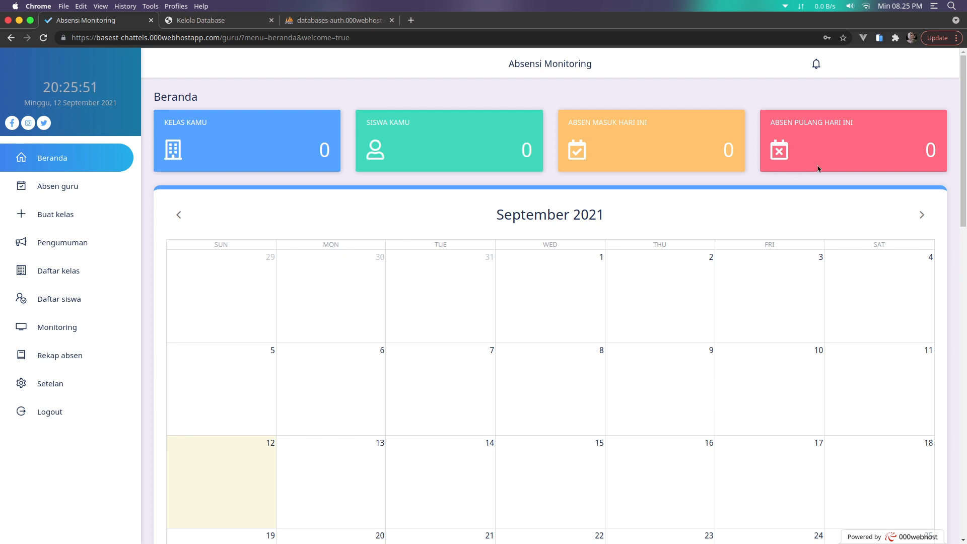
# Scroll through the teacher dashboard, then open the Absen guru attendance page
pyautogui.scroll(-3, 517, 229)
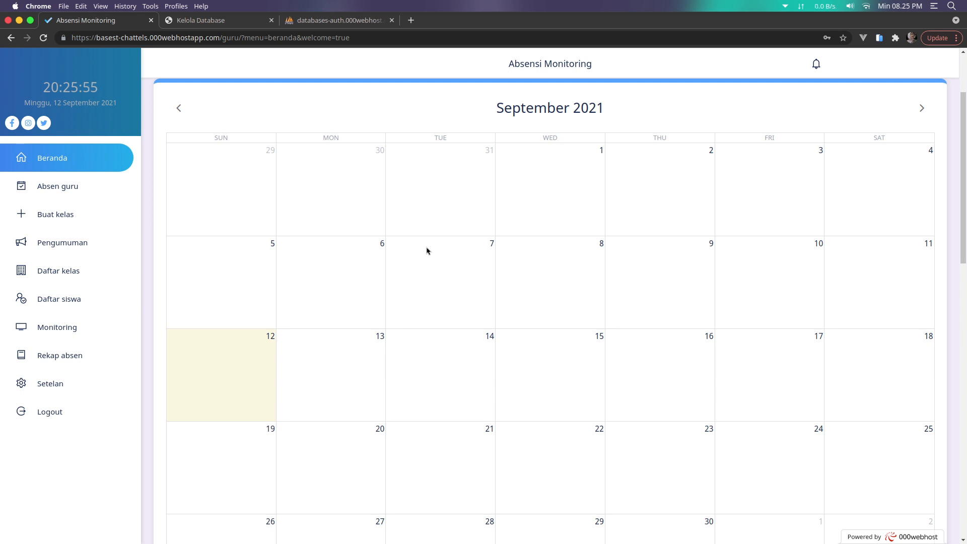
pyautogui.scroll(2, 416, 280)
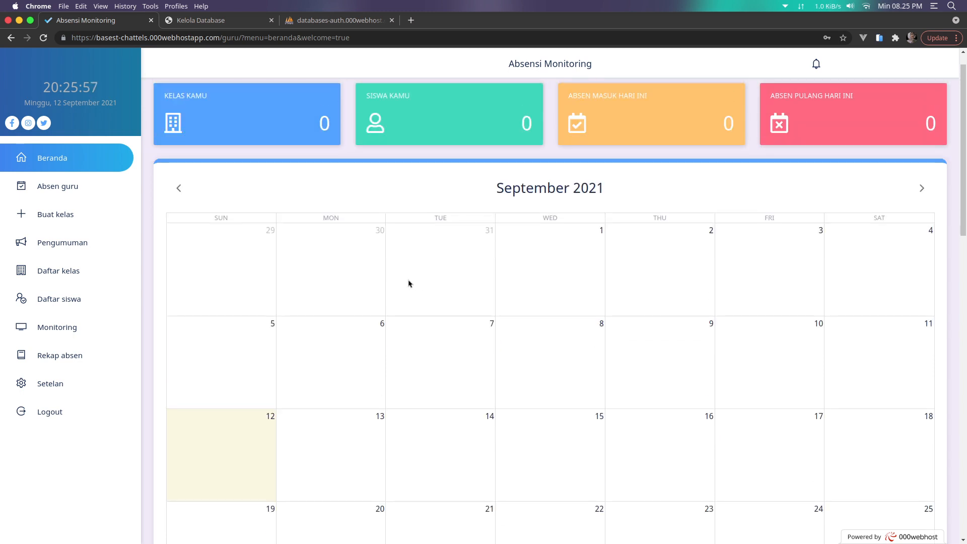
pyautogui.scroll(-10, 428, 286)
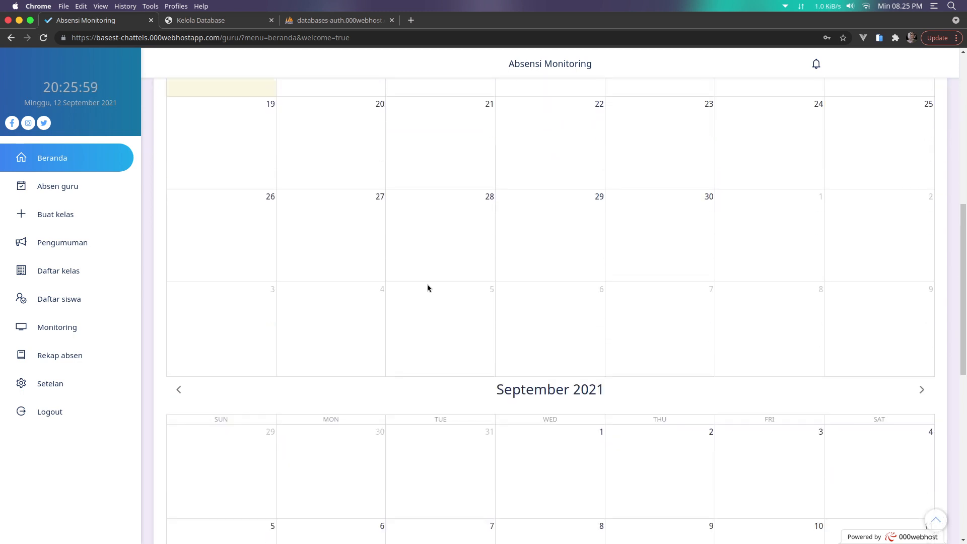
pyautogui.scroll(10, 428, 285)
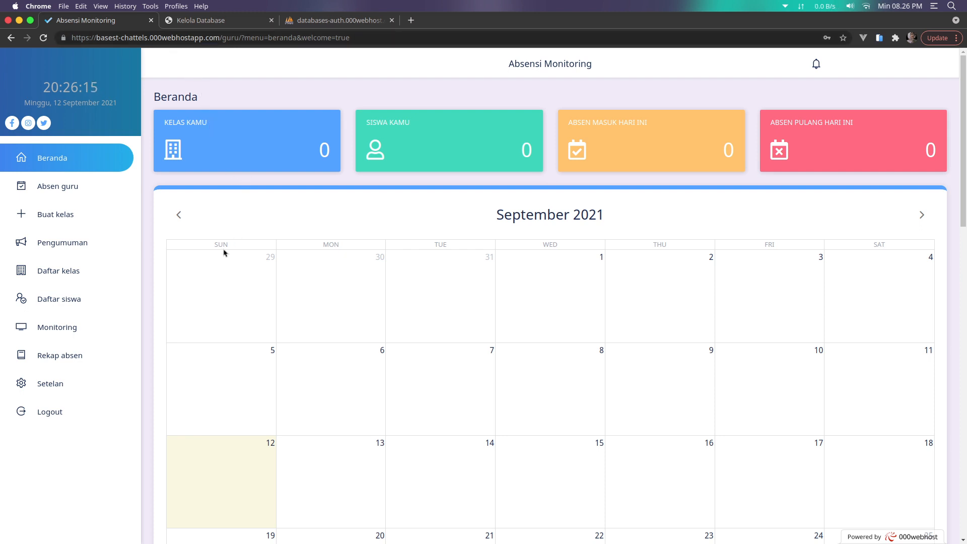
pyautogui.click(106, 193)
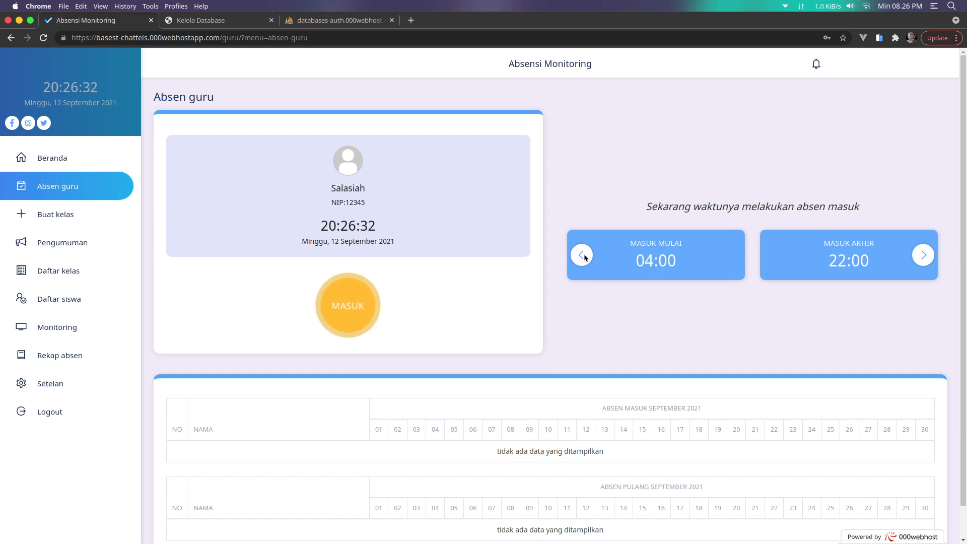
# Compare the 04:00–22:00 check-in and 22:00–23:00 check-out cards, then go to Buat kelas
pyautogui.click(925, 256)
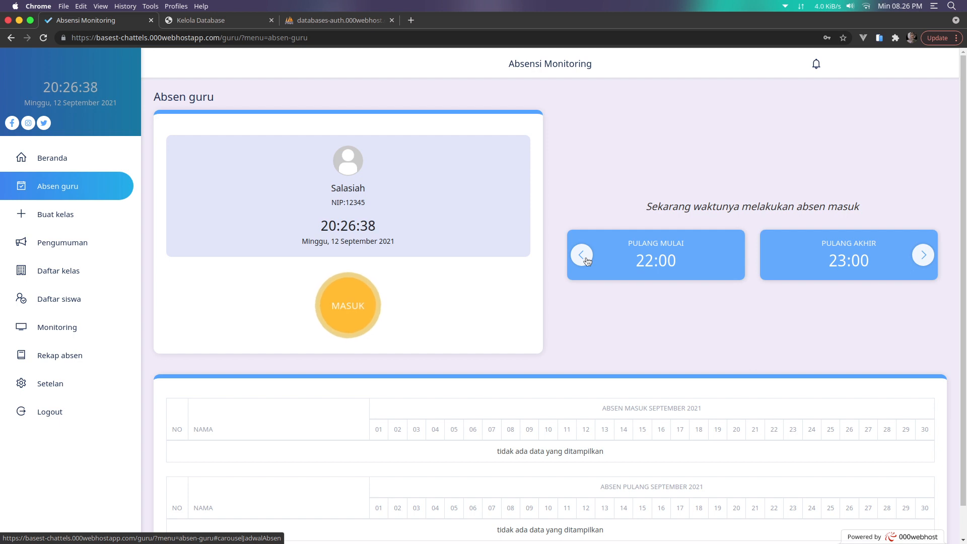
pyautogui.scroll(-1, 539, 319)
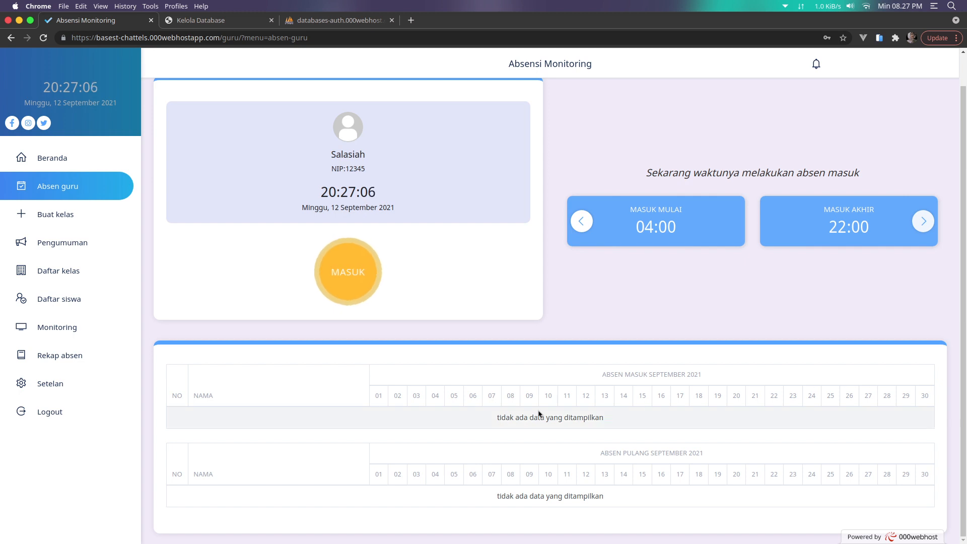
pyautogui.scroll(1, 493, 422)
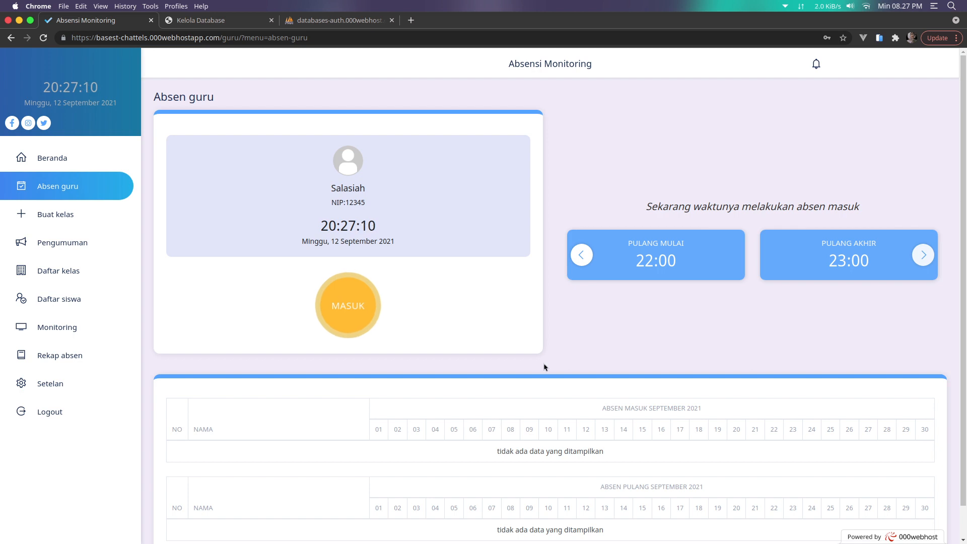
pyautogui.click(581, 255)
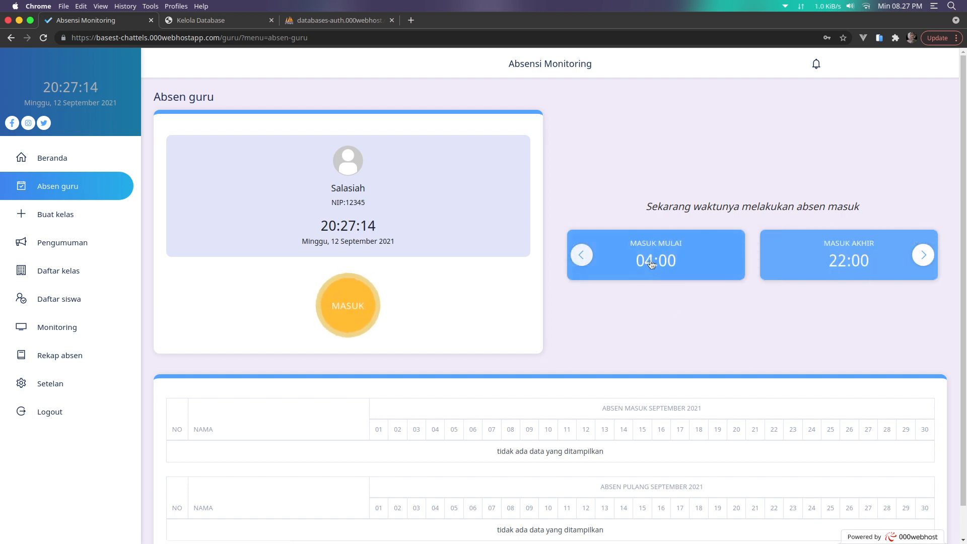
pyautogui.moveTo(670, 266)
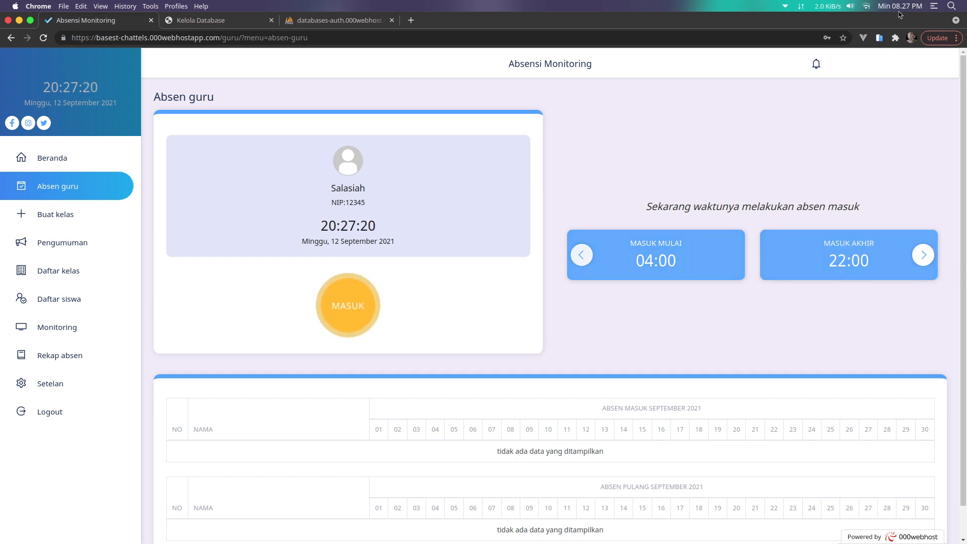
pyautogui.moveTo(900, 15)
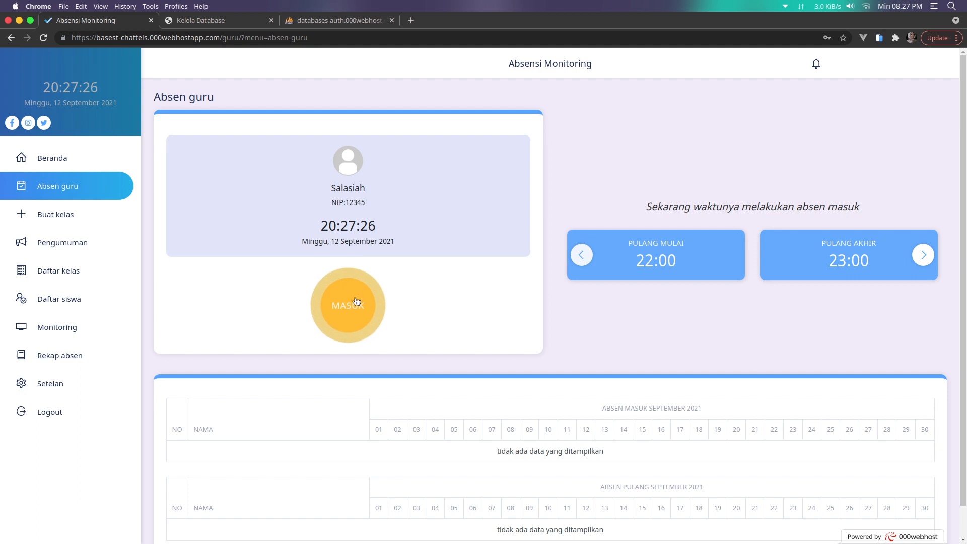
pyautogui.click(82, 225)
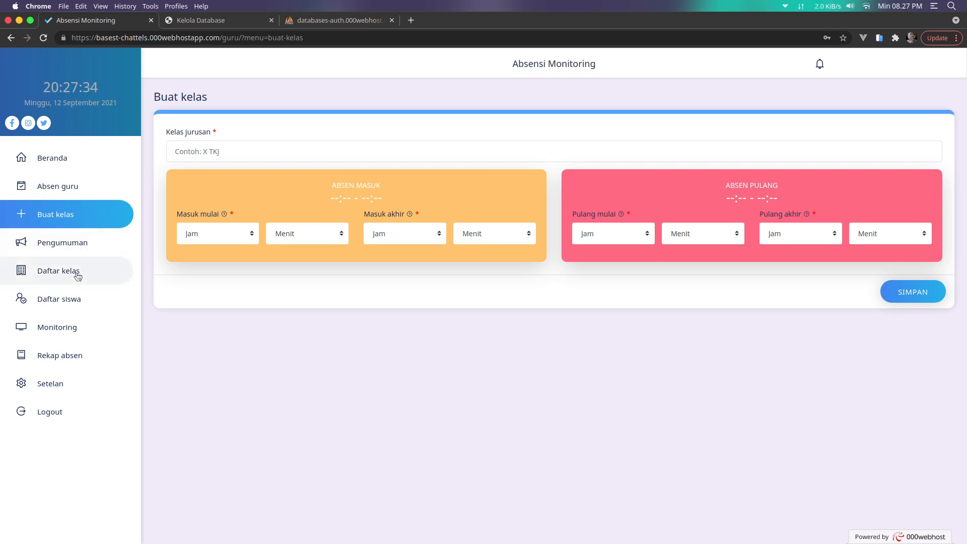
# Name the new class XII TKJ and set its check-in window from 07:00 to 09:00
pyautogui.click(77, 301)
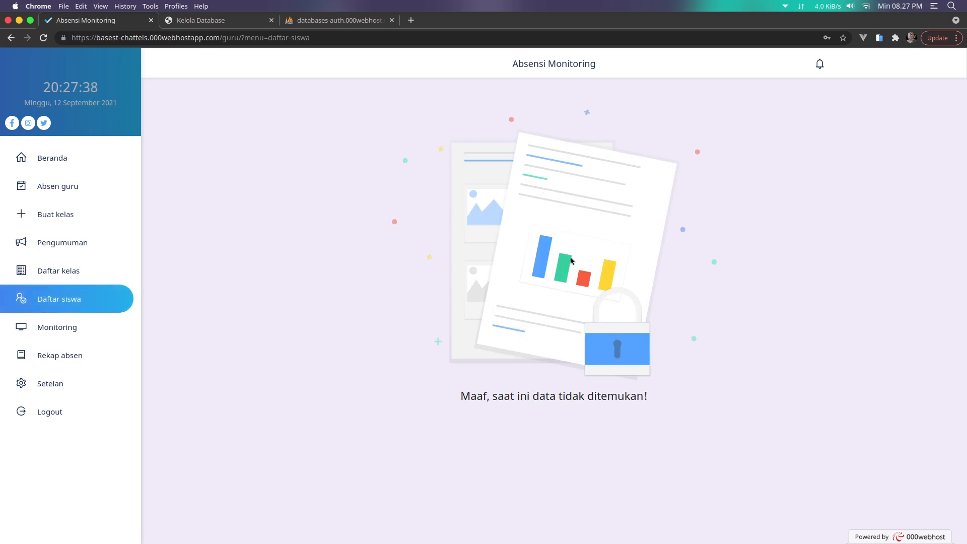
pyautogui.click(47, 217)
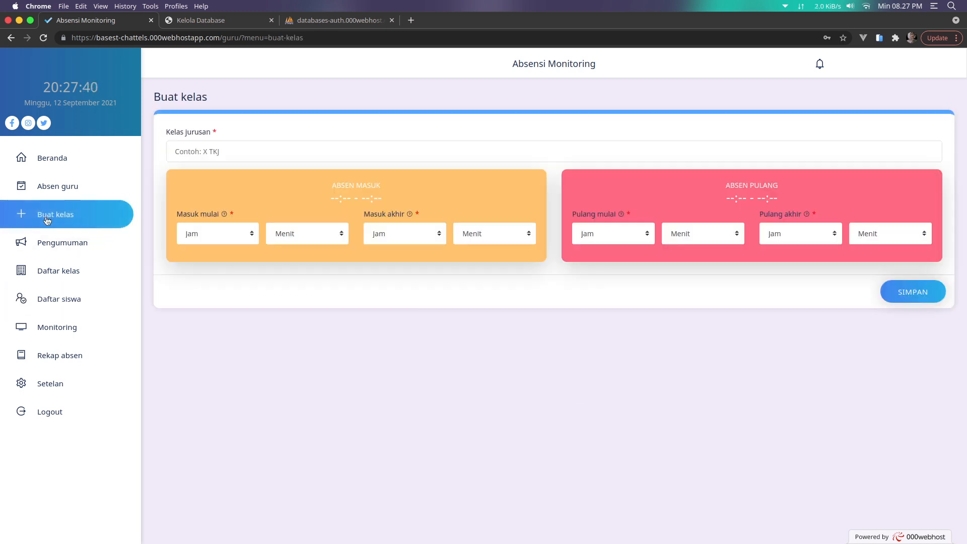
pyautogui.click(212, 152)
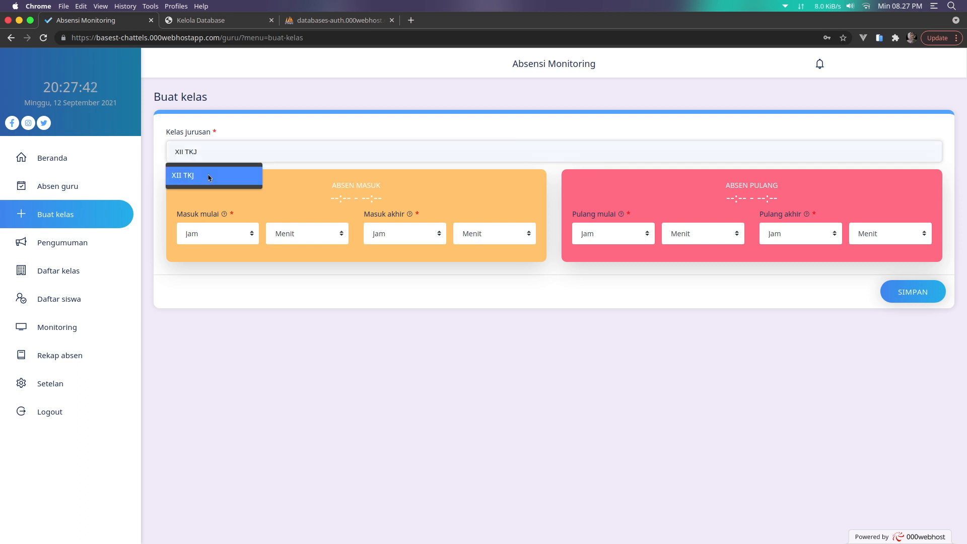
pyautogui.click(210, 175)
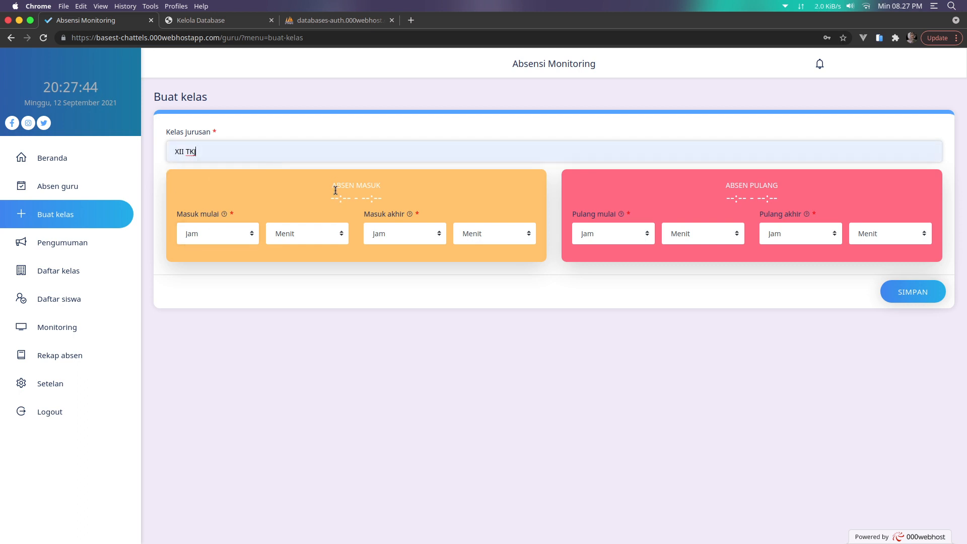
pyautogui.click(220, 233)
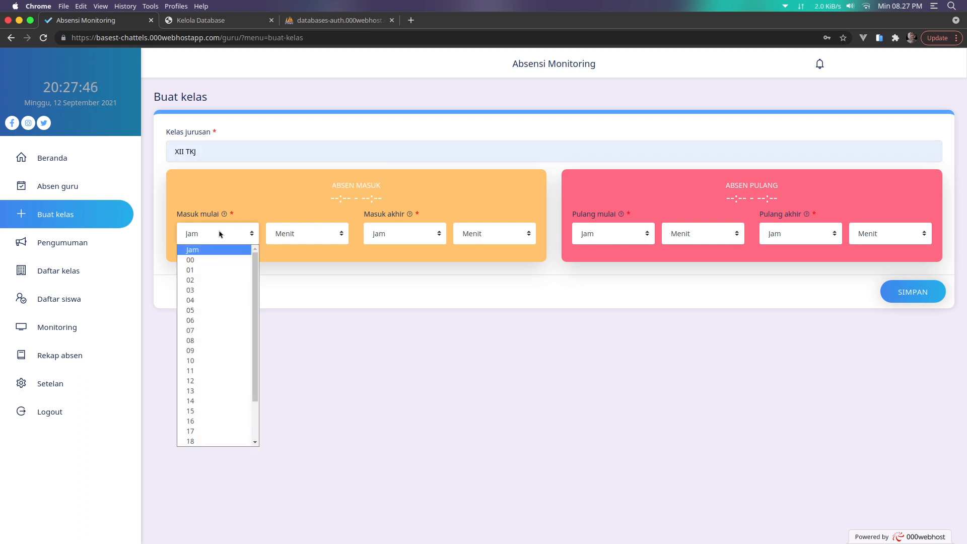
pyautogui.click(216, 330)
pyautogui.click(313, 234)
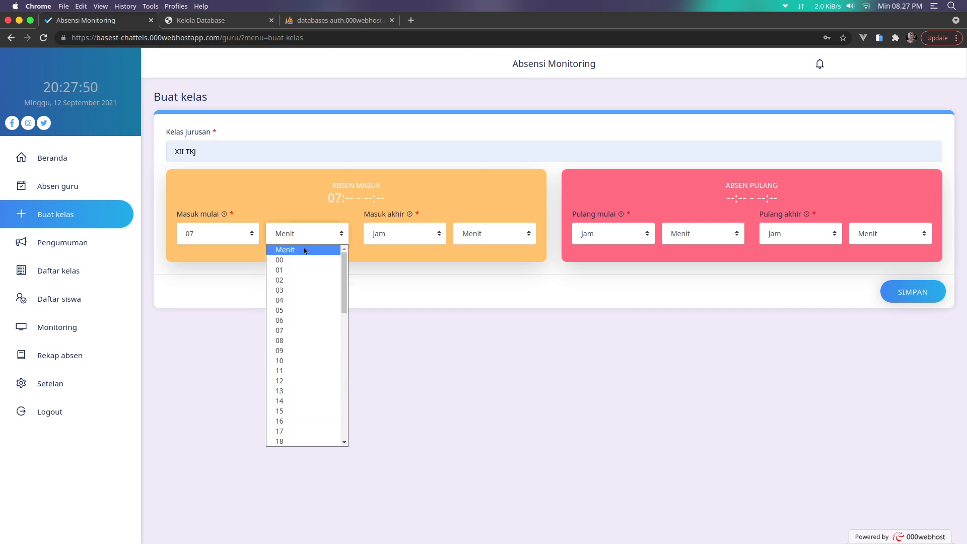
pyautogui.click(301, 259)
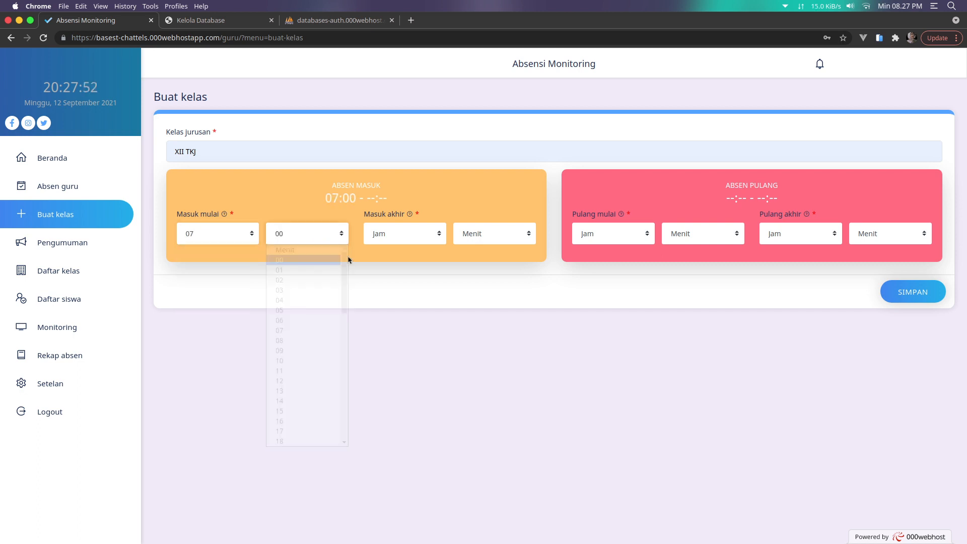
pyautogui.click(391, 241)
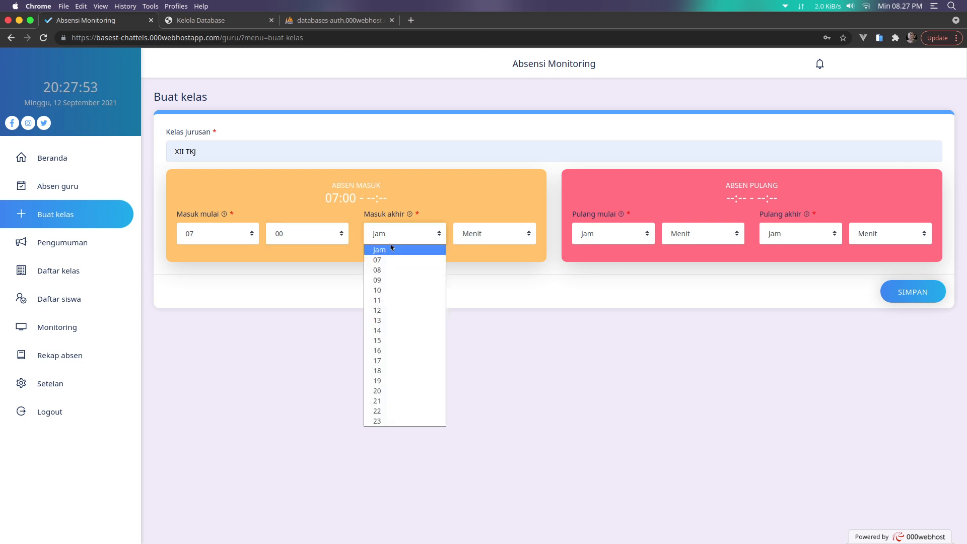
pyautogui.click(395, 281)
pyautogui.click(476, 237)
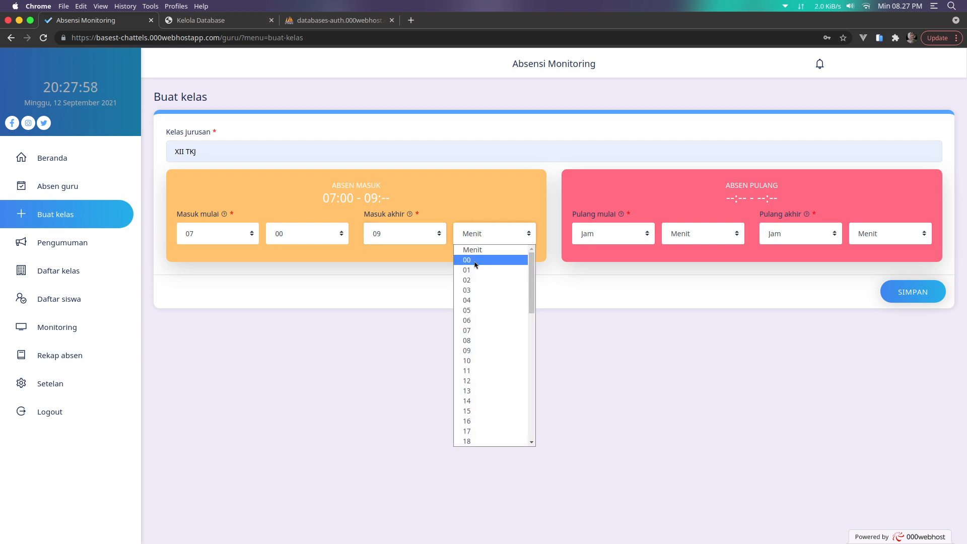
pyautogui.click(472, 261)
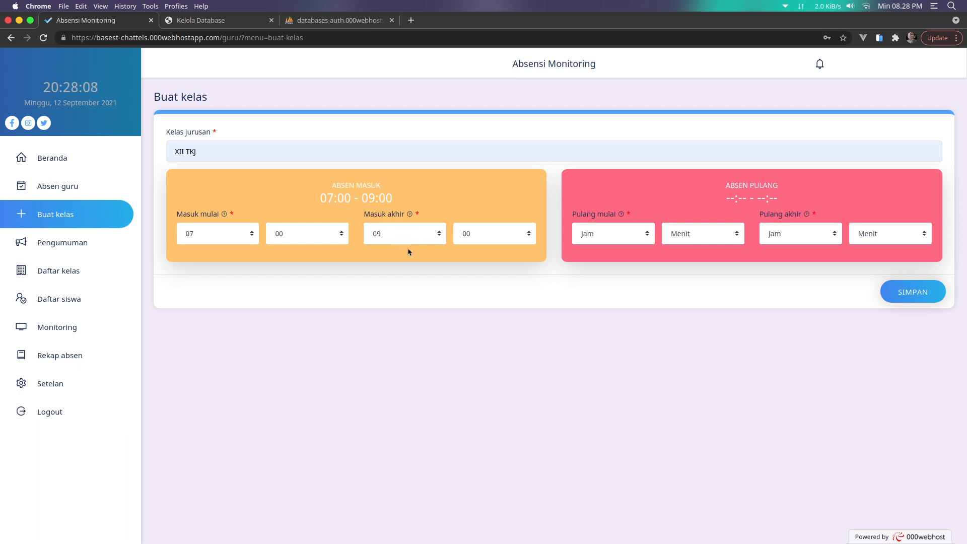
# Set the check-out window from 13:00 to 14:00 and save the class
pyautogui.click(612, 231)
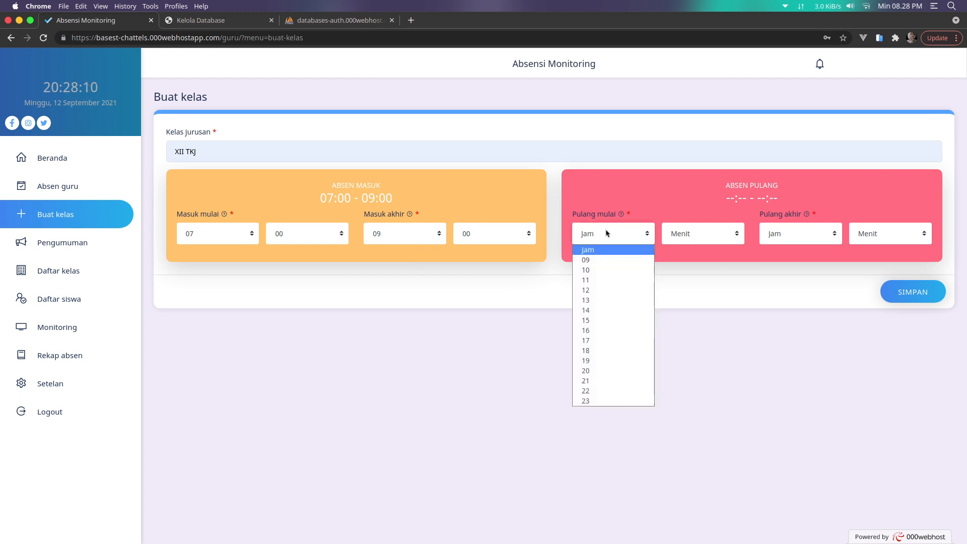
pyautogui.click(600, 300)
pyautogui.click(692, 233)
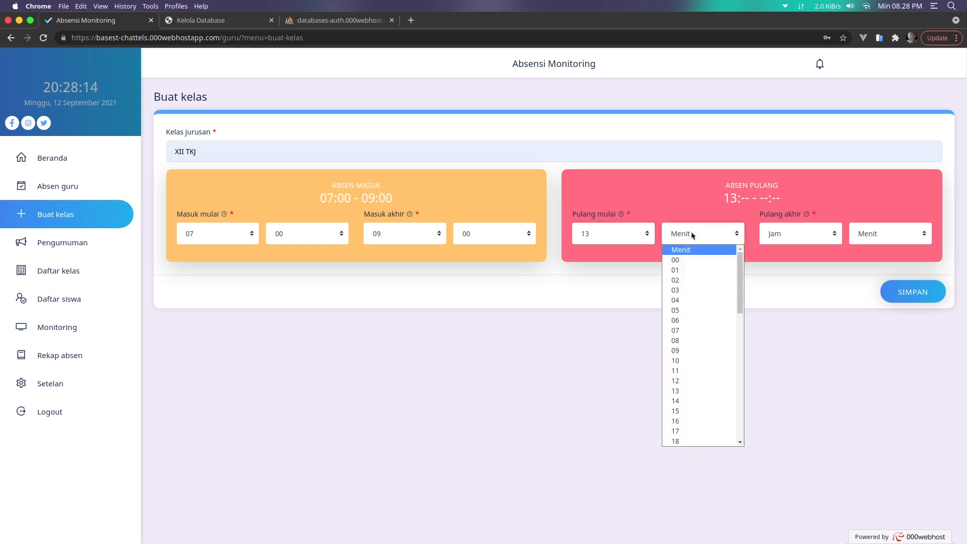
pyautogui.click(691, 260)
pyautogui.click(776, 241)
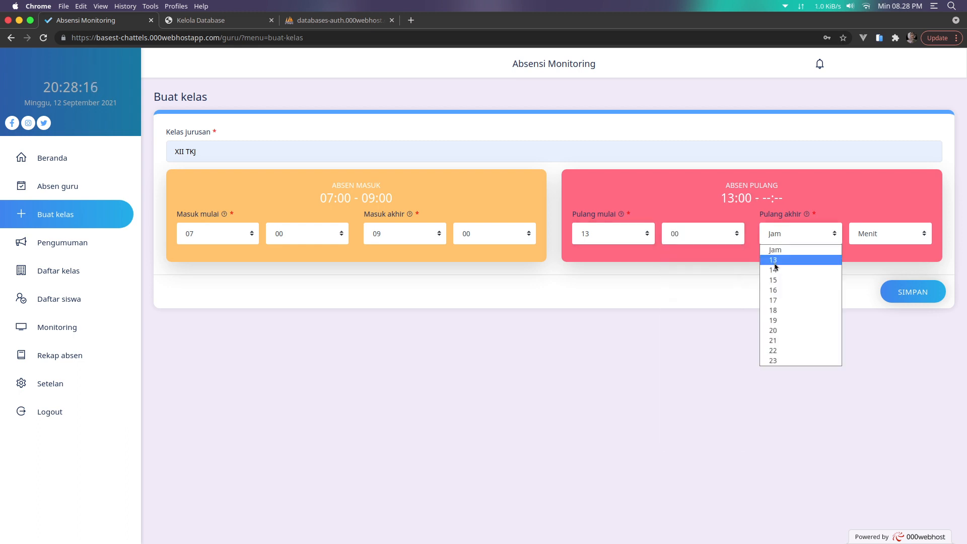
pyautogui.click(774, 270)
pyautogui.click(868, 240)
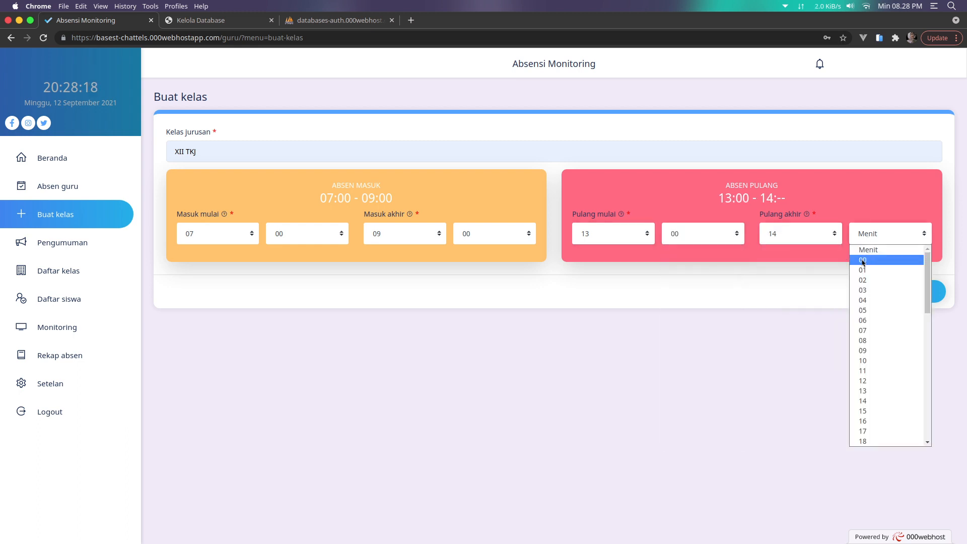
pyautogui.click(862, 260)
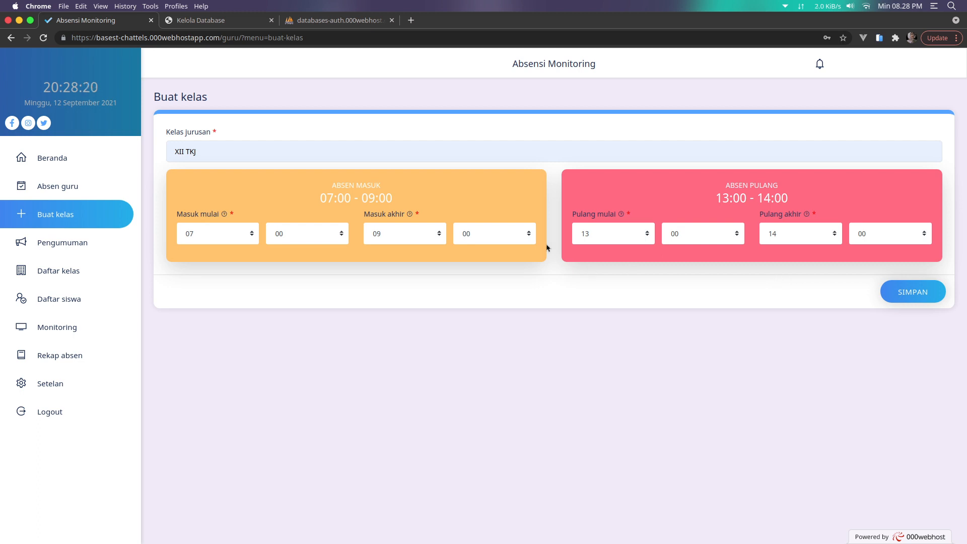
pyautogui.click(918, 301)
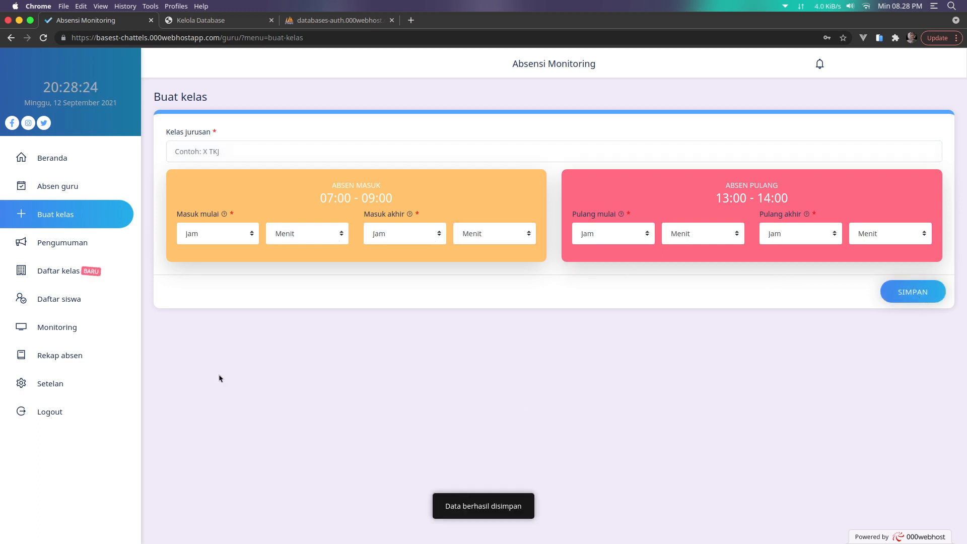
# Re-save XII TKJ with Telegram notifications left off, then display its class join token
pyautogui.click(98, 276)
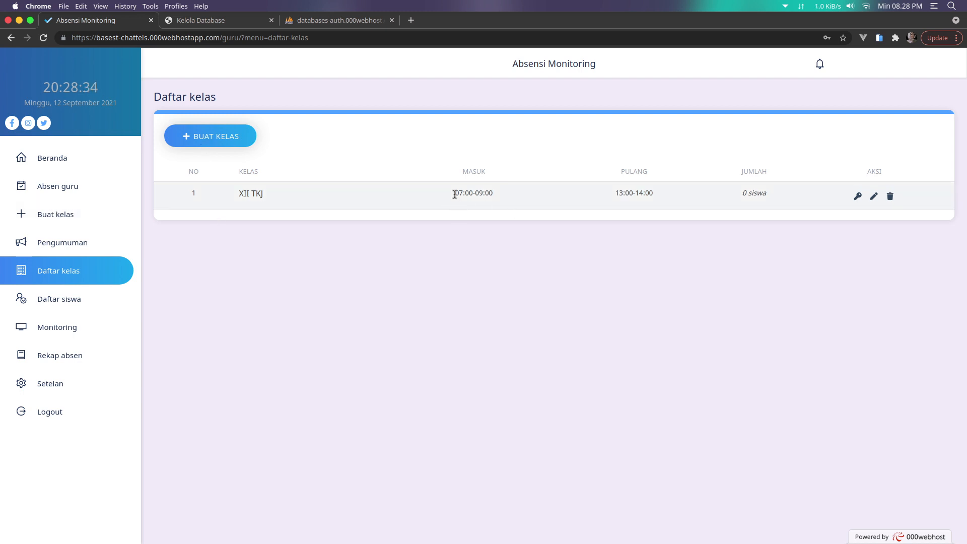
pyautogui.click(874, 196)
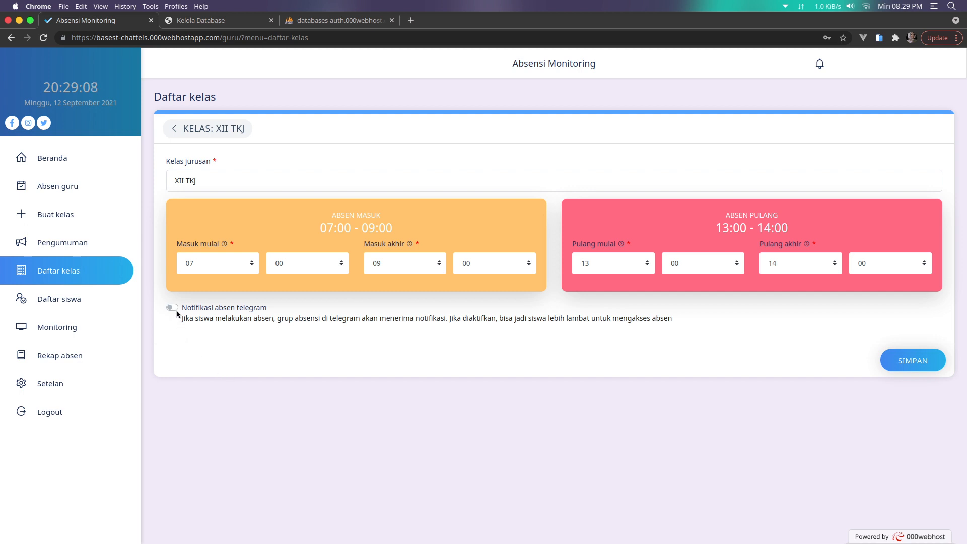
pyautogui.click(176, 313)
pyautogui.click(176, 313)
pyautogui.click(897, 367)
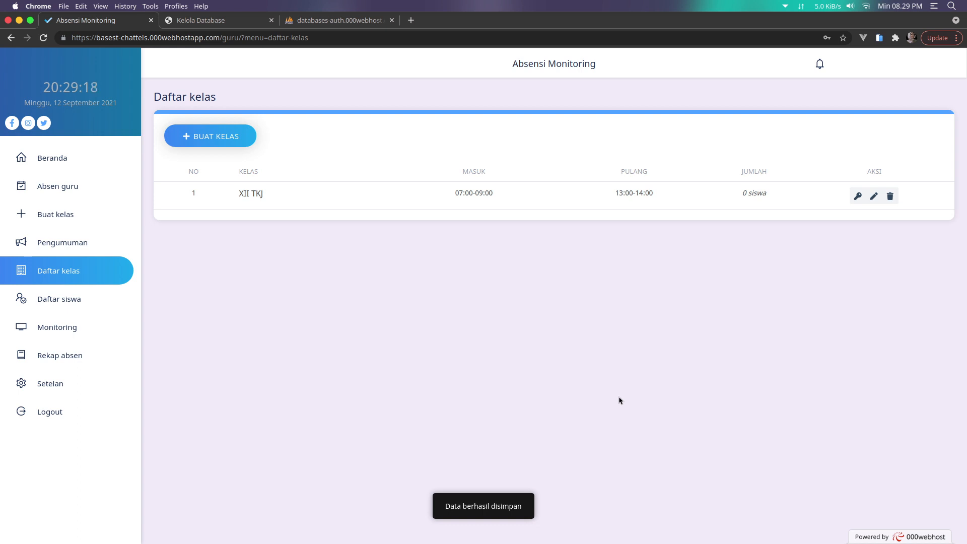
pyautogui.click(859, 197)
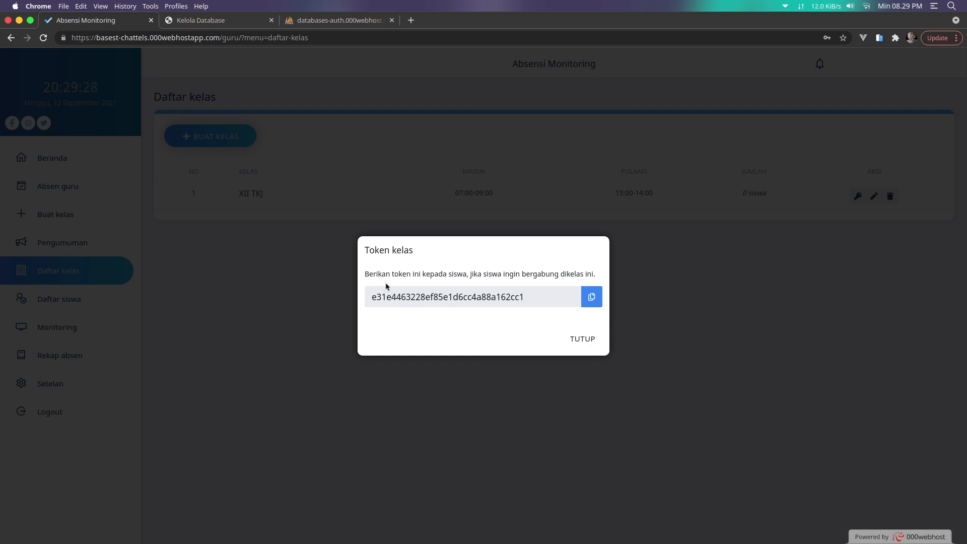
# Copy the XII TKJ token, log out of the teacher account, and open student registration
pyautogui.click(592, 298)
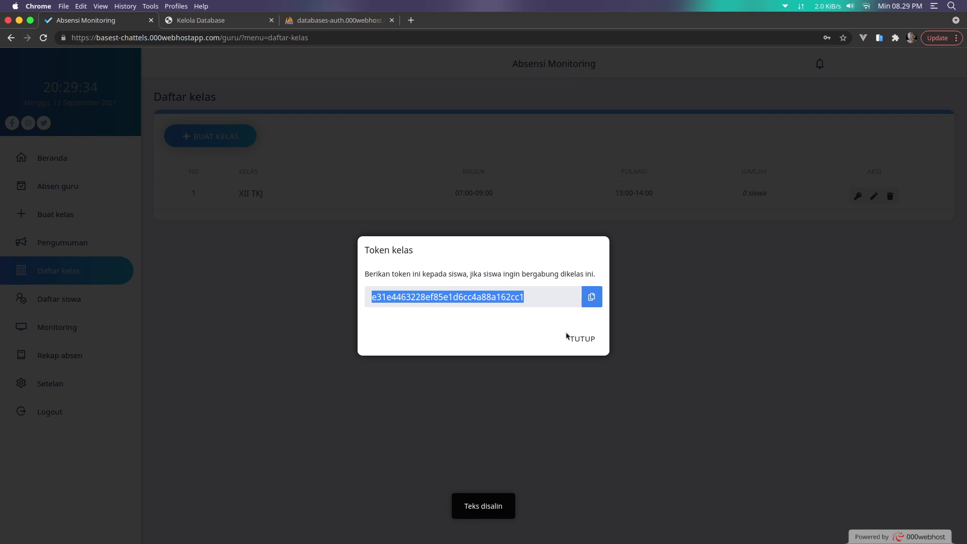
pyautogui.click(585, 336)
pyautogui.click(95, 416)
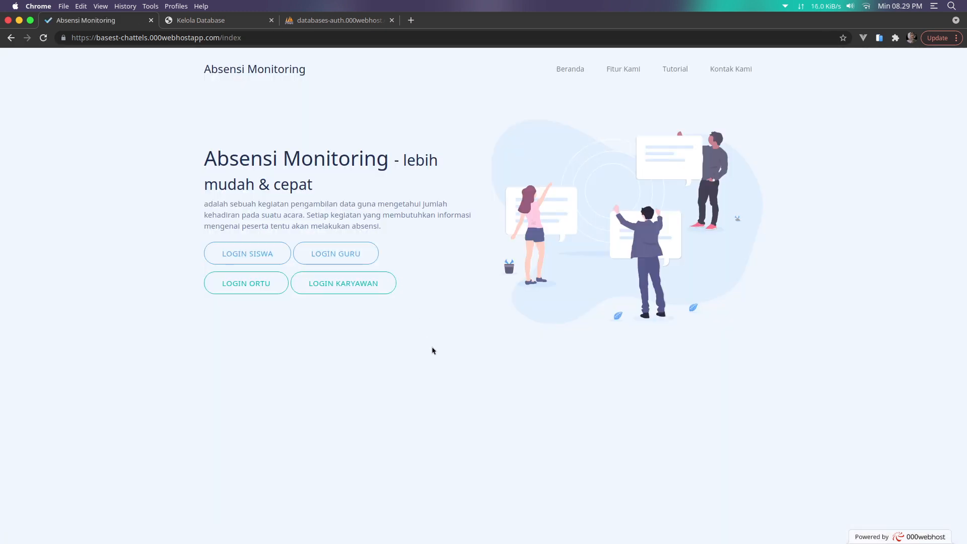
pyautogui.click(256, 262)
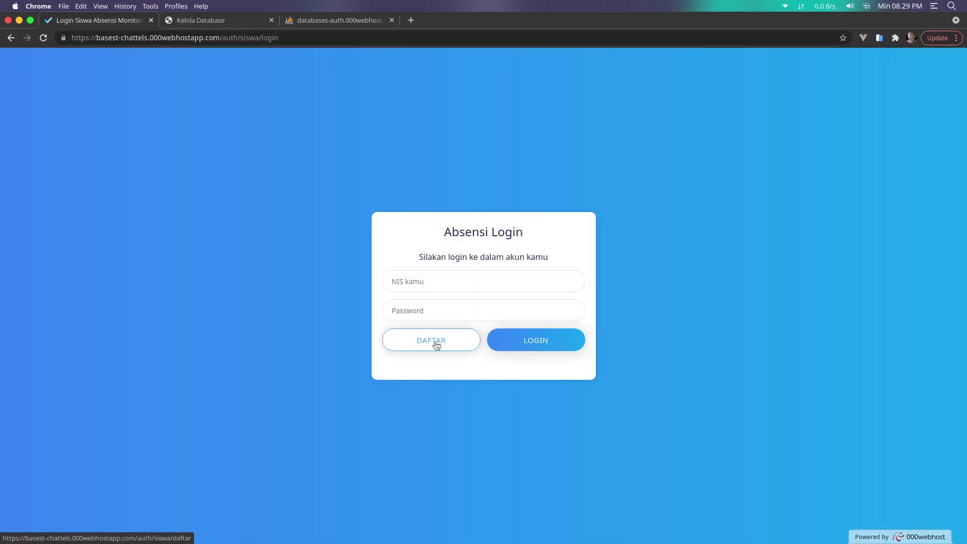
pyautogui.click(437, 344)
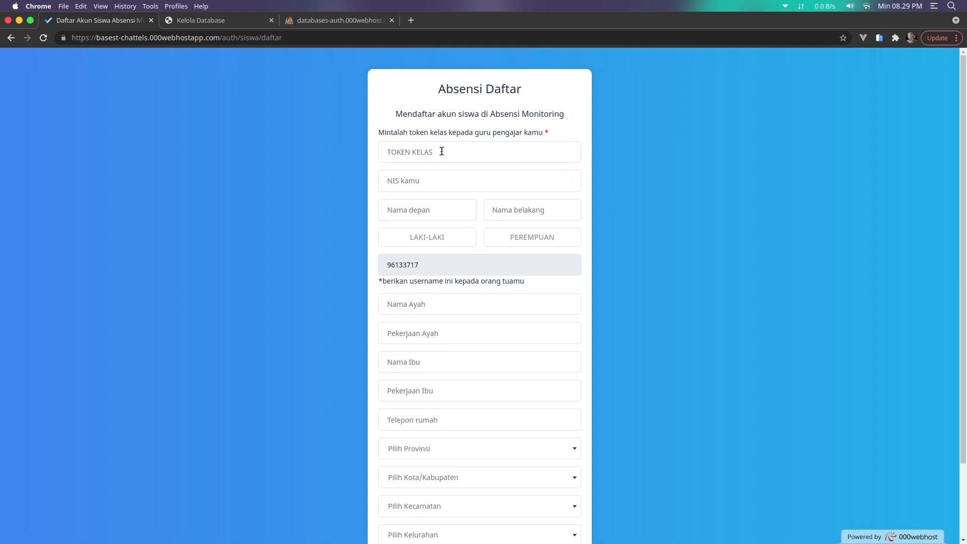
# Paste the copied class token into the registration form's token field
pyautogui.click(442, 152)
pyautogui.rightClick(448, 152)
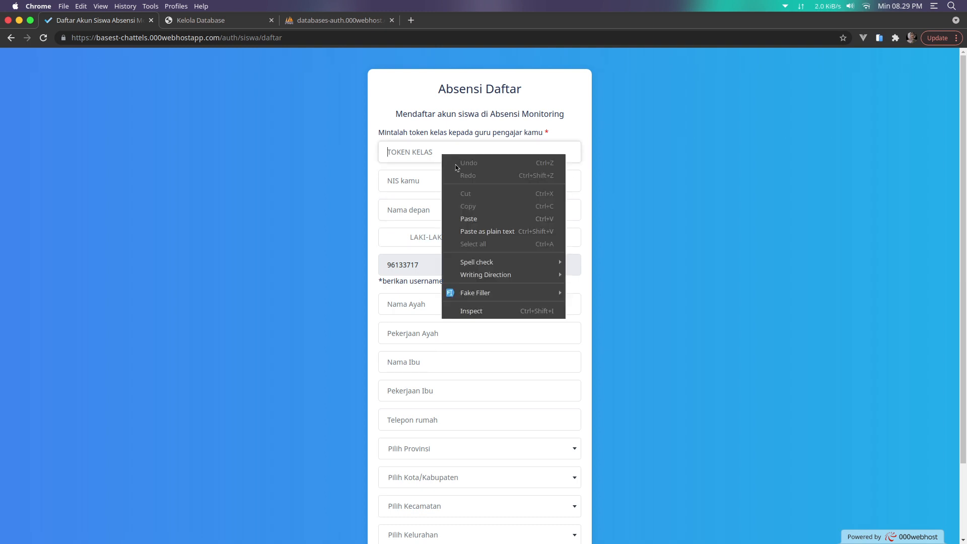
pyautogui.click(468, 216)
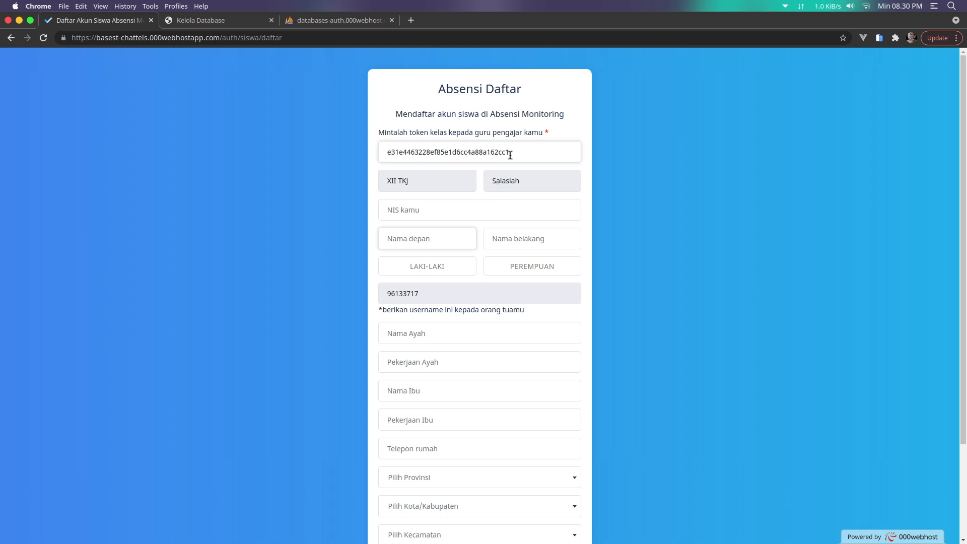
pyautogui.click(455, 212)
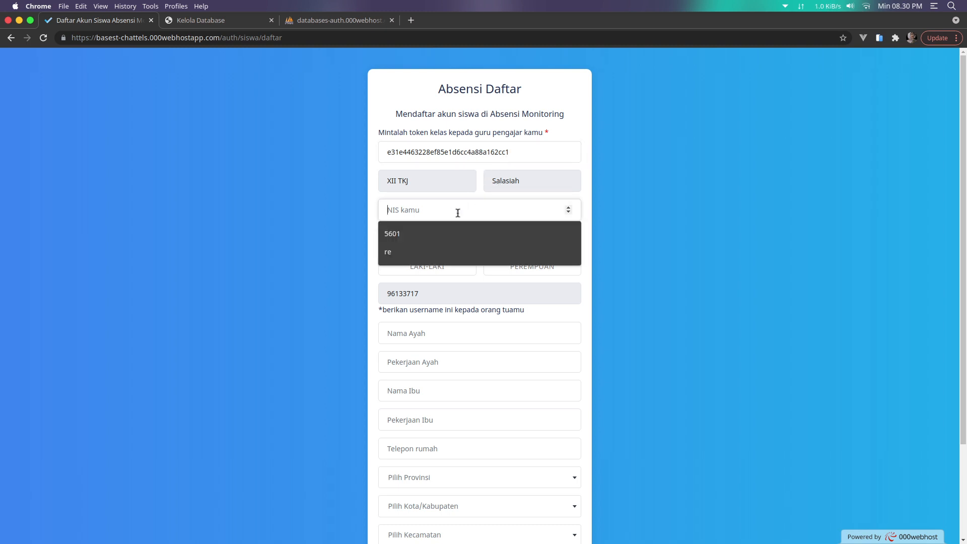
pyautogui.click(663, 222)
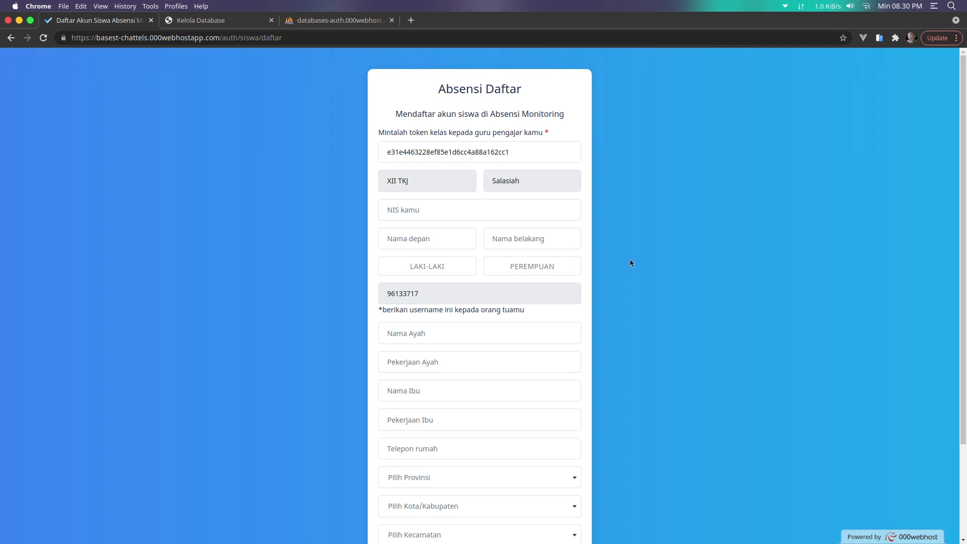
# Scroll over the registration form, then go back twice to the Absensi Monitoring home page
pyautogui.scroll(-1, 631, 263)
pyautogui.scroll(-3, 631, 263)
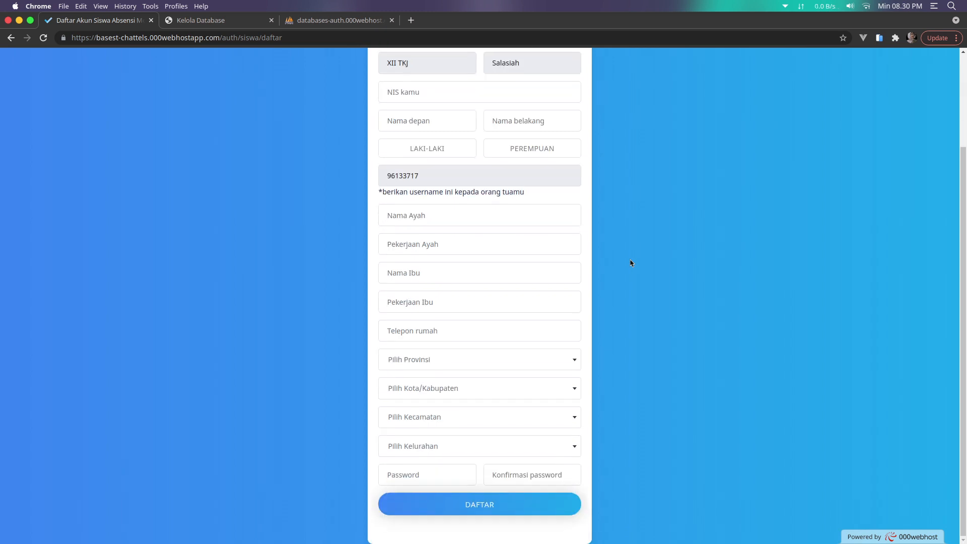
pyautogui.scroll(4, 631, 263)
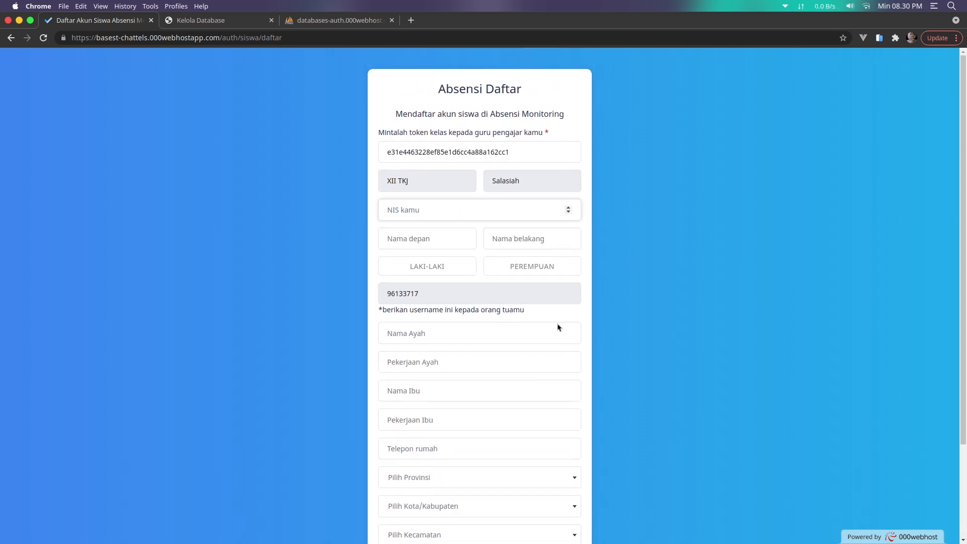
pyautogui.scroll(-4, 569, 324)
pyautogui.scroll(4, 569, 324)
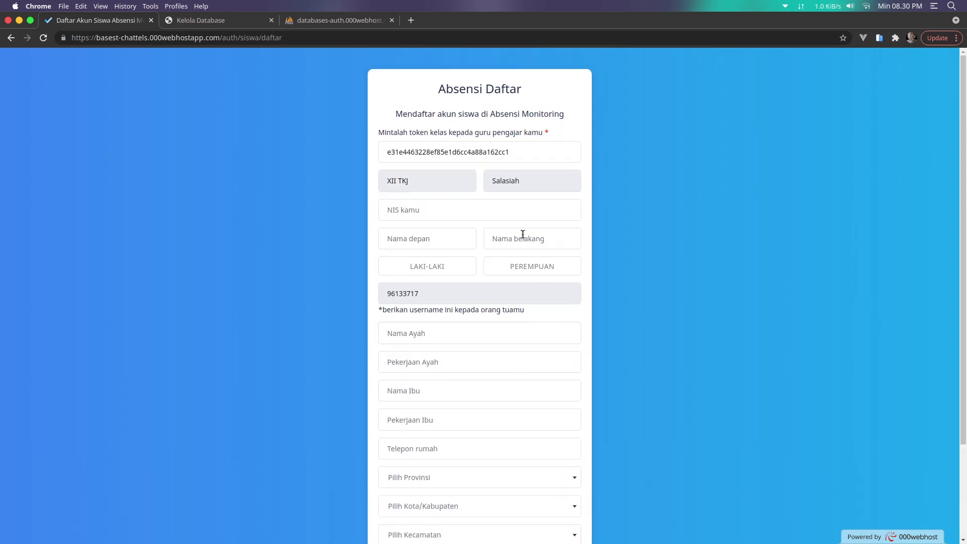
pyautogui.moveTo(524, 152); pyautogui.dragTo(374, 155)
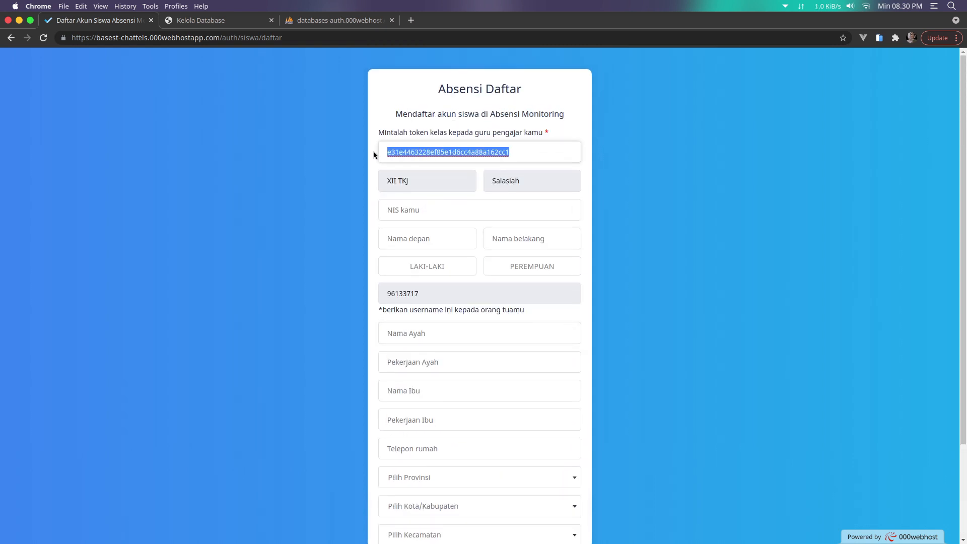
pyautogui.click(663, 214)
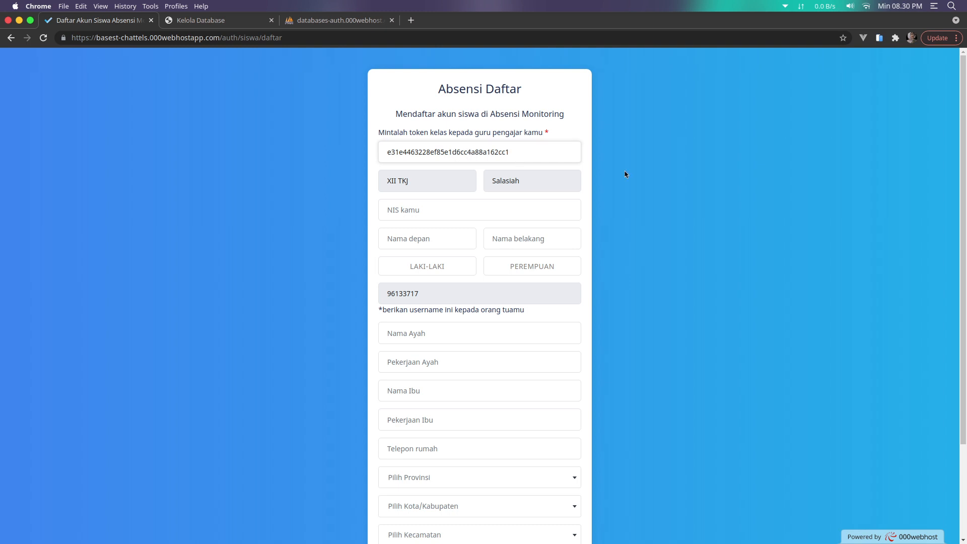
pyautogui.scroll(-3, 600, 257)
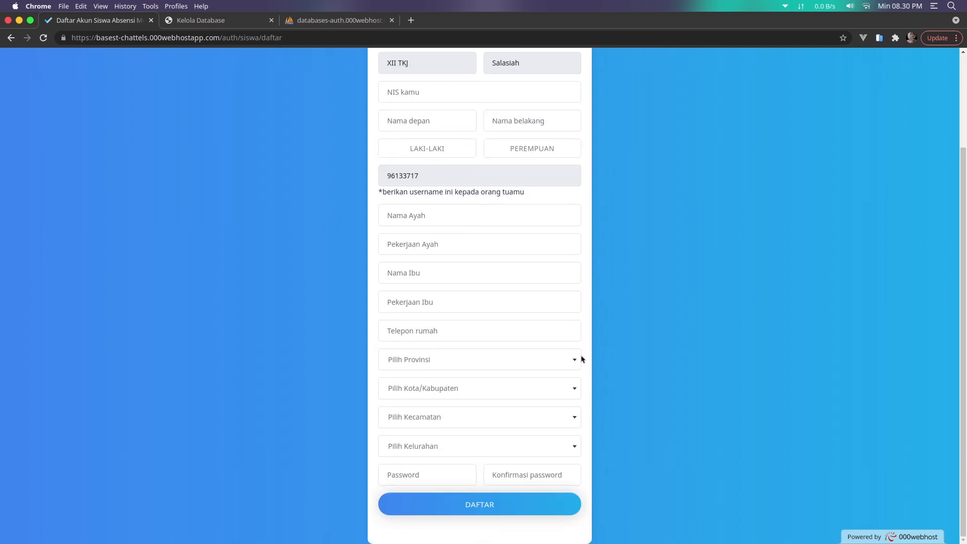
pyautogui.scroll(3, 579, 379)
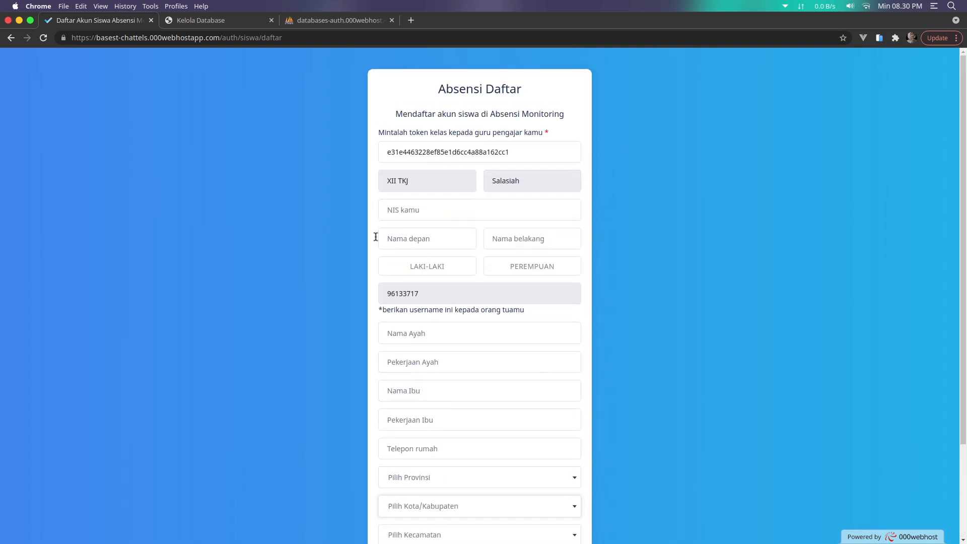
pyautogui.click(11, 38)
pyautogui.click(11, 38)
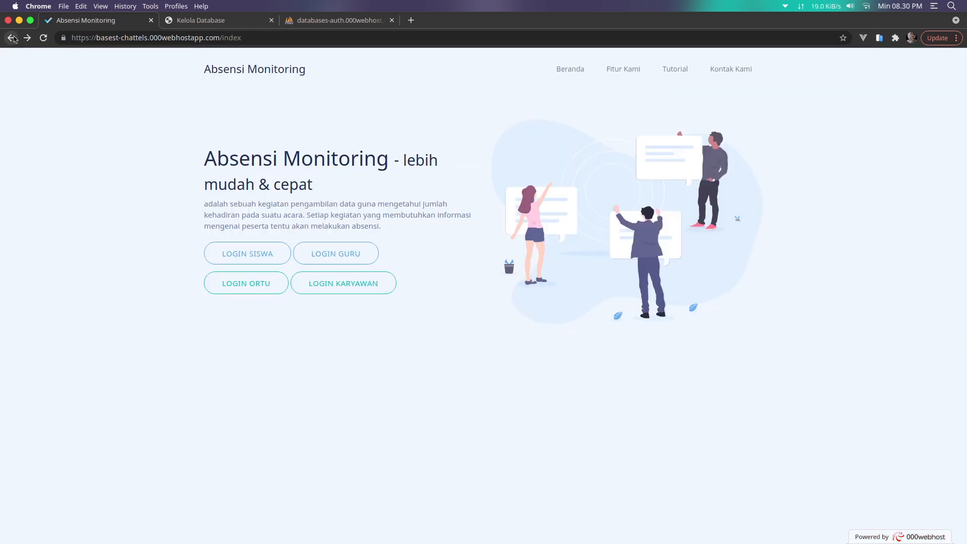
# Log in as a teacher with the saved NIP and the account password, then open Daftar kelas
pyautogui.click(323, 256)
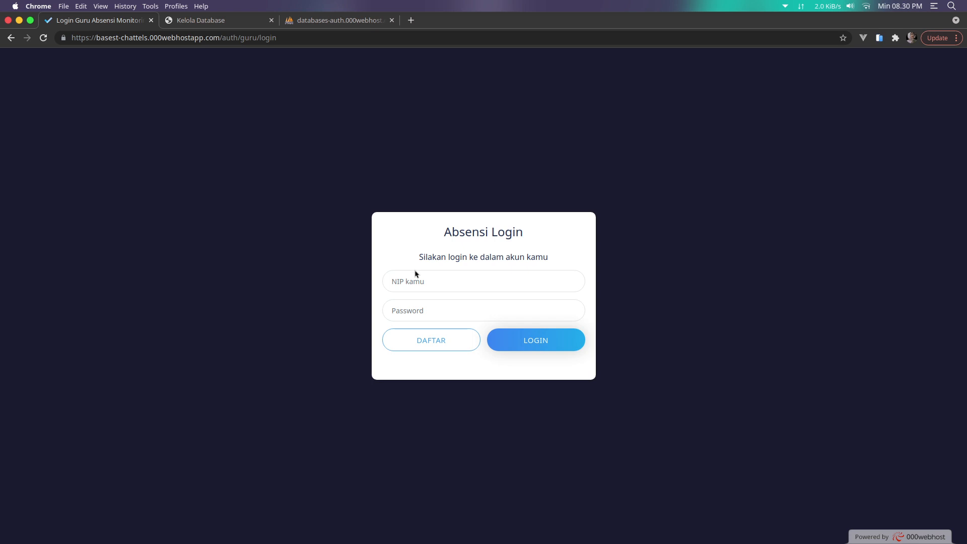
pyautogui.click(419, 282)
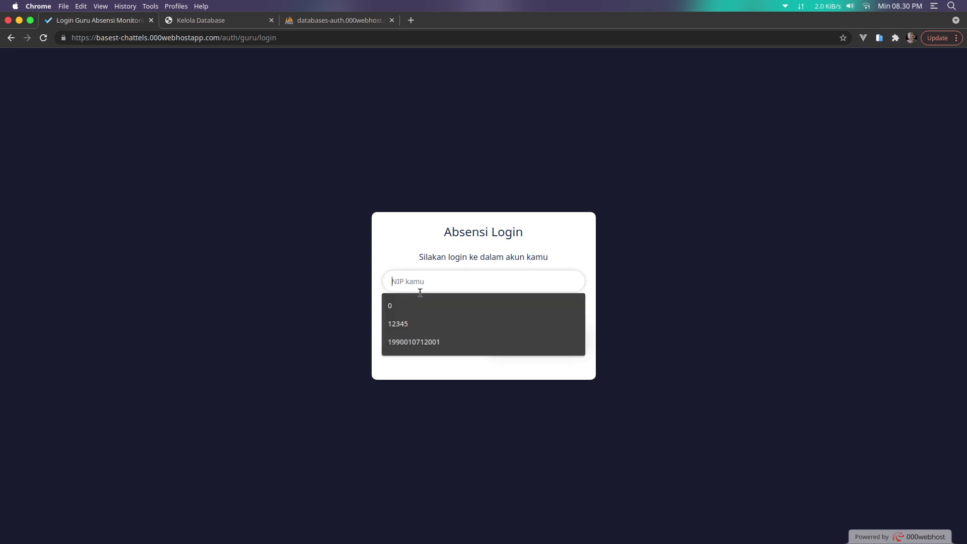
pyautogui.click(422, 323)
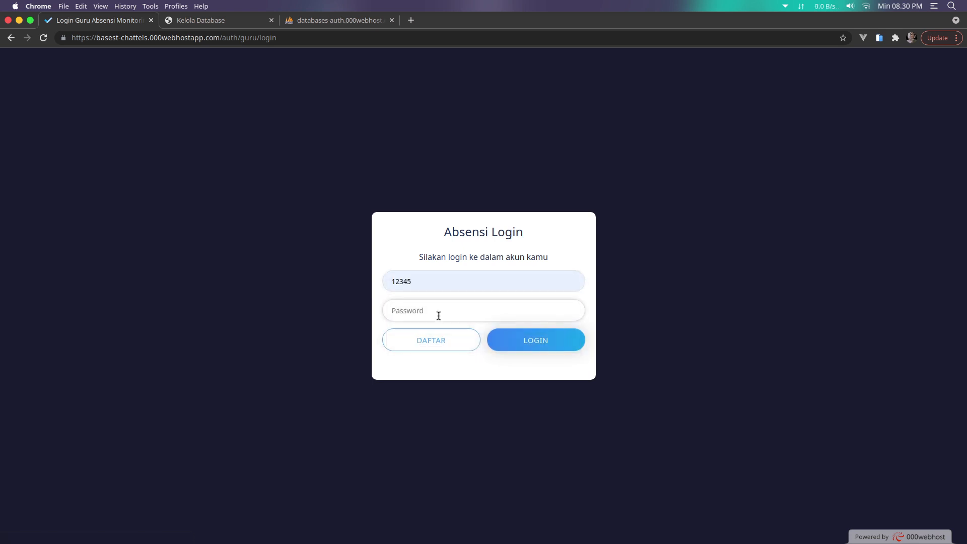
pyautogui.click(438, 315)
pyautogui.write('12345')
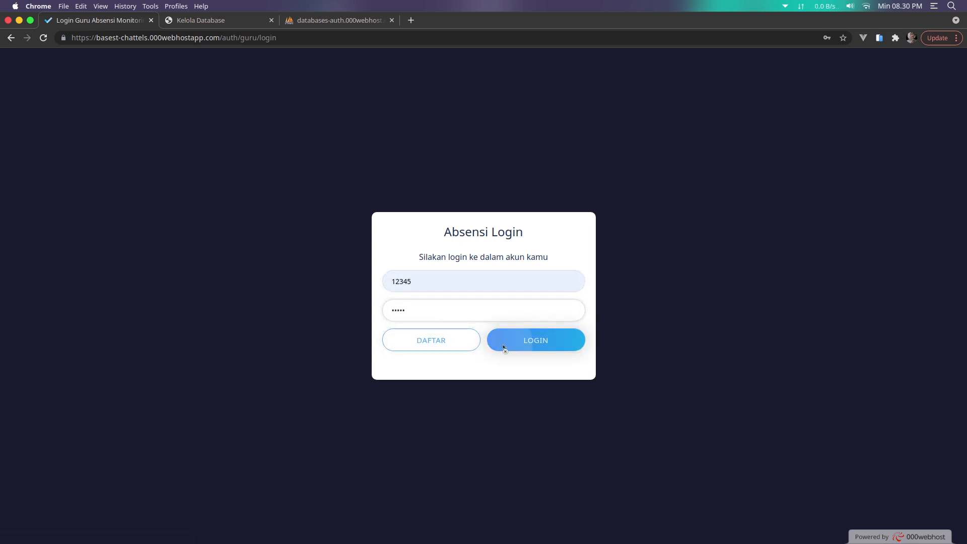
pyautogui.click(503, 347)
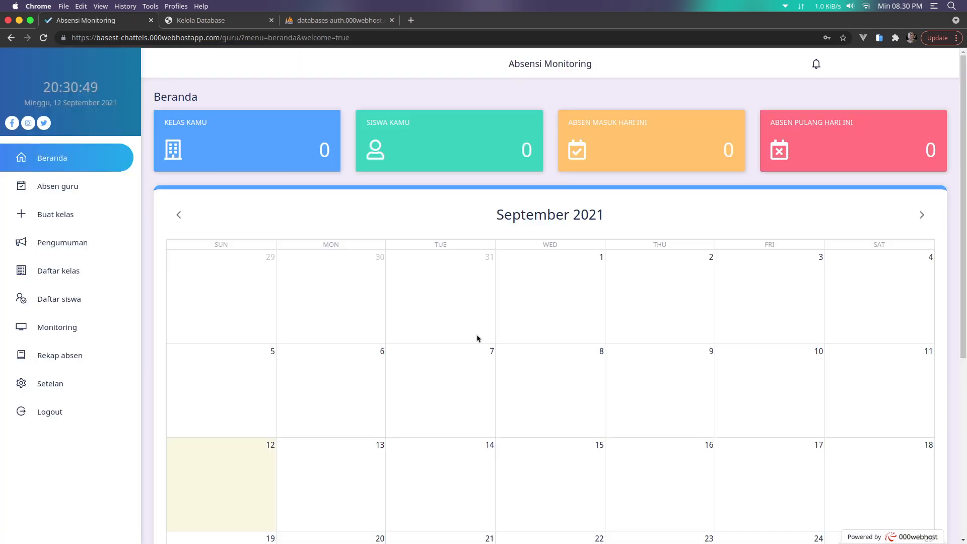
pyautogui.click(70, 275)
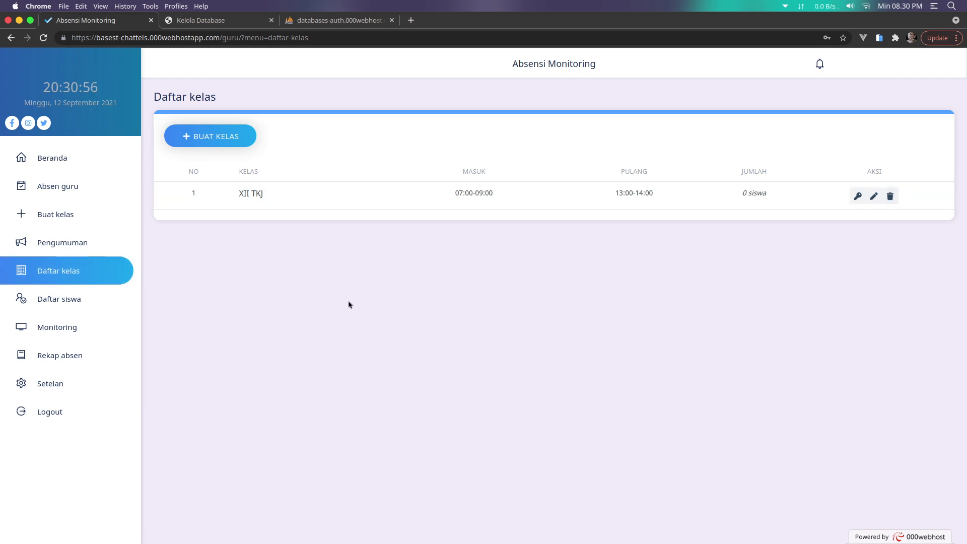
# Open class XII TKJ's student list from Daftar siswa and bring up its Import dialog
pyautogui.click(58, 300)
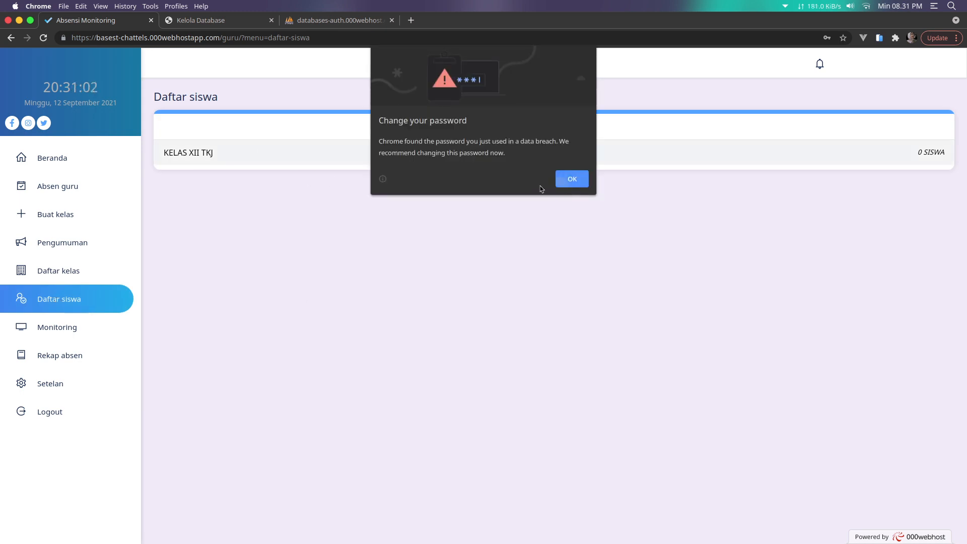
pyautogui.click(563, 182)
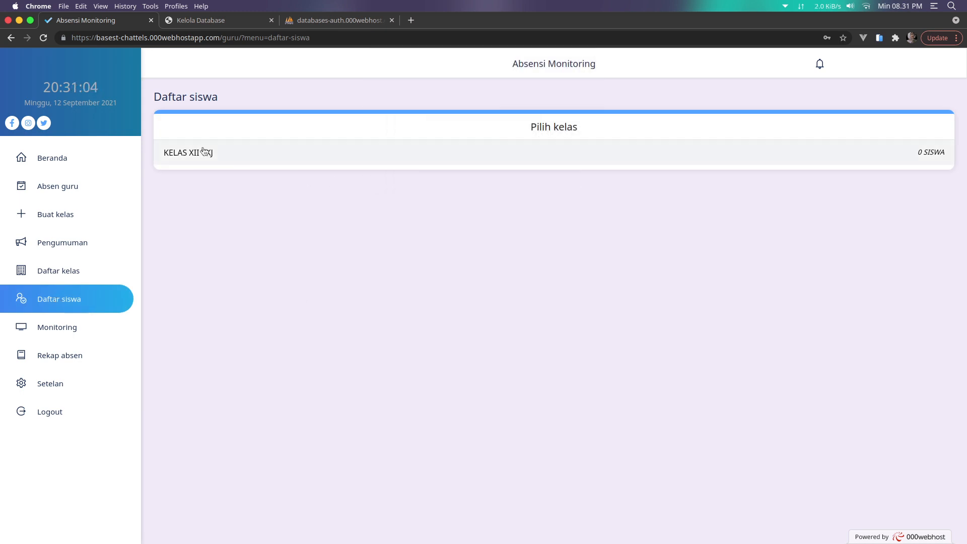
pyautogui.click(331, 162)
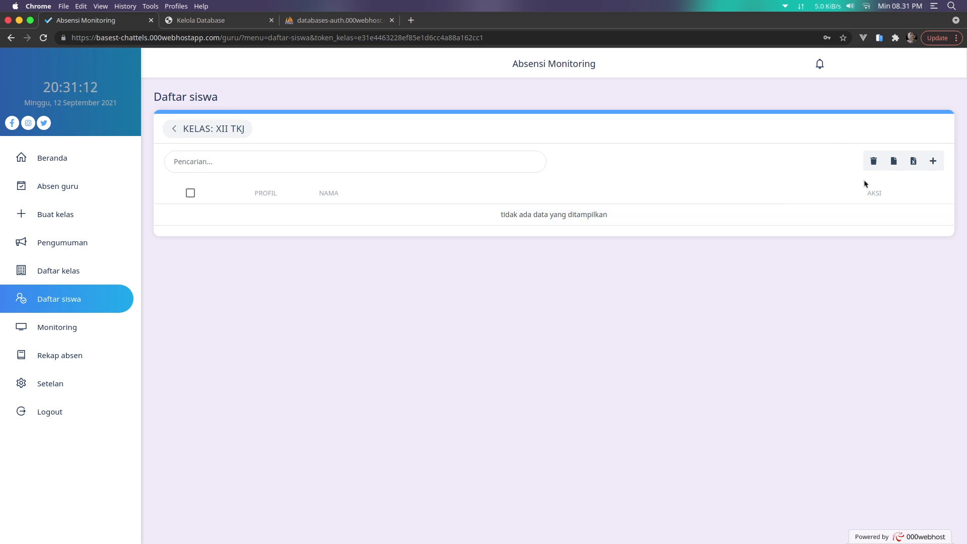
pyautogui.click(934, 163)
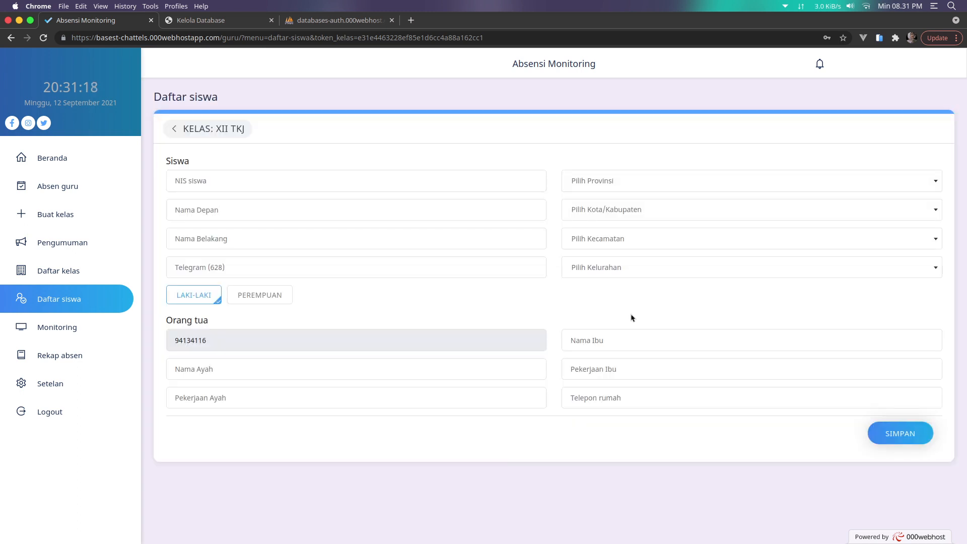
pyautogui.click(174, 129)
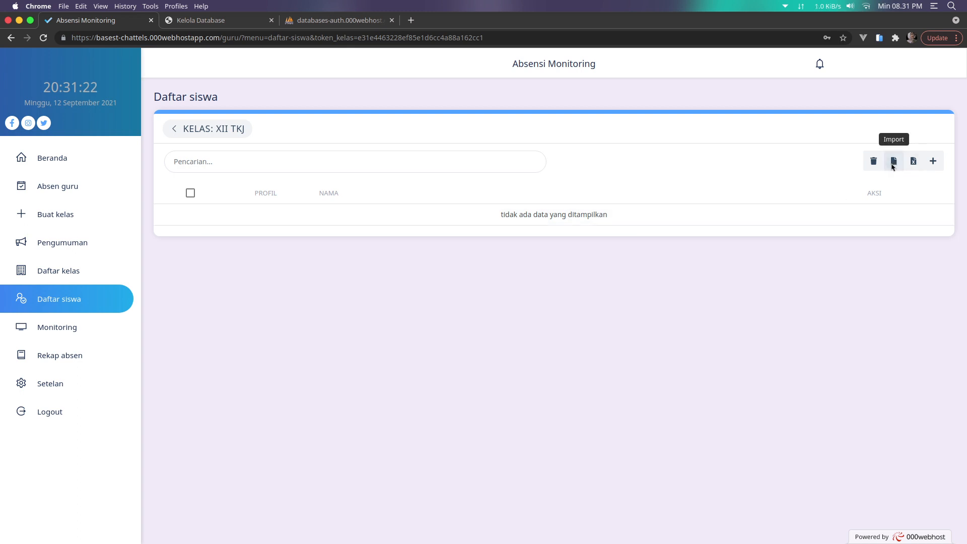
pyautogui.click(894, 162)
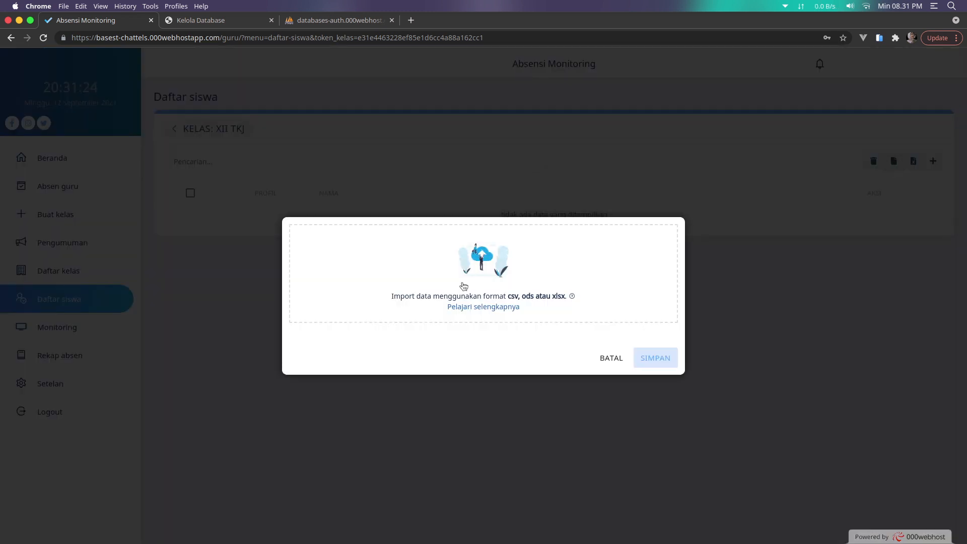
# Open the import file picker and launch the file manager on the PHP Native folder
pyautogui.click(464, 286)
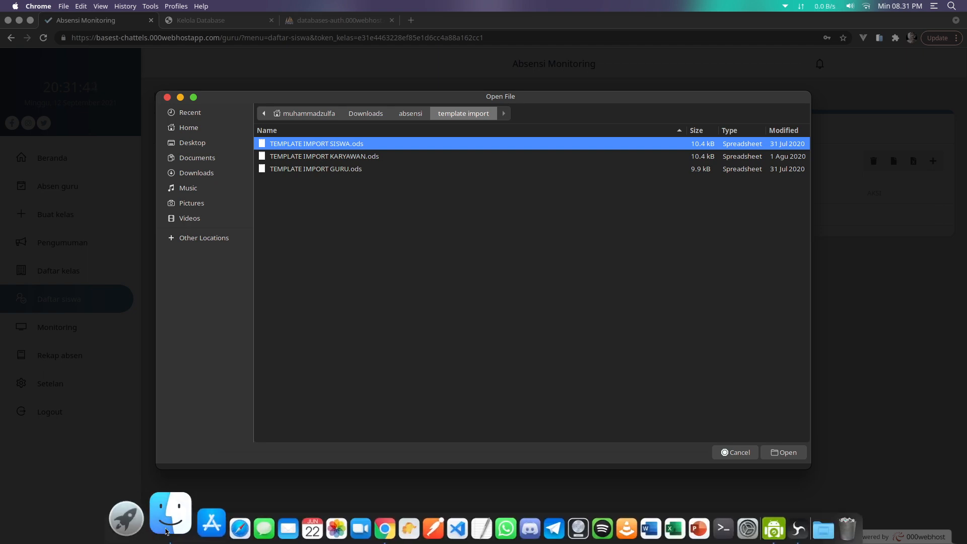
pyautogui.click(178, 518)
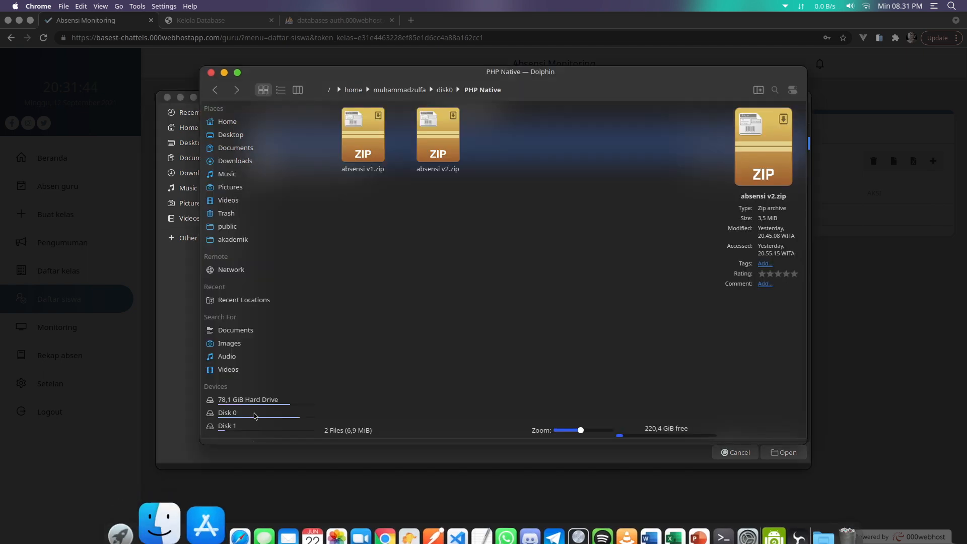
# Extract absensi v2.zip into the PHP Native folder
pyautogui.rightClick(443, 140)
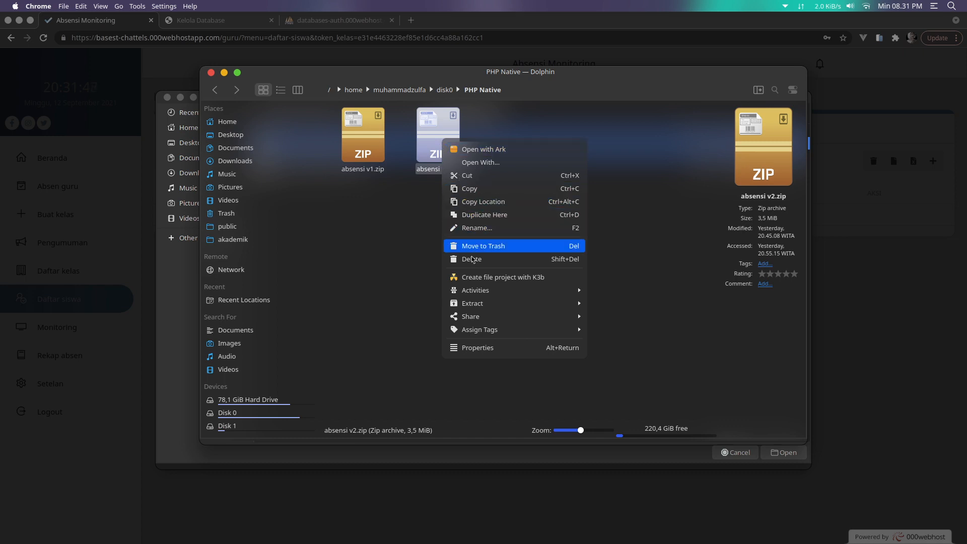
pyautogui.moveTo(476, 304)
pyautogui.click(613, 303)
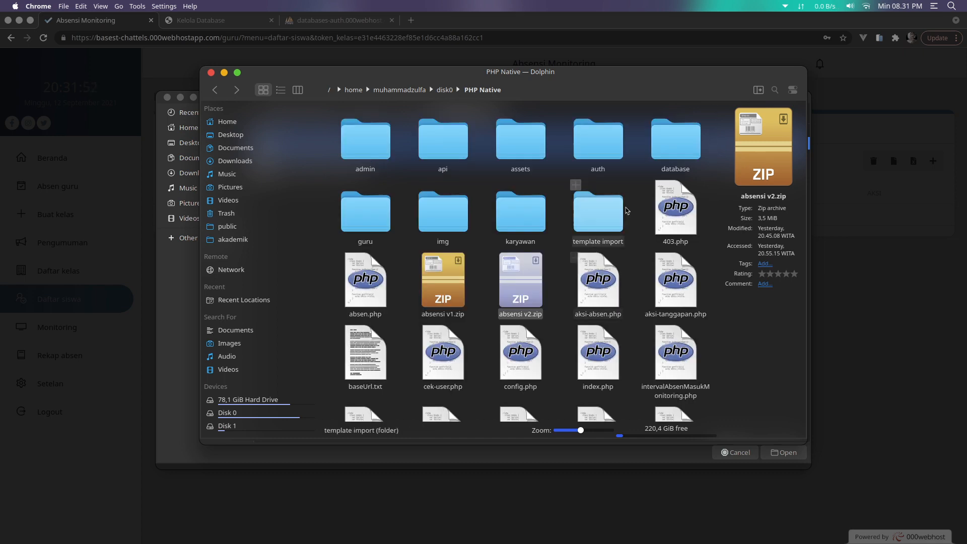
# Browse the template import folder and its nested TEMPLATE IMPORT SISWA.ods folders, then back up to disk0
pyautogui.click(602, 242)
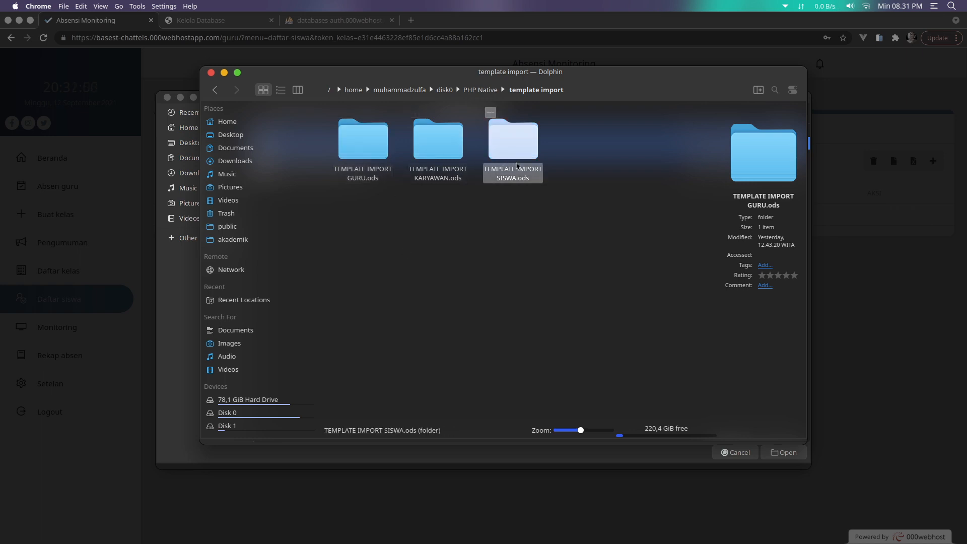
pyautogui.rightClick(526, 173)
pyautogui.click(453, 252)
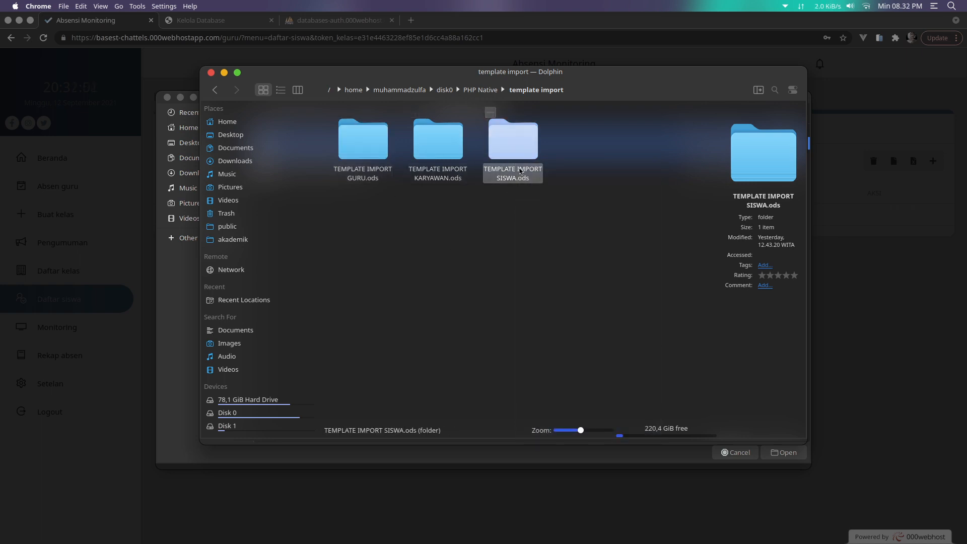
pyautogui.click(485, 93)
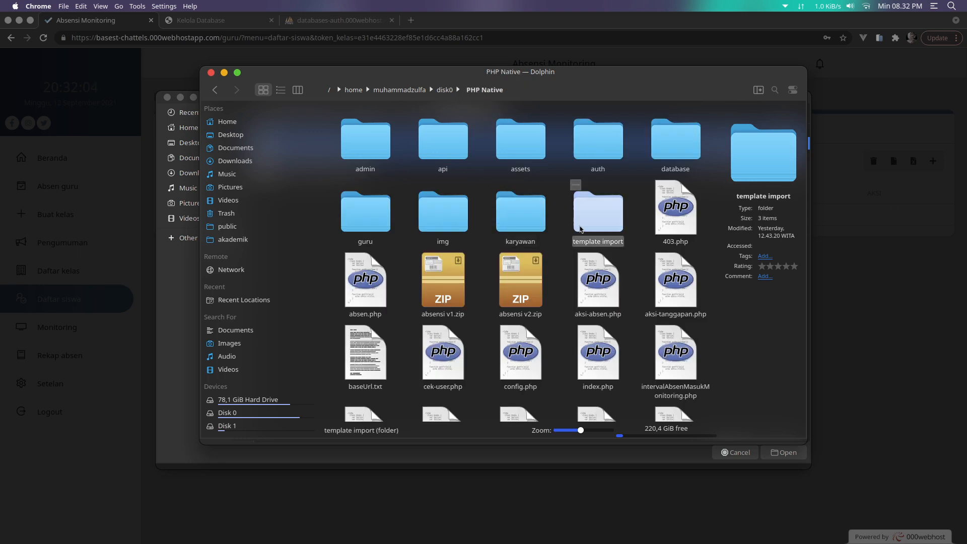
pyautogui.click(597, 199)
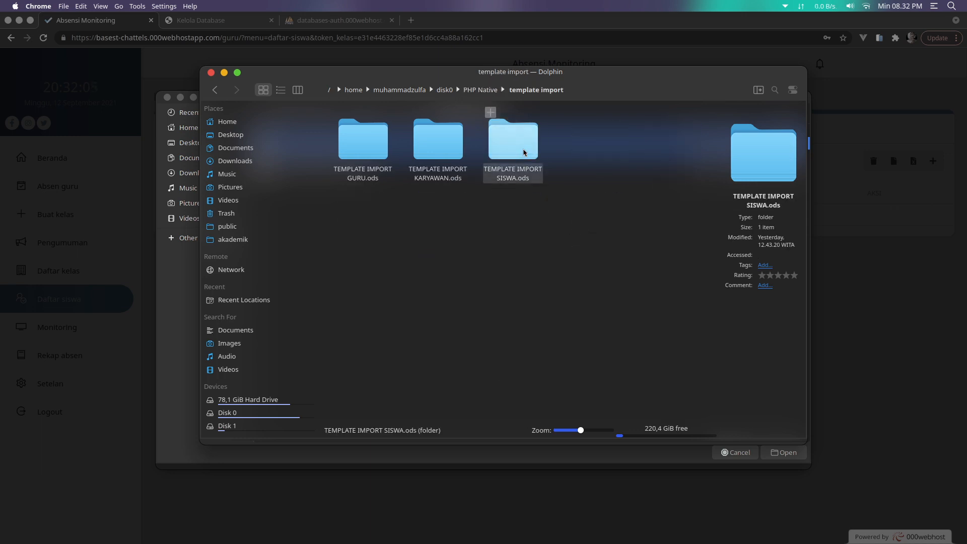
pyautogui.click(524, 152)
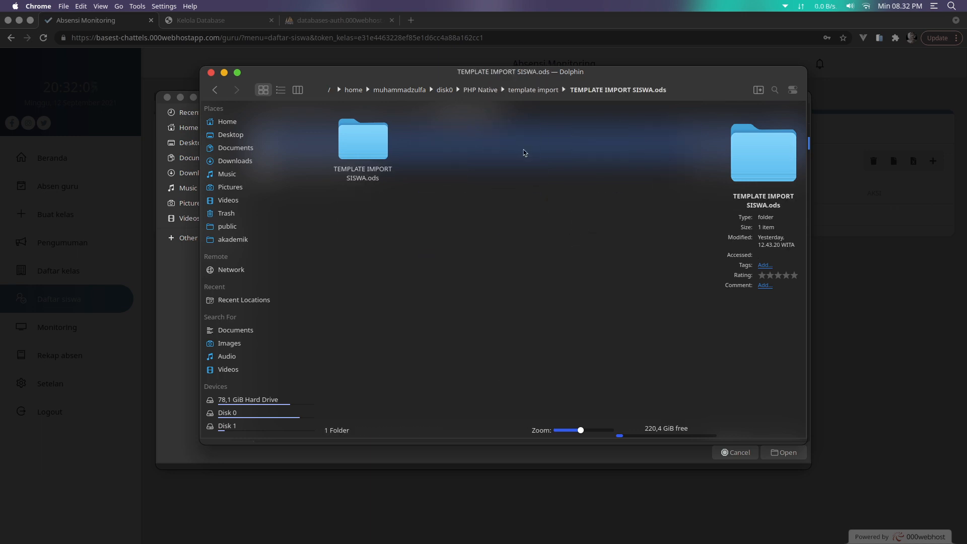
pyautogui.click(377, 156)
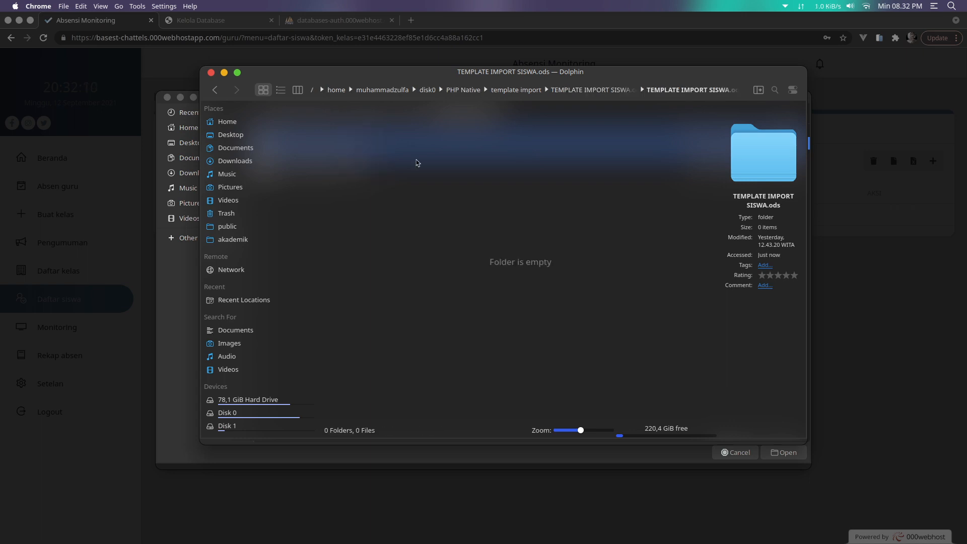
pyautogui.click(587, 94)
pyautogui.click(524, 90)
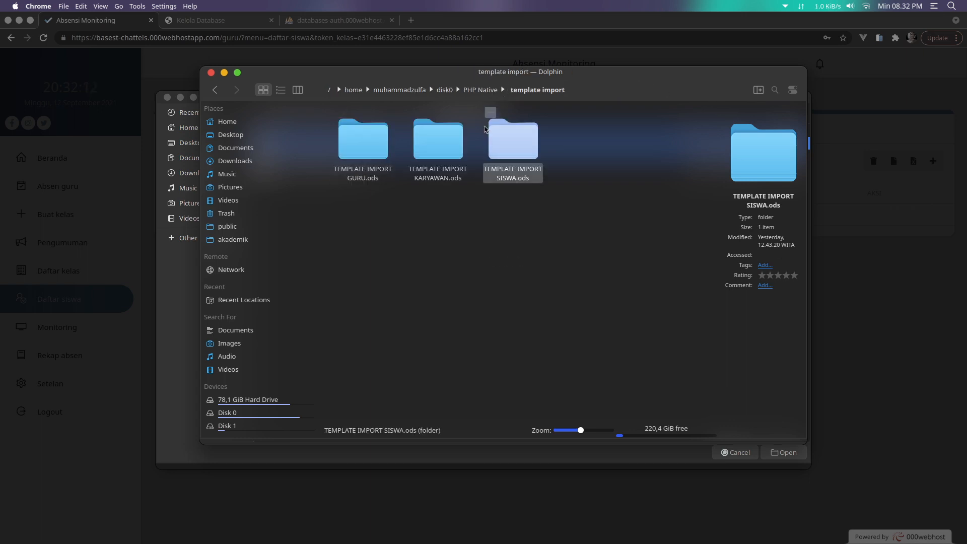
pyautogui.click(480, 89)
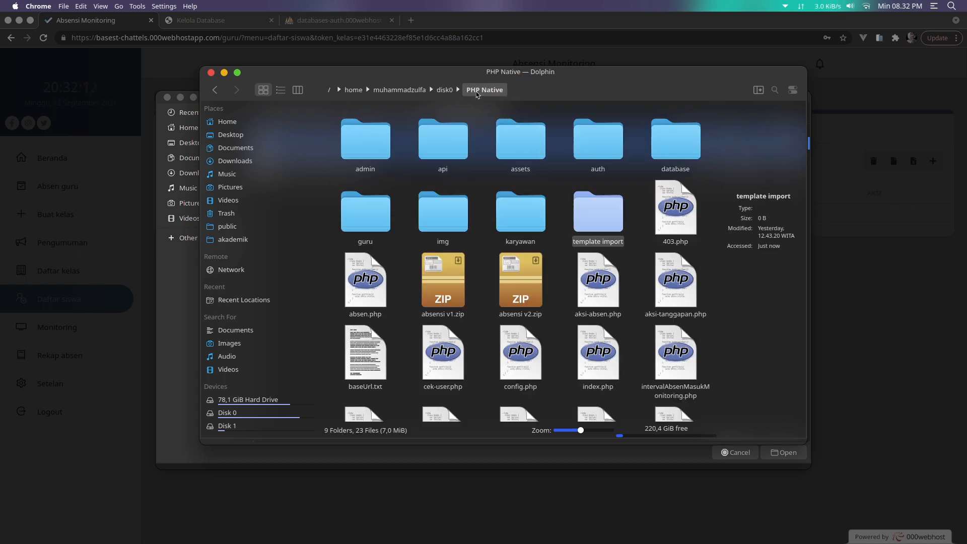
pyautogui.click(450, 93)
# Reopen PHP Native and show it in two side-by-side panes
pyautogui.doubleClick(592, 207)
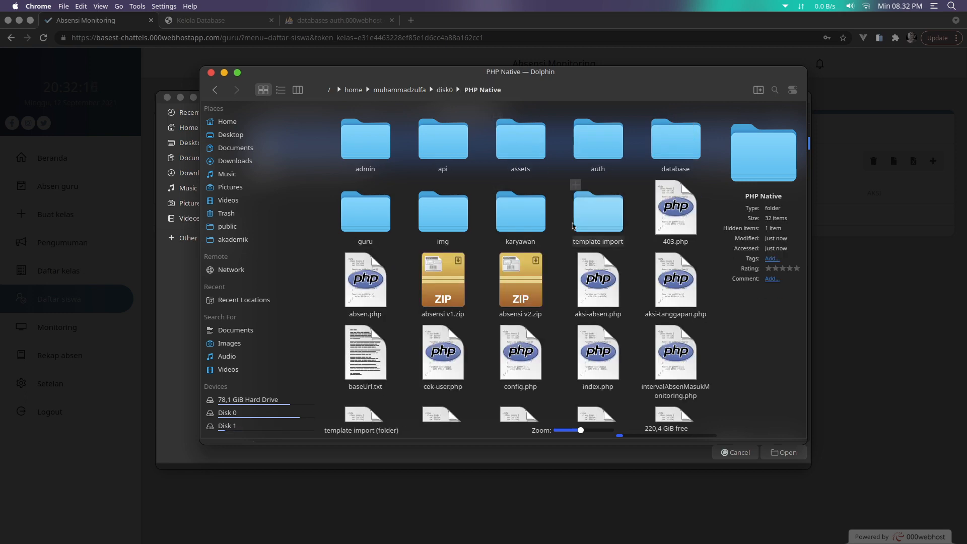
pyautogui.scroll(-5, 479, 230)
pyautogui.scroll(5, 478, 230)
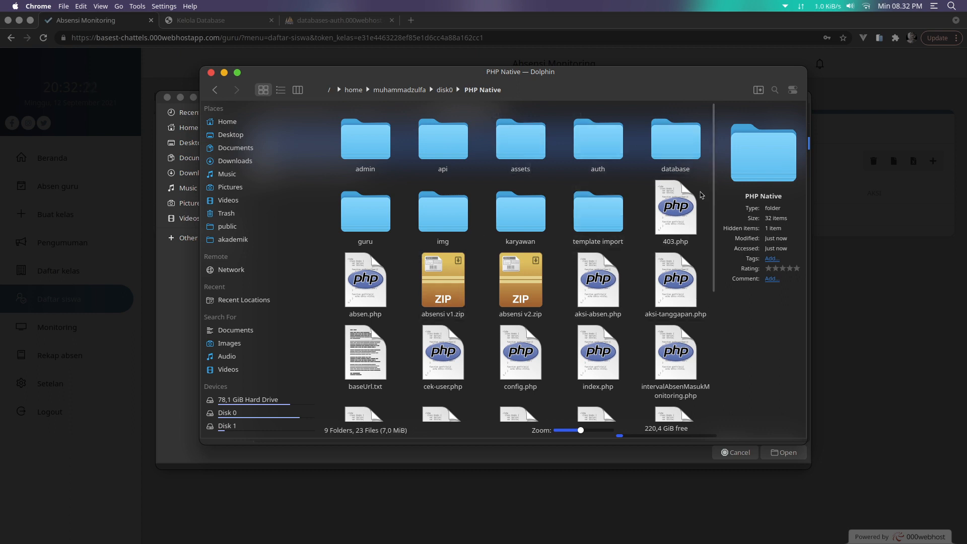
pyautogui.click(758, 91)
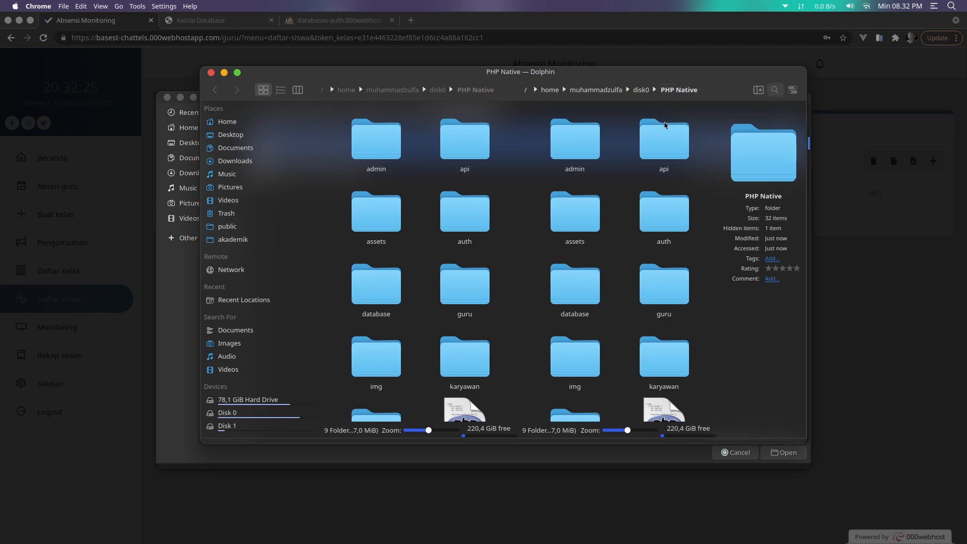
# Maximize the Dolphin window over the PHP Native folder
pyautogui.click(238, 74)
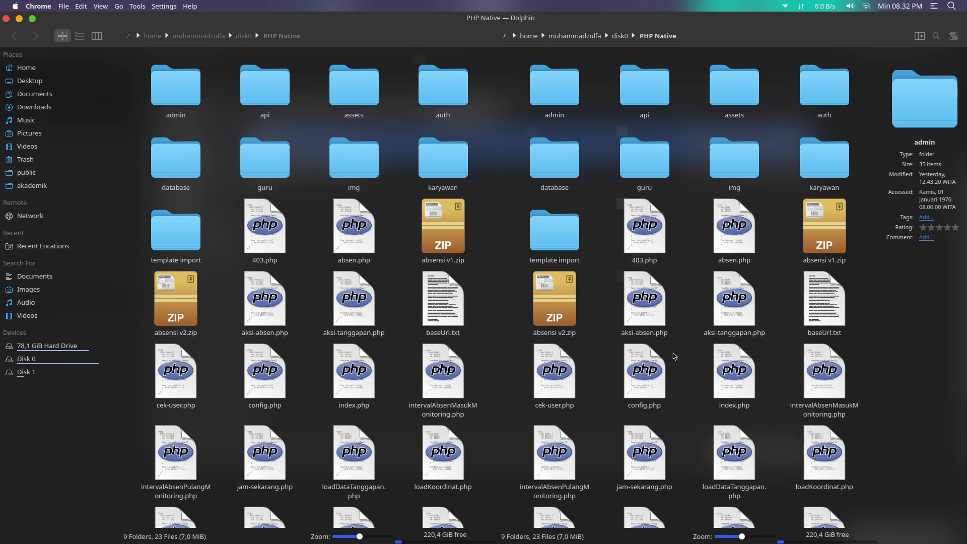
pyautogui.scroll(-3, 621, 436)
pyautogui.scroll(3, 621, 436)
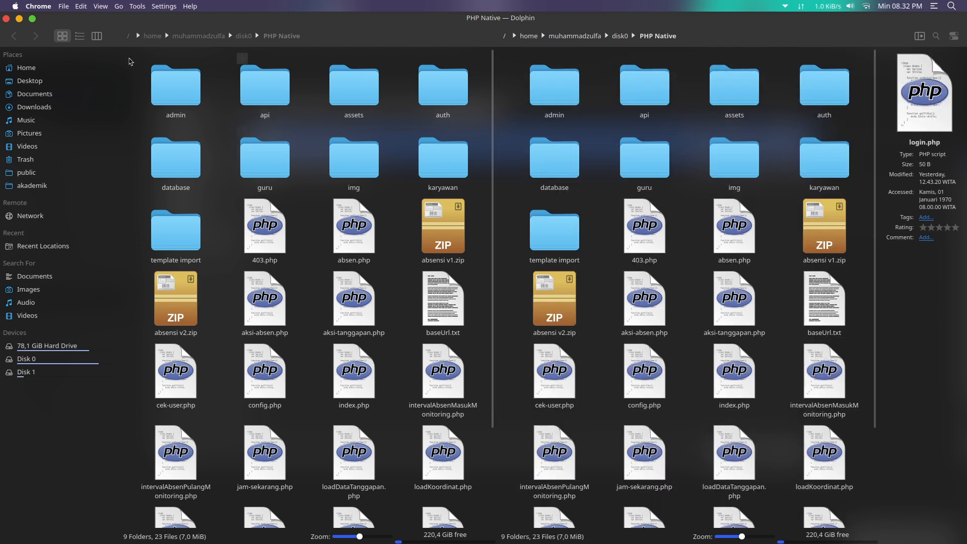
pyautogui.click(8, 19)
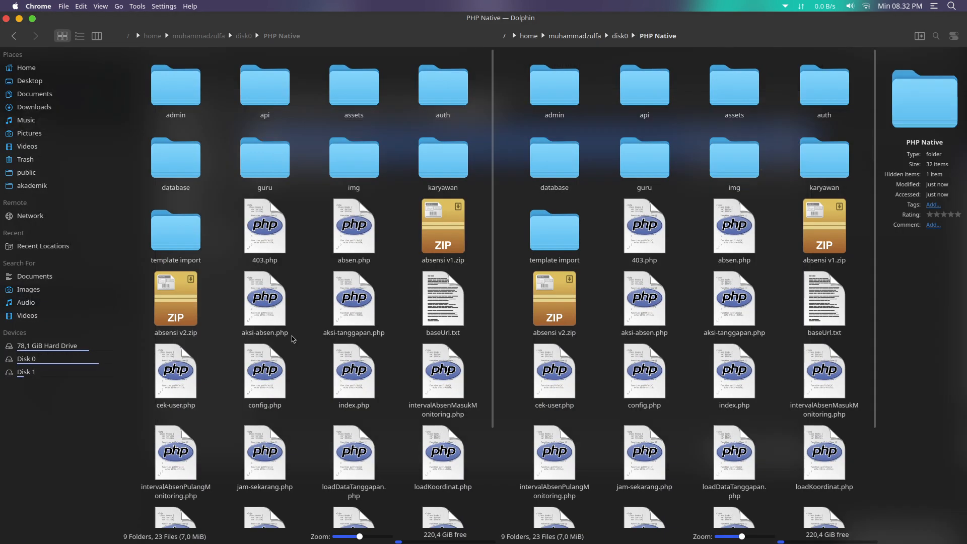
# Create a folder named New Folder in PHP Native and drag absensi v1.zip onto it
pyautogui.rightClick(510, 134)
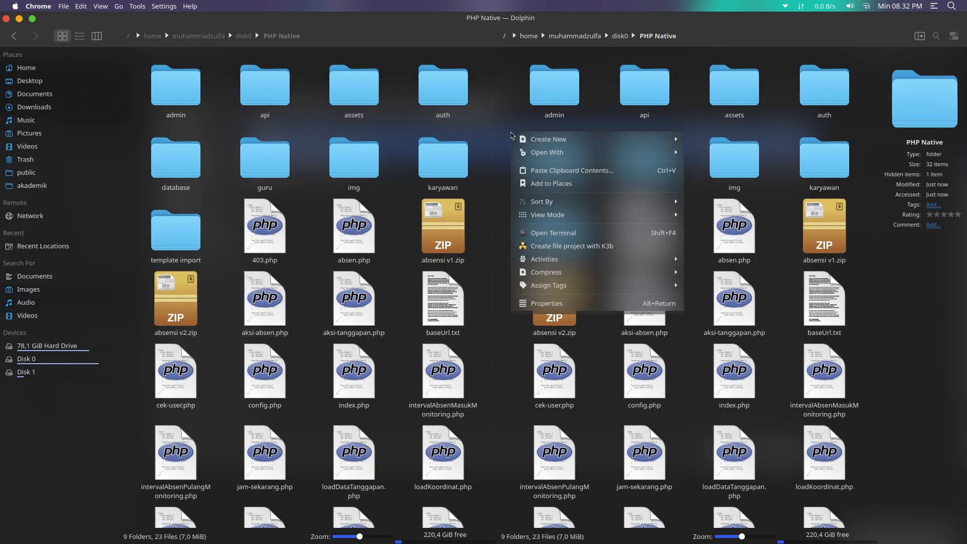
pyautogui.click(509, 132)
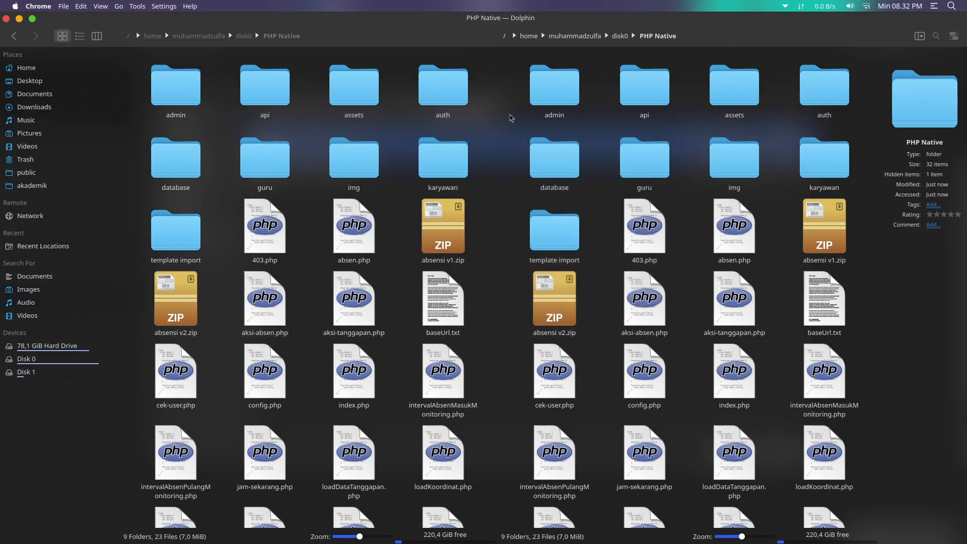
pyautogui.rightClick(509, 113)
pyautogui.moveTo(547, 123)
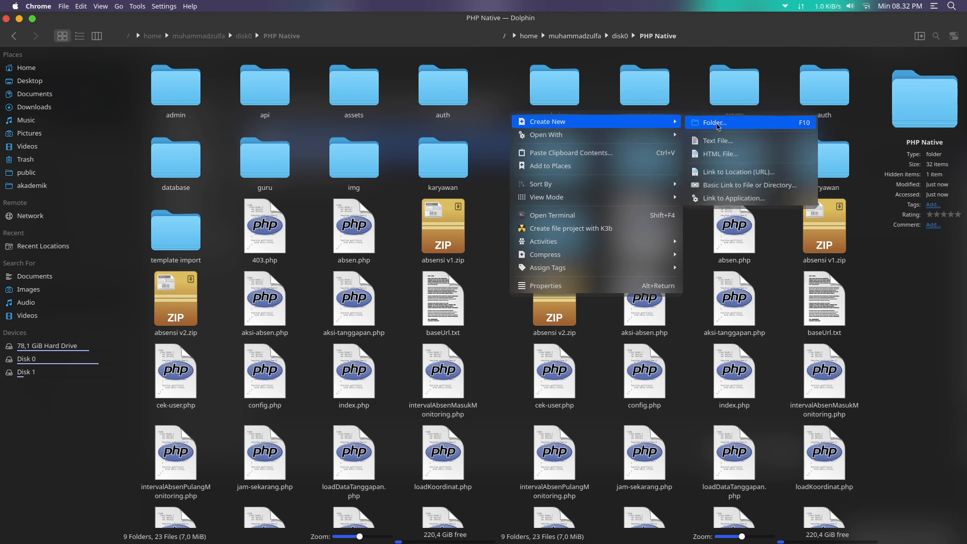
pyautogui.click(705, 123)
pyautogui.click(512, 277)
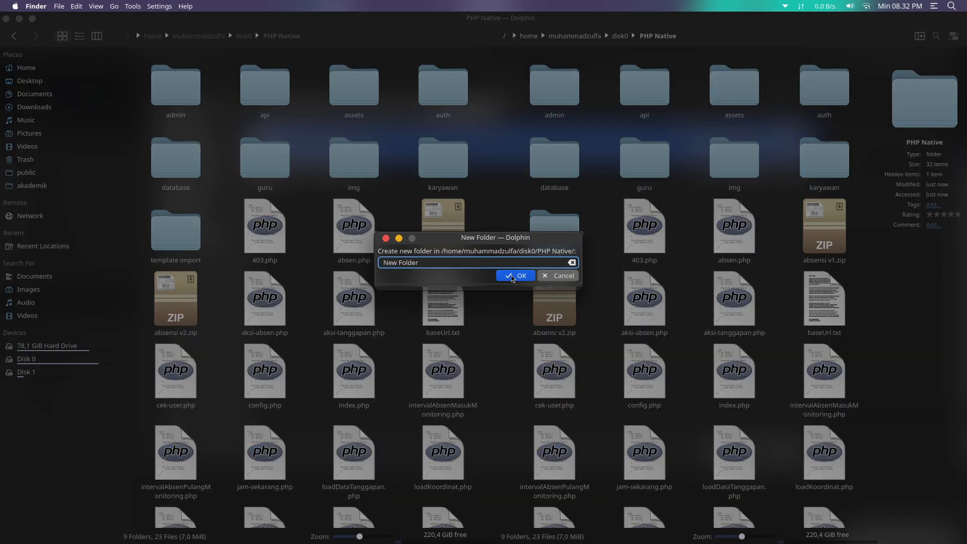
pyautogui.moveTo(205, 318); pyautogui.dragTo(186, 231)
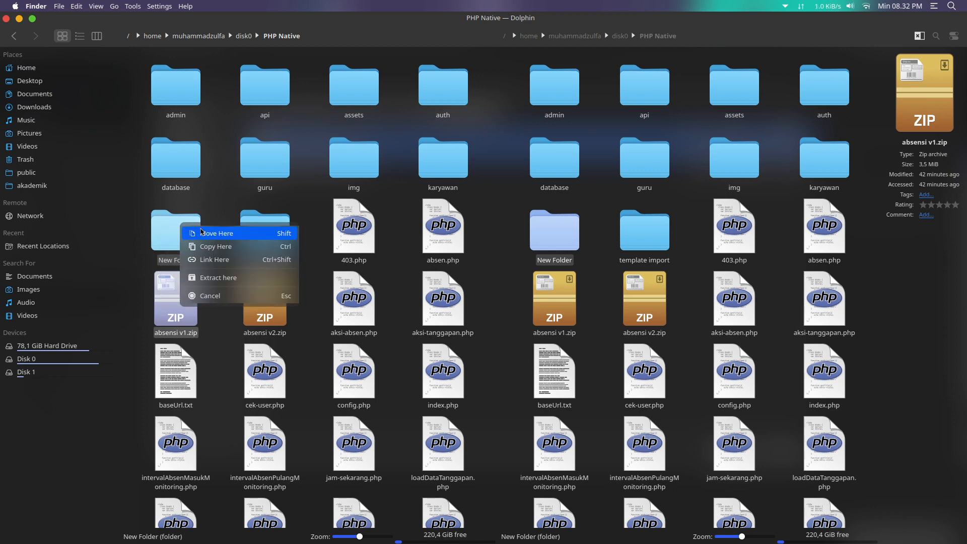
# Move absensi v1.zip into New Folder and extract it there
pyautogui.click(202, 233)
pyautogui.doubleClick(195, 241)
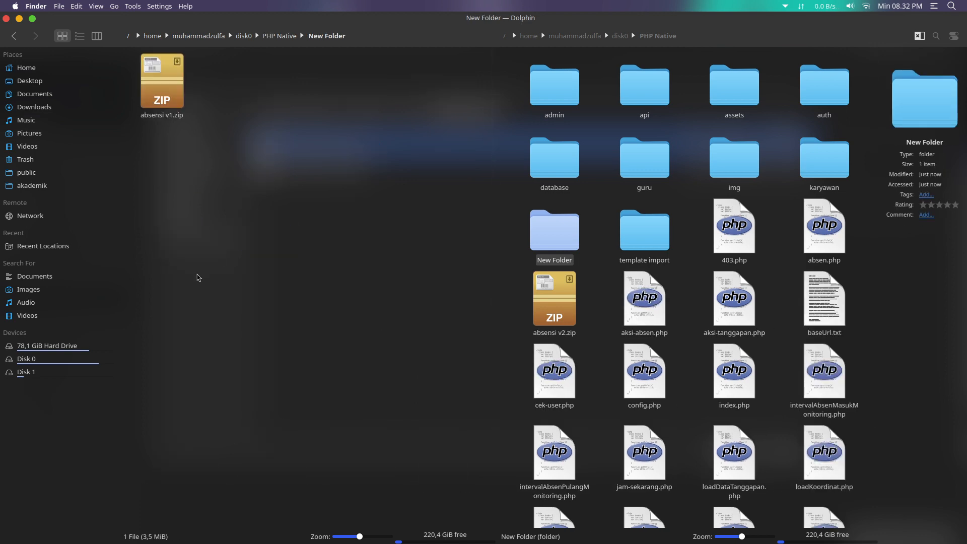
pyautogui.rightClick(175, 130)
pyautogui.press('Escape')
pyautogui.rightClick(170, 109)
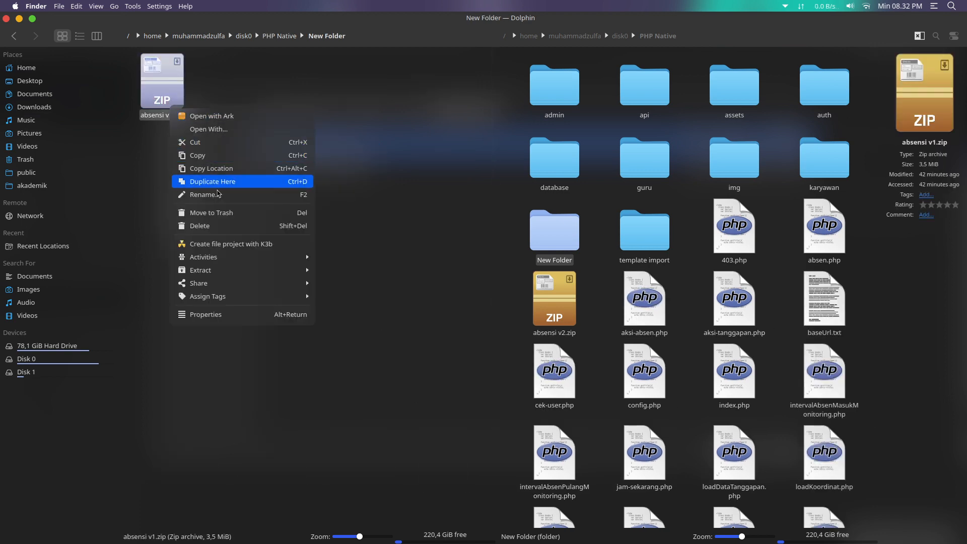
pyautogui.moveTo(242, 270)
pyautogui.click(332, 275)
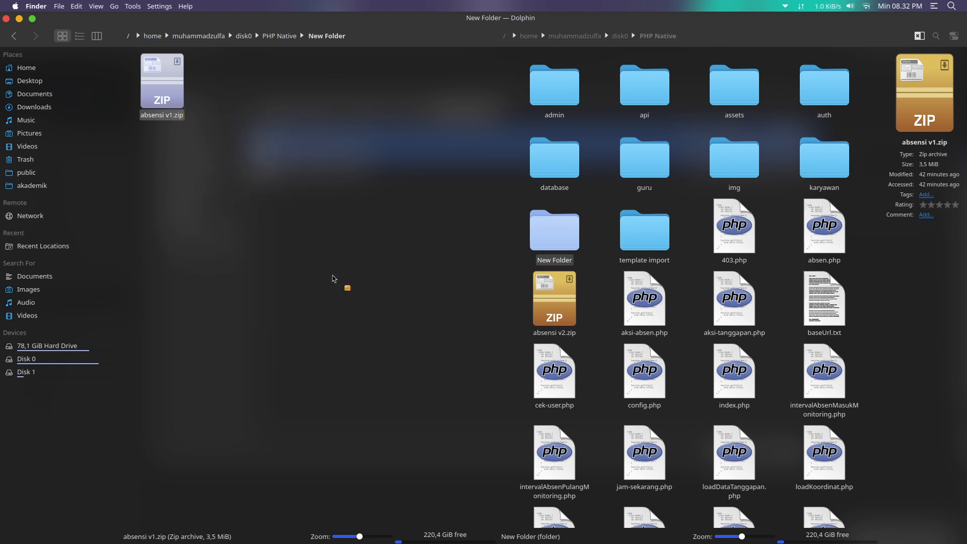
# Open absensi > template import in both panes, check TEMPLATE IMPORT SISWA.ods, cancelling the app chooser
pyautogui.doubleClick(159, 86)
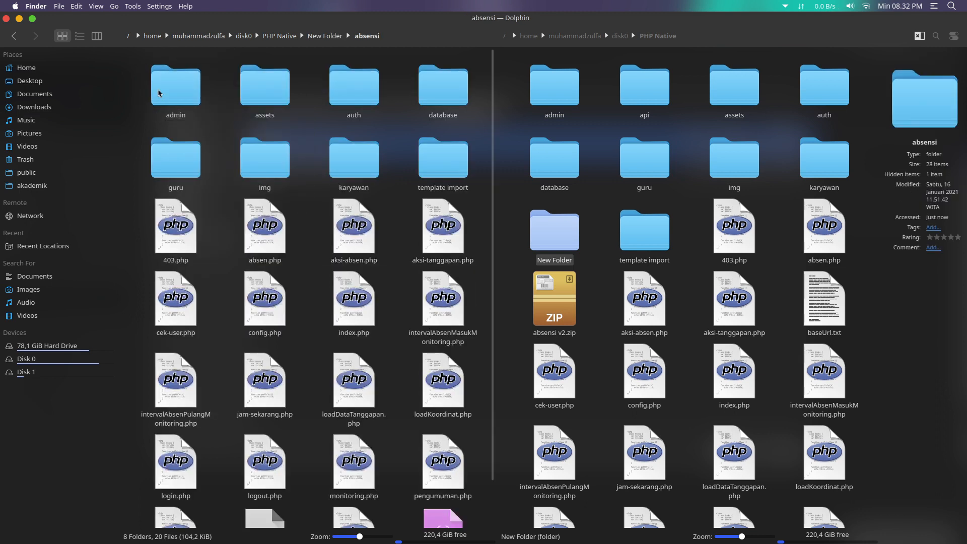
pyautogui.doubleClick(434, 166)
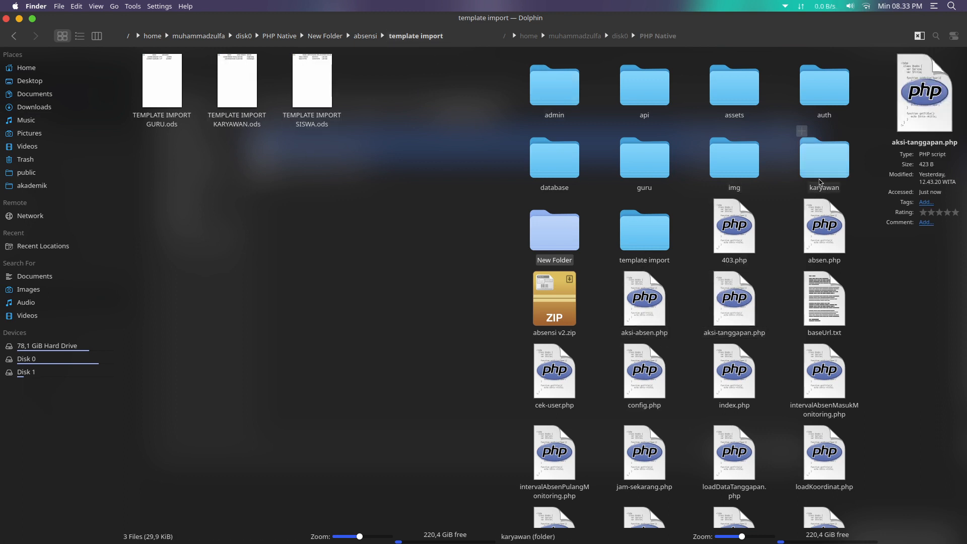
pyautogui.doubleClick(637, 254)
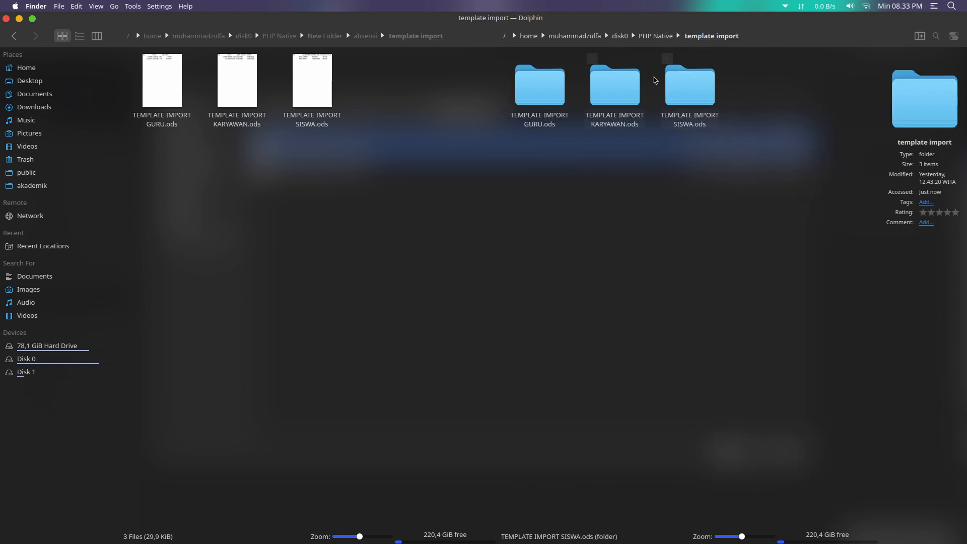
pyautogui.rightClick(312, 119)
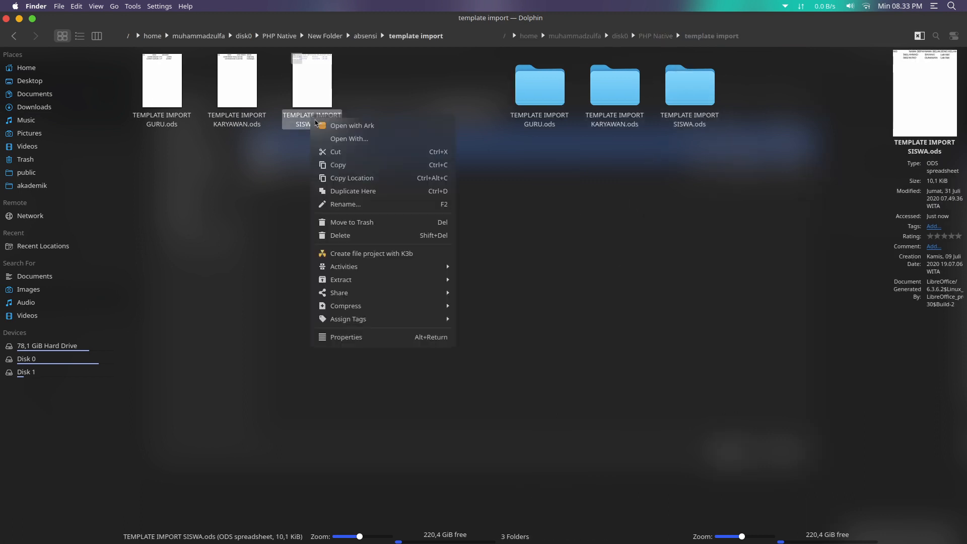
pyautogui.click(275, 178)
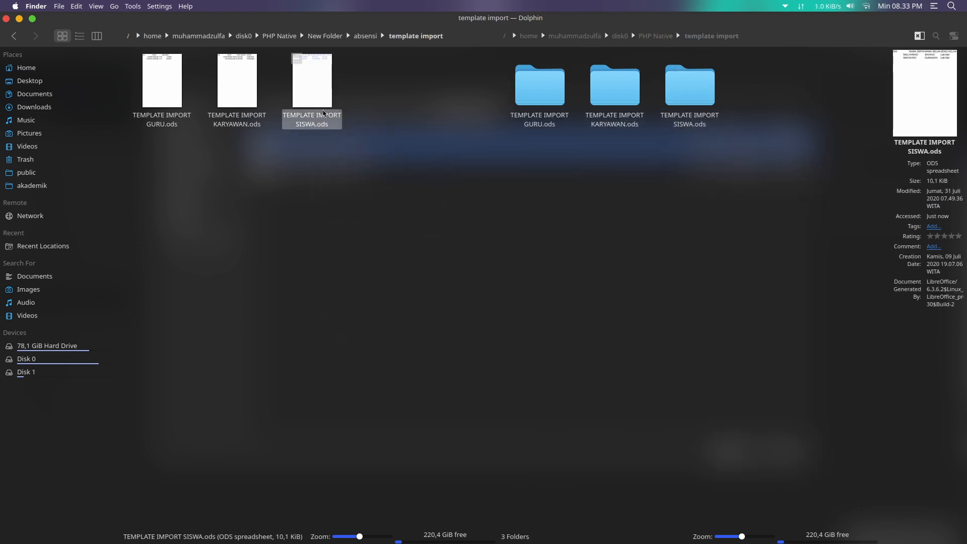
pyautogui.rightClick(325, 113)
pyautogui.click(355, 130)
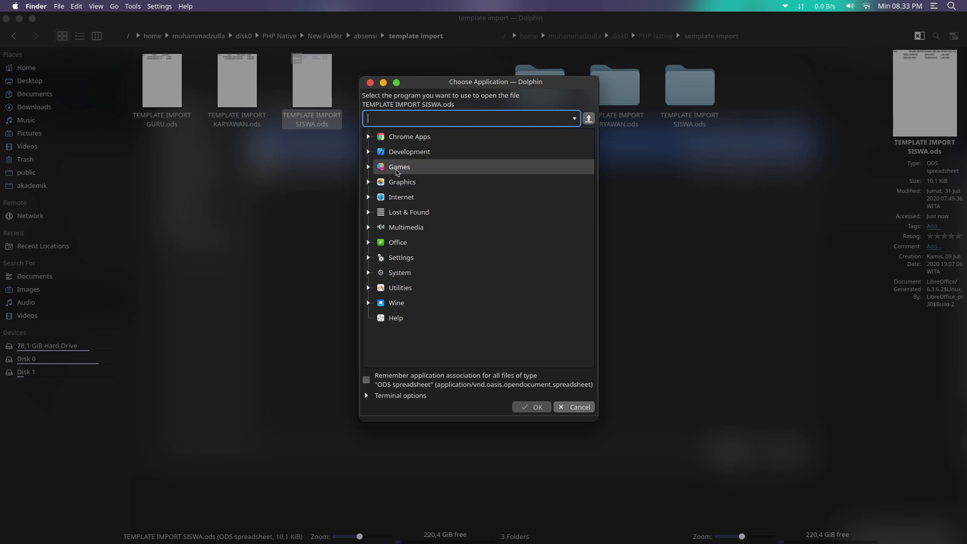
pyautogui.click(564, 406)
pyautogui.click(403, 204)
# Back in Chrome, cancel the file picker, load google in a new tab, then return to Absensi Monitoring
pyautogui.moveTo(413, 542)
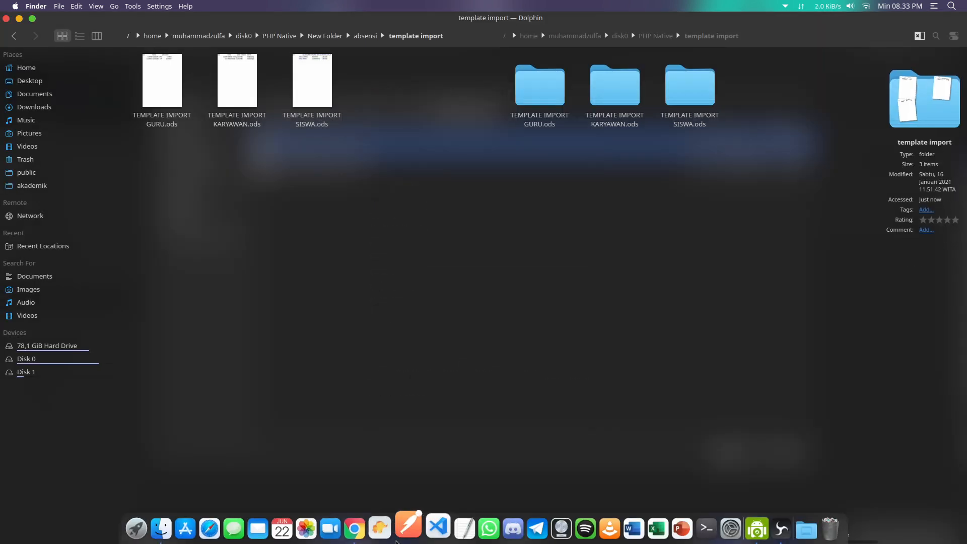
pyautogui.click(359, 524)
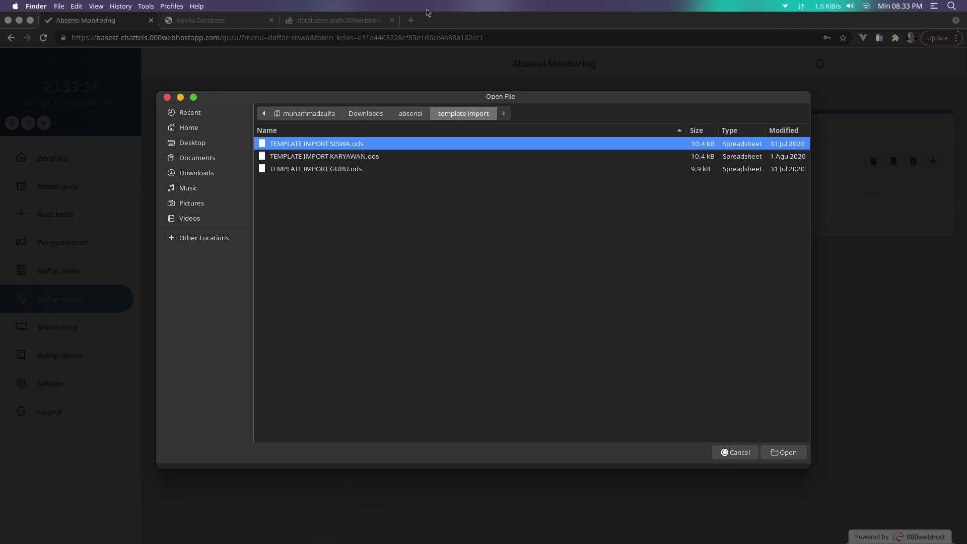
pyautogui.click(736, 452)
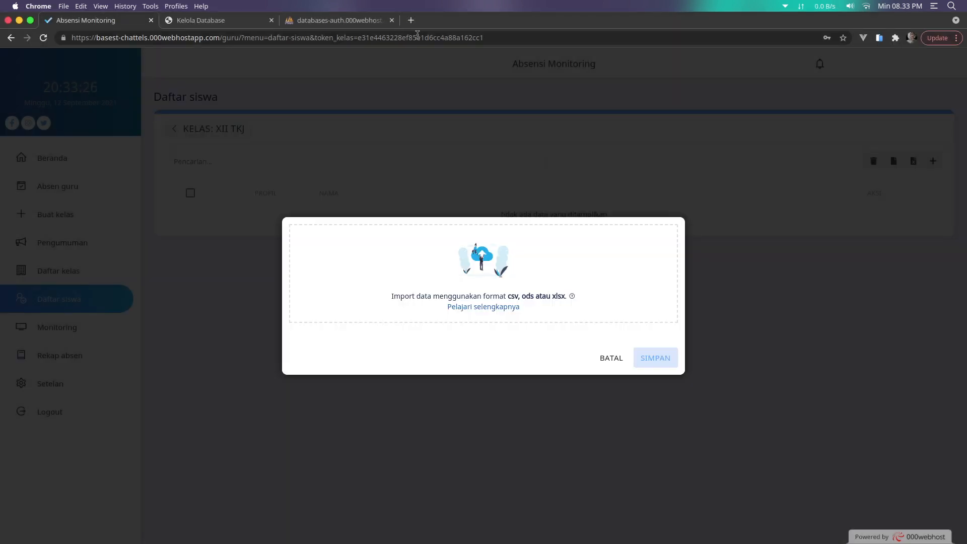
pyautogui.hotkey('ctrl', 't')
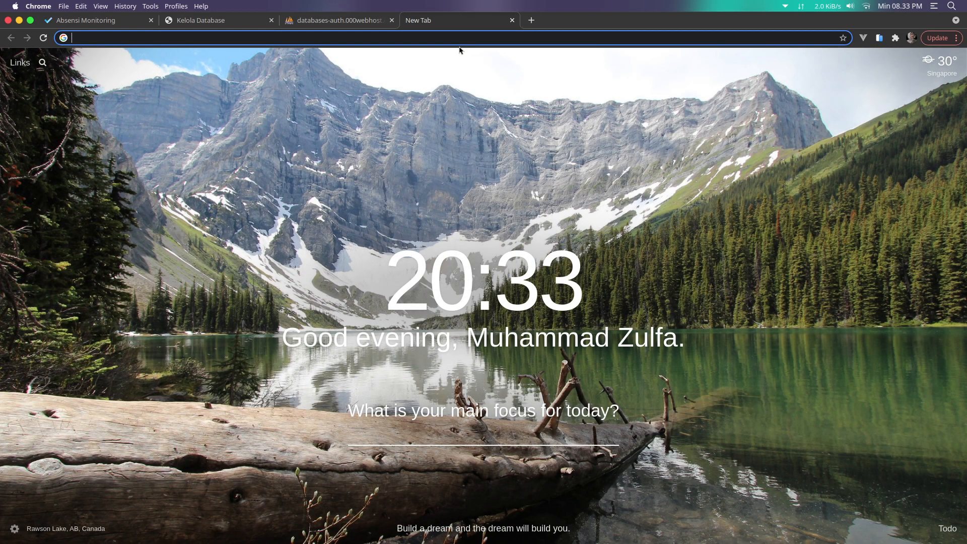
pyautogui.write('google.com')
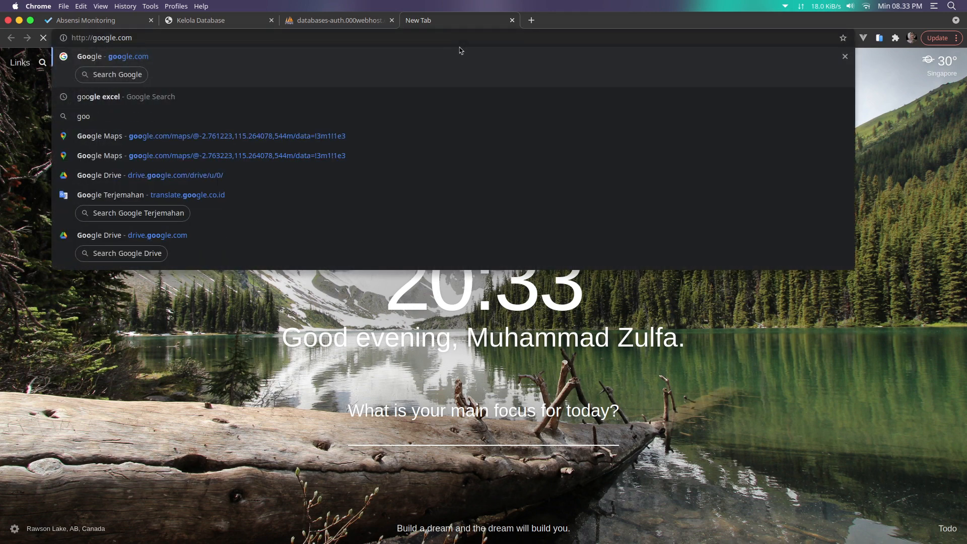
pyautogui.press('Return')
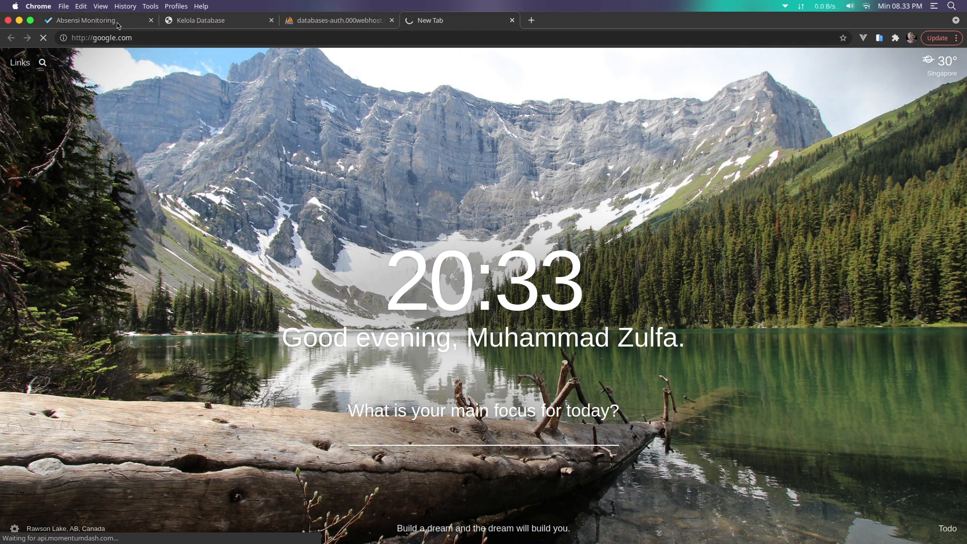
pyautogui.click(99, 22)
# Choose TEMPLATE IMPORT SISWA.ods as the import file and save the student import
pyautogui.click(465, 277)
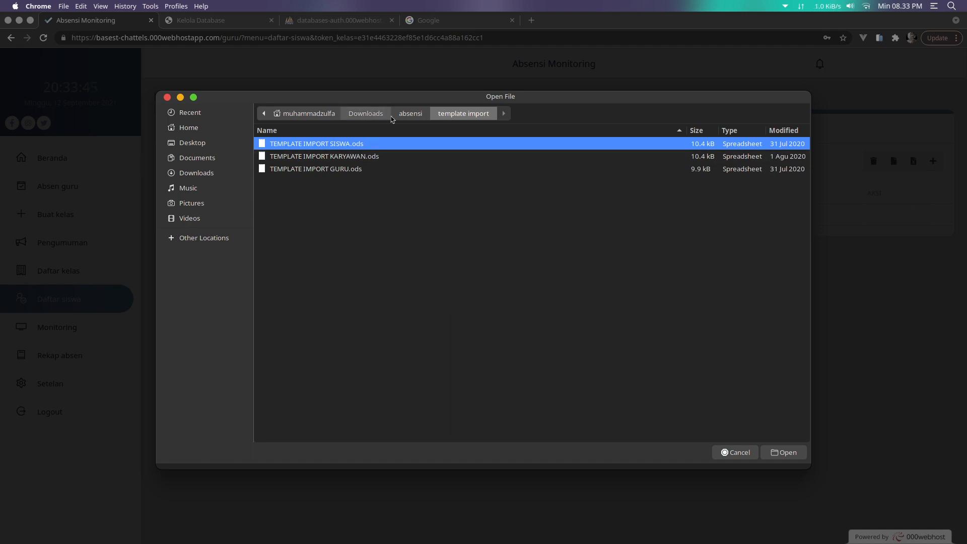
pyautogui.doubleClick(339, 149)
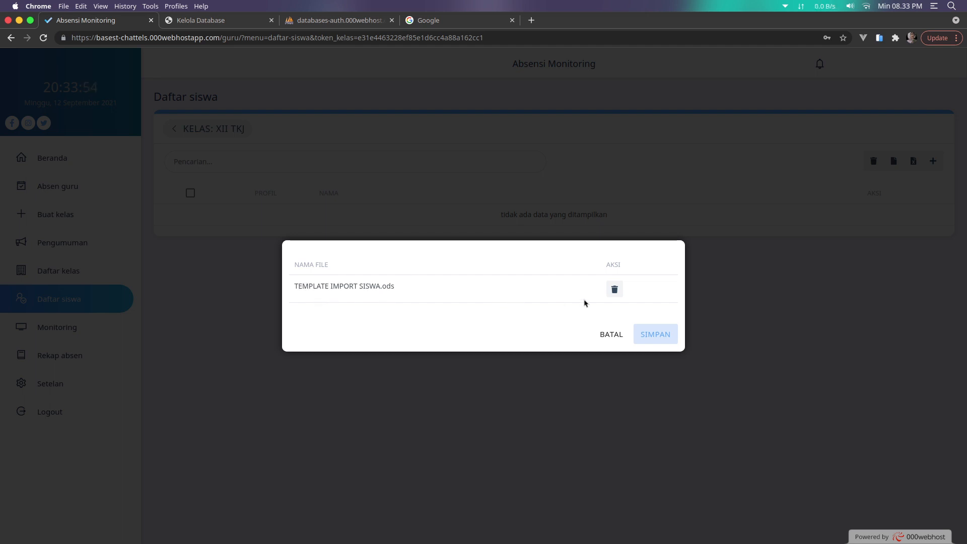
pyautogui.click(614, 290)
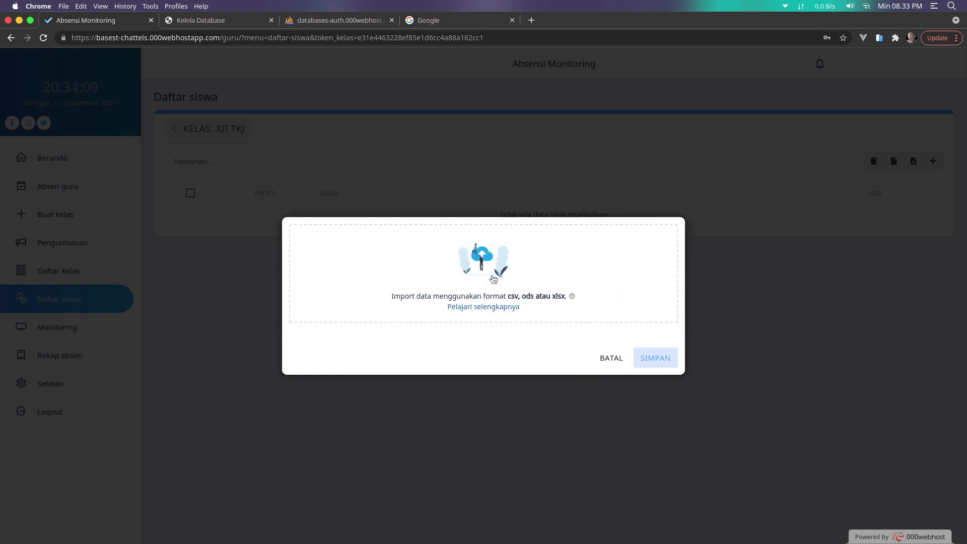
pyautogui.click(498, 292)
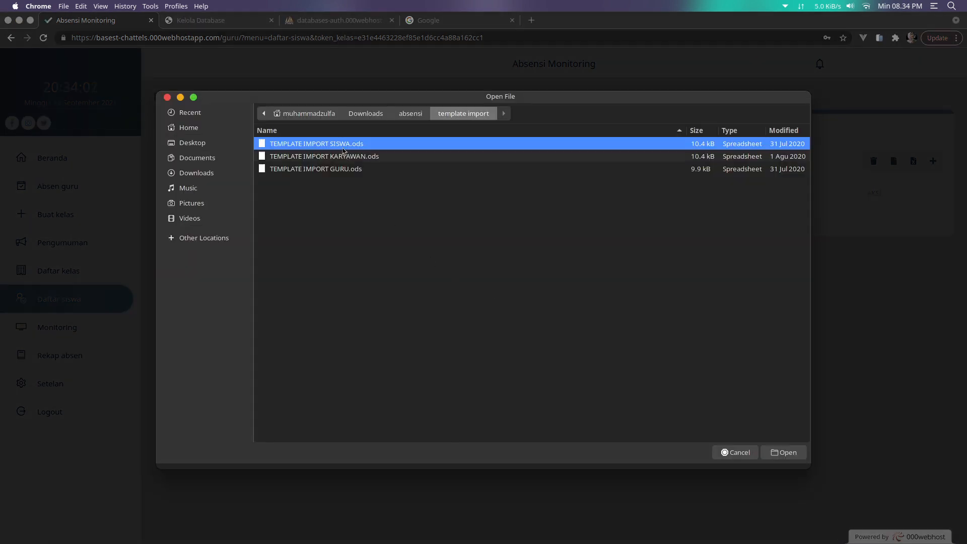
pyautogui.doubleClick(344, 147)
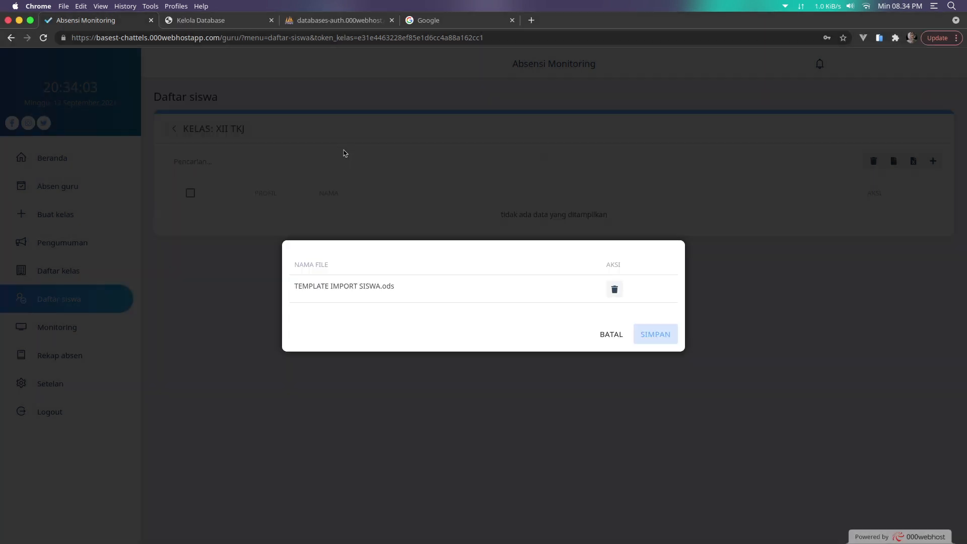
pyautogui.click(657, 336)
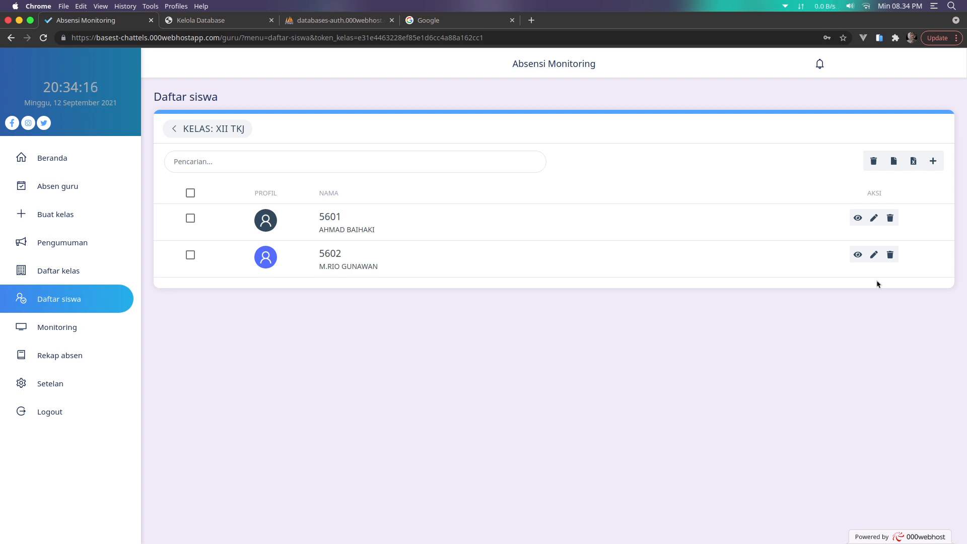
pyautogui.click(933, 162)
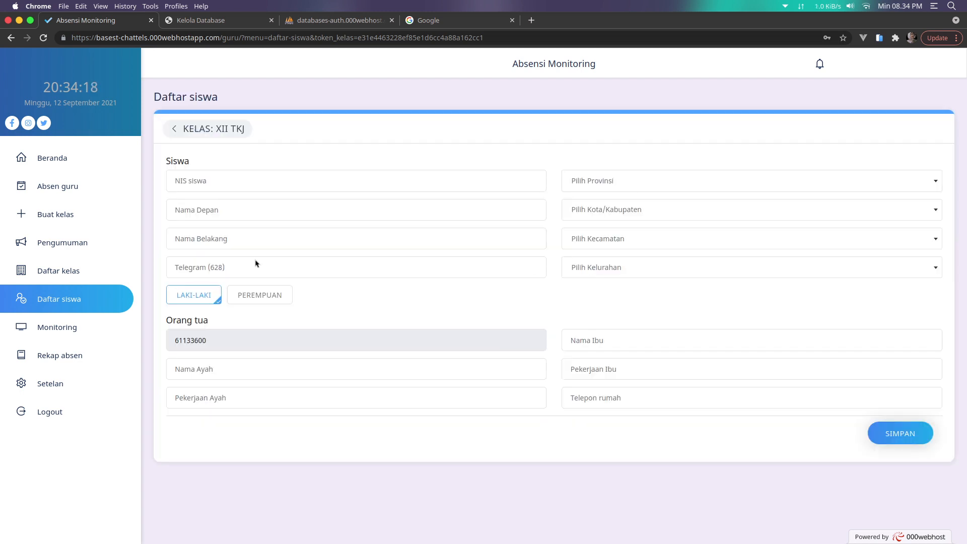
pyautogui.click(174, 129)
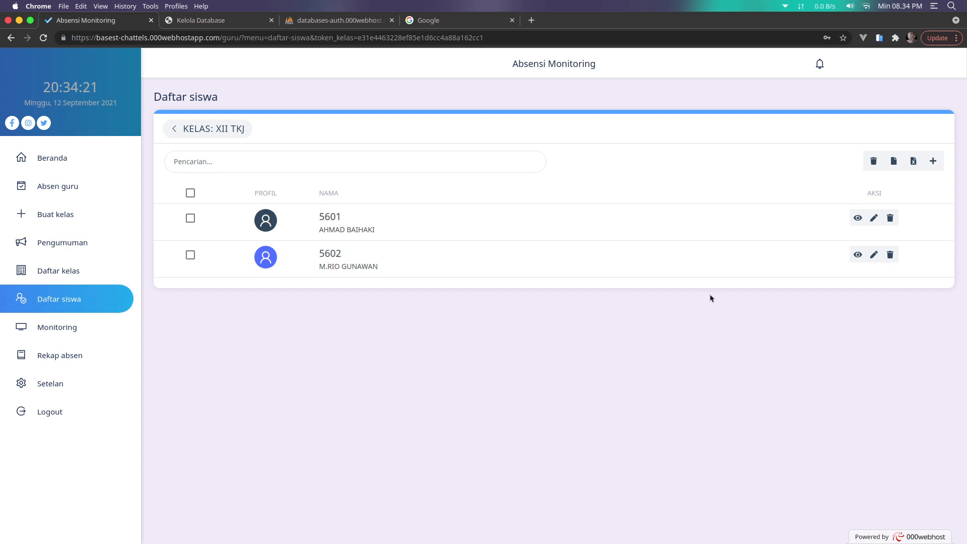
pyautogui.click(898, 160)
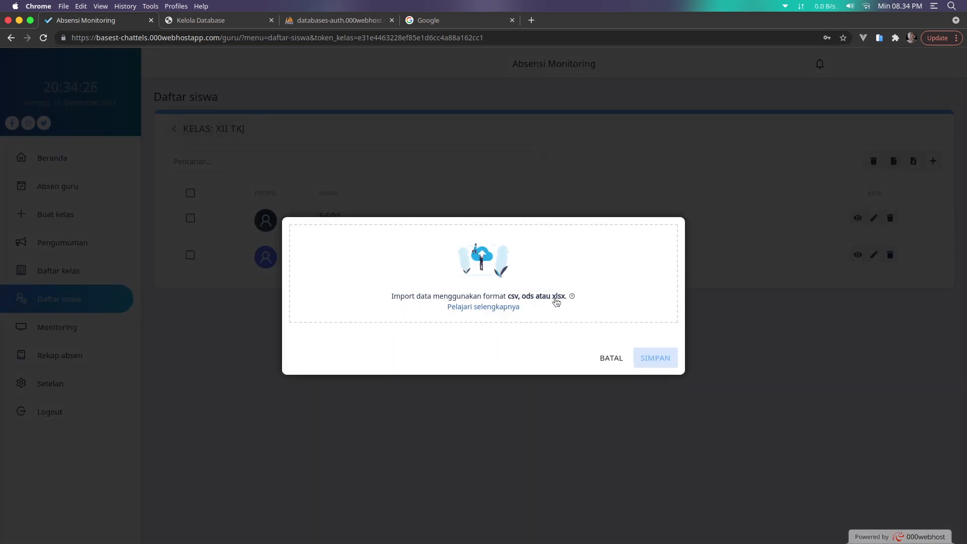
pyautogui.click(618, 360)
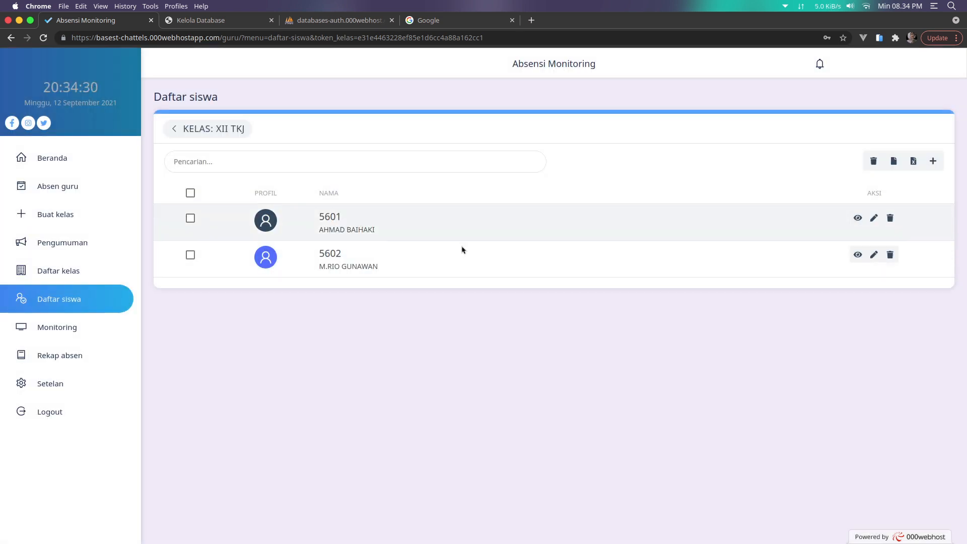
pyautogui.click(857, 220)
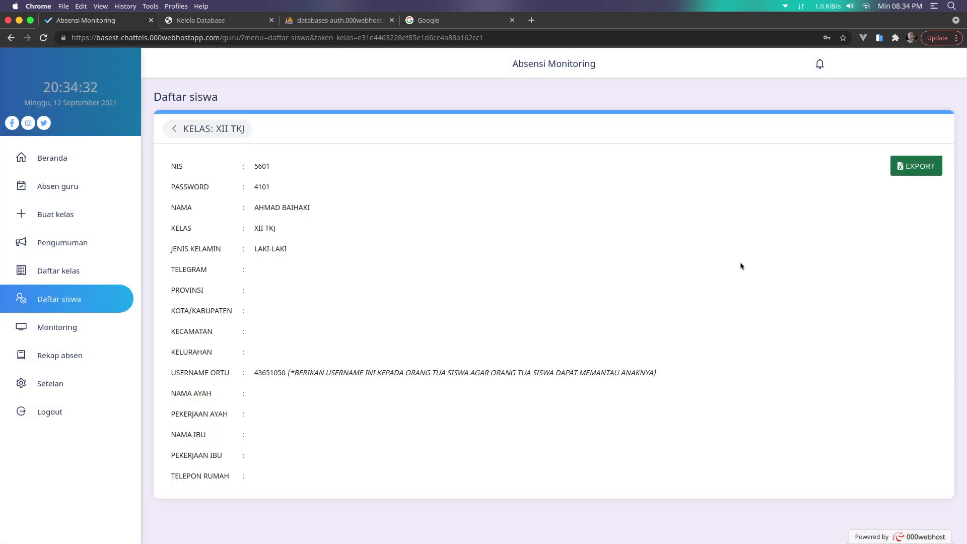
# Start an .xls biodata export for student 5601, cancel saving it, and return to the XII TKJ list
pyautogui.doubleClick(265, 187)
pyautogui.click(390, 227)
pyautogui.click(924, 168)
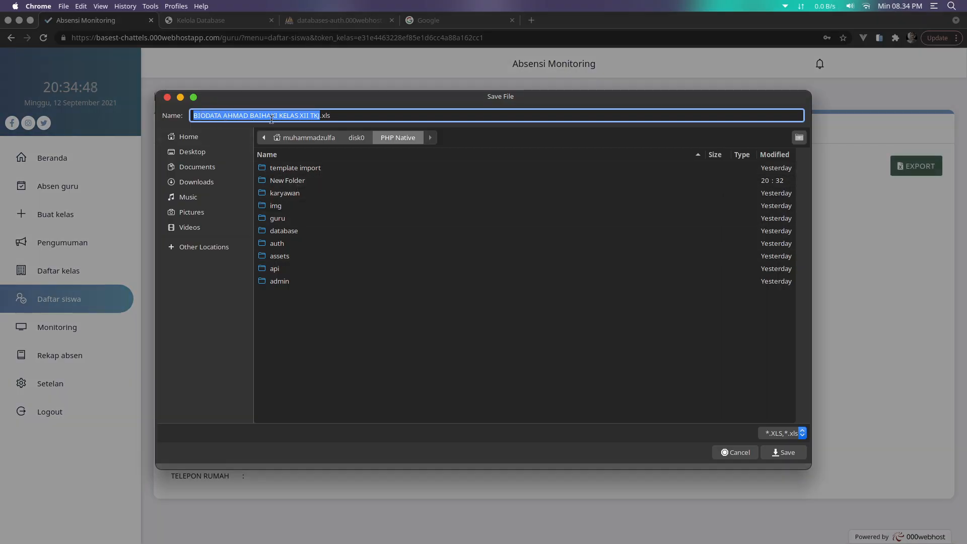
pyautogui.click(303, 327)
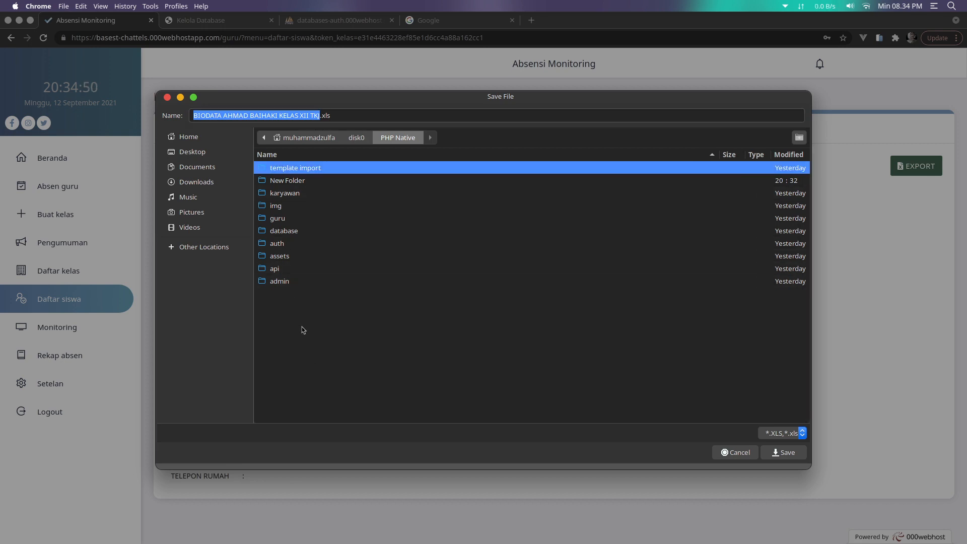
pyautogui.click(172, 100)
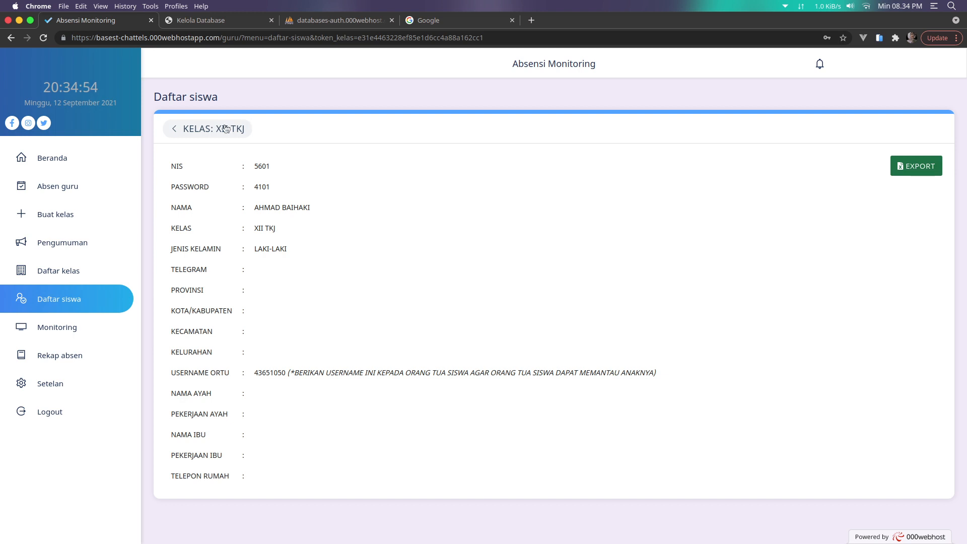
pyautogui.click(226, 129)
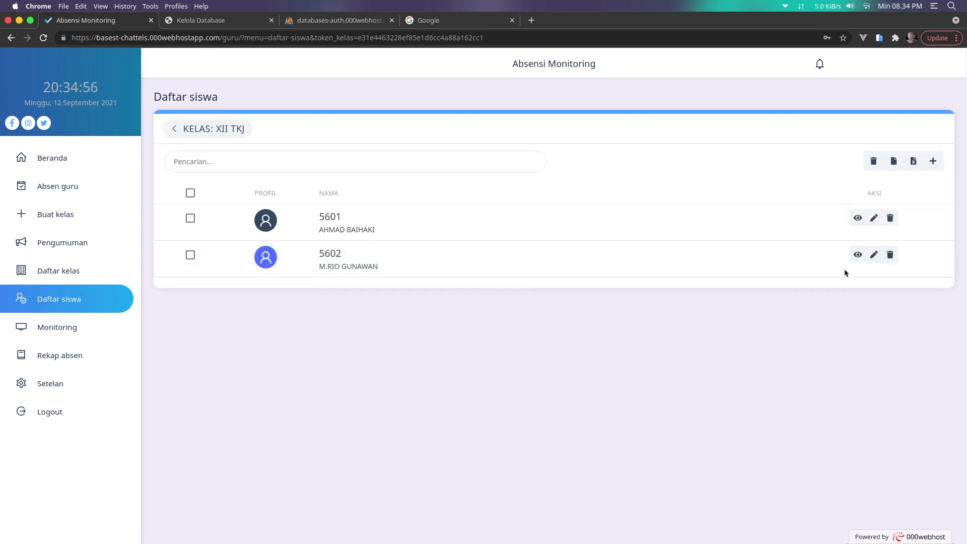
# Open student 5601's edit form and close it without changes
pyautogui.click(873, 220)
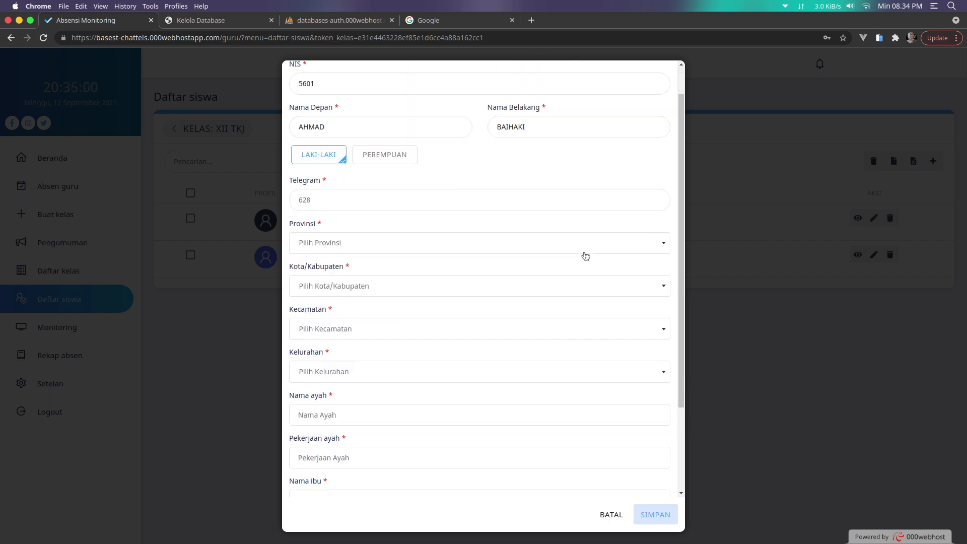
pyautogui.scroll(-3, 585, 256)
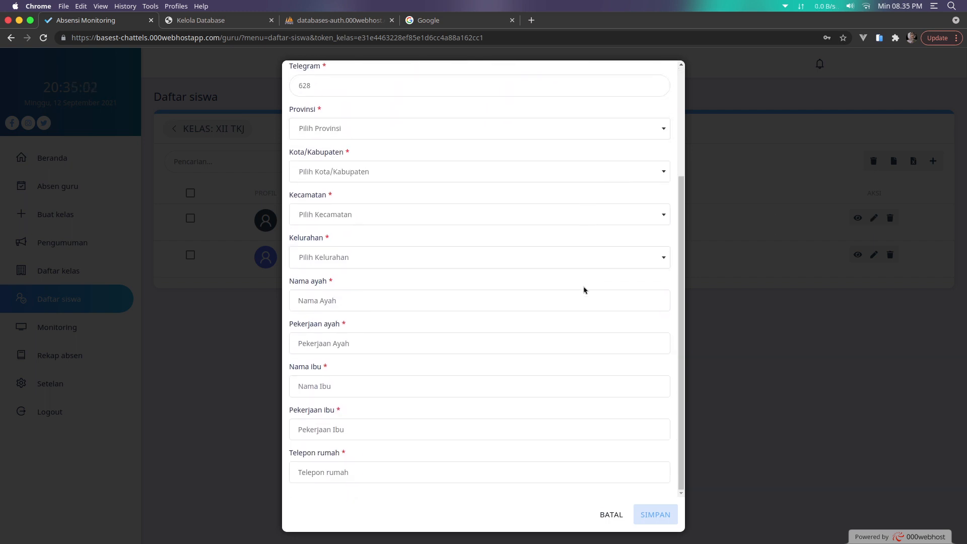
pyautogui.scroll(3, 584, 300)
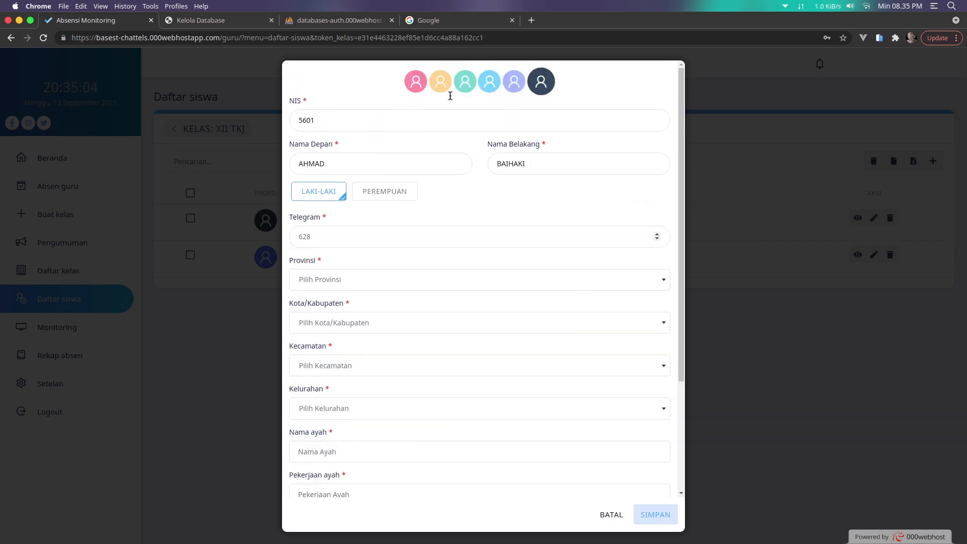
pyautogui.scroll(-4, 594, 453)
pyautogui.click(609, 515)
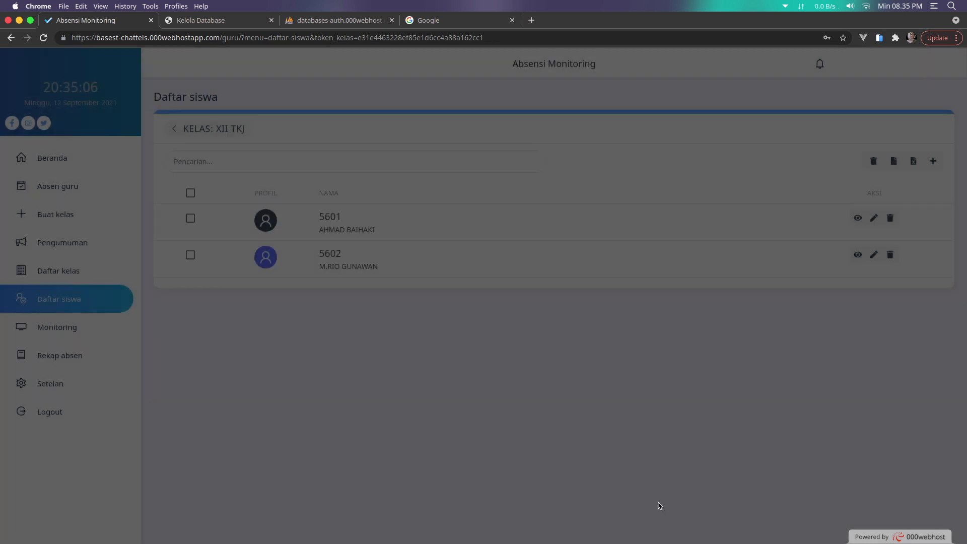
# Cancel deleting student 5601, toggle select-all on and off, then go to Pengumuman
pyautogui.click(890, 217)
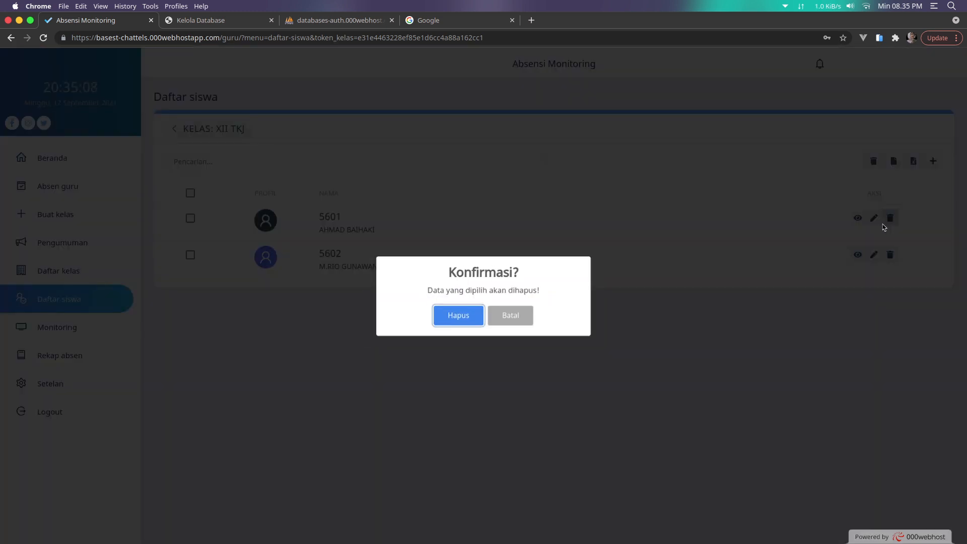
pyautogui.click(475, 318)
pyautogui.click(190, 193)
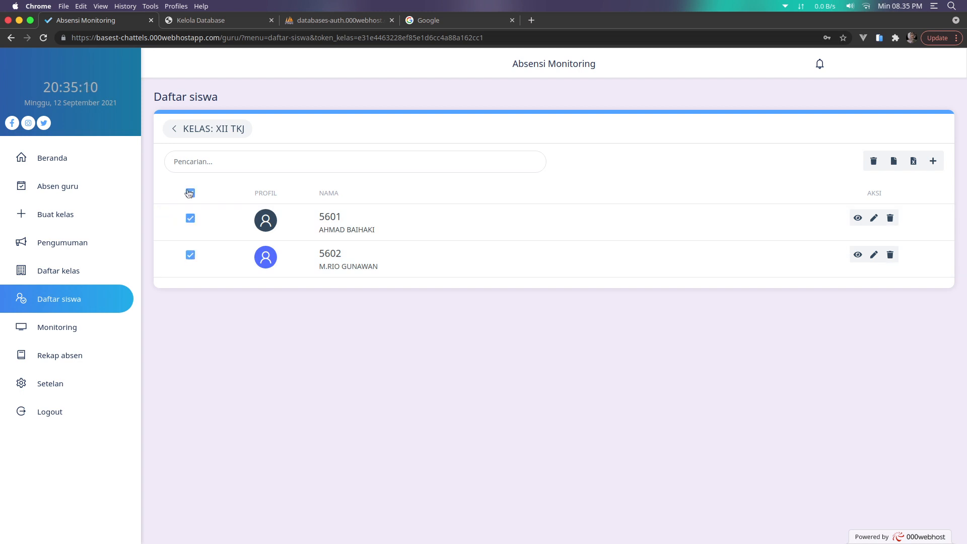
pyautogui.click(190, 193)
pyautogui.click(73, 252)
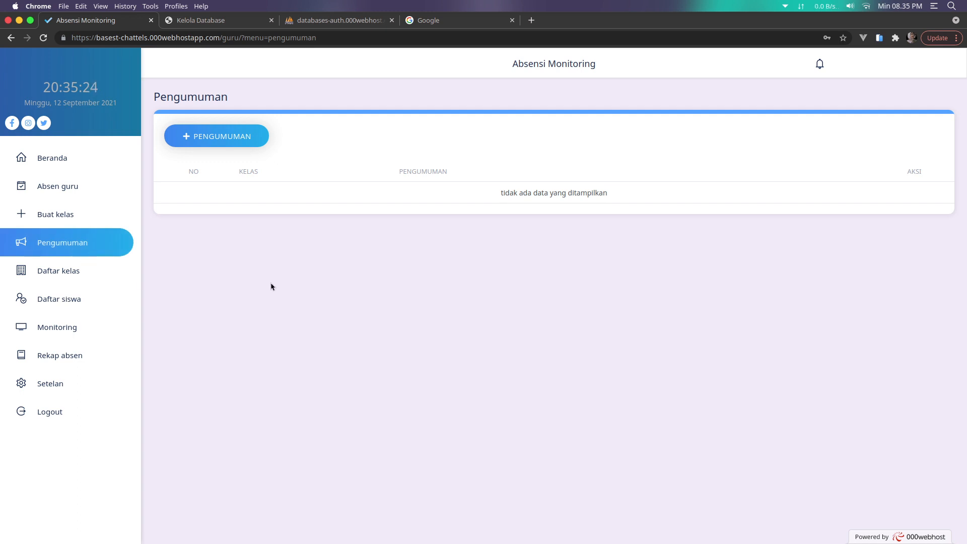
# Create an announcement with the text 'Tes' for class XII TKJ and save it
pyautogui.click(237, 141)
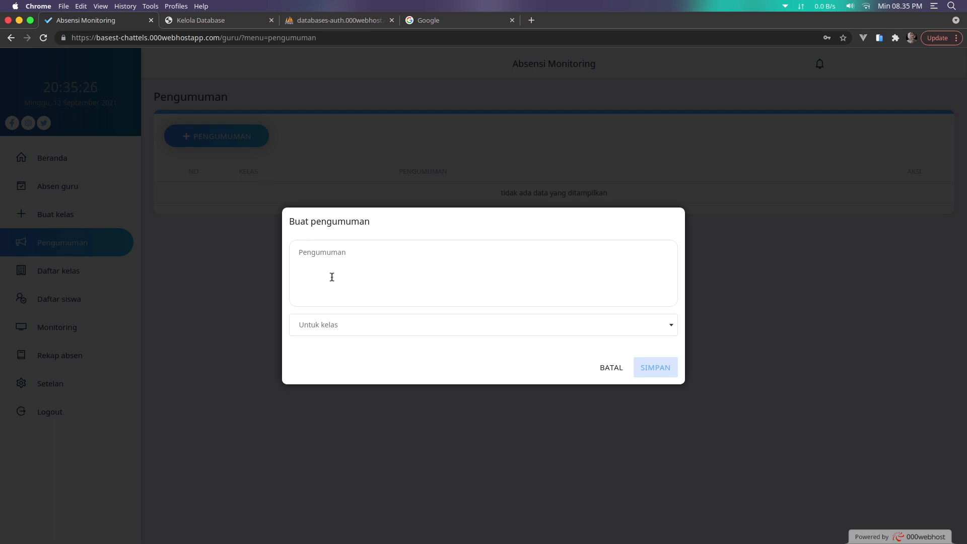
pyautogui.click(345, 279)
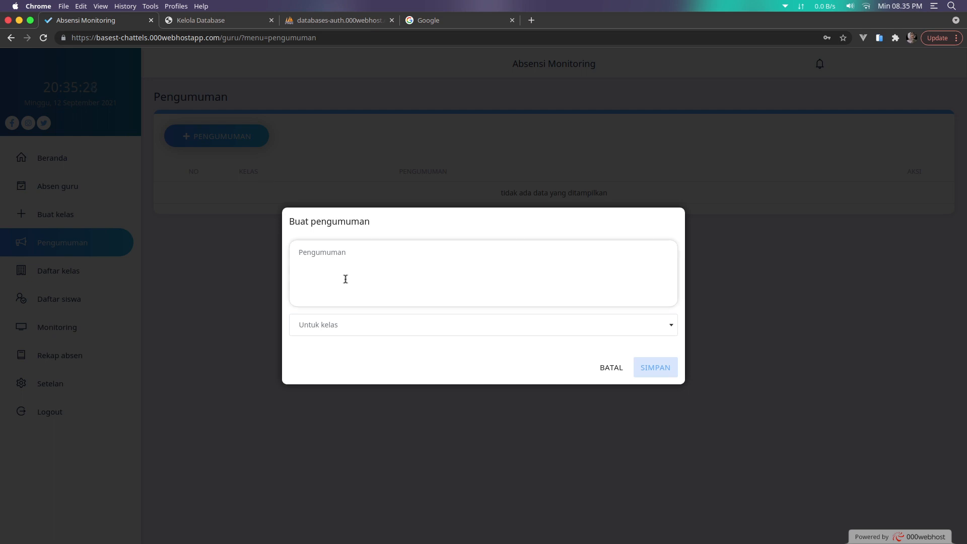
pyautogui.write('Tes')
pyautogui.click(350, 326)
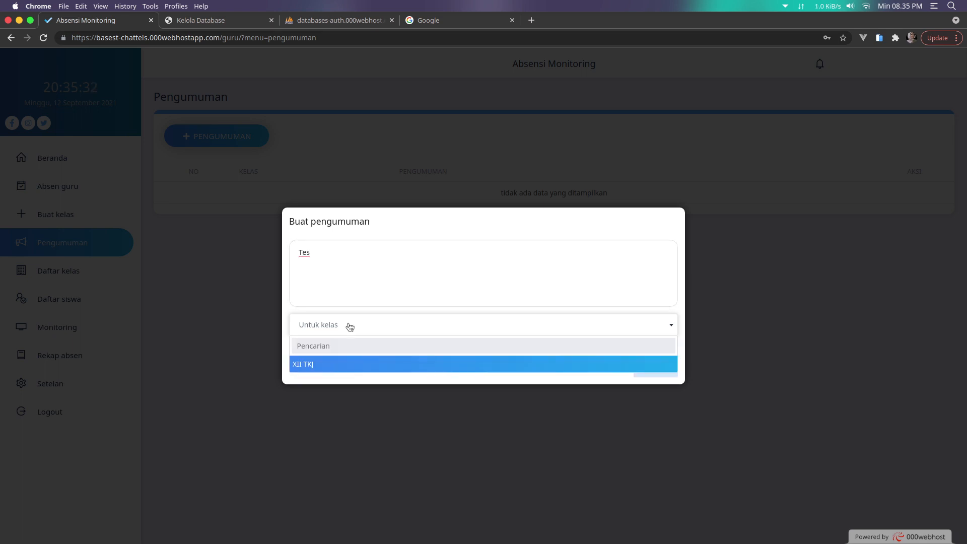
pyautogui.click(335, 371)
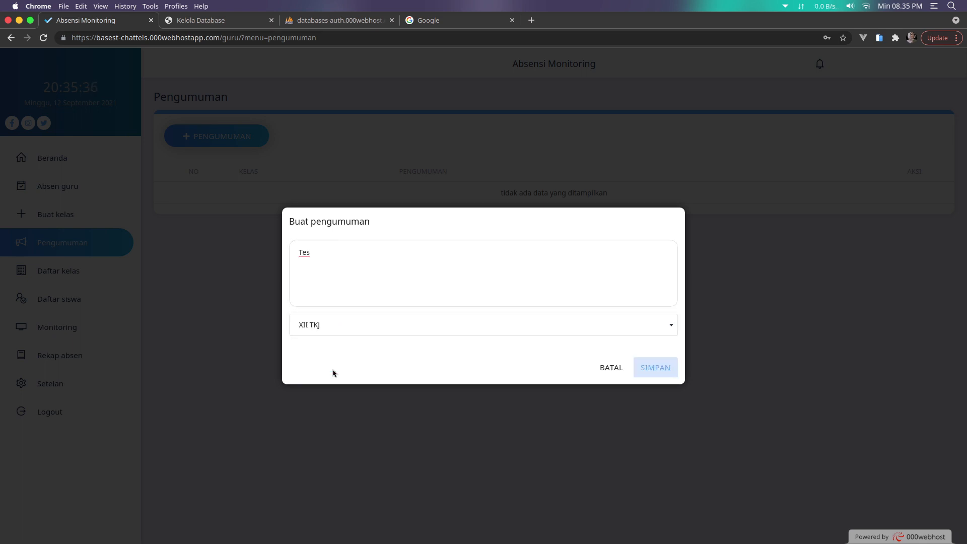
pyautogui.click(663, 372)
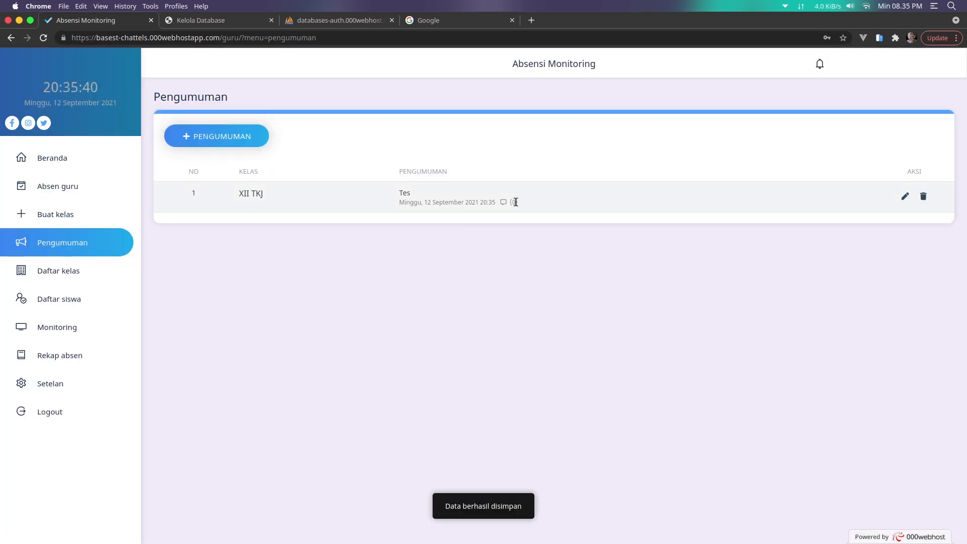
# Open the Tes announcement's edit form, cancel without changes, and go to Monitoring
pyautogui.click(905, 196)
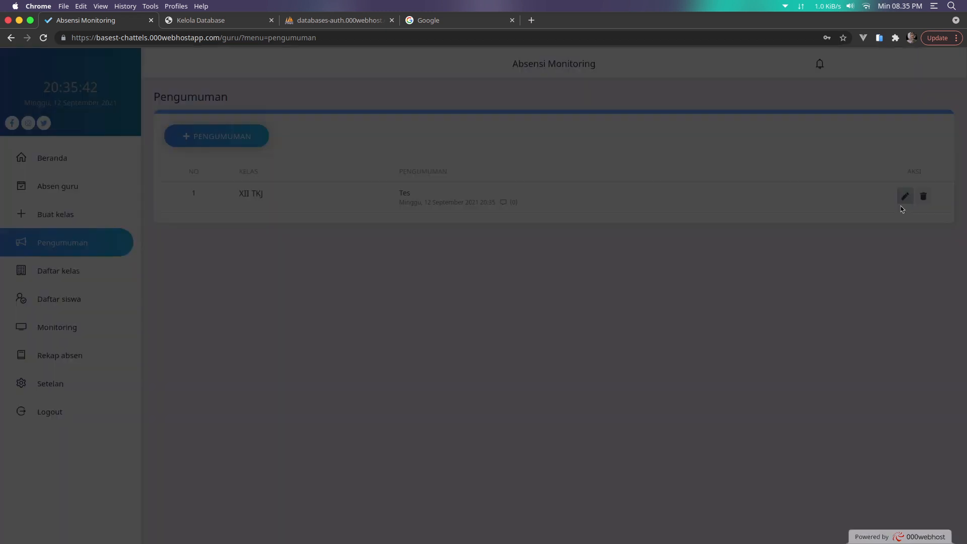
pyautogui.click(611, 354)
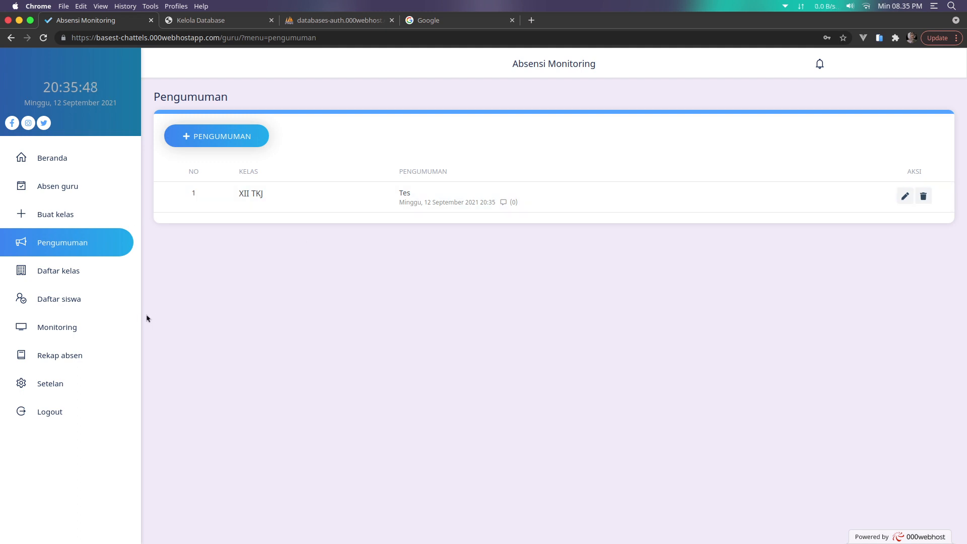
pyautogui.click(73, 328)
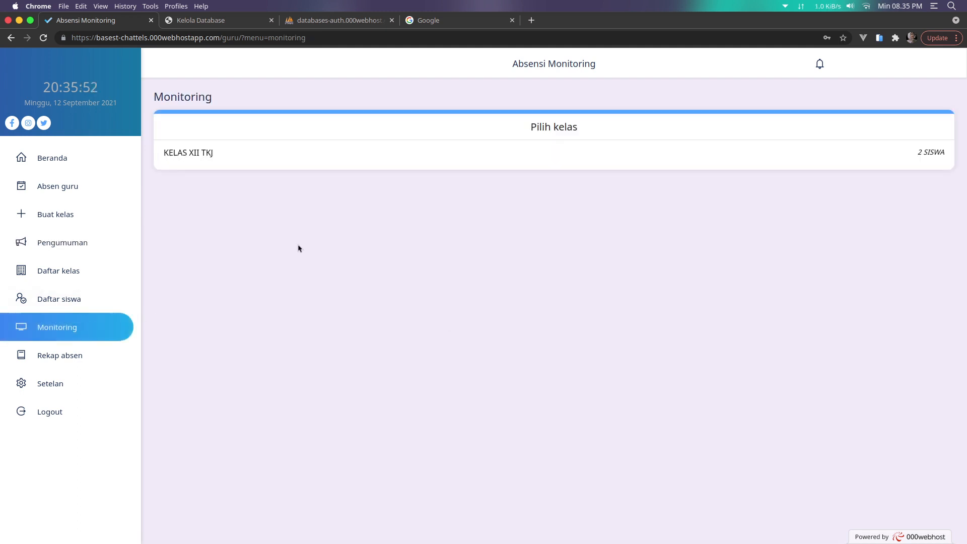
# Check XII TKJ's monitoring and the Absen guru page, then open Rekap absen
pyautogui.click(320, 148)
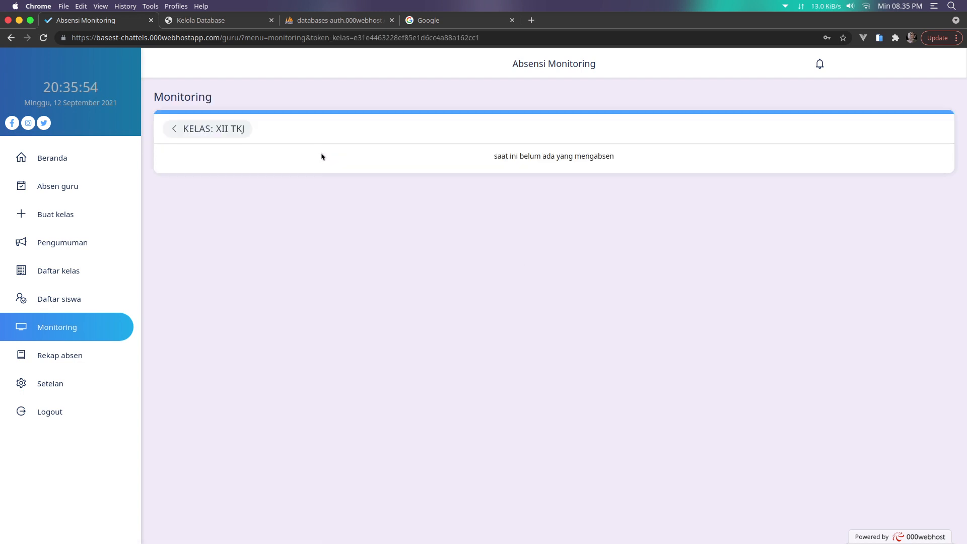
pyautogui.click(78, 198)
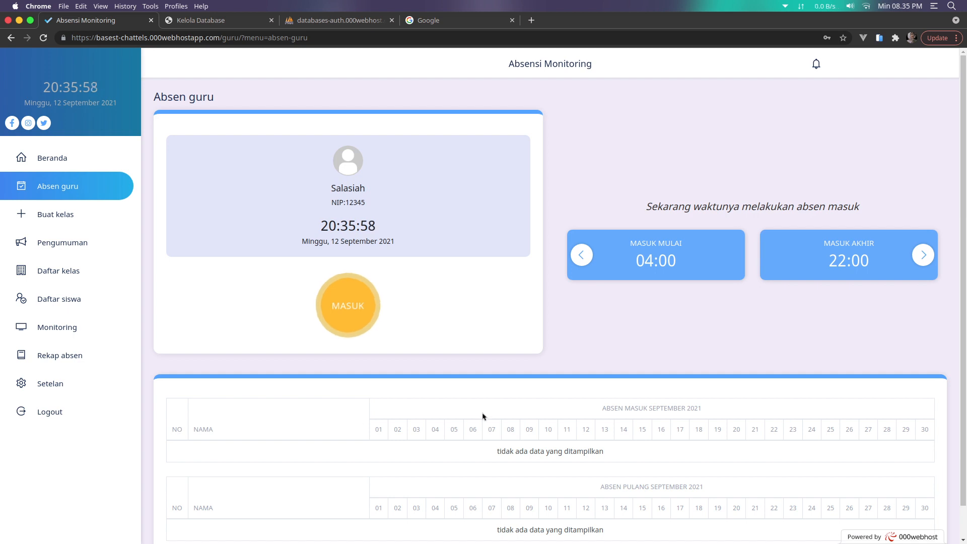
pyautogui.scroll(-1, 474, 416)
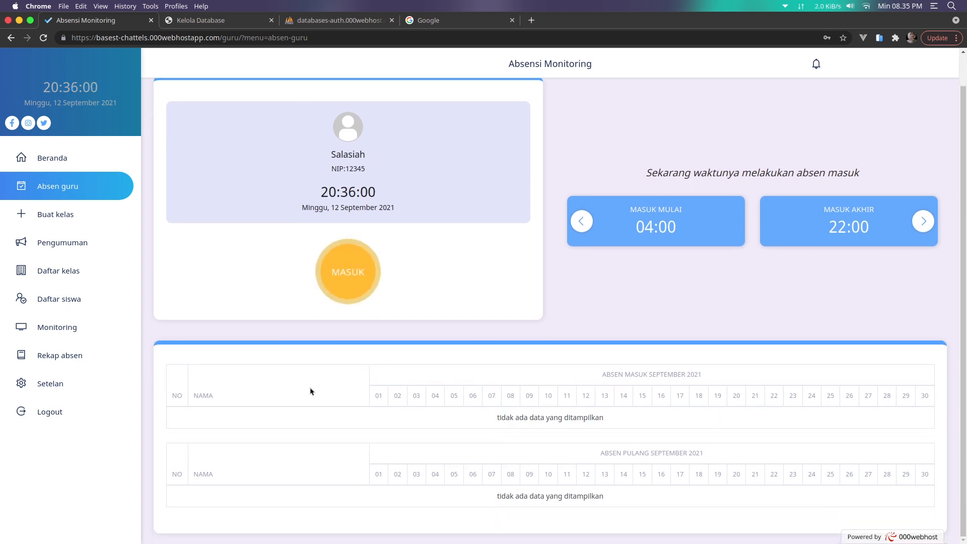
pyautogui.click(86, 330)
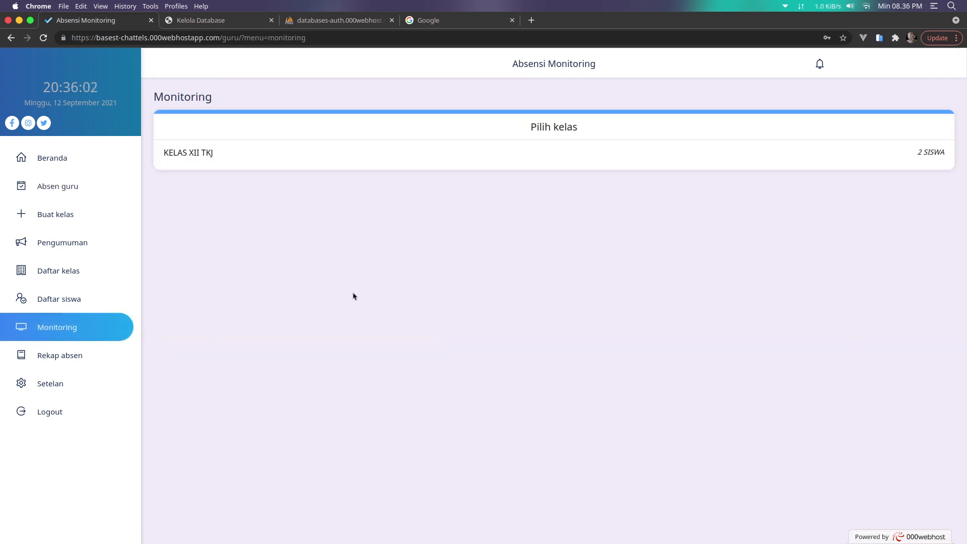
pyautogui.click(184, 158)
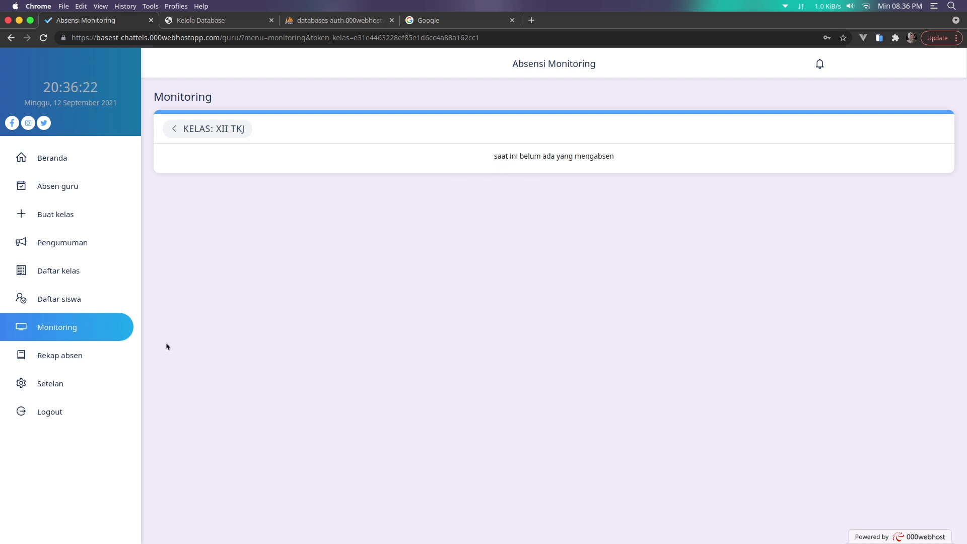
pyautogui.click(77, 364)
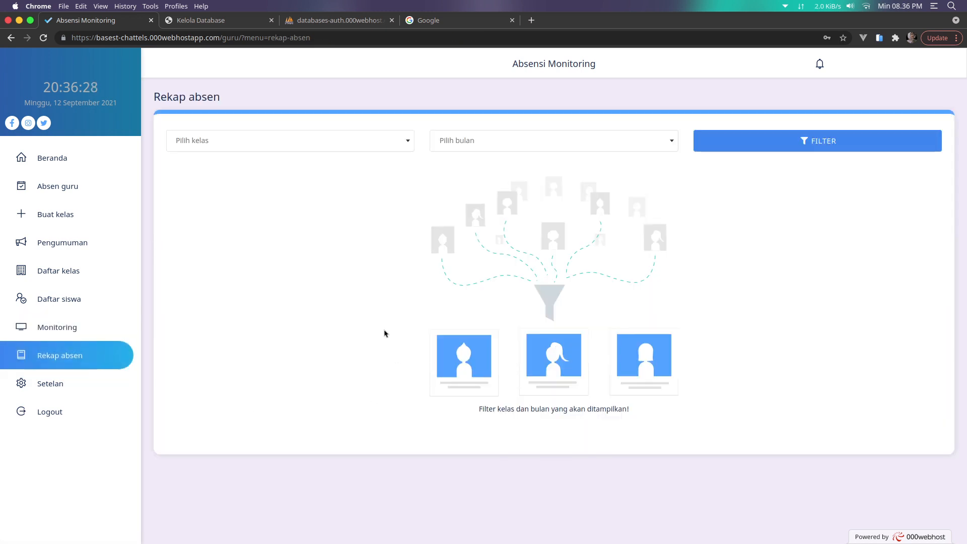
# Pick XII TKJ in the attendance recap, close the empty month list, and go to Setelan
pyautogui.click(349, 145)
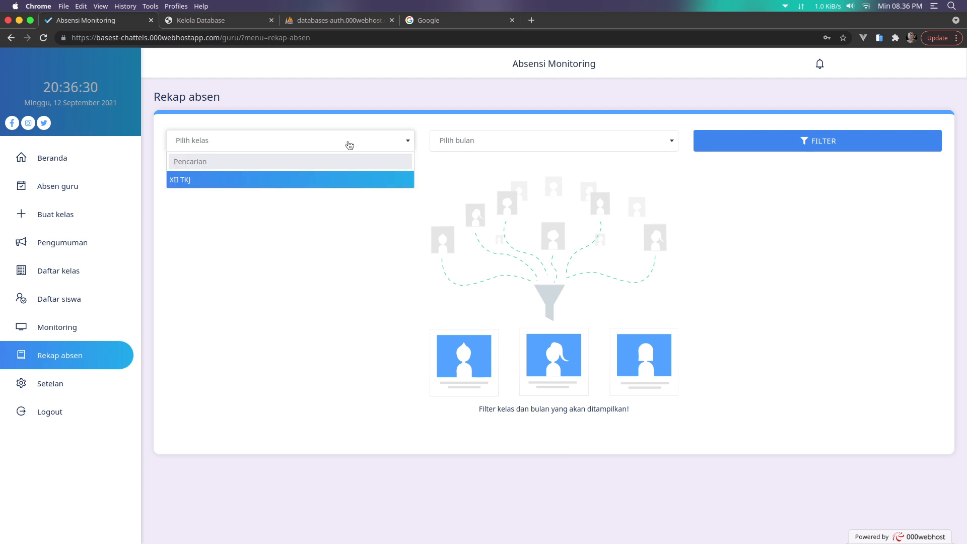
pyautogui.click(340, 181)
pyautogui.click(485, 145)
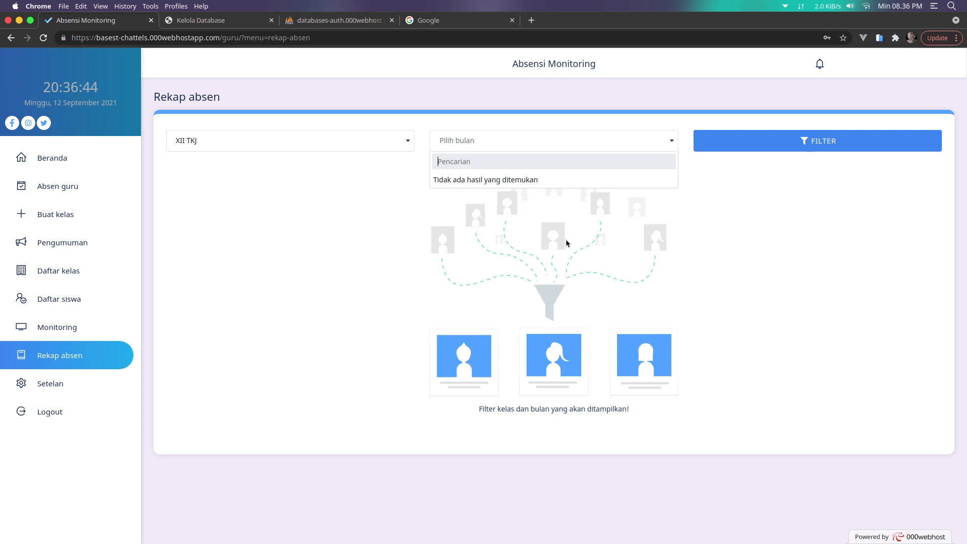
pyautogui.click(765, 185)
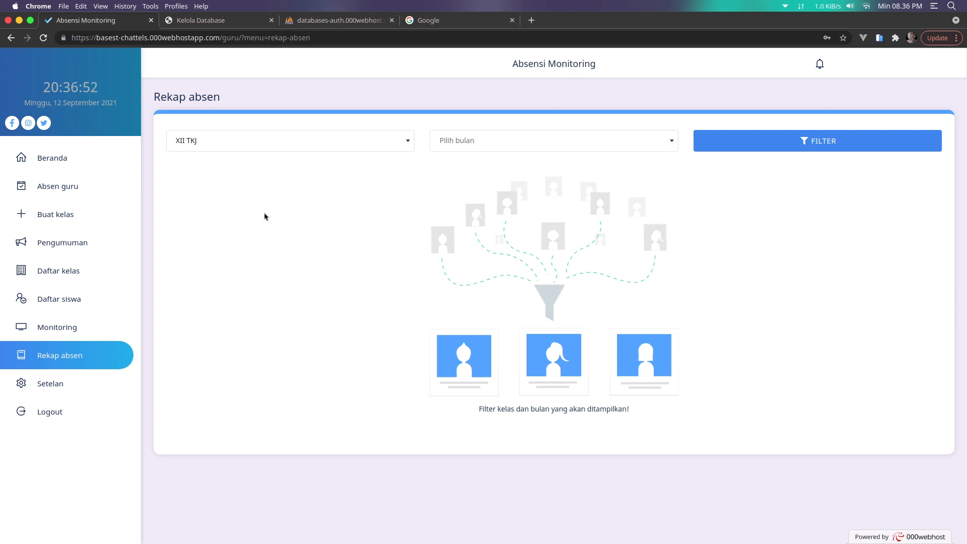
pyautogui.click(49, 384)
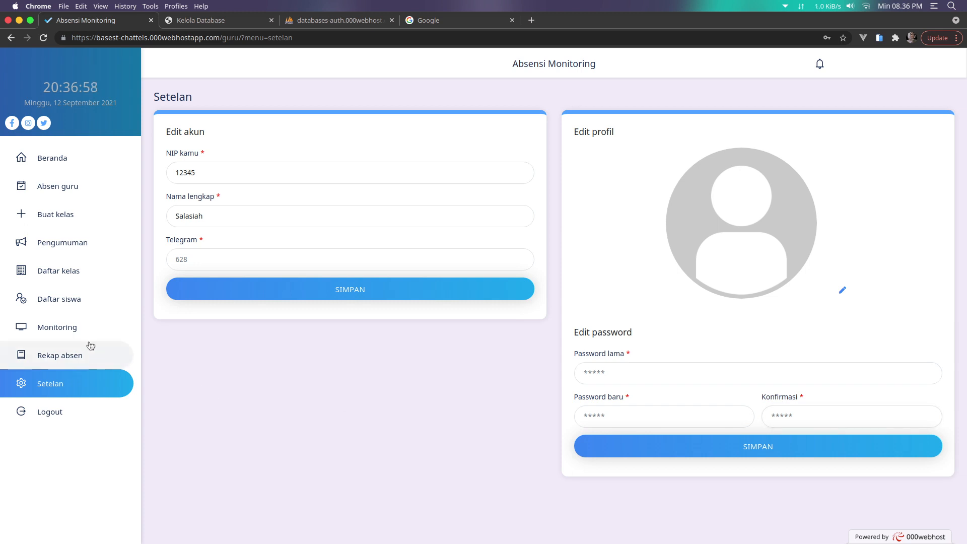
# Open the XII TKJ student list, then open and dismiss the first student's edit form
pyautogui.click(75, 302)
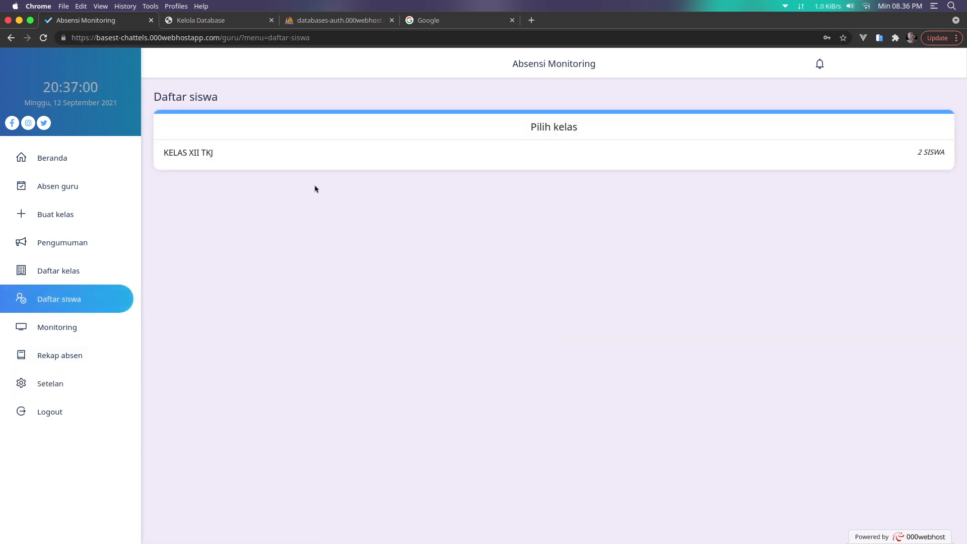
pyautogui.click(313, 159)
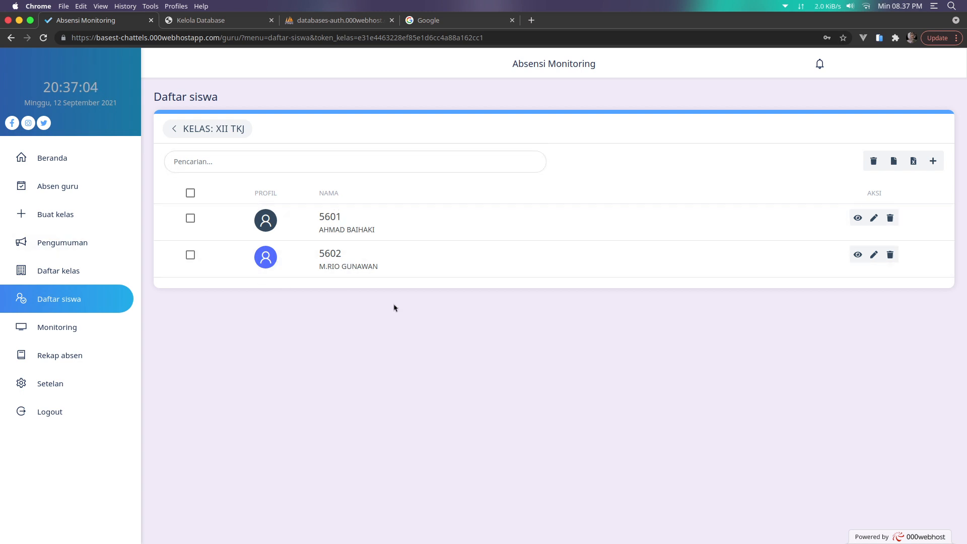
pyautogui.click(874, 217)
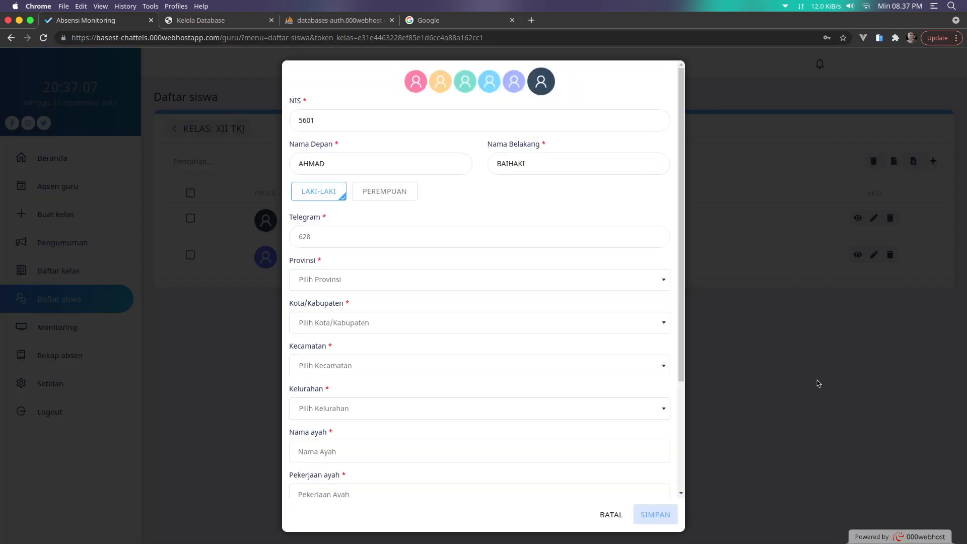
pyautogui.click(818, 384)
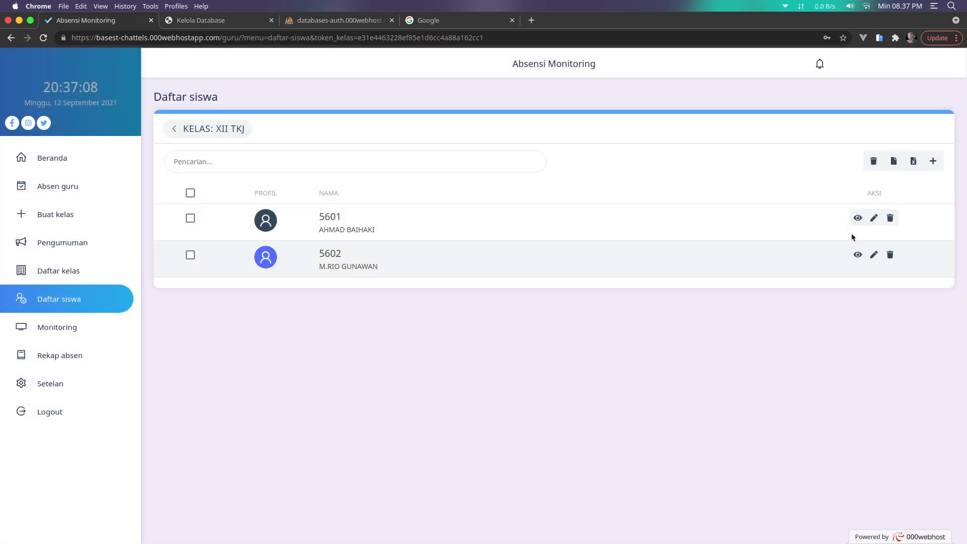
# Copy the first student's password from their details page and log out
pyautogui.click(853, 220)
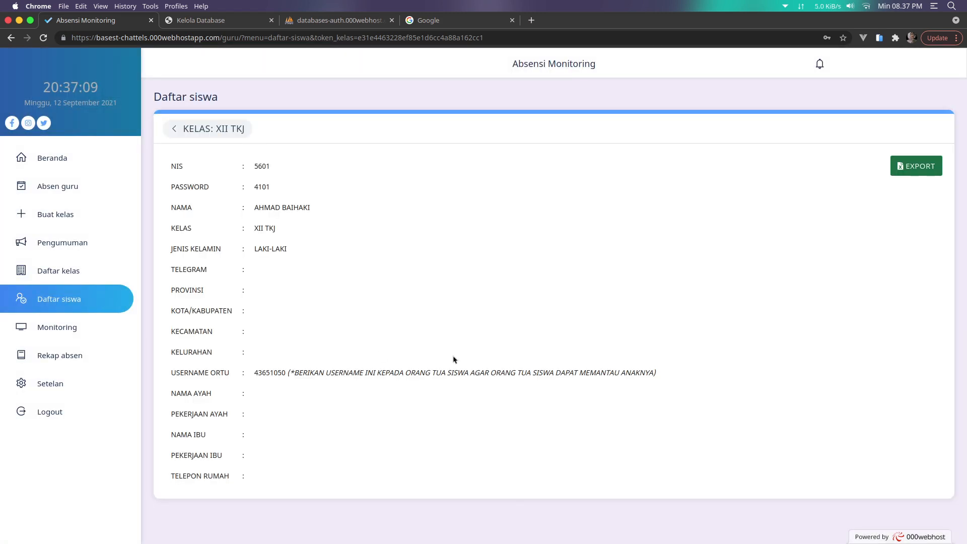
pyautogui.doubleClick(263, 186)
pyautogui.rightClick(263, 186)
pyautogui.click(278, 192)
pyautogui.click(212, 171)
pyautogui.doubleClick(267, 166)
pyautogui.click(60, 411)
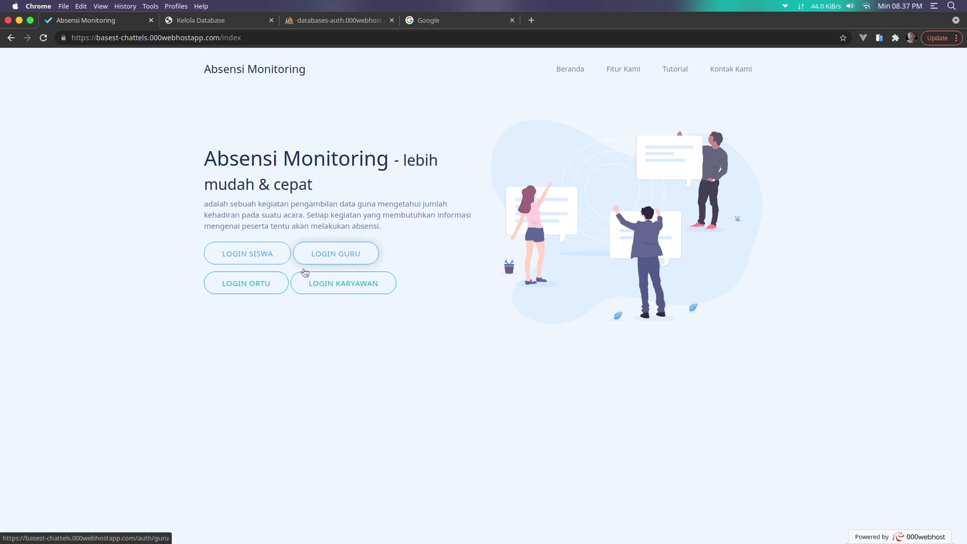
# Log in as the student with the saved NIS and pasted password, past the Telegram notice
pyautogui.click(261, 252)
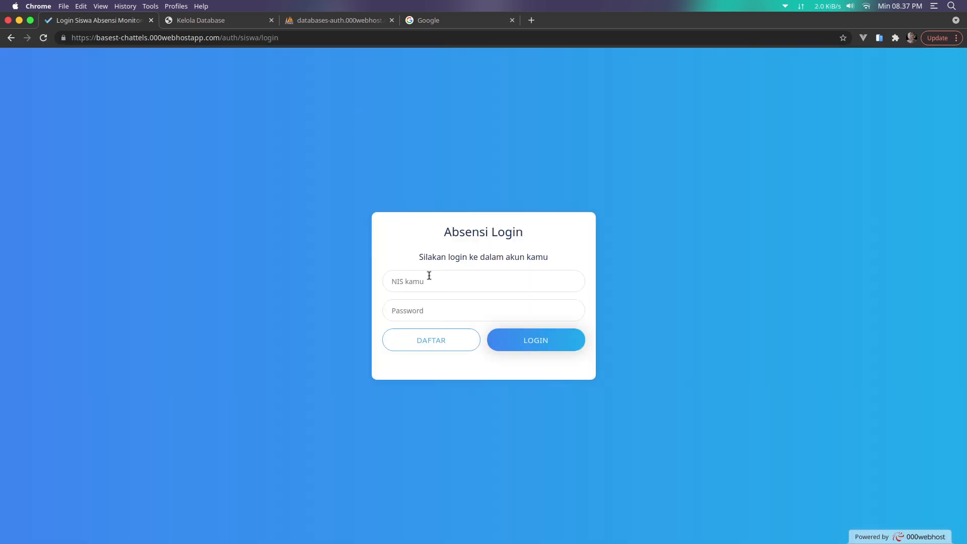
pyautogui.click(429, 275)
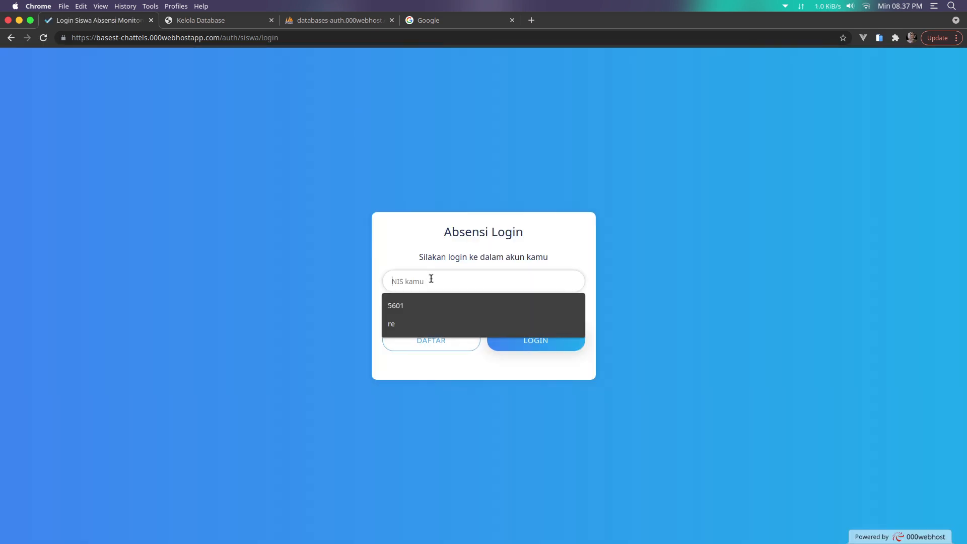
pyautogui.rightClick(429, 277)
pyautogui.press('Escape')
pyautogui.click(411, 304)
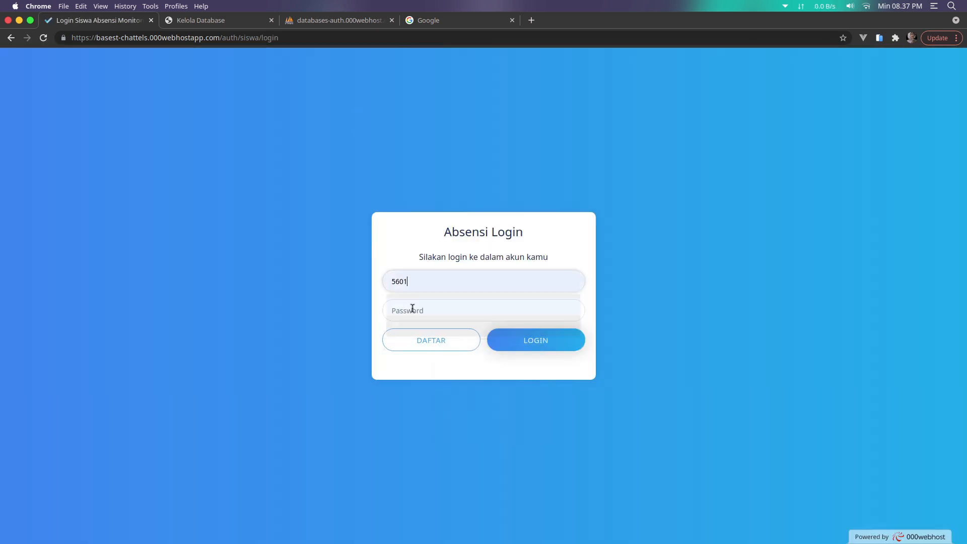
pyautogui.click(414, 309)
pyautogui.rightClick(414, 310)
pyautogui.click(445, 375)
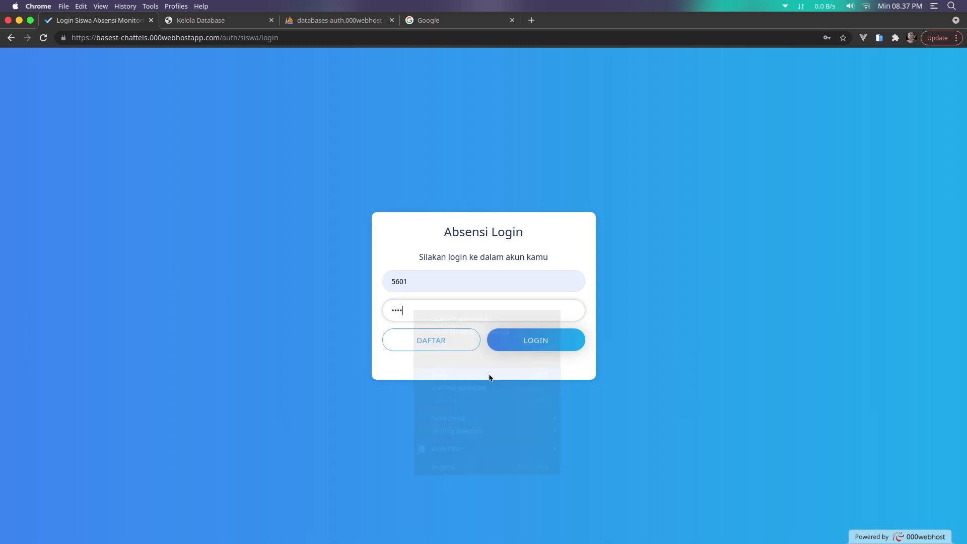
pyautogui.click(529, 347)
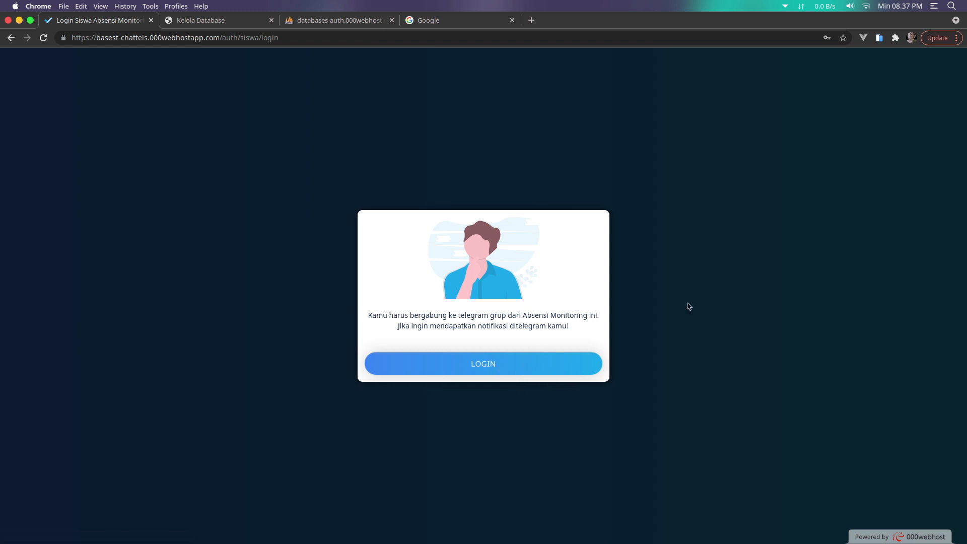
pyautogui.click(498, 366)
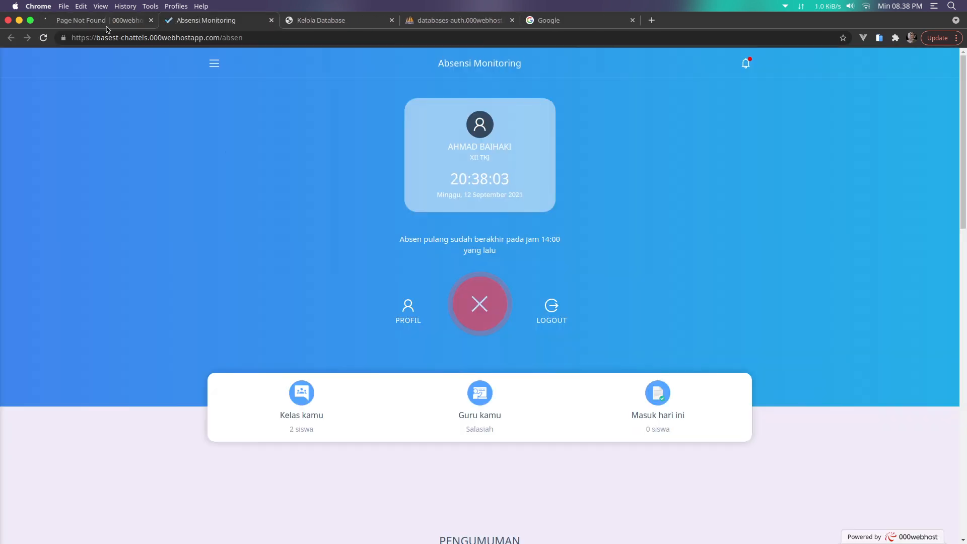
# Inspect the stray Page Not Found tab's NULL address, then close that tab
pyautogui.click(107, 21)
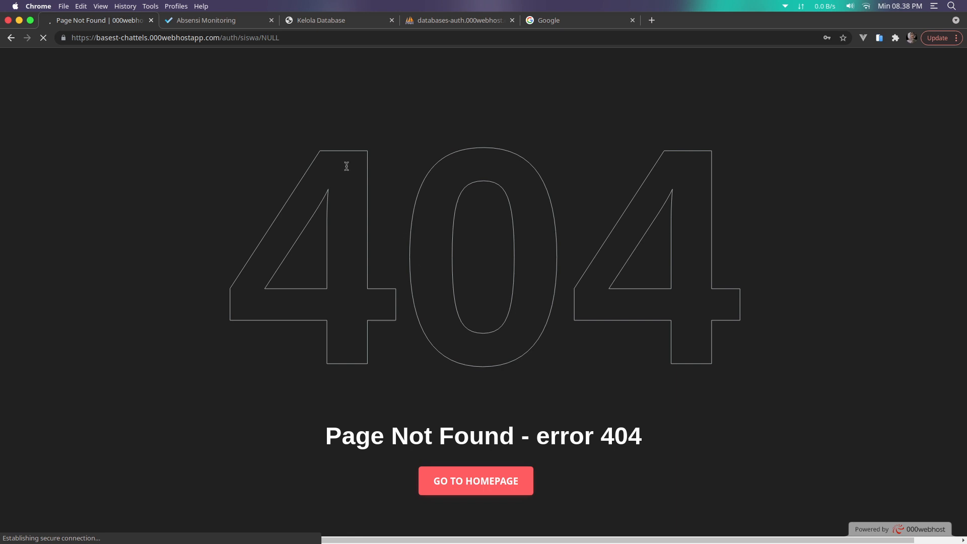
pyautogui.doubleClick(273, 41)
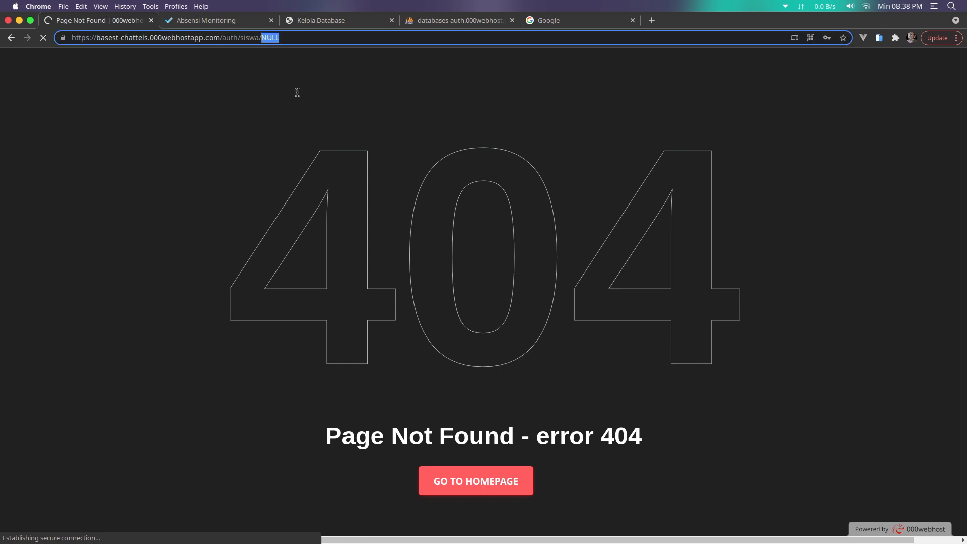
pyautogui.click(207, 20)
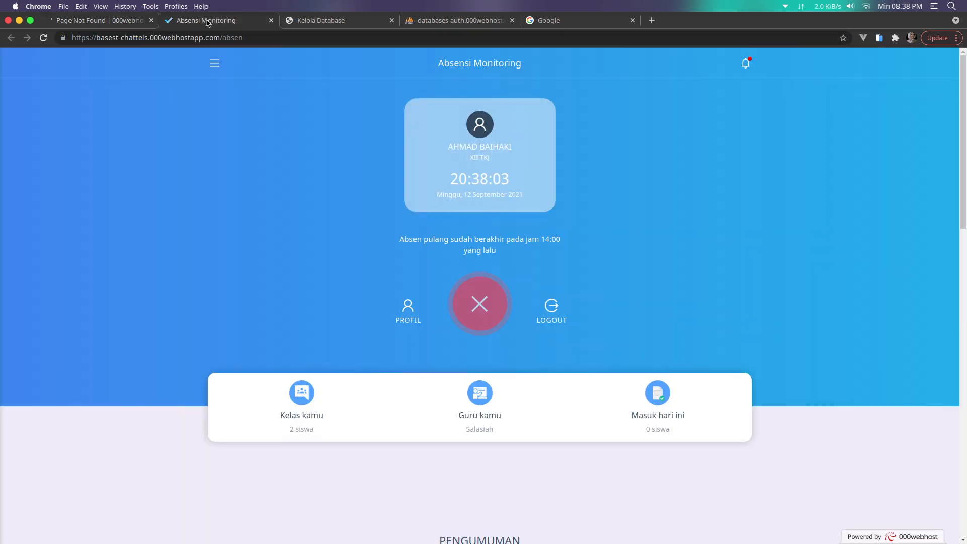
pyautogui.click(119, 20)
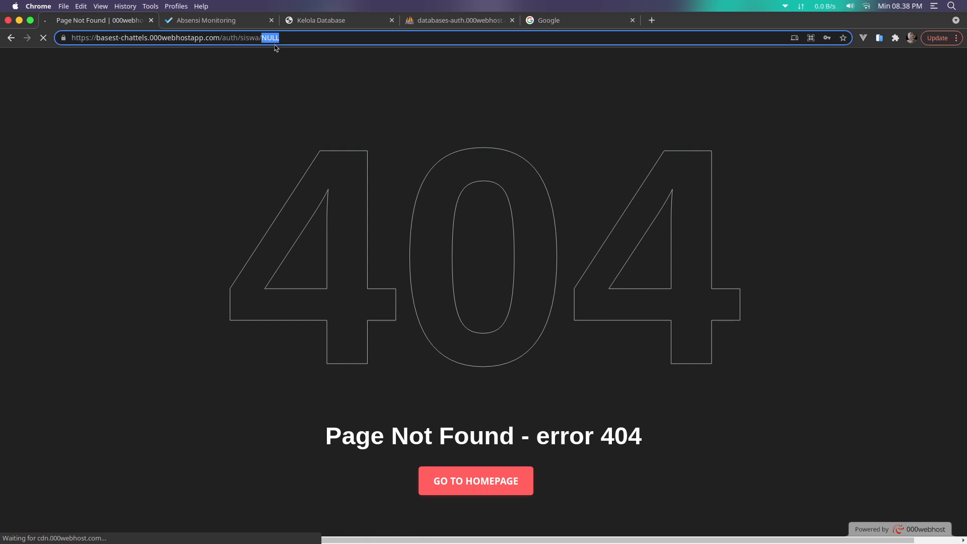
pyautogui.click(257, 82)
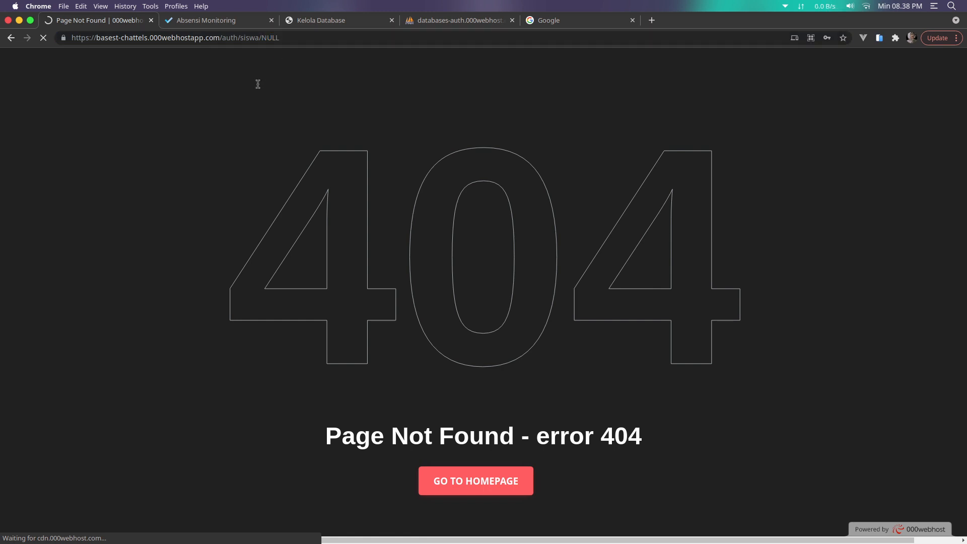
pyautogui.click(151, 21)
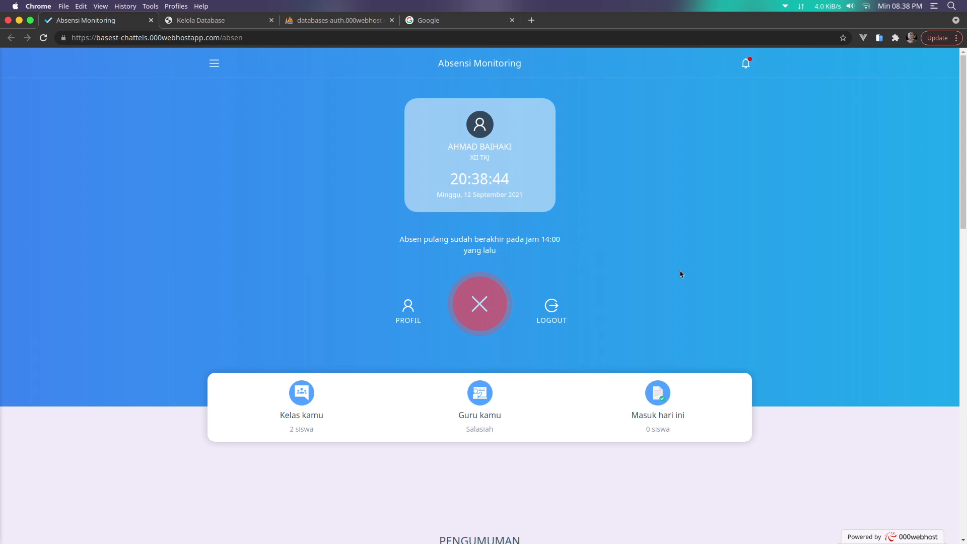
pyautogui.rightClick(401, 336)
pyautogui.click(395, 337)
pyautogui.click(411, 331)
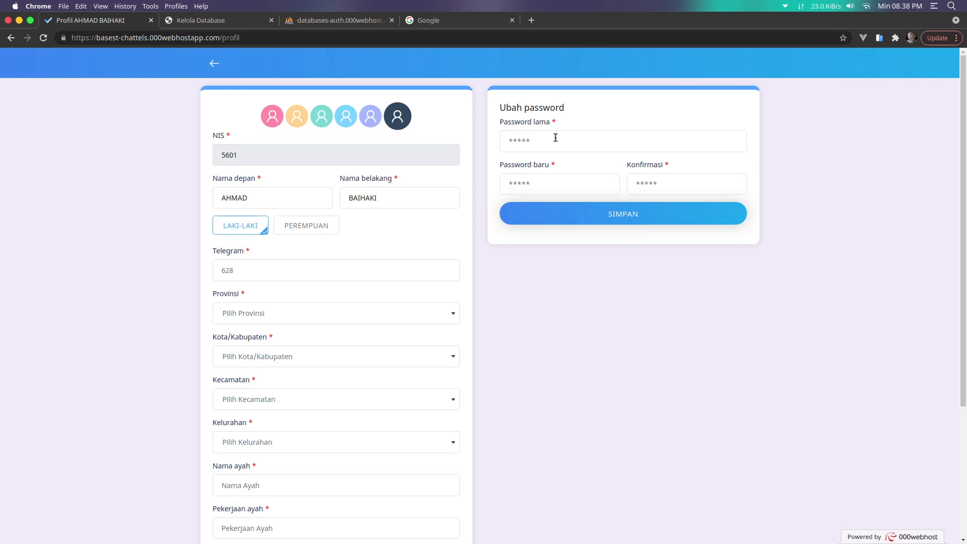
pyautogui.scroll(-4, 492, 381)
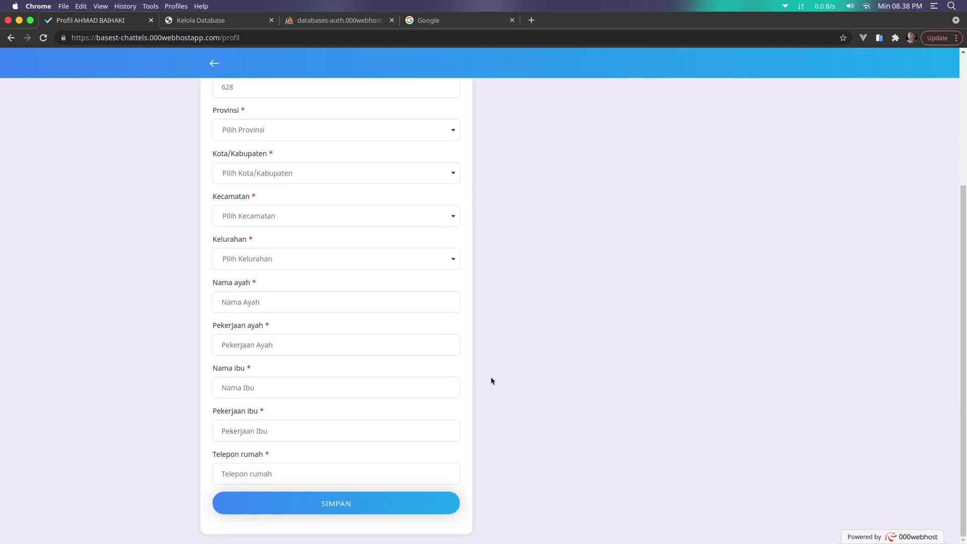
pyautogui.scroll(4, 483, 398)
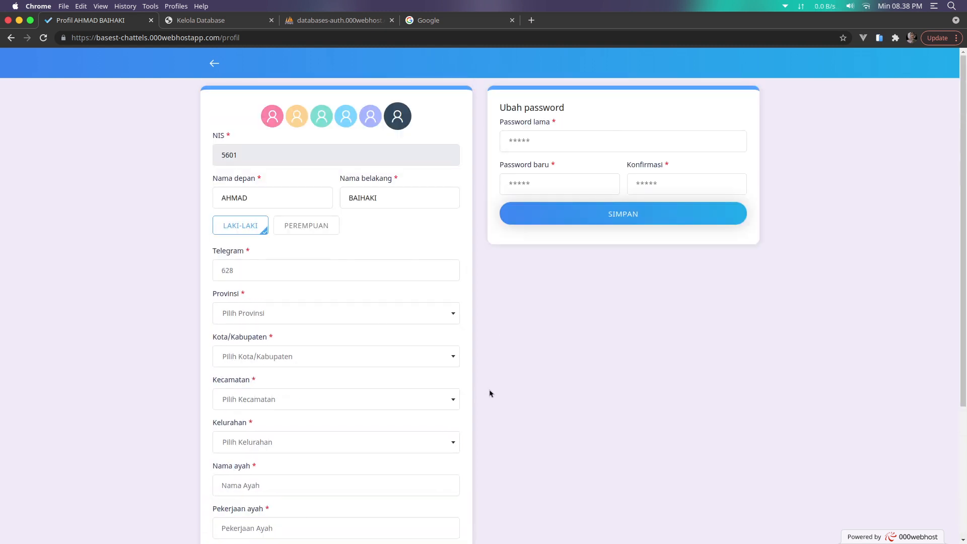
pyautogui.click(214, 63)
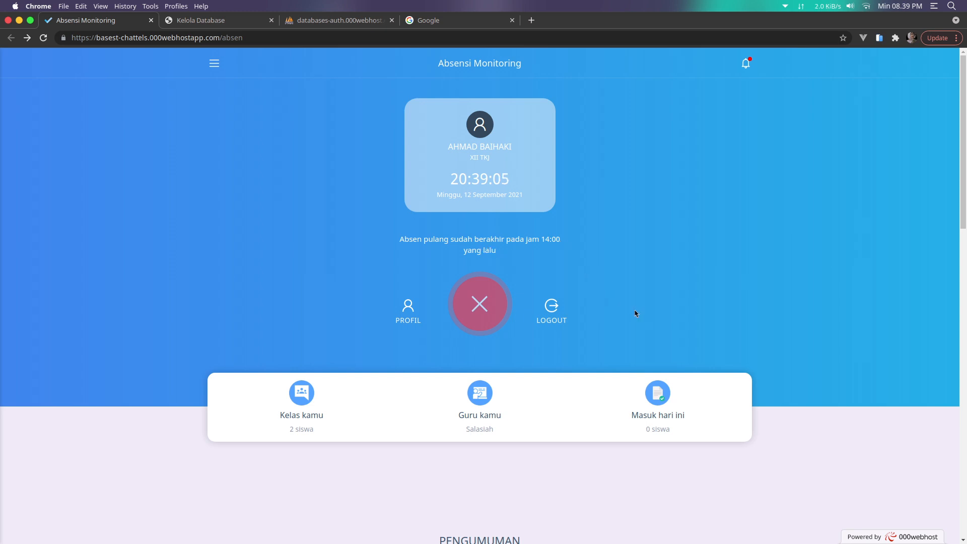
# Open the Tes announcement from the student dashboard and send the reply 'y'
pyautogui.scroll(-3, 635, 313)
pyautogui.scroll(-4, 617, 312)
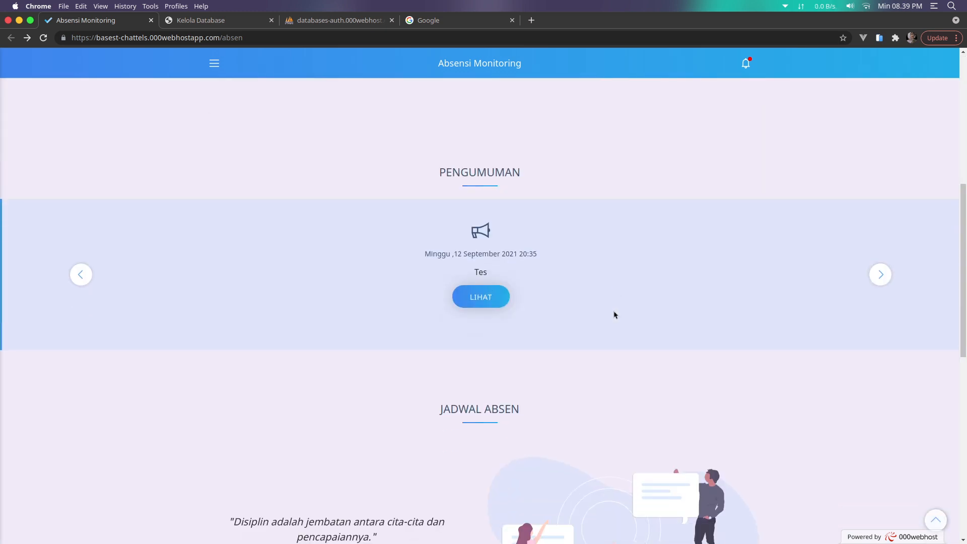
pyautogui.scroll(-7, 614, 315)
pyautogui.moveTo(402, 240)
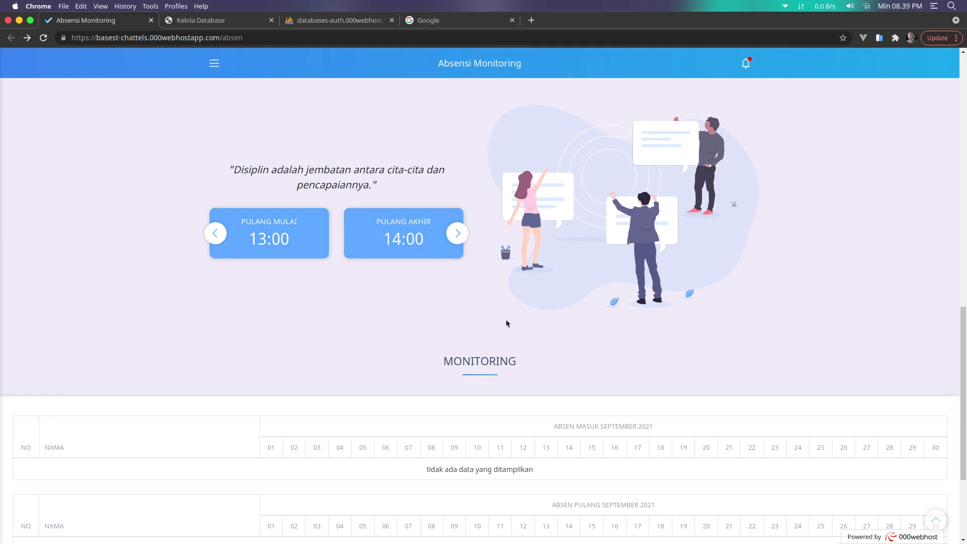
pyautogui.scroll(10, 546, 330)
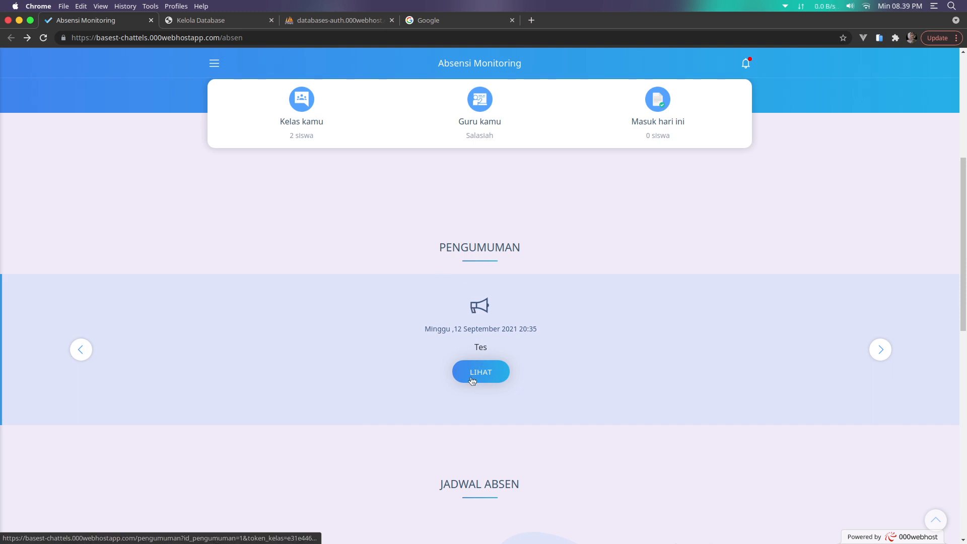
pyautogui.click(490, 380)
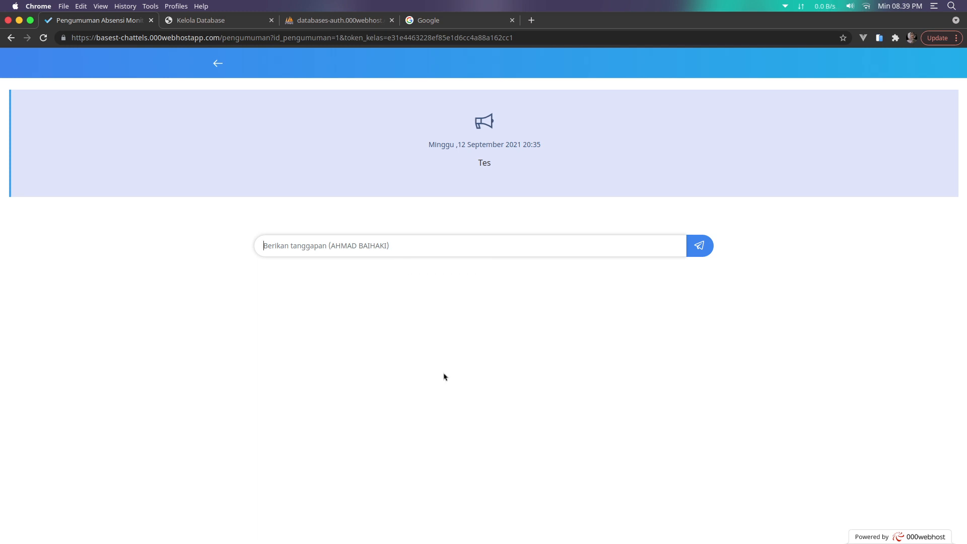
pyautogui.write('y')
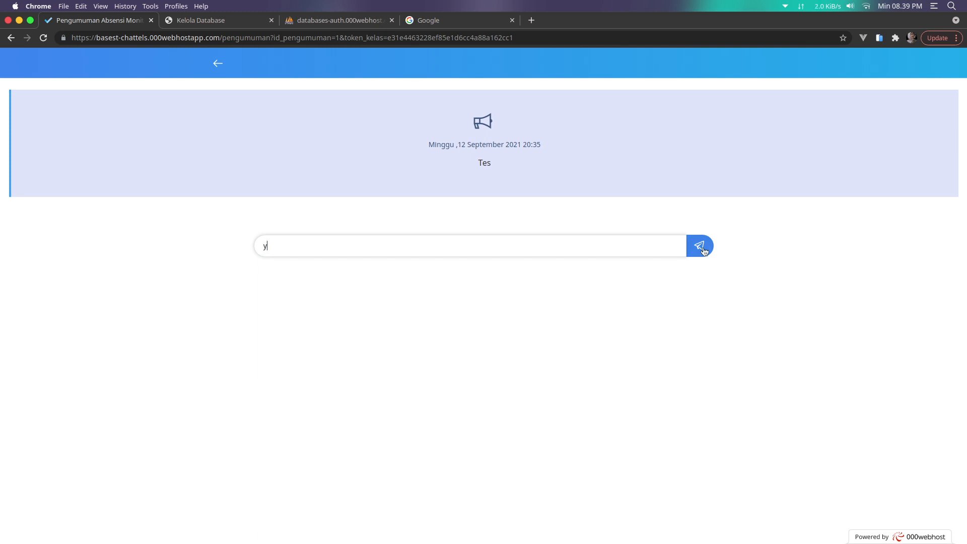
pyautogui.click(704, 250)
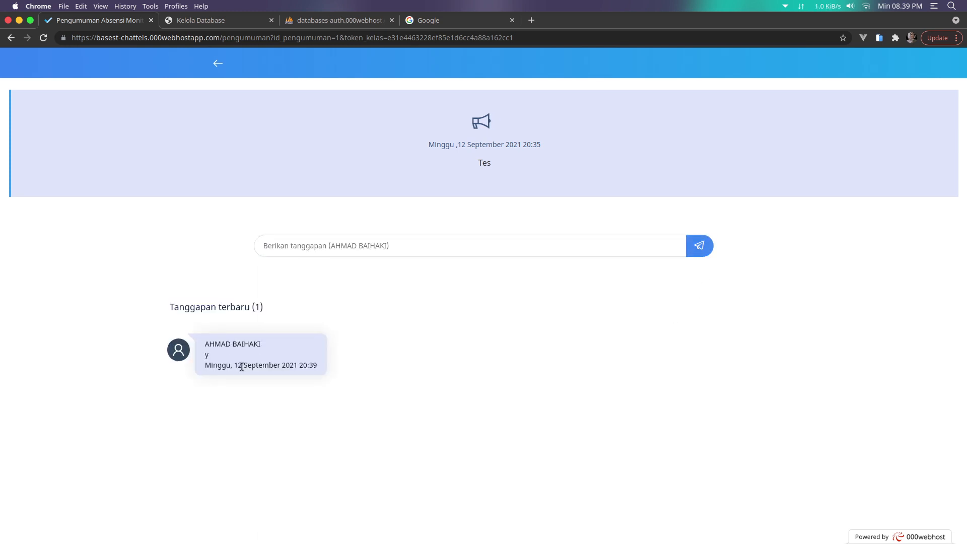
# Go back to the student dashboard, scroll through it, and log out
pyautogui.click(210, 62)
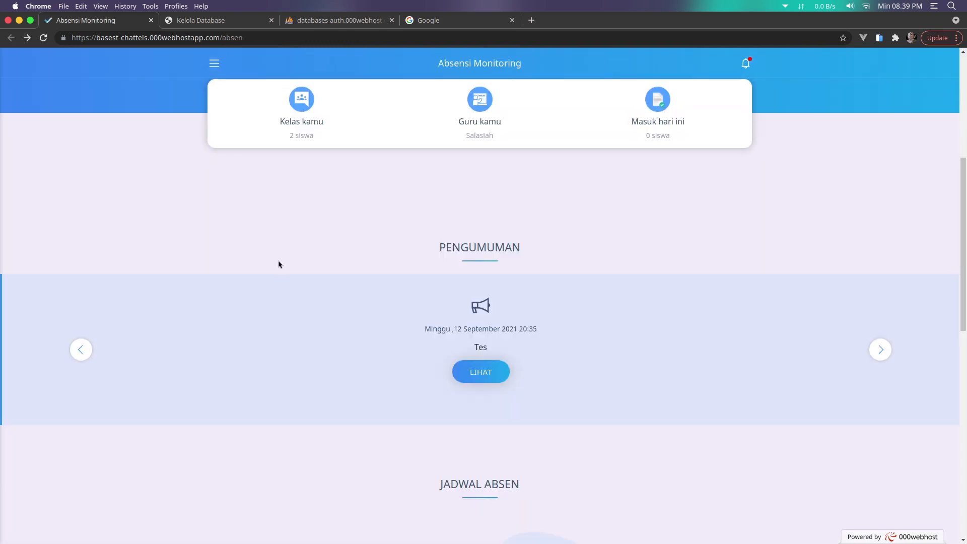
pyautogui.scroll(-4, 302, 278)
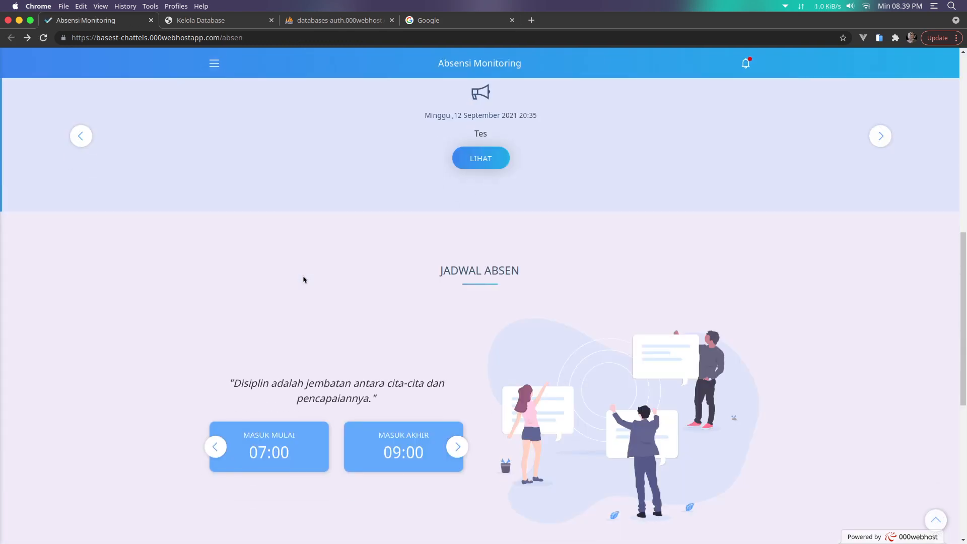
pyautogui.scroll(-7, 303, 279)
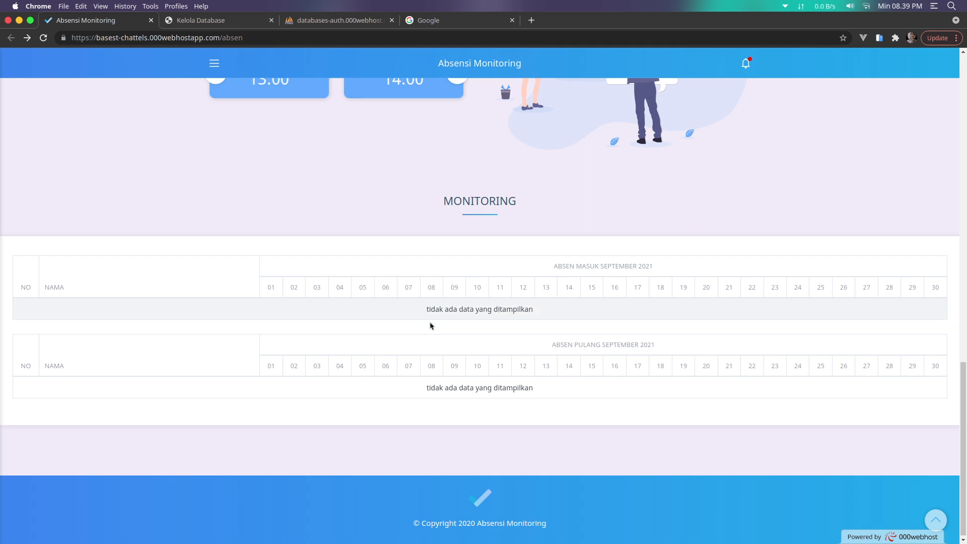
pyautogui.scroll(12, 430, 326)
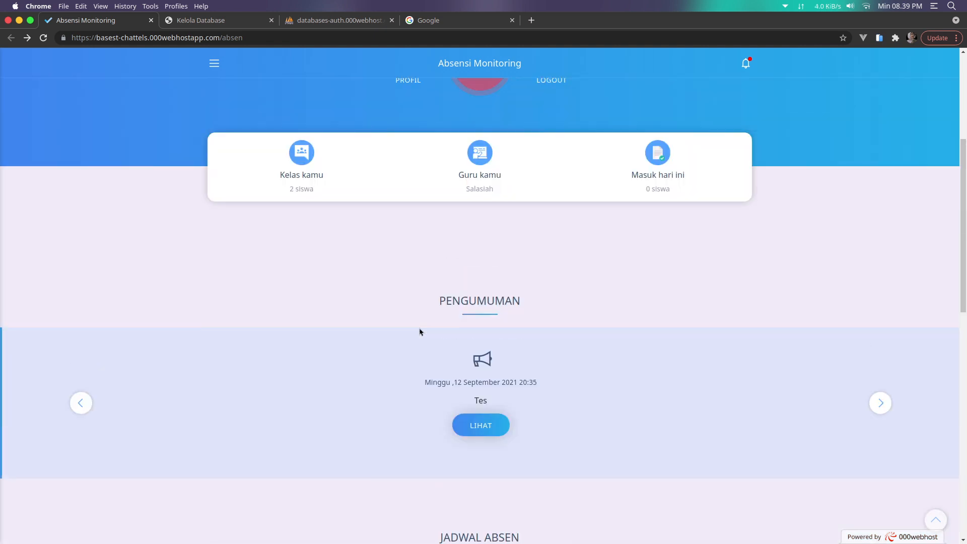
pyautogui.scroll(5, 420, 332)
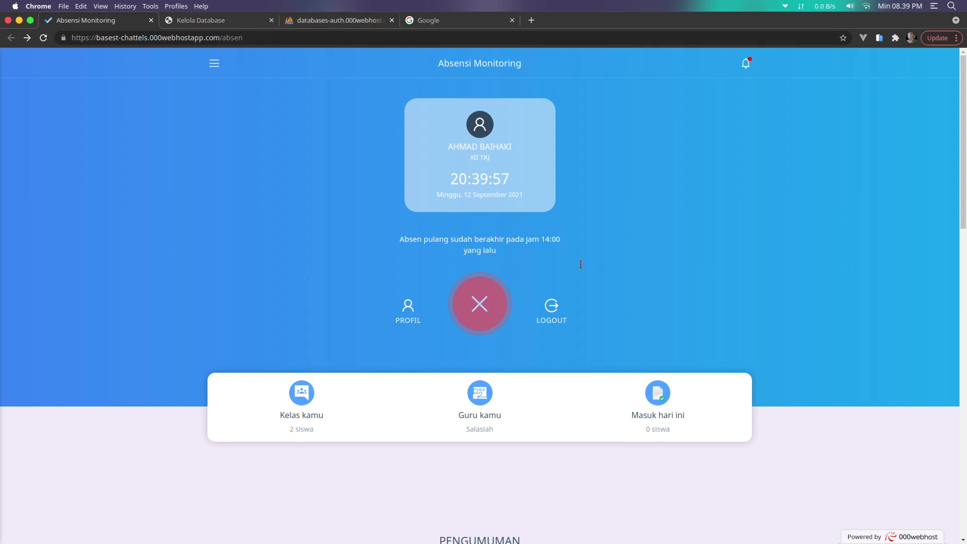
pyautogui.click(561, 312)
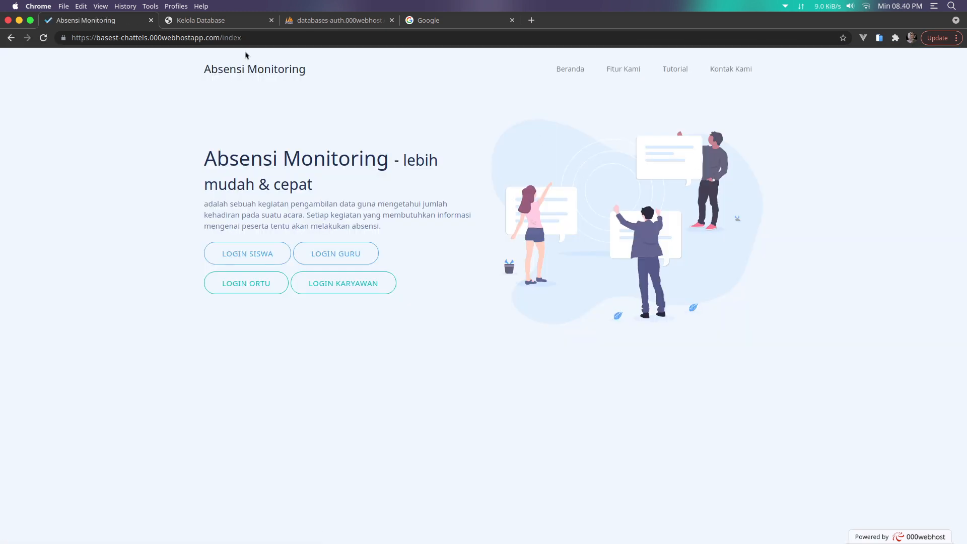
# Sign in through LOGIN GURU with the saved teacher ID and retyped password
pyautogui.click(325, 263)
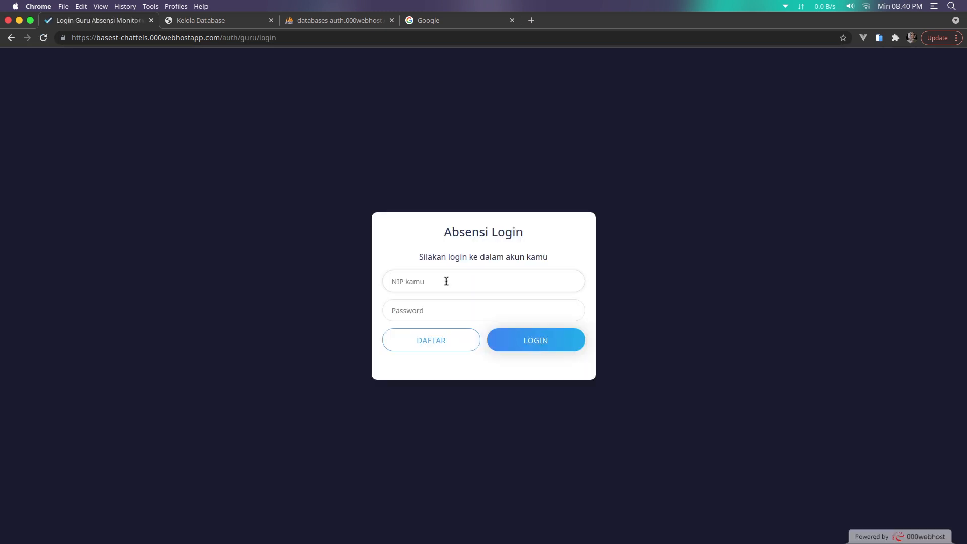
pyautogui.click(446, 281)
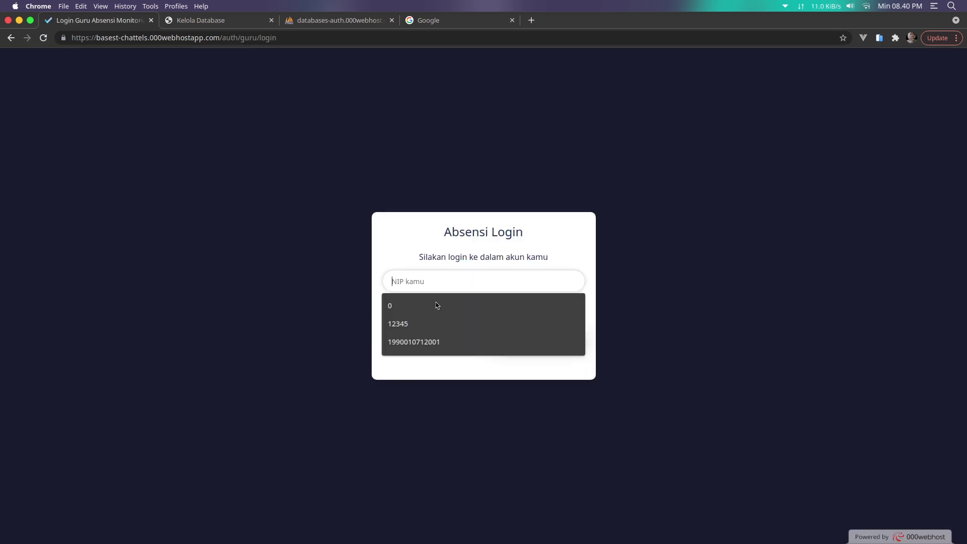
pyautogui.click(434, 319)
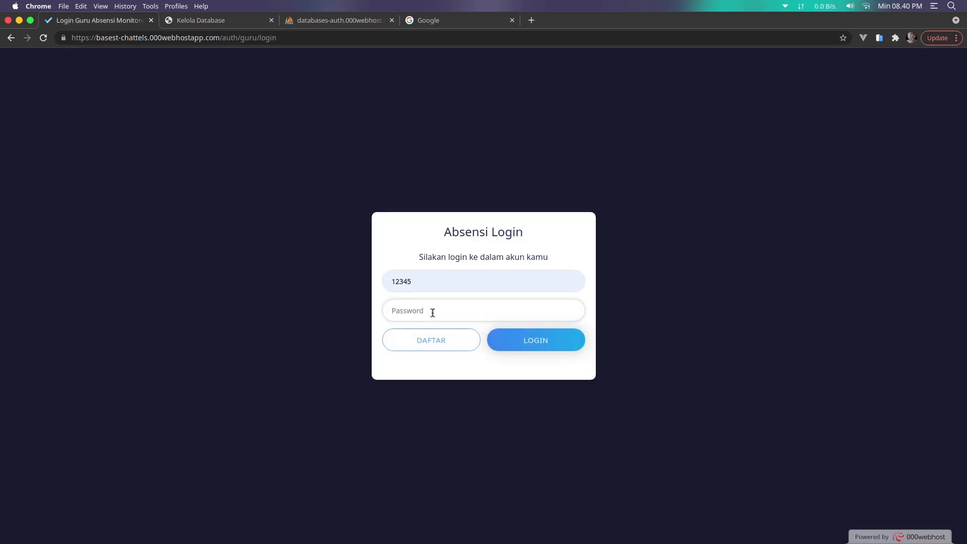
pyautogui.write('12345')
pyautogui.press('super+a')
pyautogui.write('12345')
pyautogui.click(523, 350)
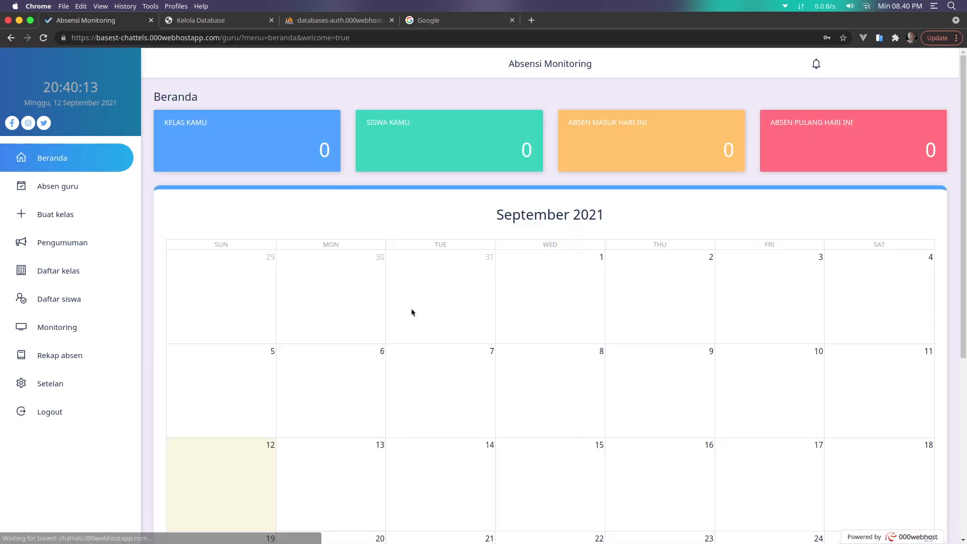
# Set XII TKJ's check-in end to 21 and check-out to 21–22, save, and log out
pyautogui.click(67, 273)
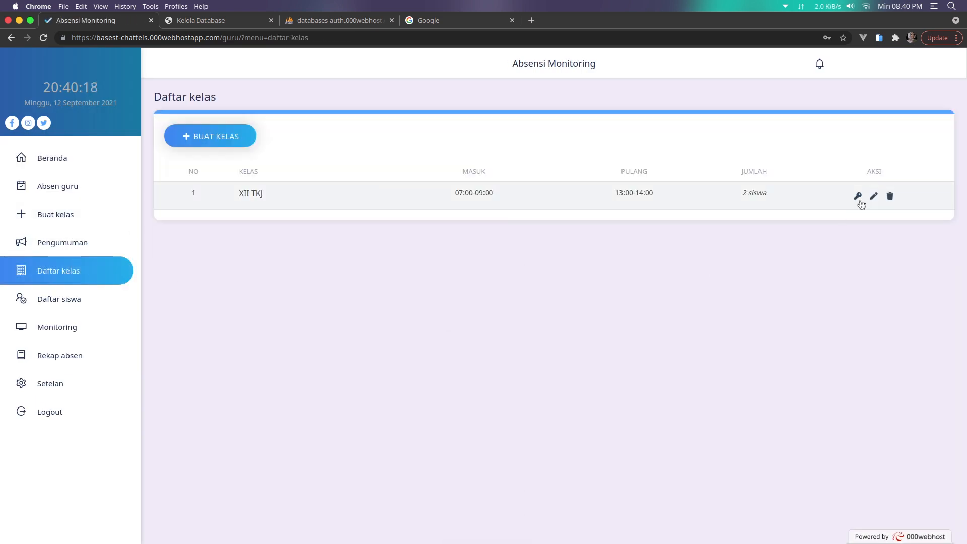
pyautogui.click(873, 197)
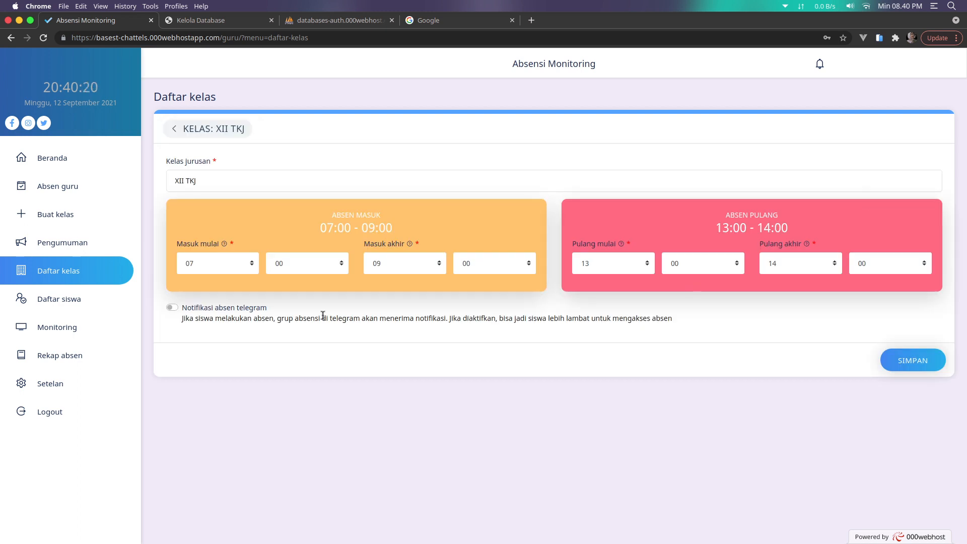
pyautogui.click(402, 272)
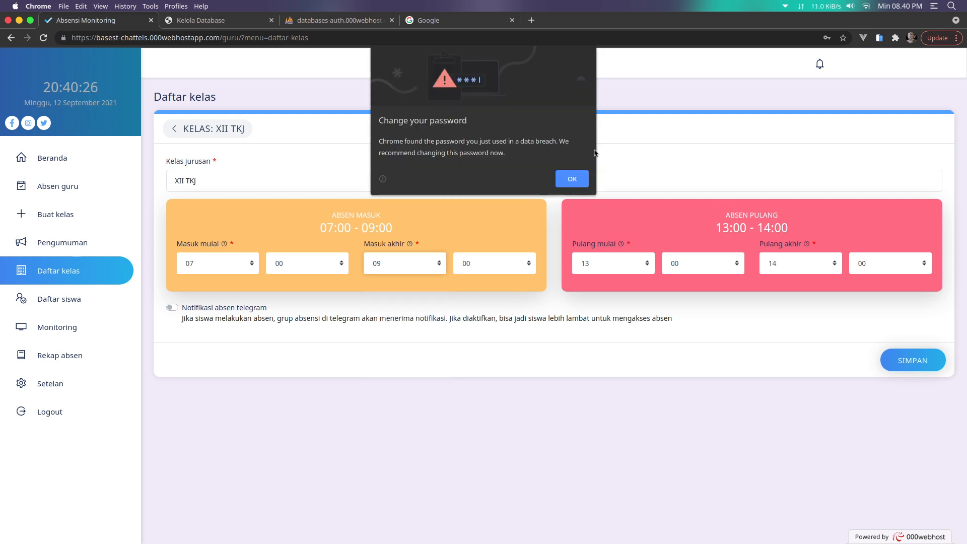
pyautogui.click(571, 179)
pyautogui.click(414, 266)
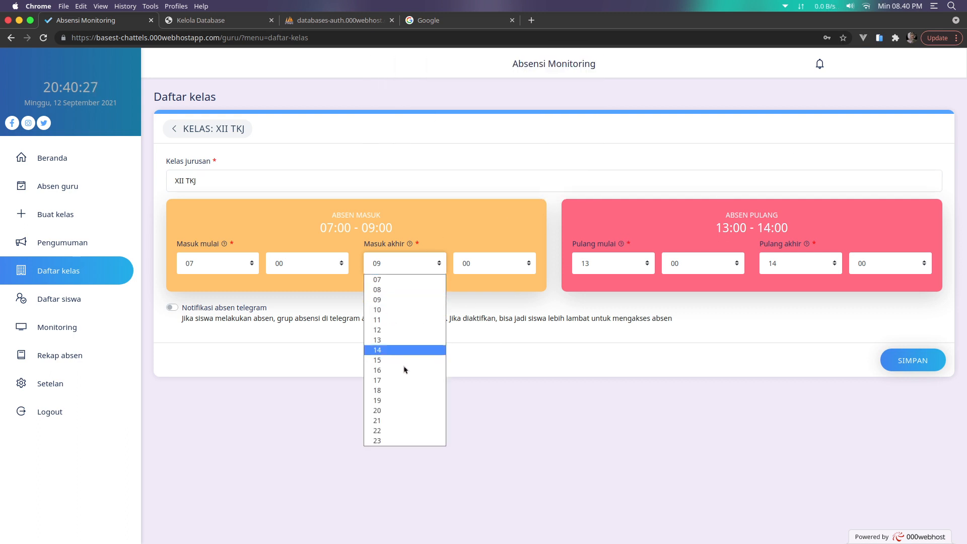
pyautogui.click(398, 421)
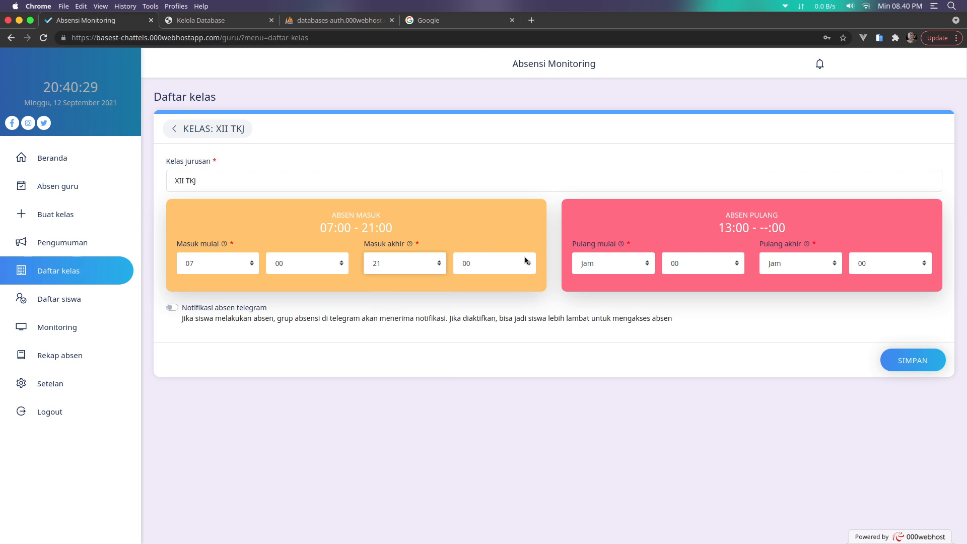
pyautogui.click(618, 263)
pyautogui.click(619, 289)
pyautogui.click(796, 263)
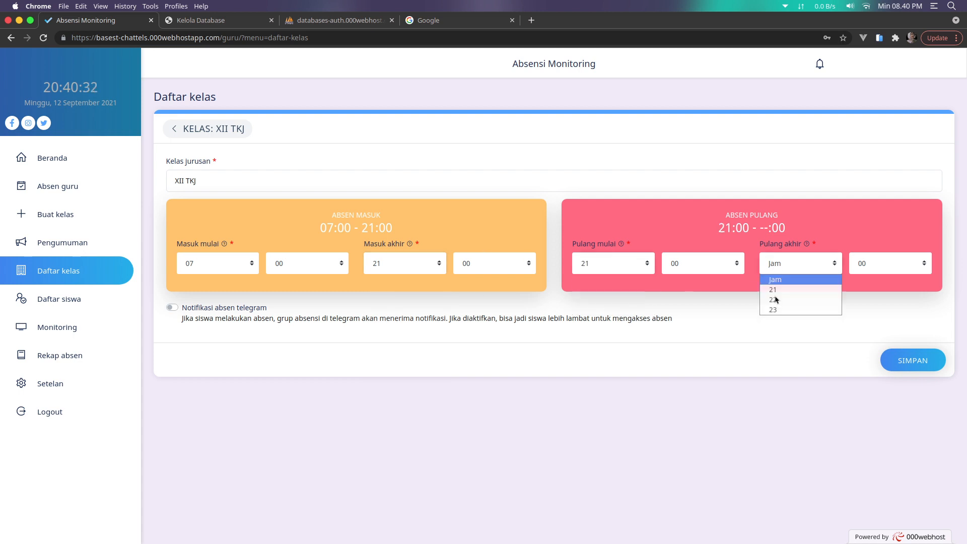
pyautogui.click(774, 300)
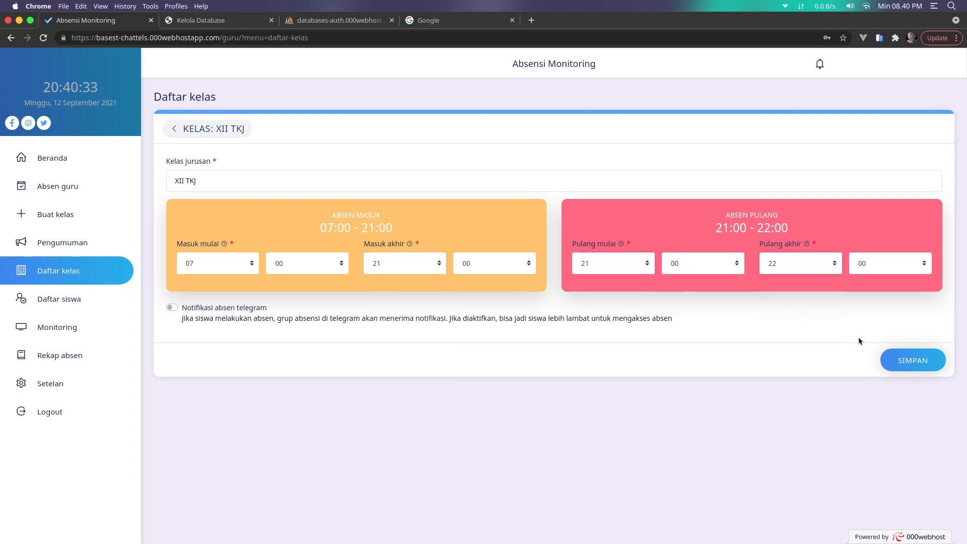
pyautogui.click(893, 355)
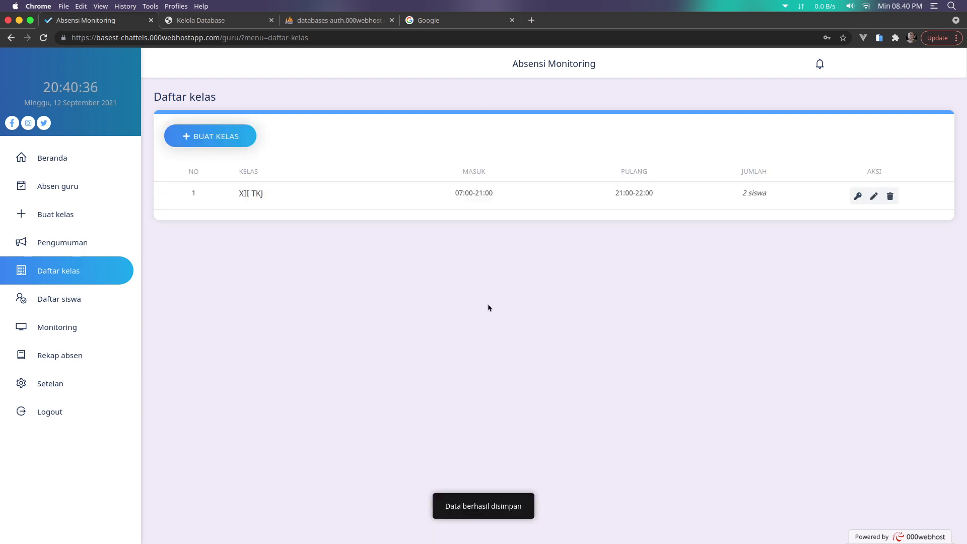
pyautogui.click(71, 403)
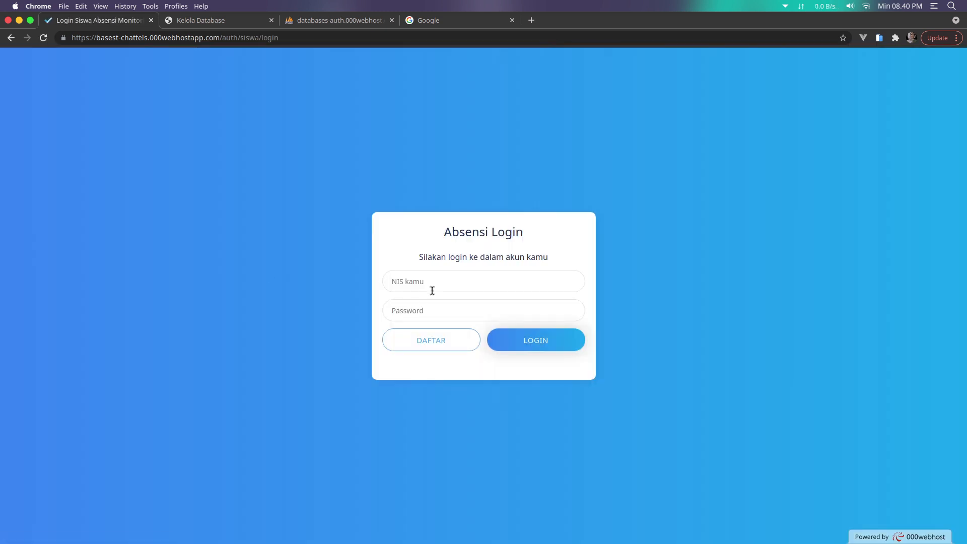
# Sign in as the student with the saved NIS and password, then launch DroidCam Client
pyautogui.click(432, 286)
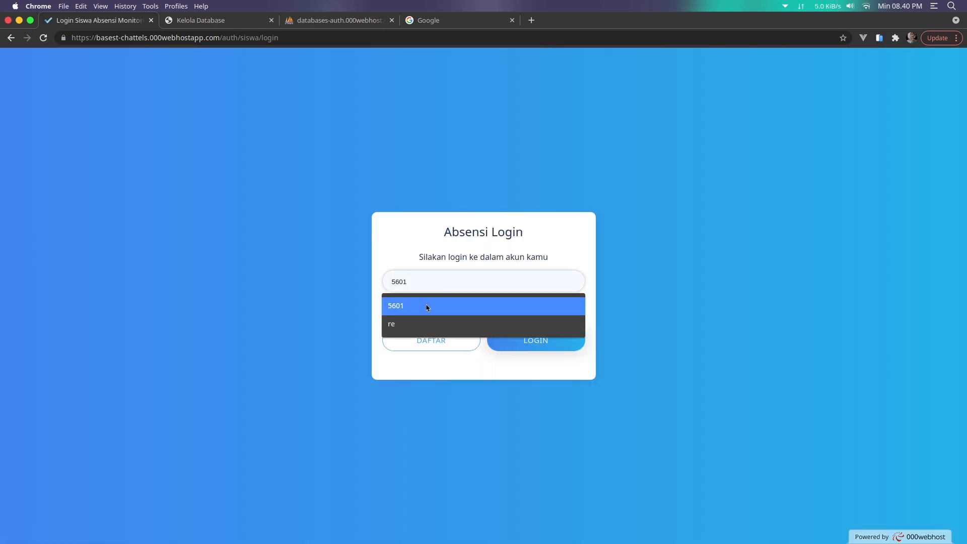
pyautogui.click(426, 308)
pyautogui.click(425, 310)
pyautogui.write('5601')
pyautogui.click(495, 340)
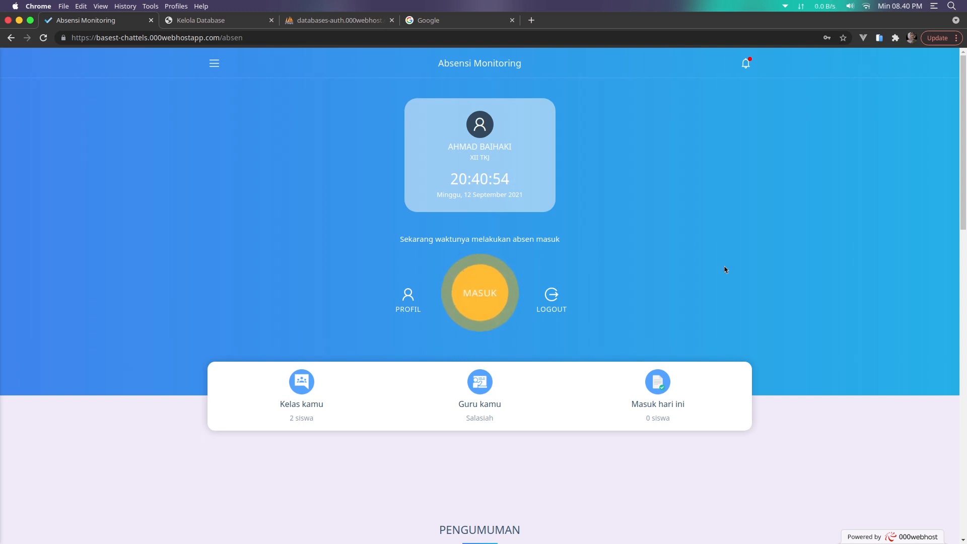
pyautogui.moveTo(761, 535)
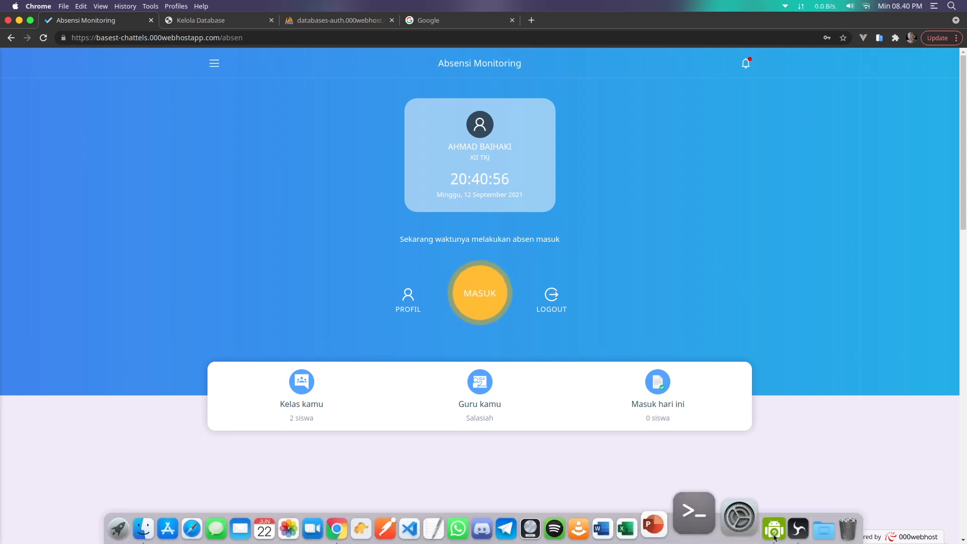
pyautogui.click(734, 522)
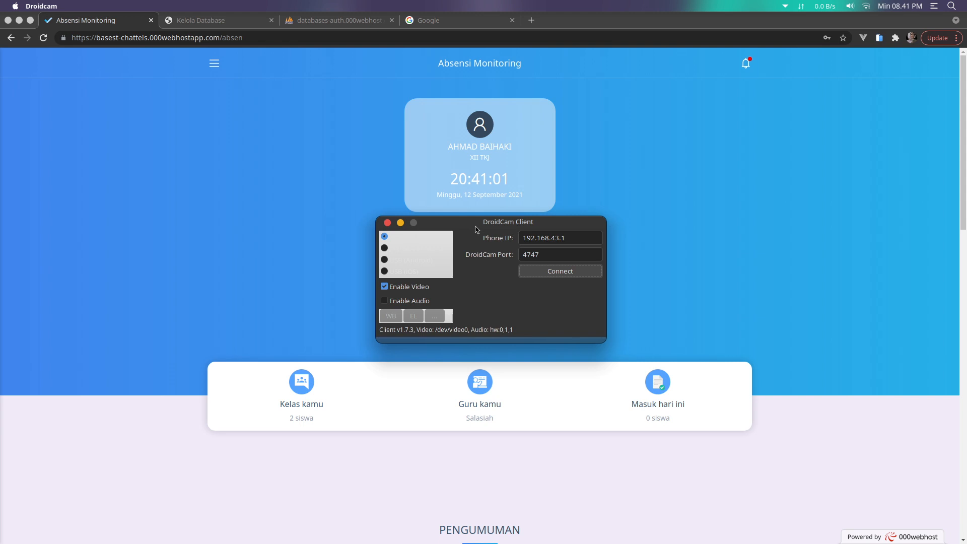
# Connect DroidCam to the phone at 192.168.43.1 port 4747 and return to the attendance page
pyautogui.moveTo(489, 228); pyautogui.dragTo(473, 228)
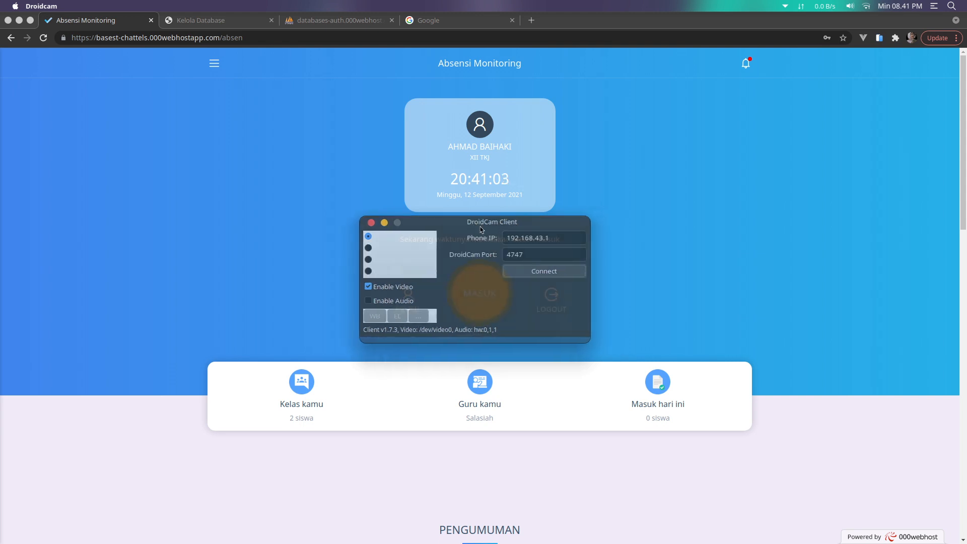
pyautogui.click(557, 274)
pyautogui.click(645, 314)
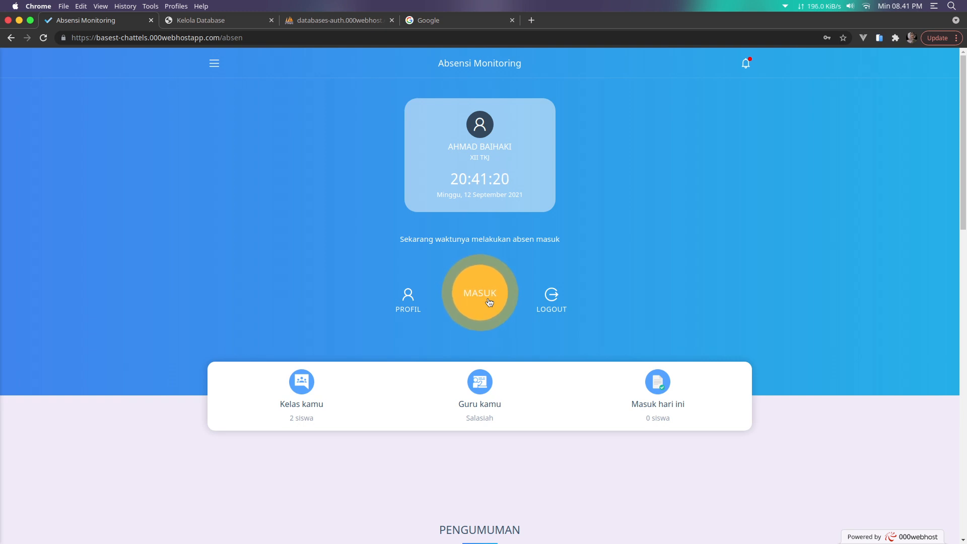
# Start a check-in with the live camera preview, then view the phpMyAdmin setelan table
pyautogui.click(511, 284)
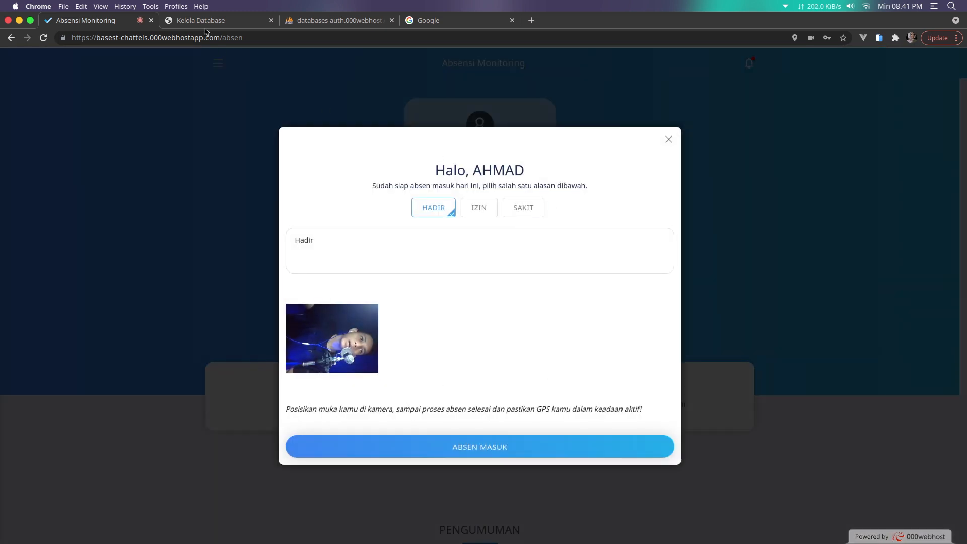
pyautogui.click(314, 21)
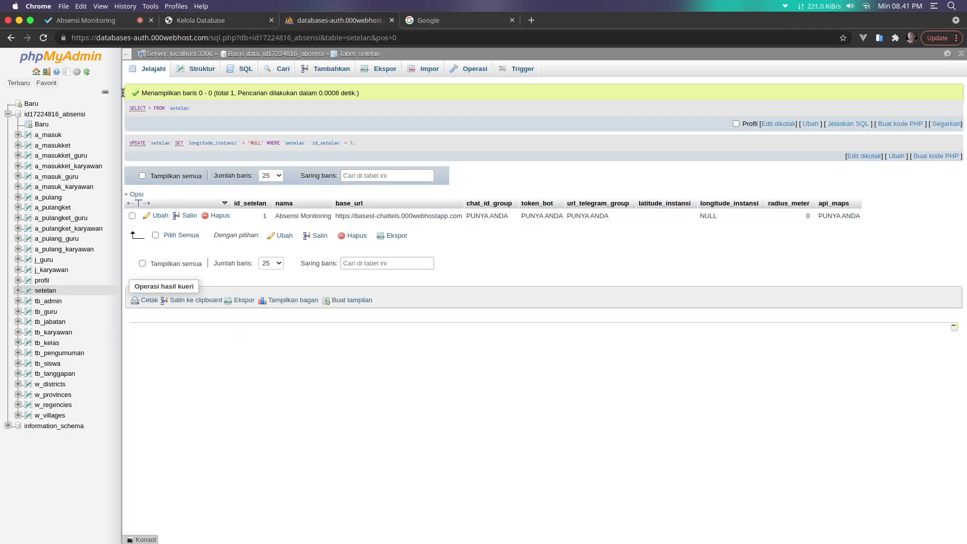
# Reload the setelan rows in phpMyAdmin to confirm NULL coordinates and radius 0, then return to the attendance app
pyautogui.click(146, 70)
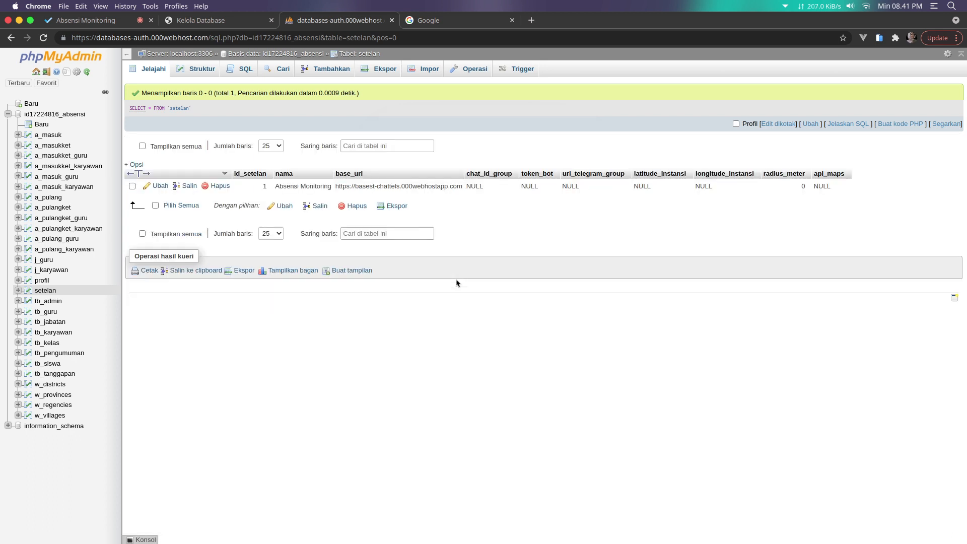
pyautogui.click(87, 22)
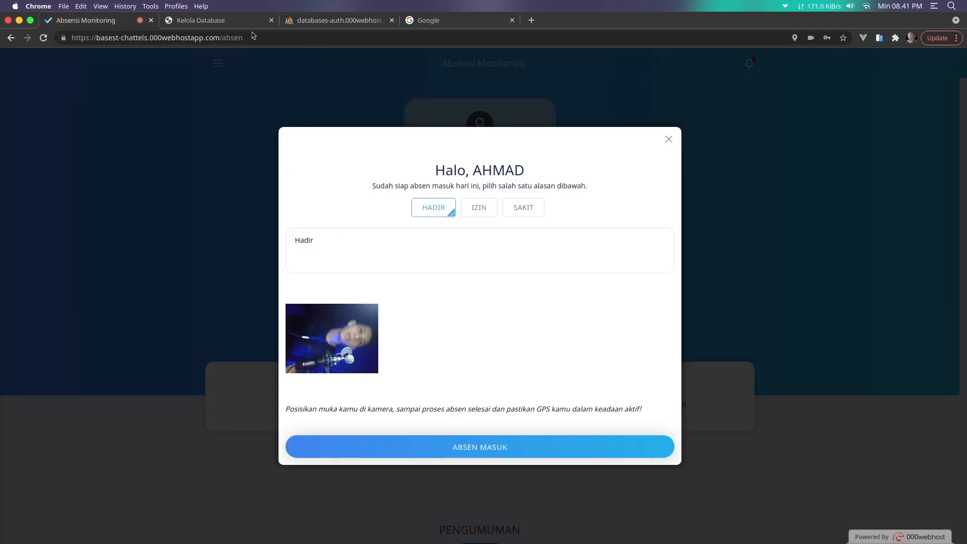
# Close the Hadir check-in dialog without checking in and log out of the student account
pyautogui.click(329, 24)
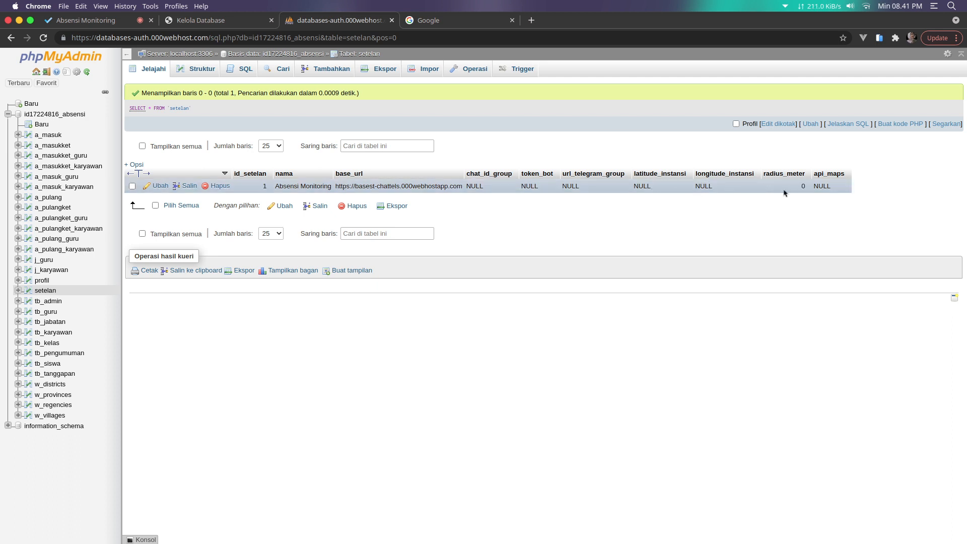
pyautogui.click(108, 20)
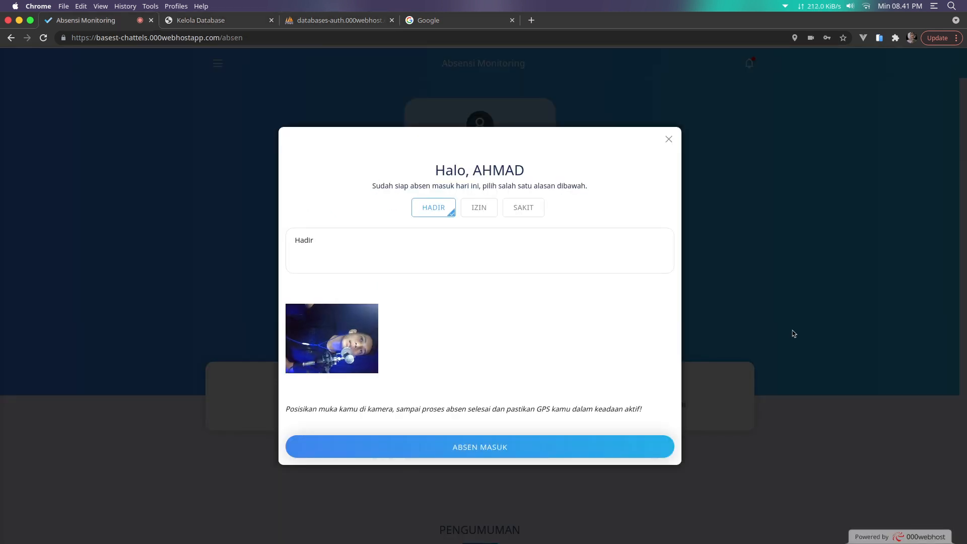
pyautogui.click(789, 333)
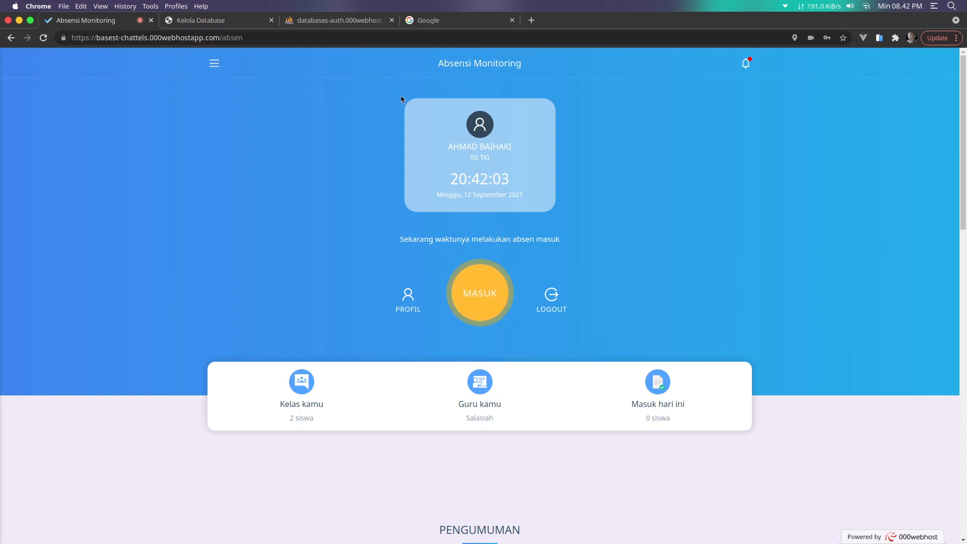
pyautogui.click(323, 21)
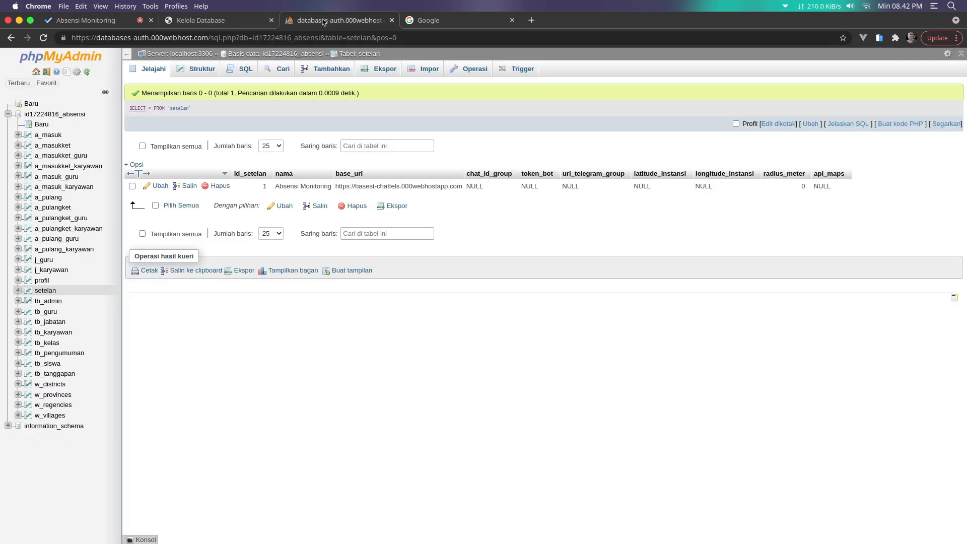
pyautogui.click(121, 24)
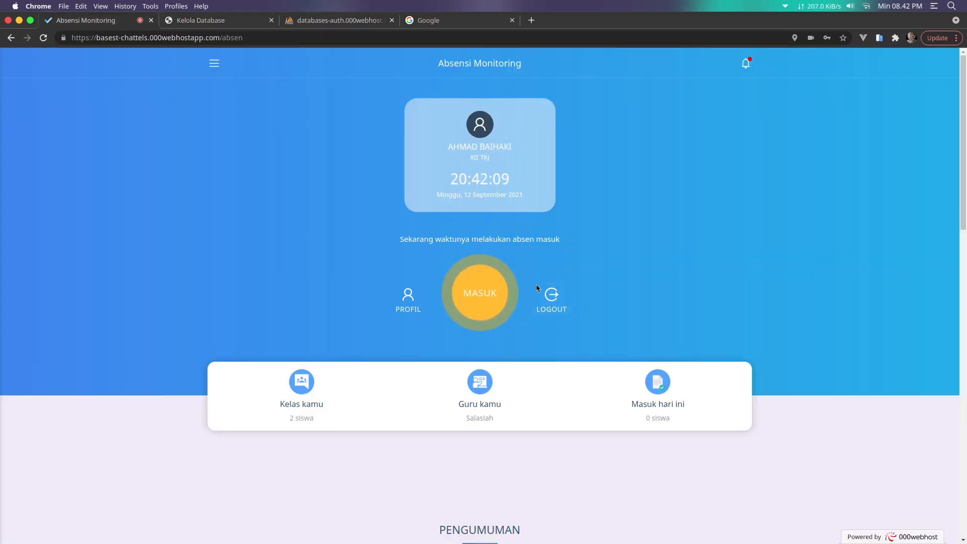
pyautogui.click(542, 309)
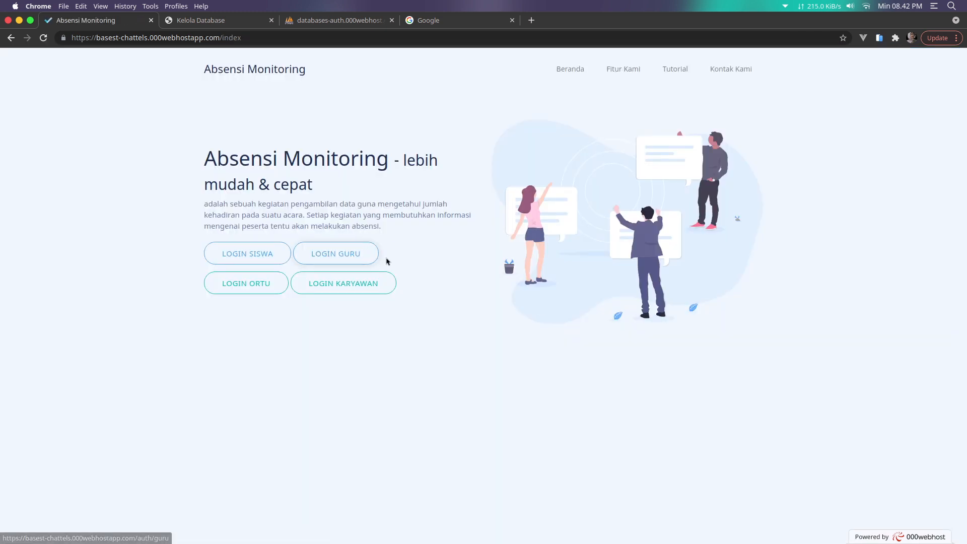
# Change the web address from index to the admin login page
pyautogui.doubleClick(237, 39)
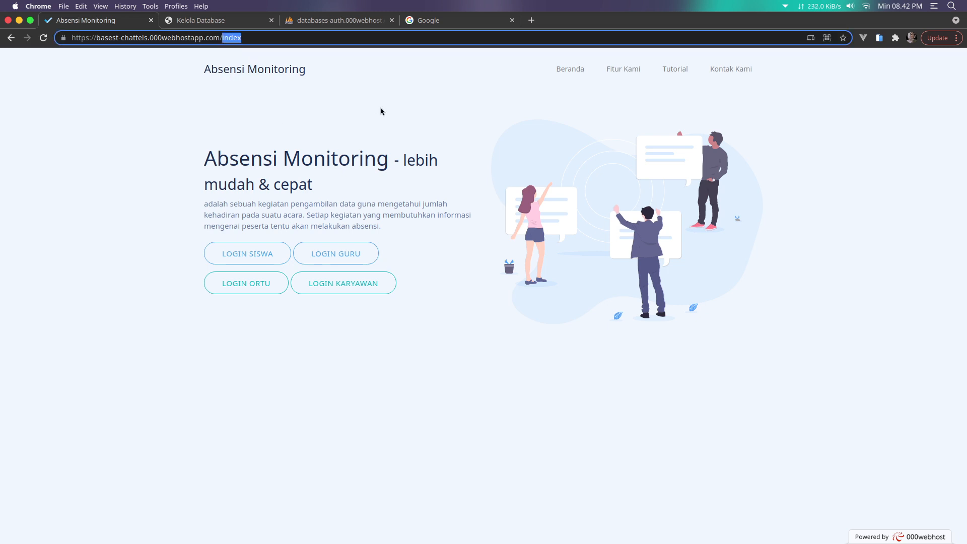
pyautogui.write('admin')
pyautogui.press('Return')
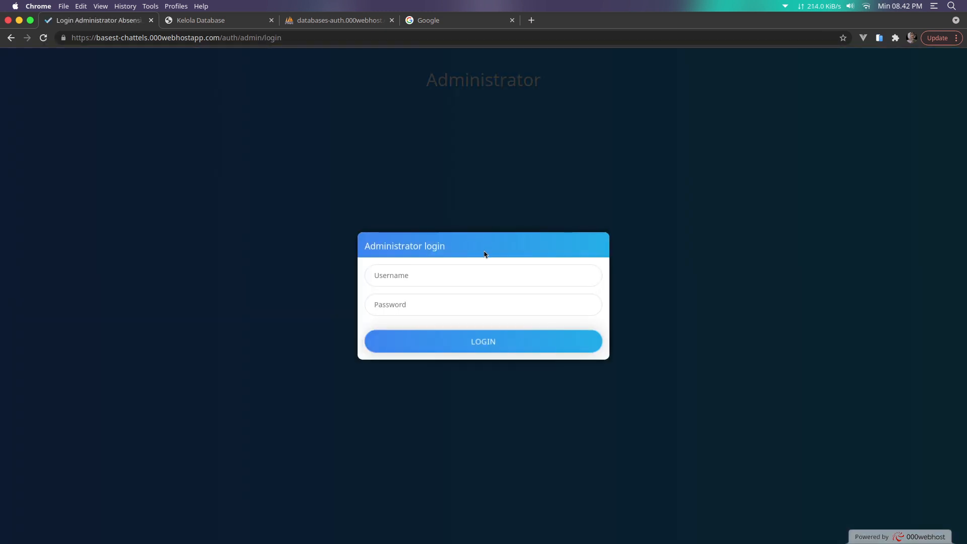
# Log in as administrator using the saved username and the account password
pyautogui.click(479, 271)
pyautogui.click(416, 299)
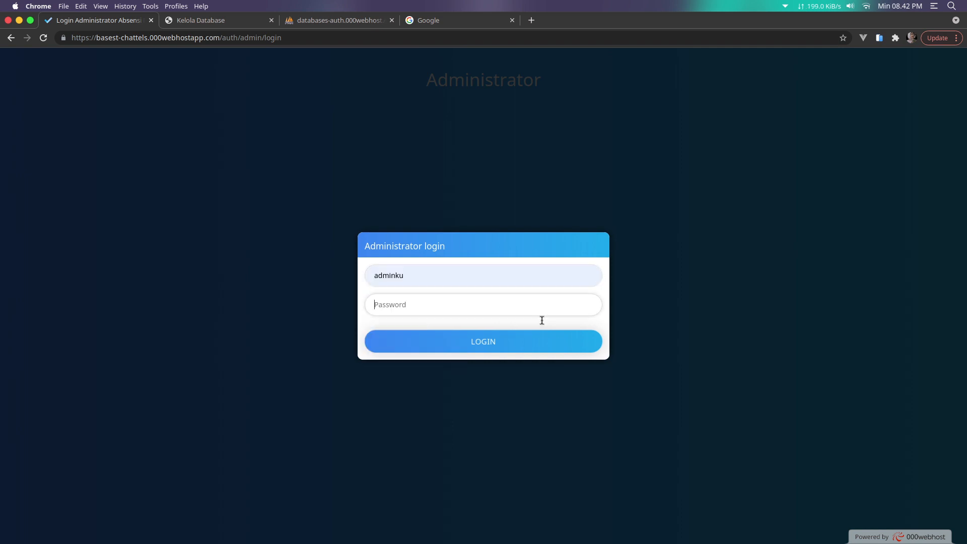
pyautogui.write('*******')
pyautogui.press('Return')
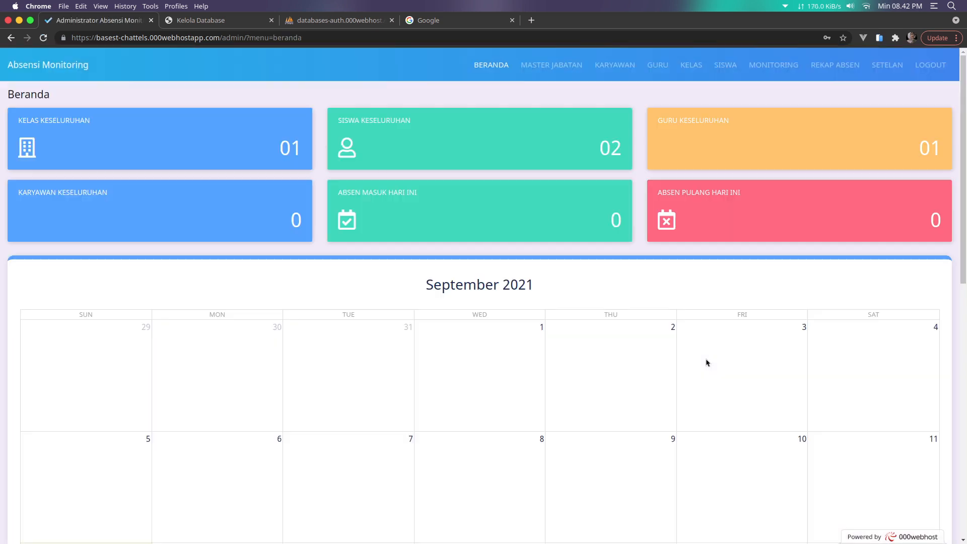
# Open the SETELAN page, scroll past Chat ID Group and focus the Latitude Instansi field
pyautogui.click(881, 72)
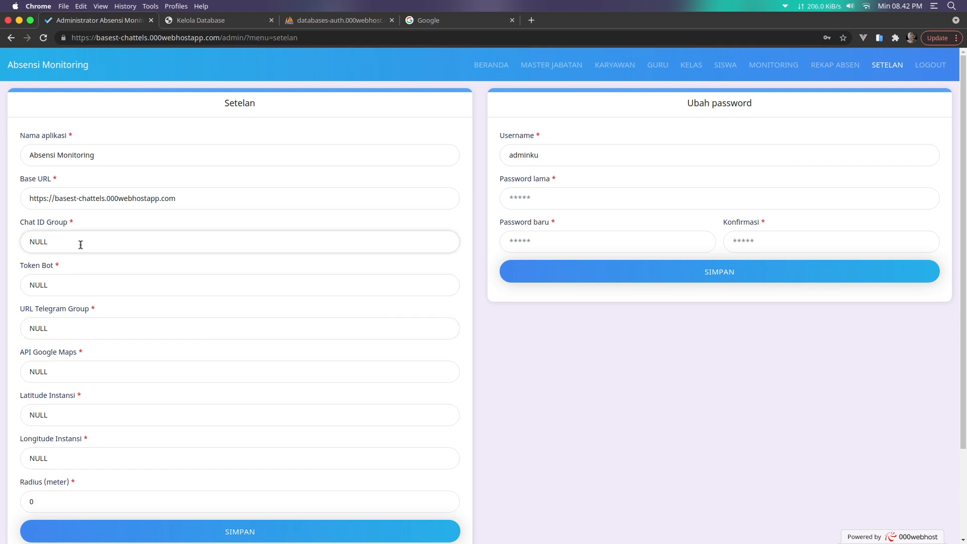
pyautogui.moveTo(86, 243); pyautogui.dragTo(10, 246)
pyautogui.click(22, 226)
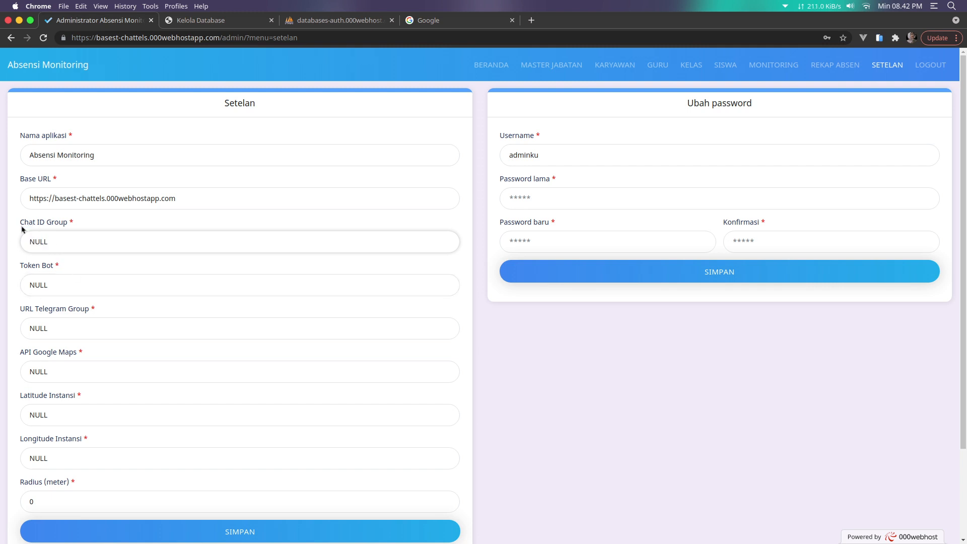
pyautogui.click(105, 233)
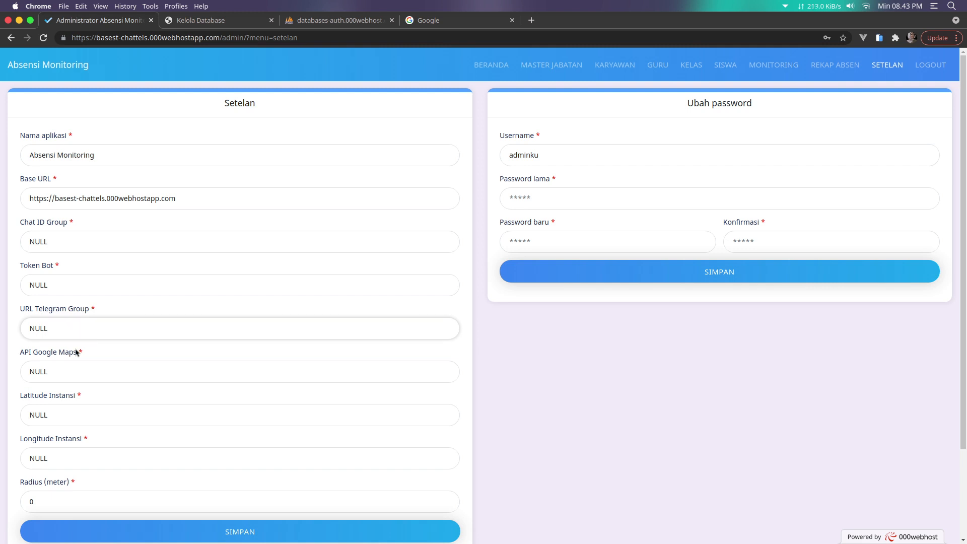
pyautogui.scroll(-1, 113, 338)
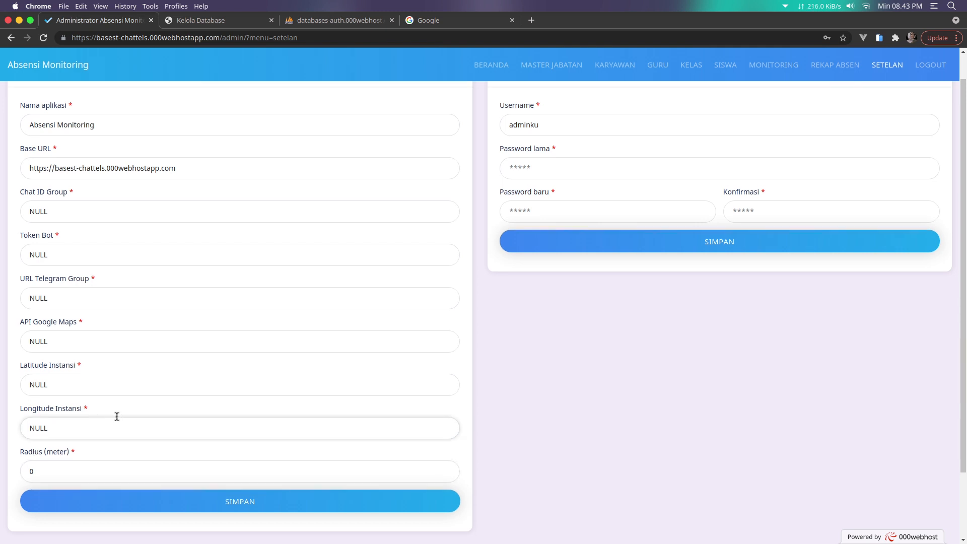
pyautogui.scroll(-3, 115, 414)
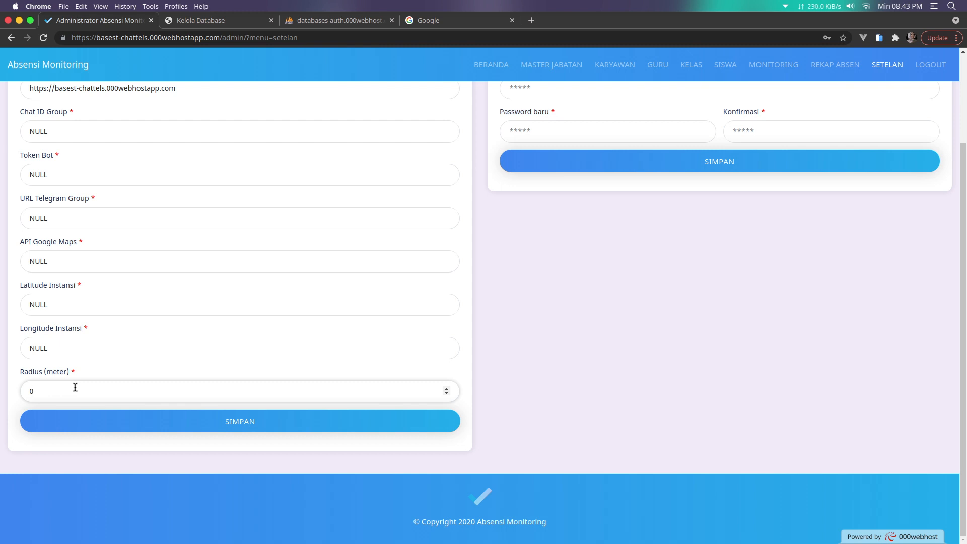
pyautogui.click(76, 311)
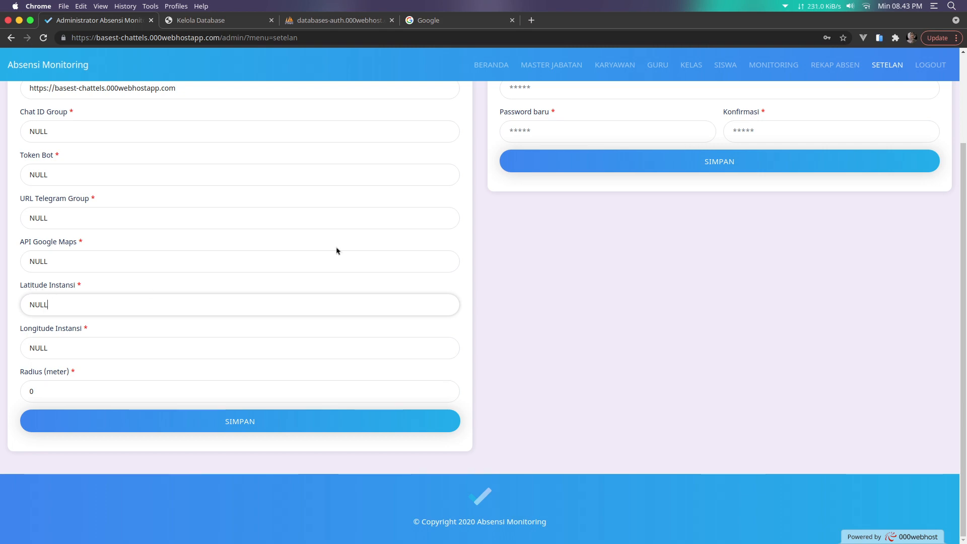
# Open Google Maps in a new tab and allow it to show your current location
pyautogui.click(534, 22)
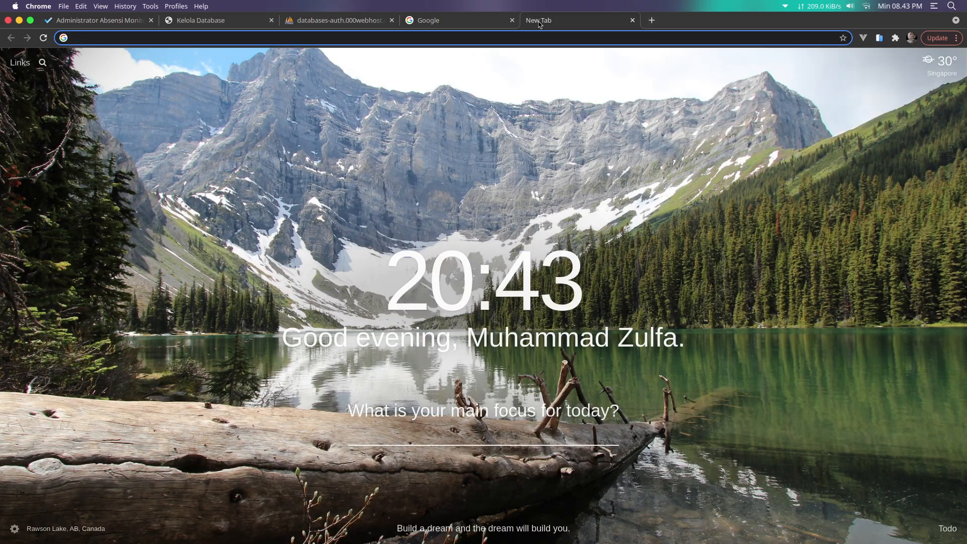
pyautogui.write('maps')
pyautogui.press('Return')
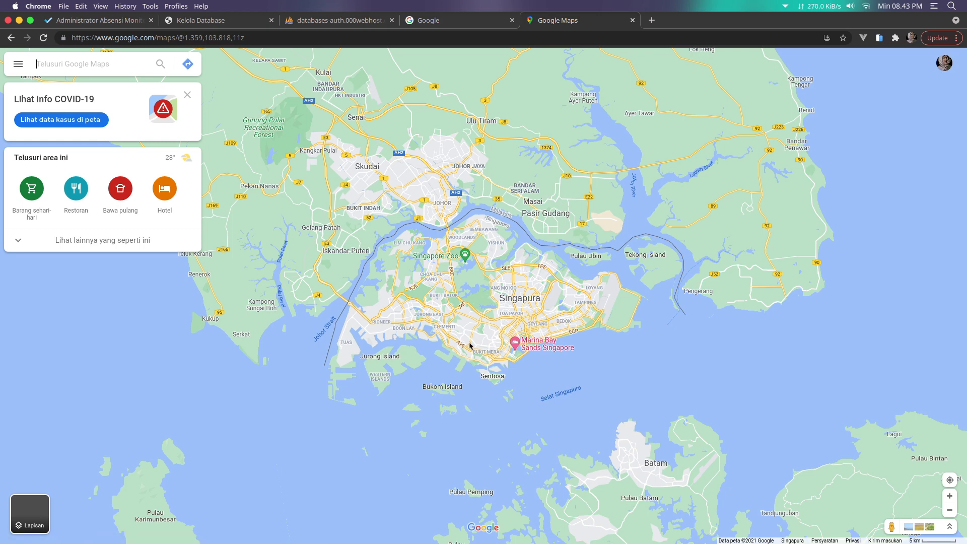
pyautogui.moveTo(652, 542)
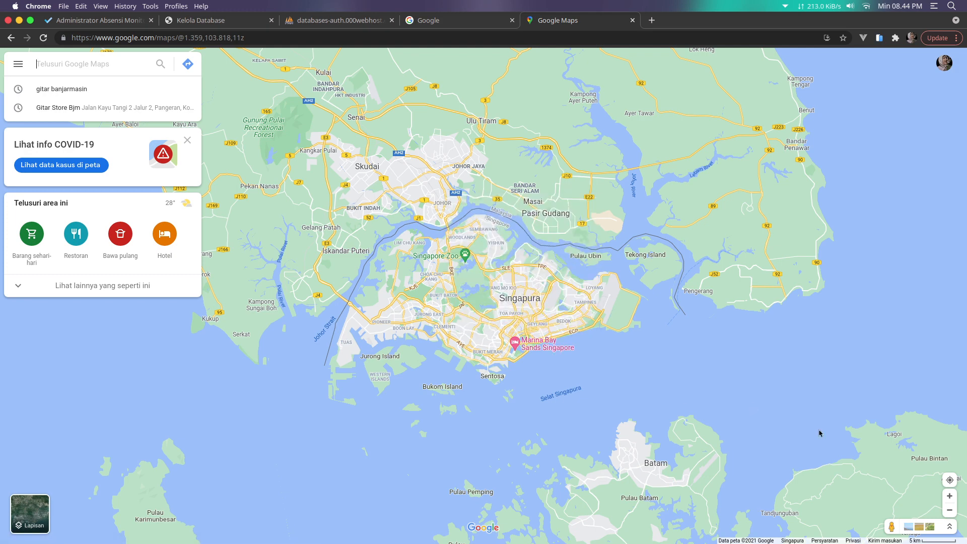
pyautogui.click(950, 480)
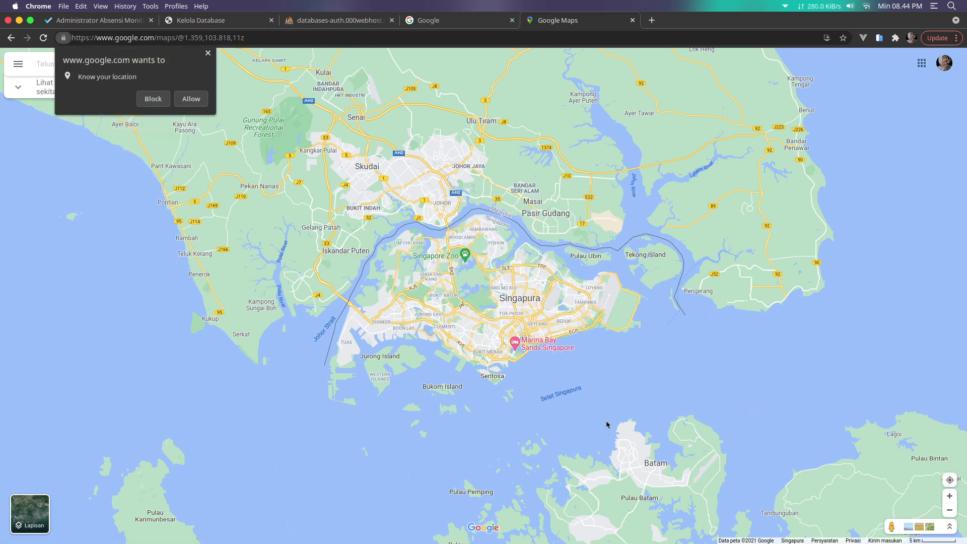
pyautogui.click(184, 103)
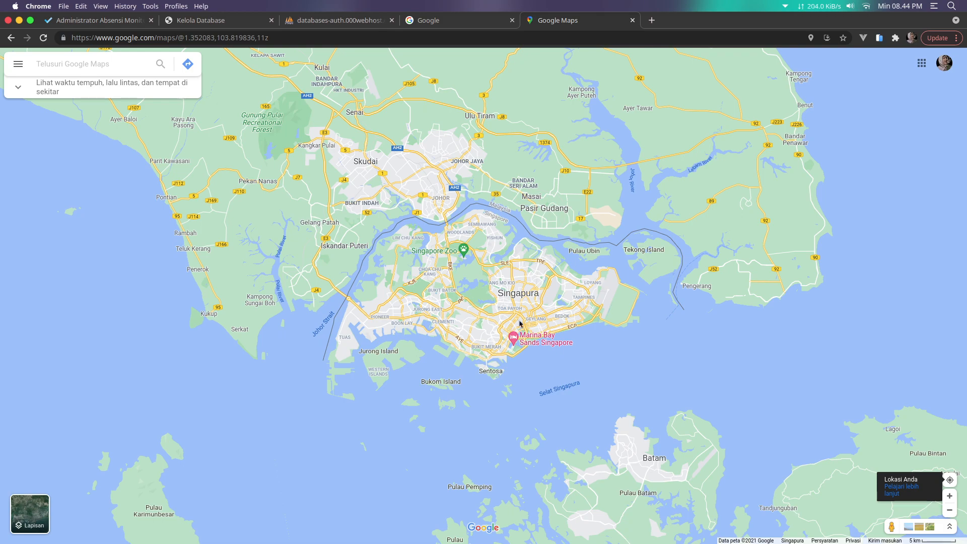
pyautogui.scroll(2, 520, 323)
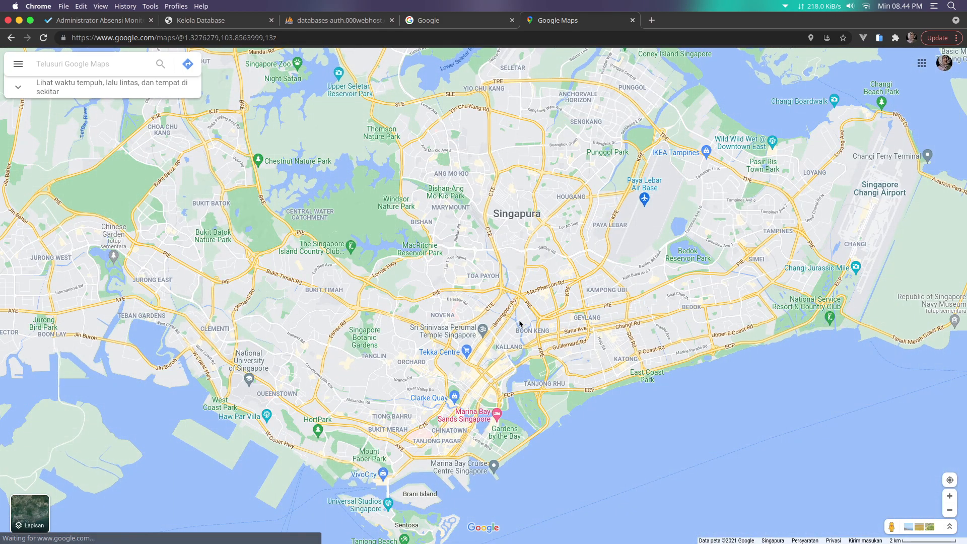
pyautogui.click(107, 21)
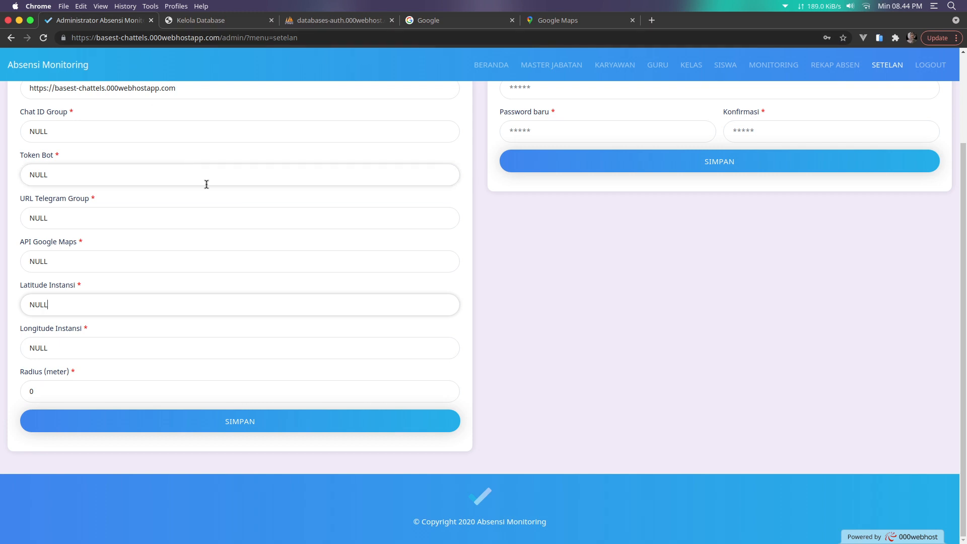
pyautogui.click(597, 334)
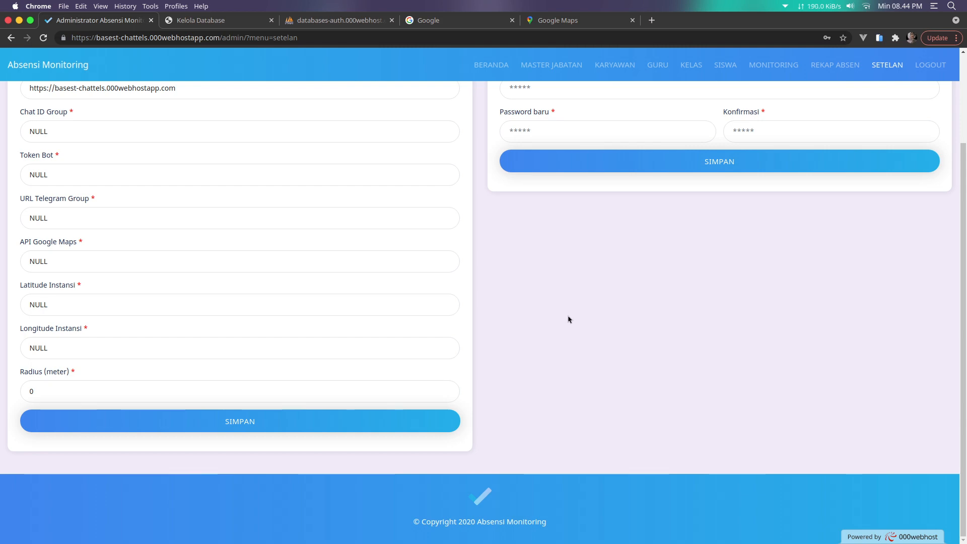
pyautogui.click(558, 24)
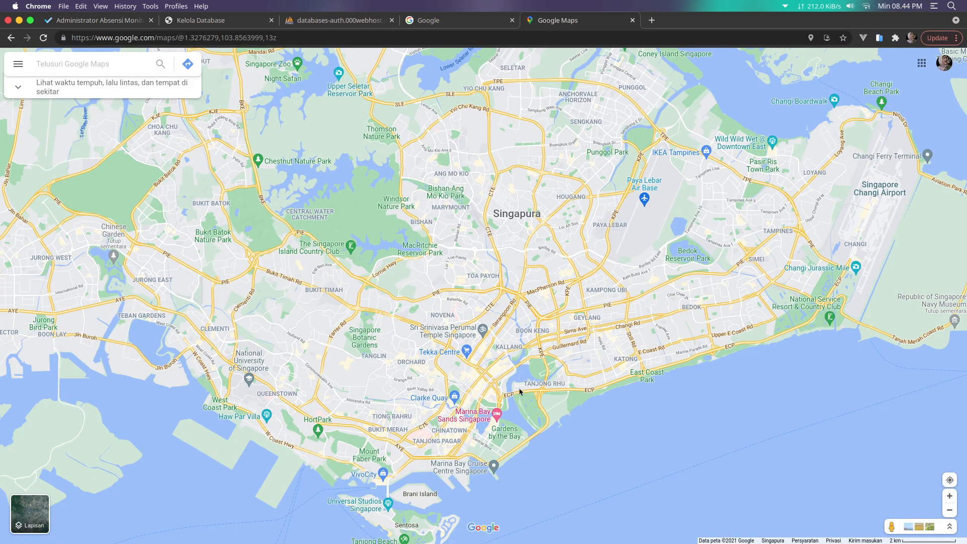
# Zoom in near Boat Quay, drop a pin and copy its coordinates 1.285888, 103.850251
pyautogui.click(950, 480)
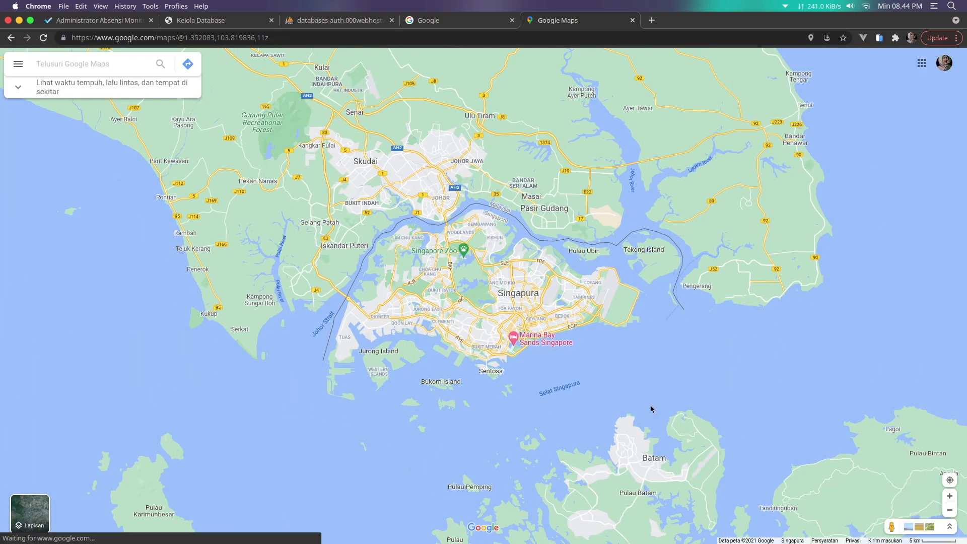
pyautogui.scroll(3, 534, 362)
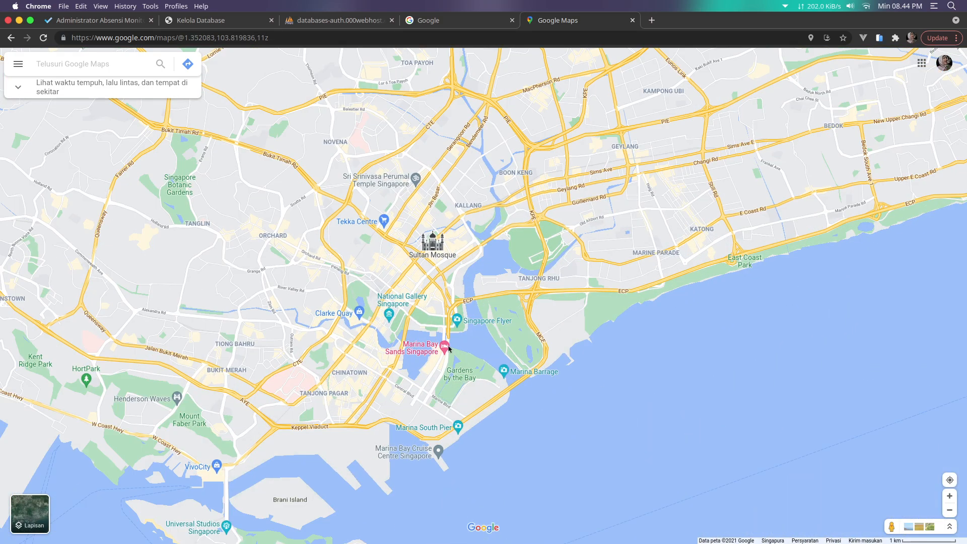
pyautogui.scroll(3, 380, 351)
pyautogui.scroll(2, 380, 351)
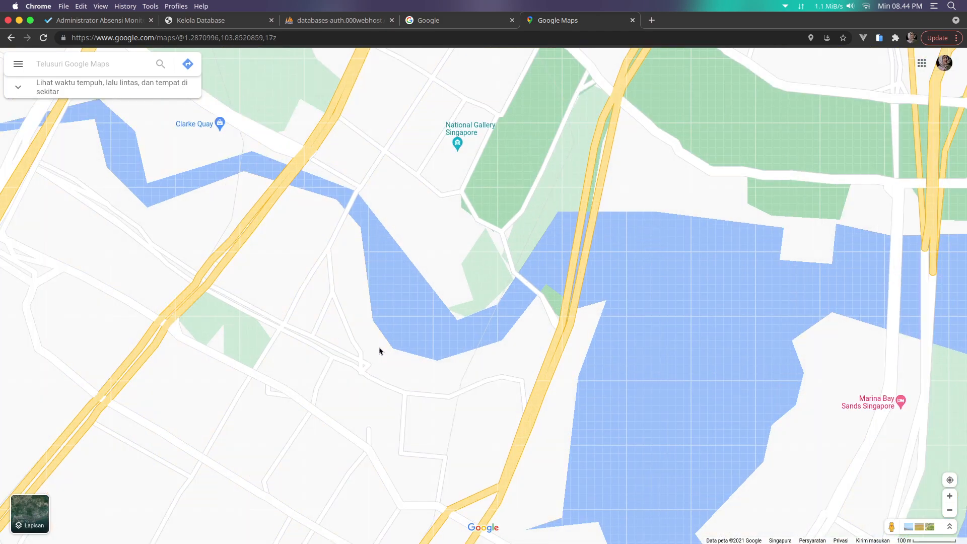
pyautogui.click(381, 363)
pyautogui.scroll(2, 382, 362)
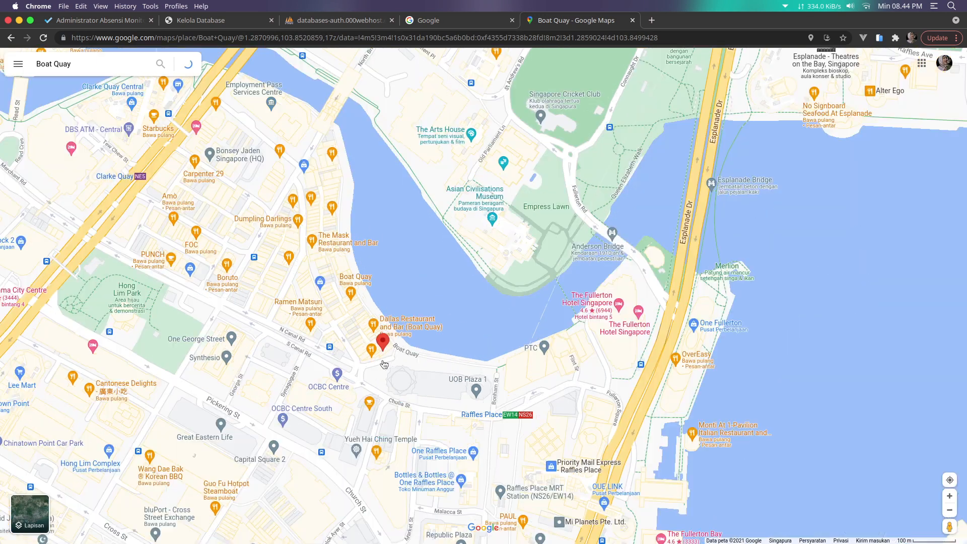
pyautogui.click(439, 362)
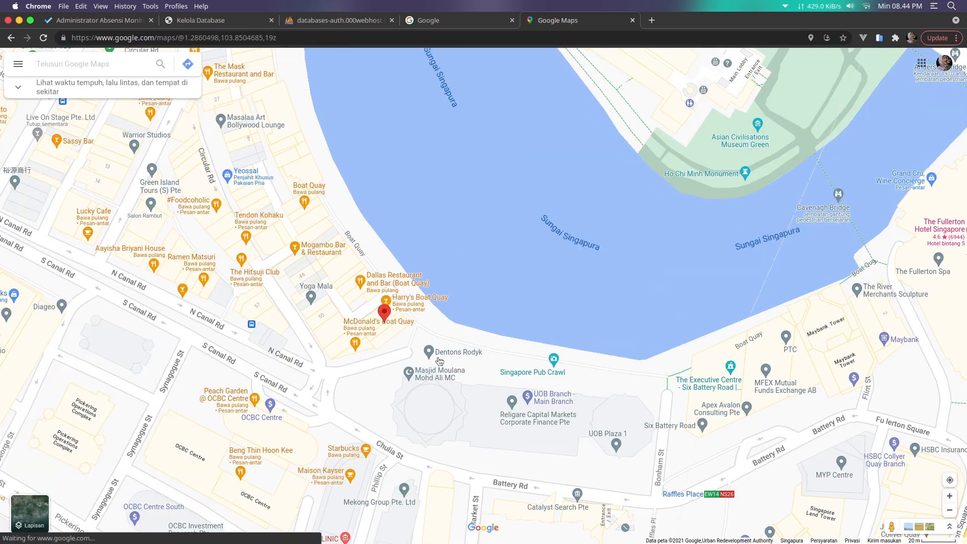
pyautogui.scroll(1, 442, 329)
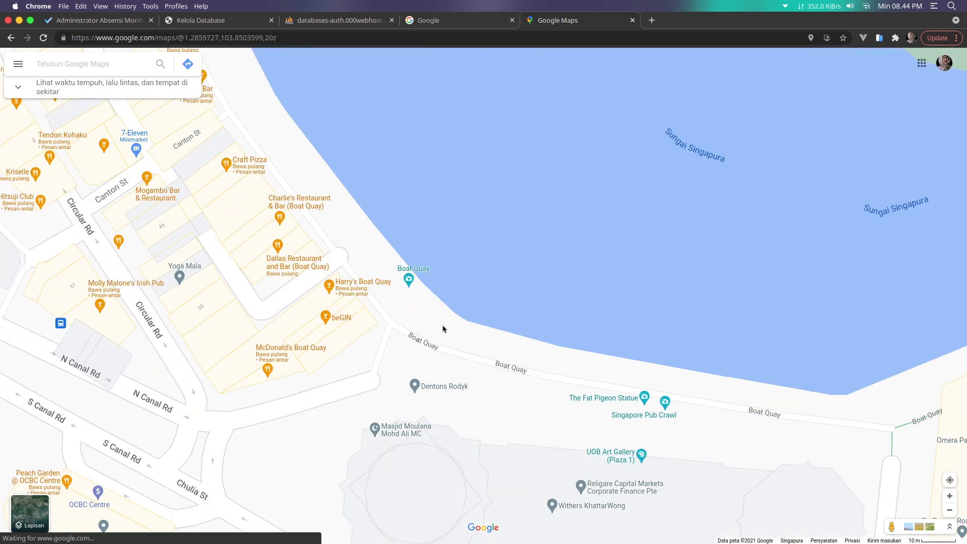
pyautogui.click(442, 329)
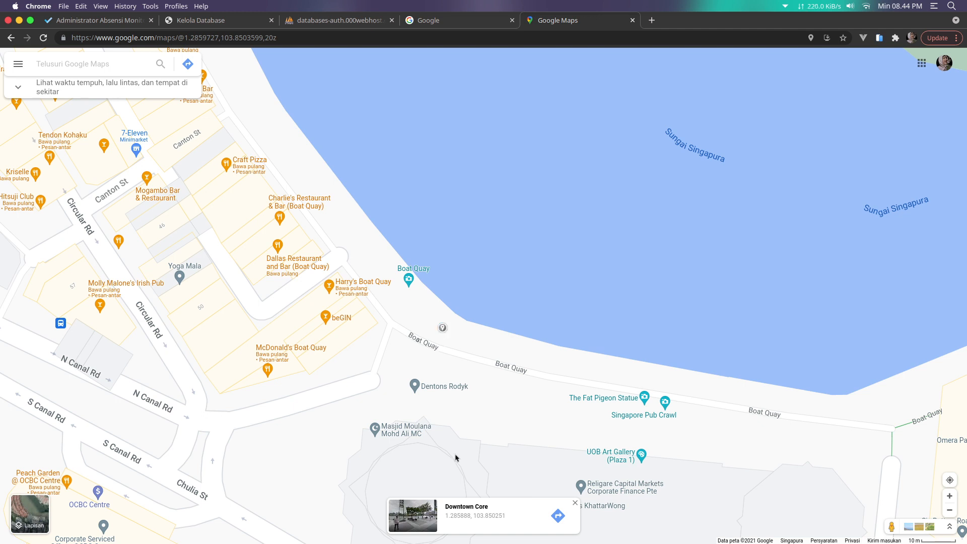
pyautogui.moveTo(444, 516); pyautogui.dragTo(508, 517)
pyautogui.press('super+c')
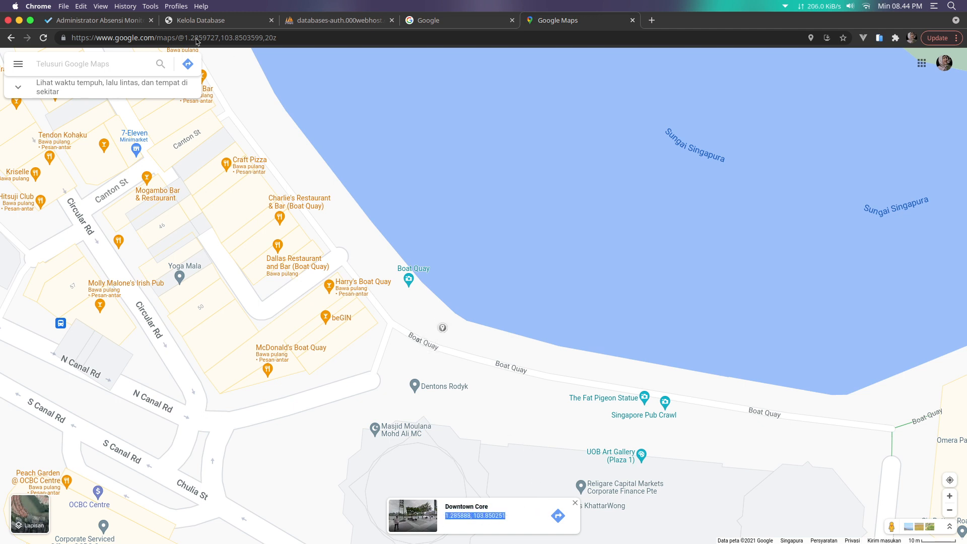
pyautogui.click(119, 22)
# Fill Latitude Instansi with 1.285888, Longitude Instansi with 103.850251, and Radius with 100
pyautogui.moveTo(98, 309); pyautogui.dragTo(2, 310)
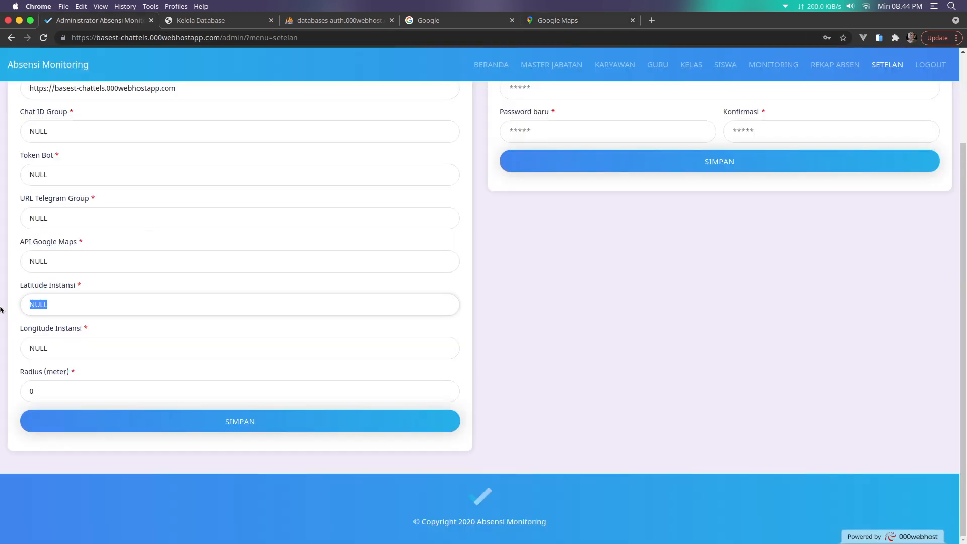
pyautogui.press('super+v')
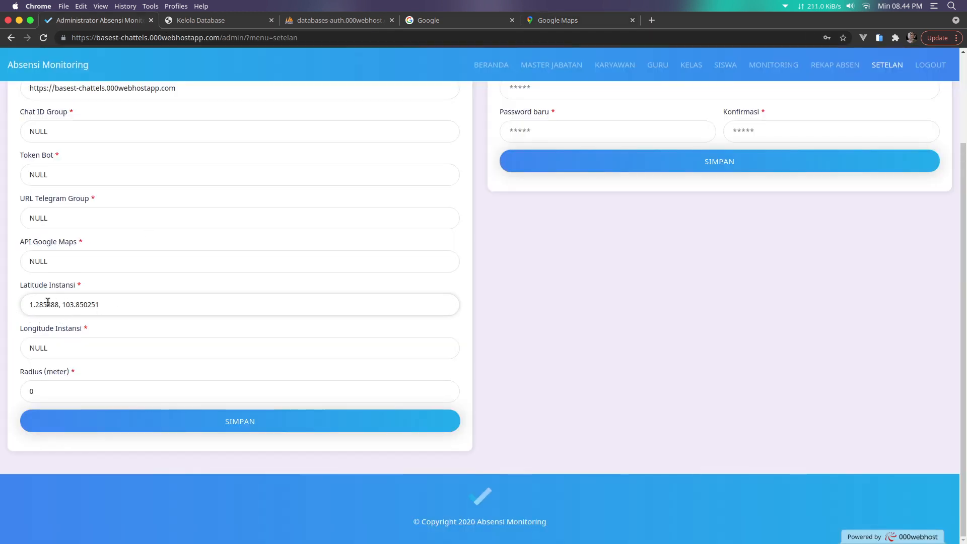
pyautogui.moveTo(29, 307); pyautogui.dragTo(114, 308)
pyautogui.press('BackSpace')
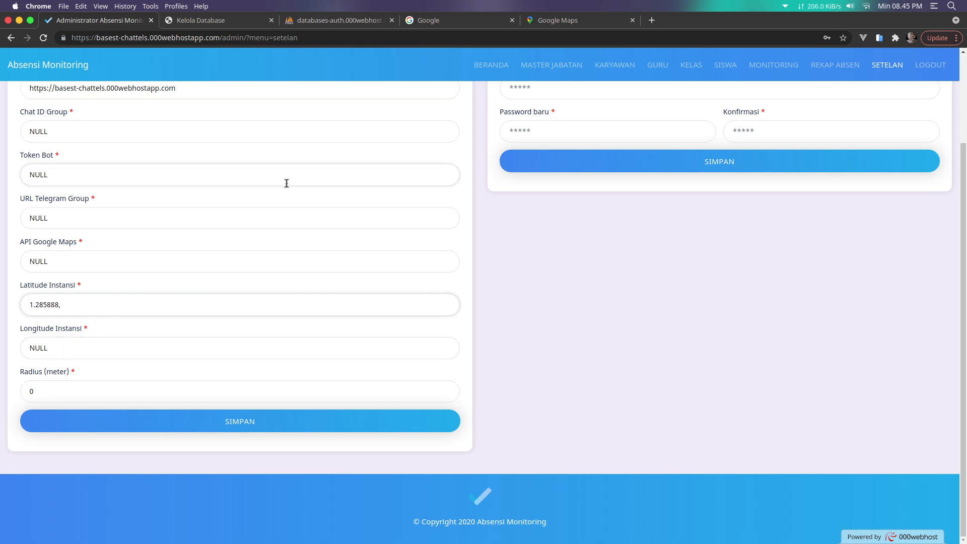
pyautogui.doubleClick(112, 341)
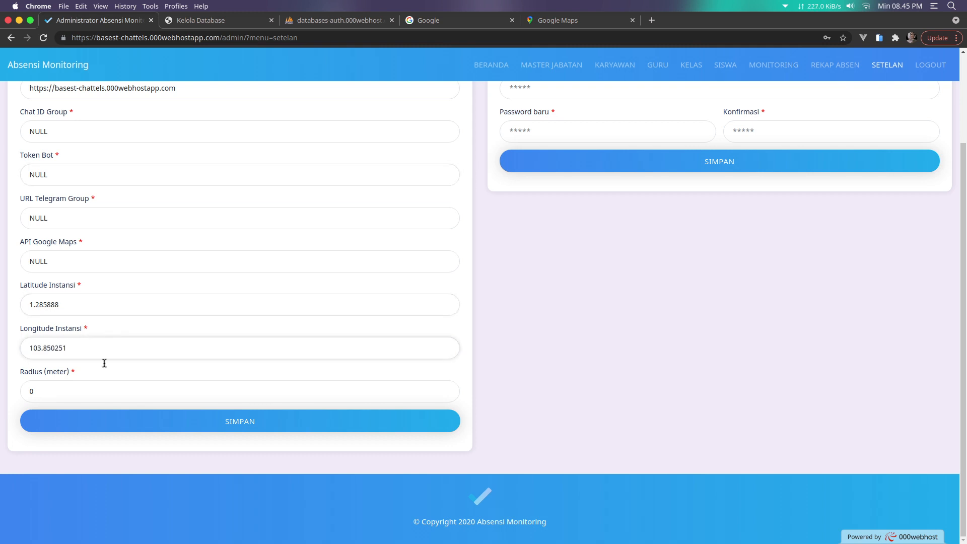
pyautogui.click(77, 396)
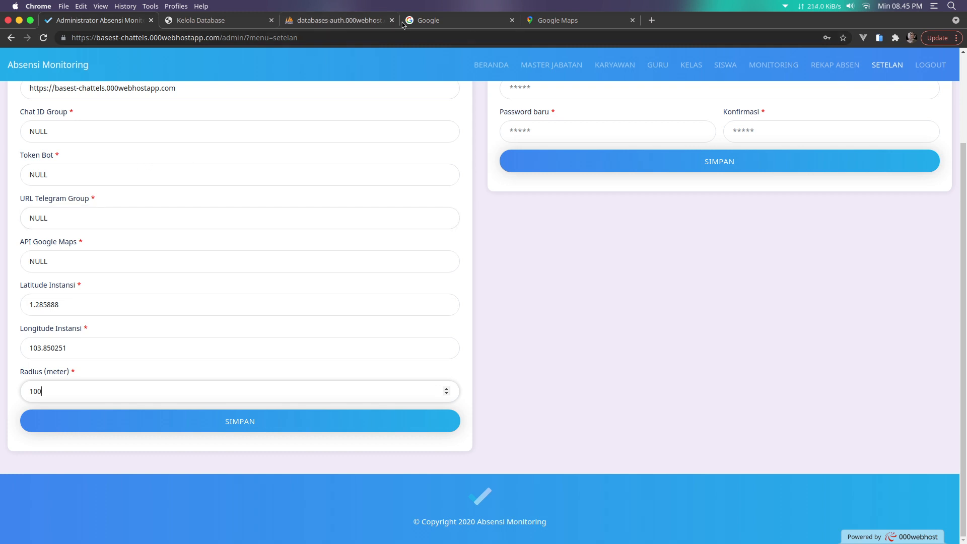
pyautogui.click(561, 25)
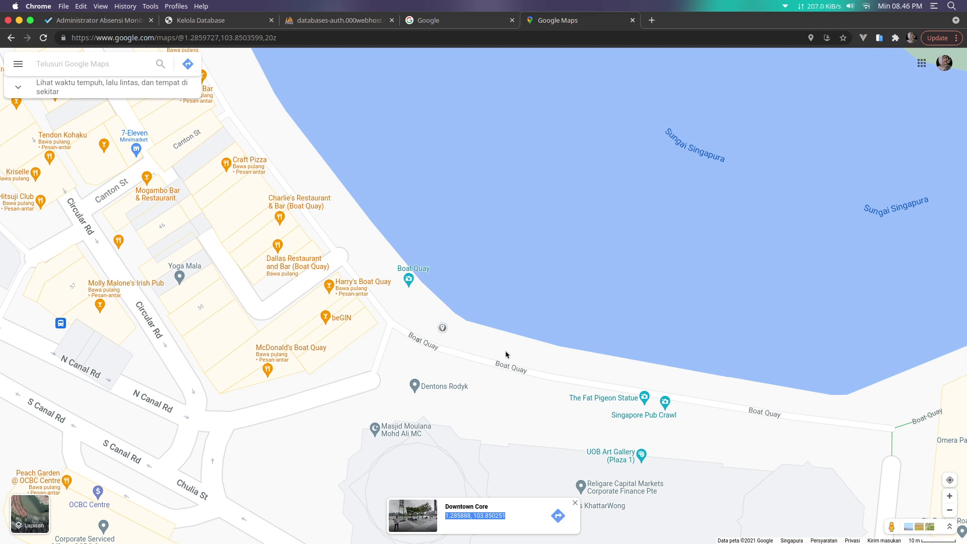
# Start a distance measurement from the Boat Quay pin, then undo the stray points and clear it
pyautogui.rightClick(441, 329)
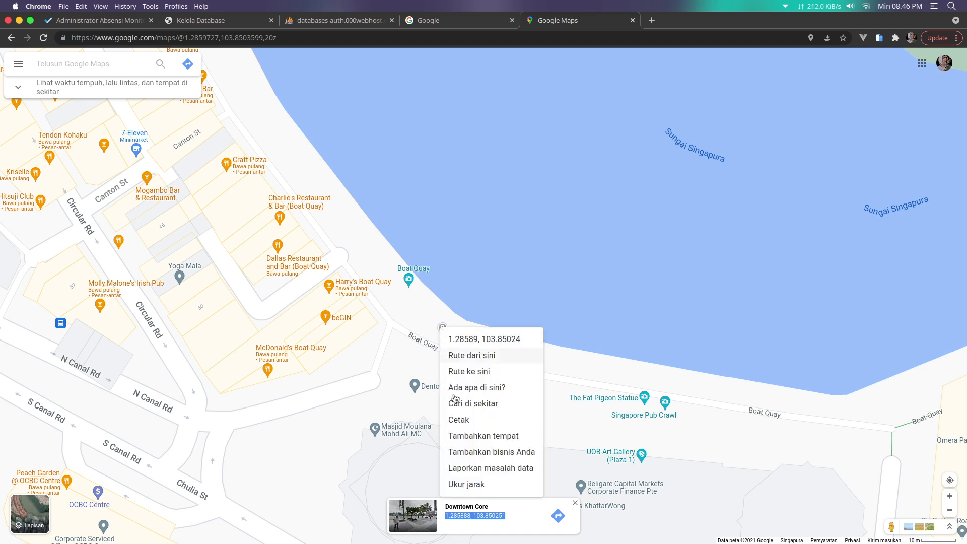
pyautogui.click(461, 483)
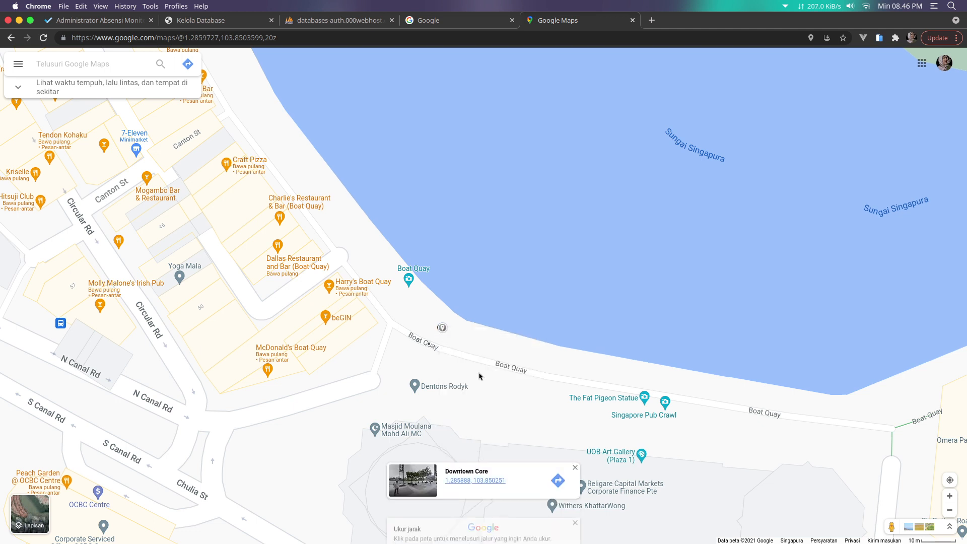
pyautogui.click(514, 354)
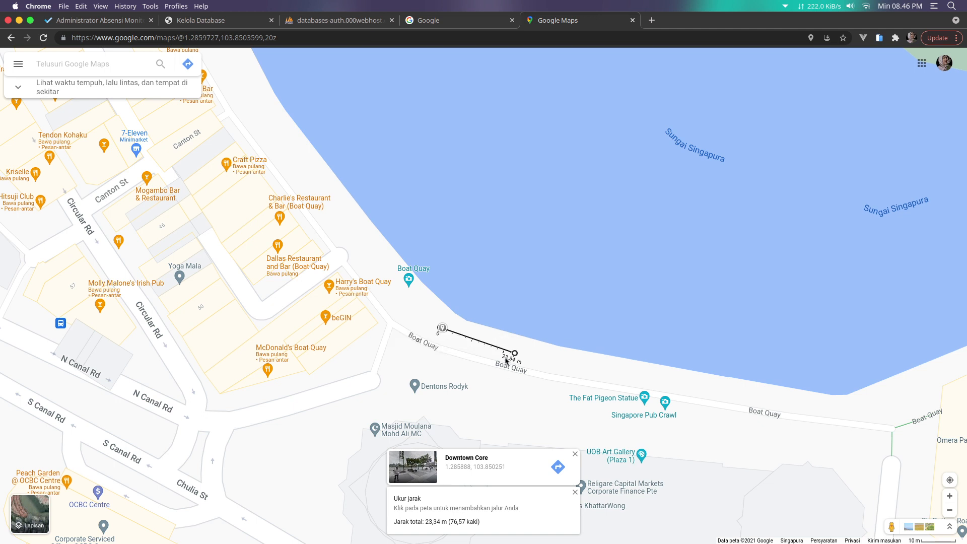
pyautogui.click(611, 367)
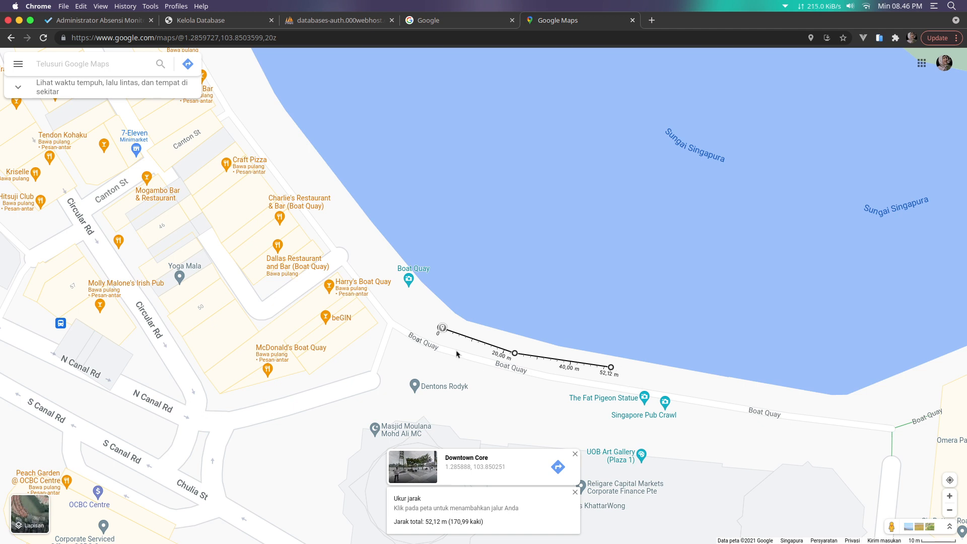
pyautogui.click(611, 367)
pyautogui.click(515, 354)
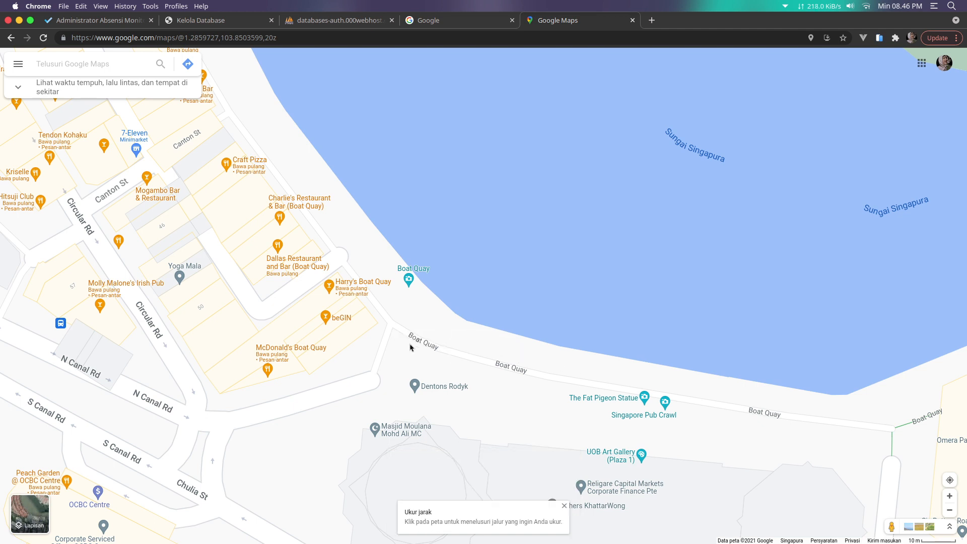
pyautogui.rightClick(433, 332)
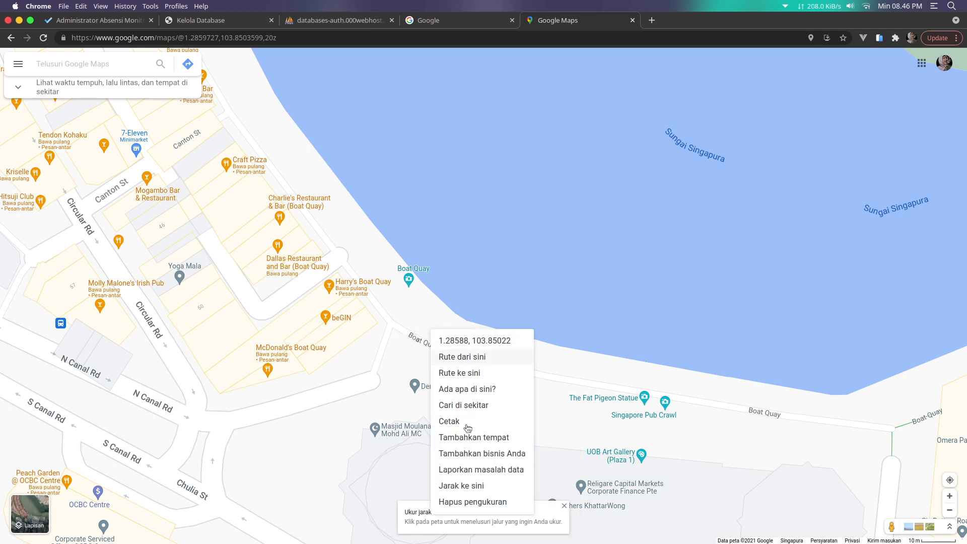
pyautogui.click(468, 502)
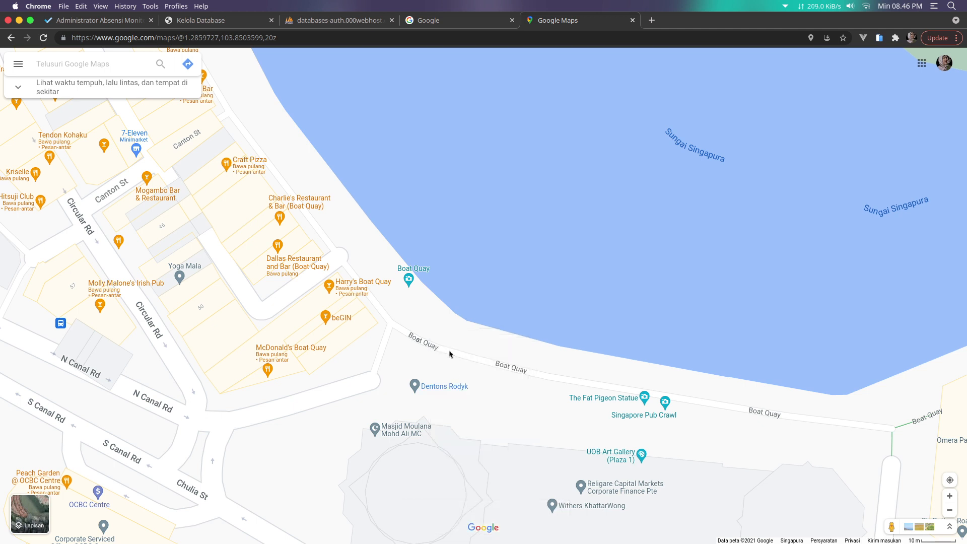
# Measure 77,77 m along the riverbank from the start point, then remove that end point
pyautogui.rightClick(443, 327)
pyautogui.click(476, 477)
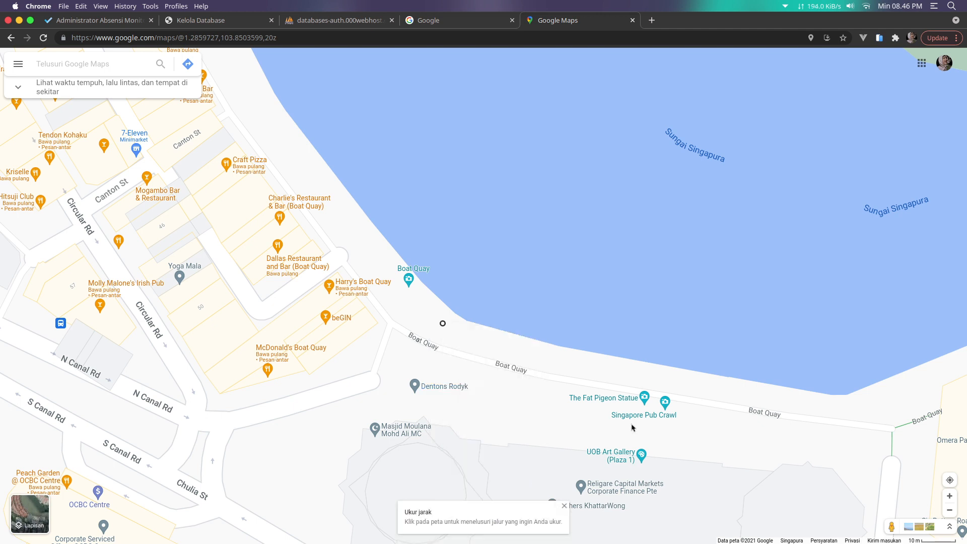
pyautogui.click(699, 382)
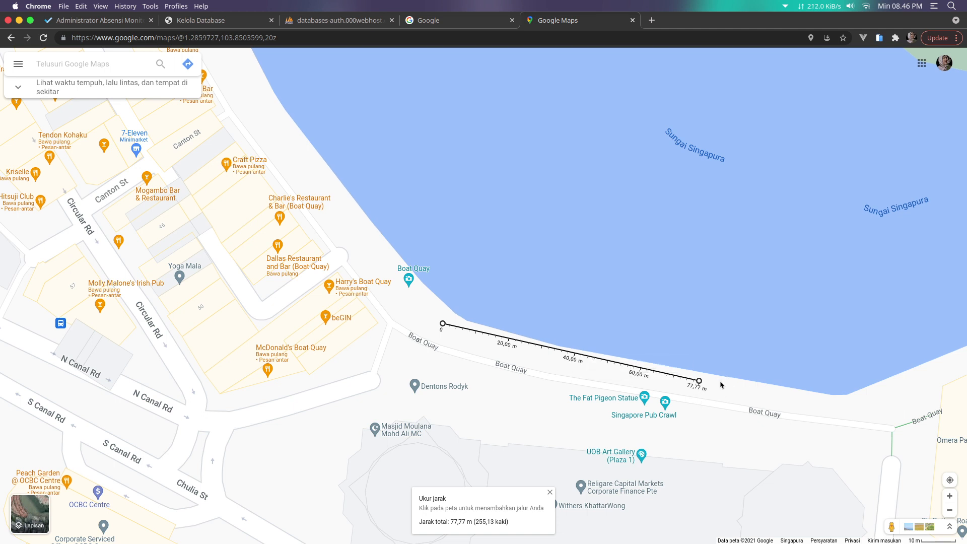
pyautogui.click(699, 382)
# Measure 119,88 m from the pin across the Singapore River, then close the Maps tab
pyautogui.rightClick(453, 336)
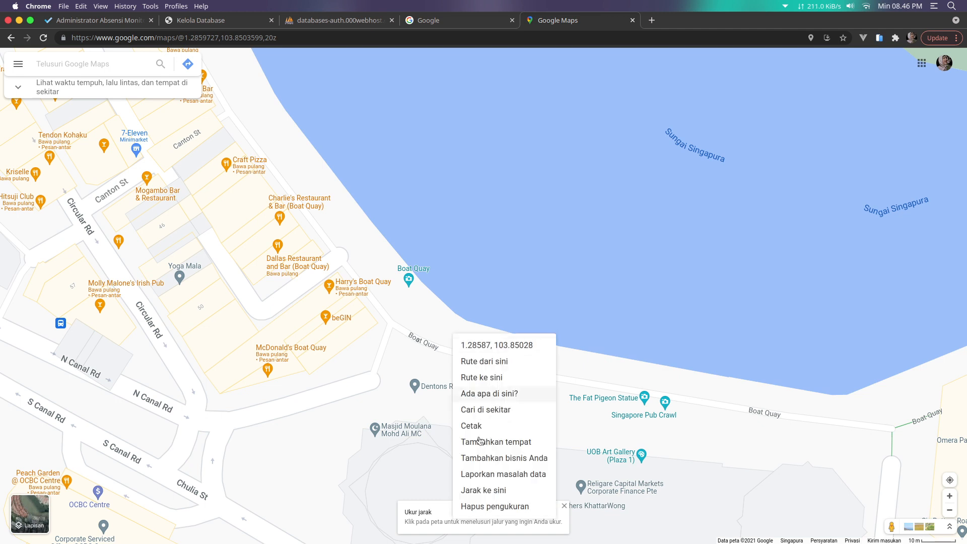
pyautogui.click(482, 491)
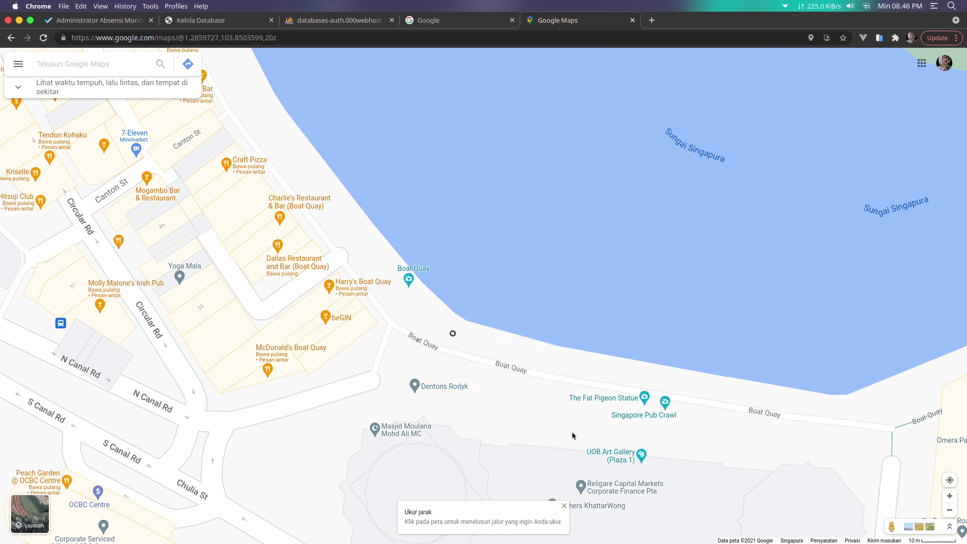
pyautogui.click(793, 115)
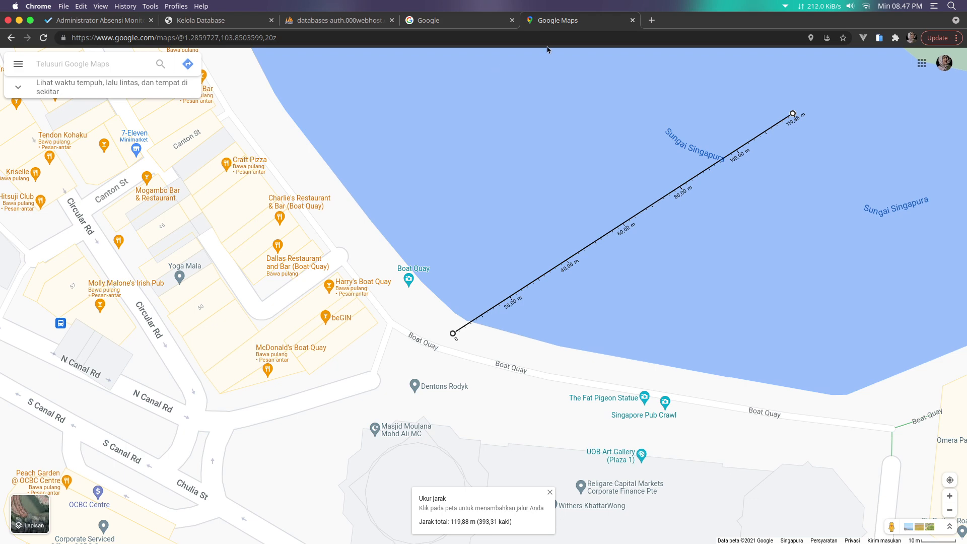
pyautogui.click(634, 21)
# Back on the admin settings page, save the settings with the 100 m radius
pyautogui.click(99, 21)
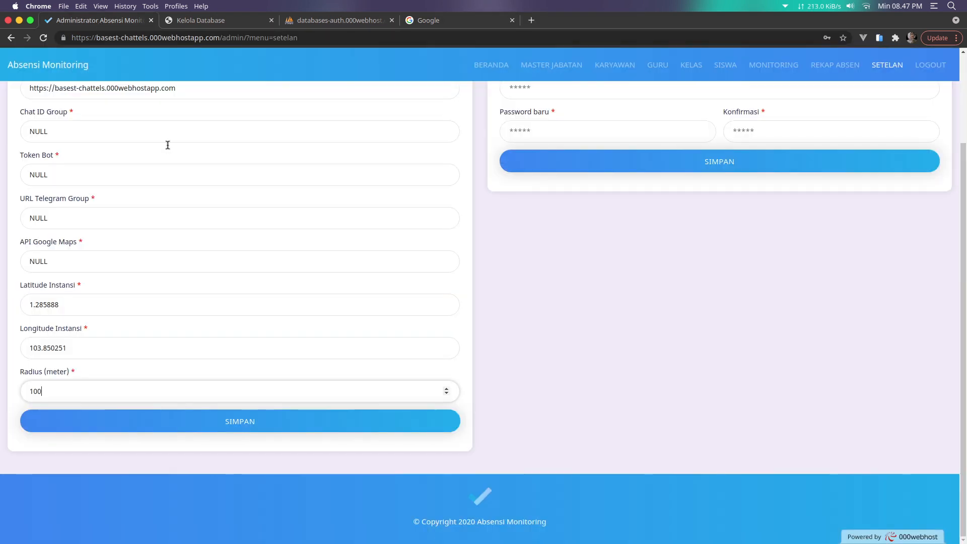
pyautogui.click(217, 427)
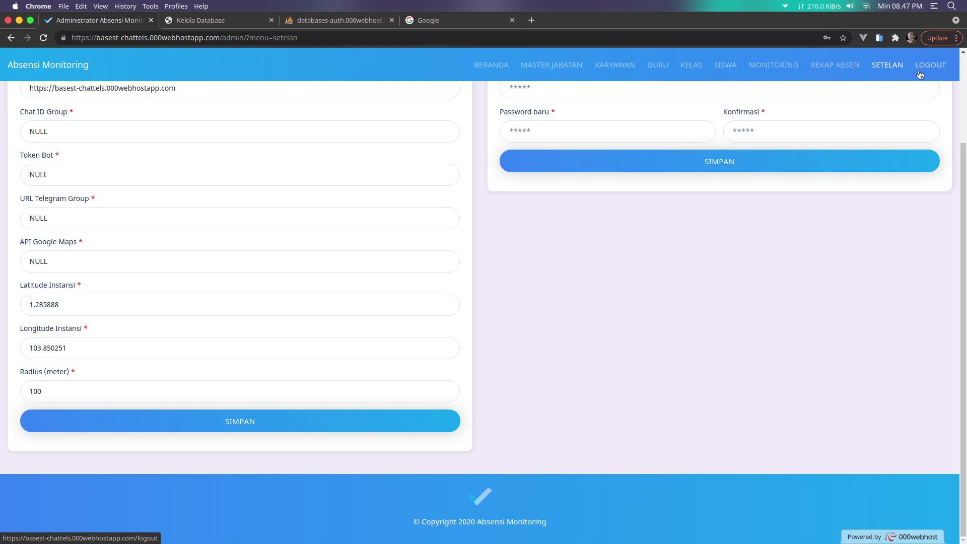
pyautogui.scroll(3, 598, 248)
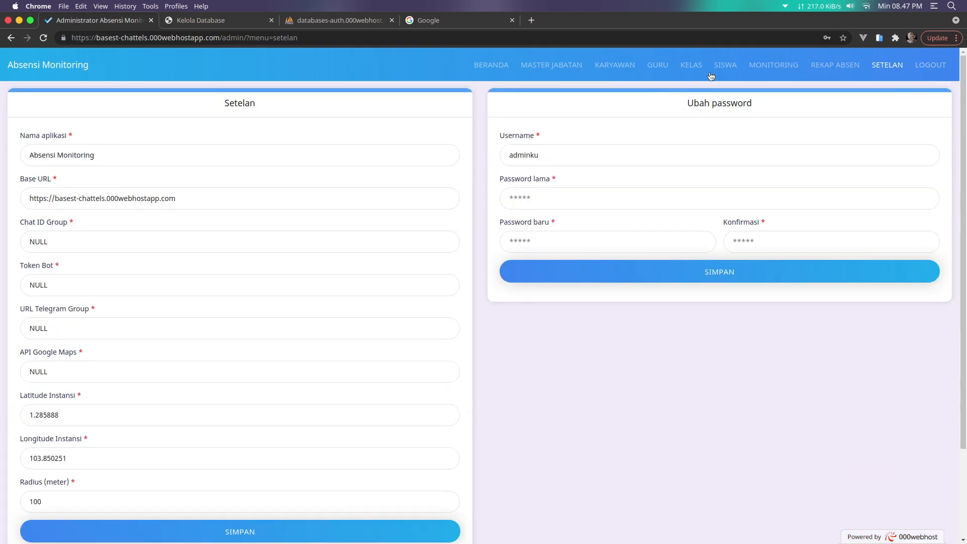
# View the first student's details under SISWA, select their password, and log out of admin
pyautogui.click(712, 74)
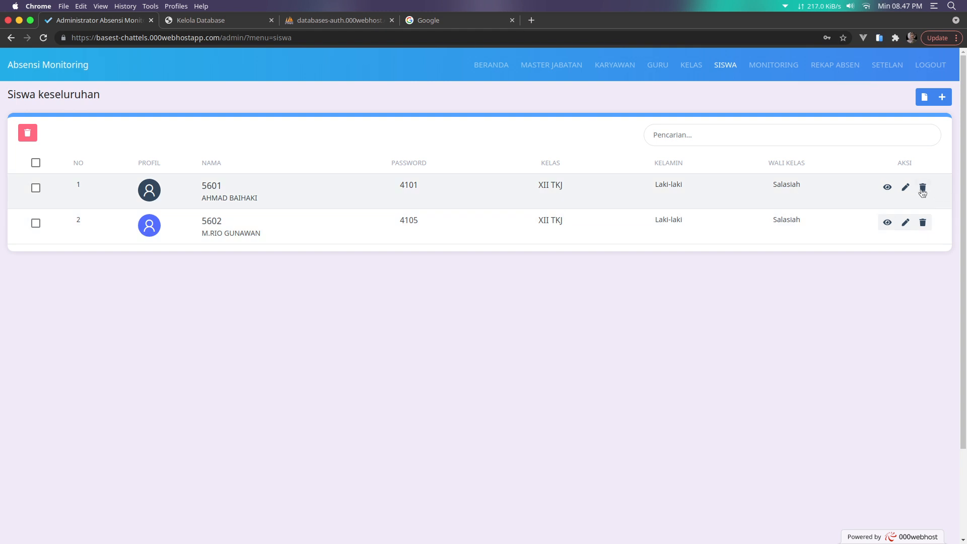
pyautogui.click(888, 187)
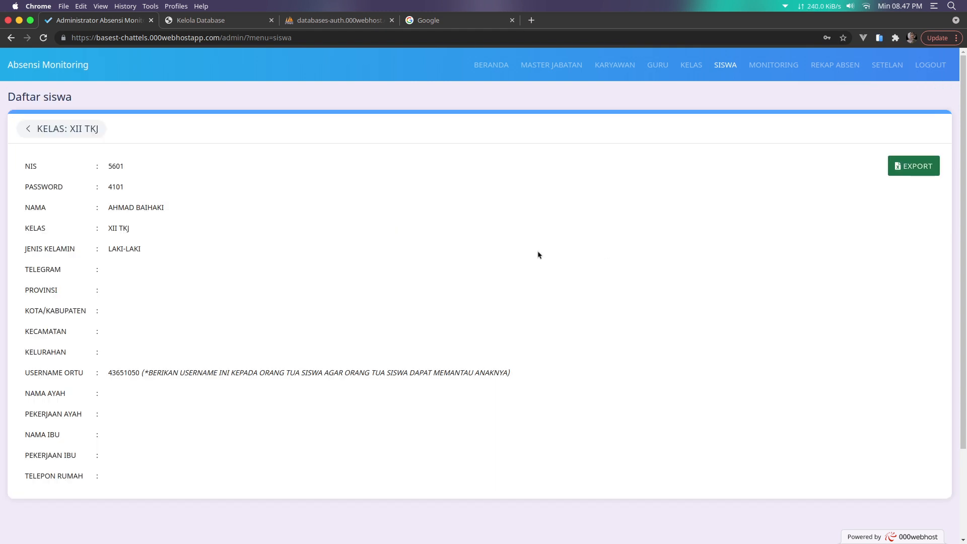
pyautogui.doubleClick(115, 187)
pyautogui.click(931, 66)
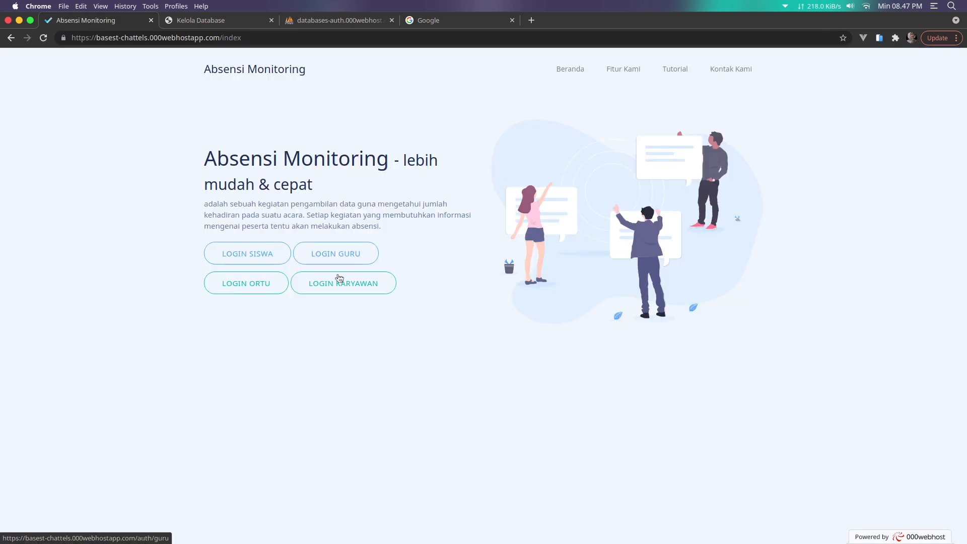
# Log in as a student using the saved NIS and the student's password
pyautogui.click(265, 254)
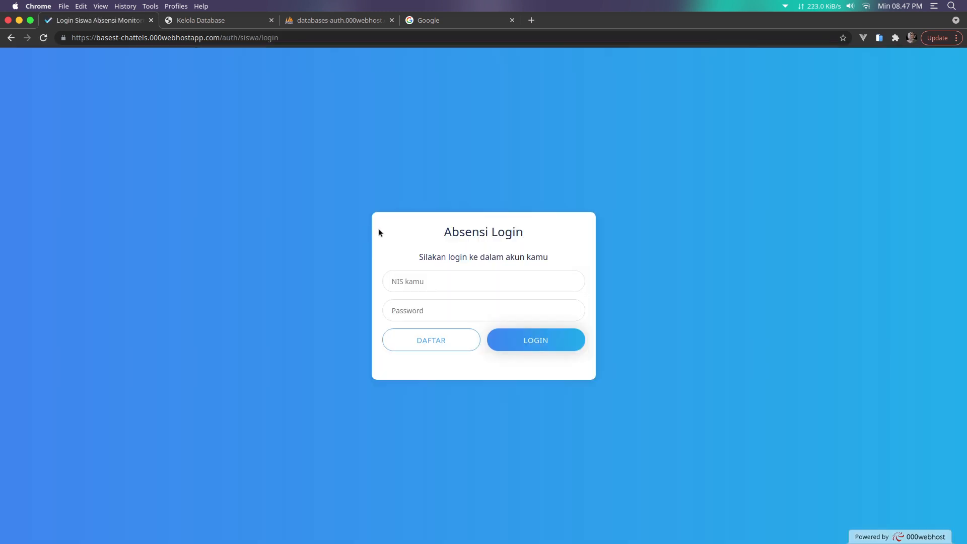
pyautogui.click(443, 280)
pyautogui.click(425, 305)
pyautogui.click(421, 316)
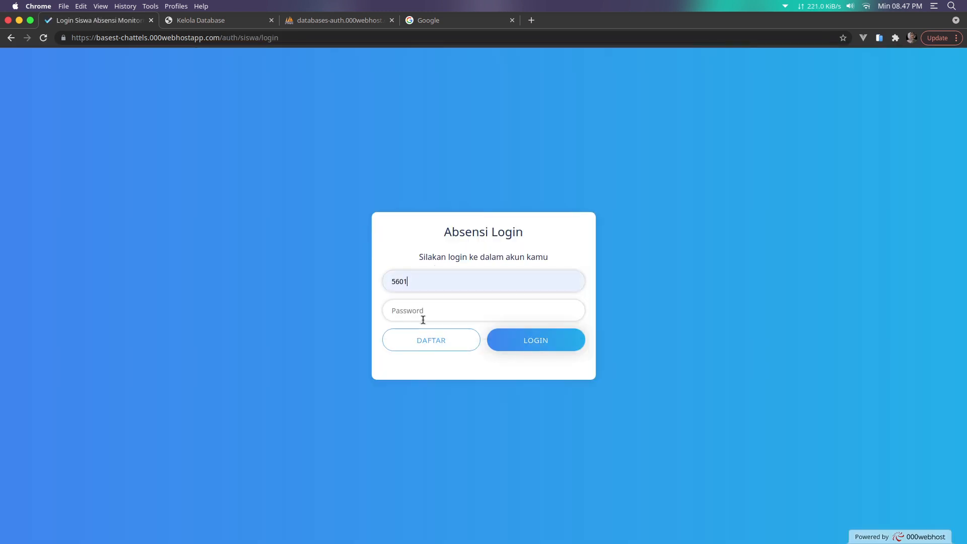
pyautogui.write('••••')
pyautogui.click(529, 346)
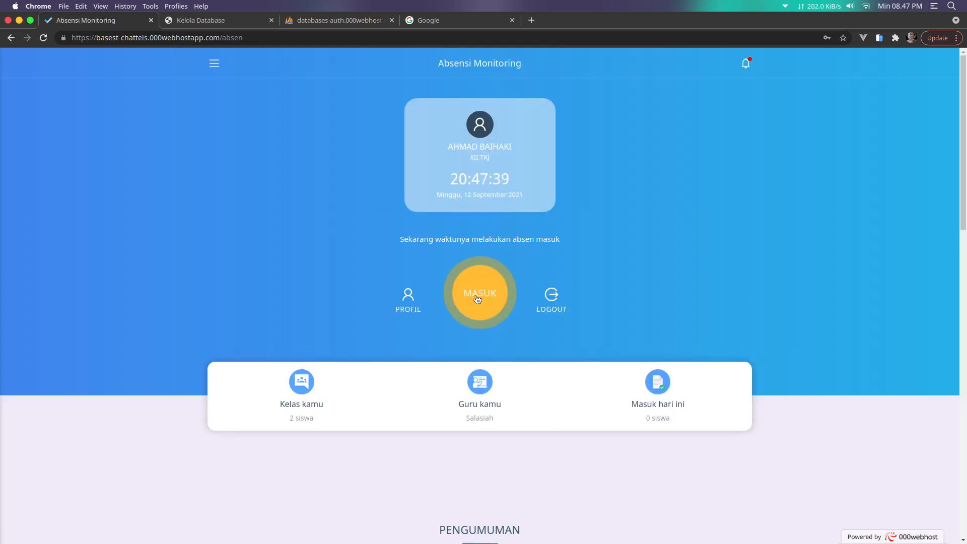
# Try checking in twice with MASUK; it is refused as 8099 m out of range
pyautogui.click(483, 304)
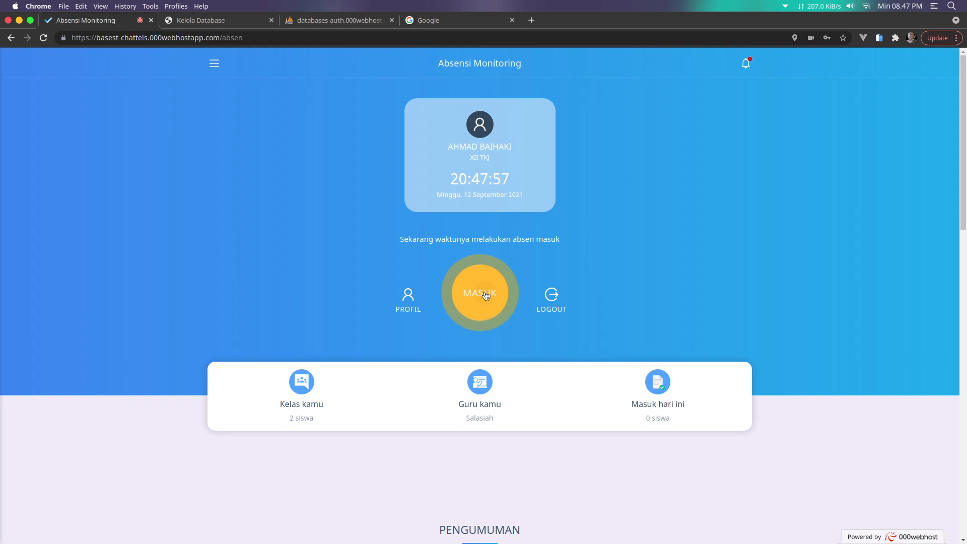
pyautogui.click(485, 298)
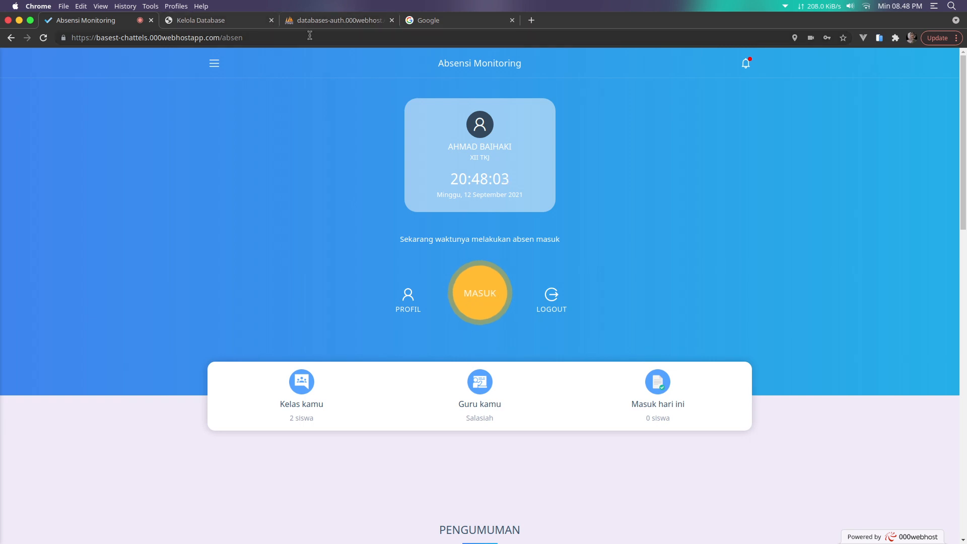
pyautogui.click(340, 21)
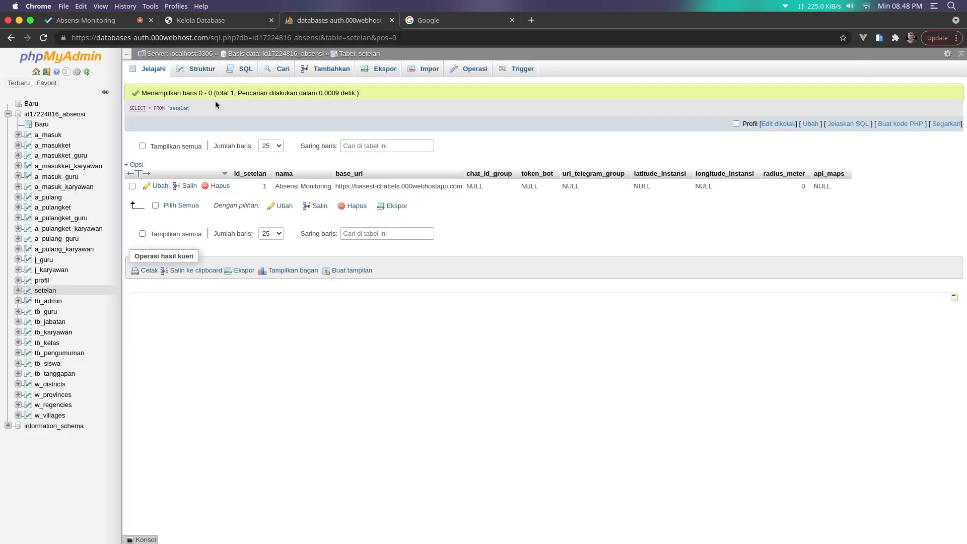
# Change the setelan row's radius_meter to 10000, then go back to the Absensi Monitoring tab
pyautogui.click(152, 72)
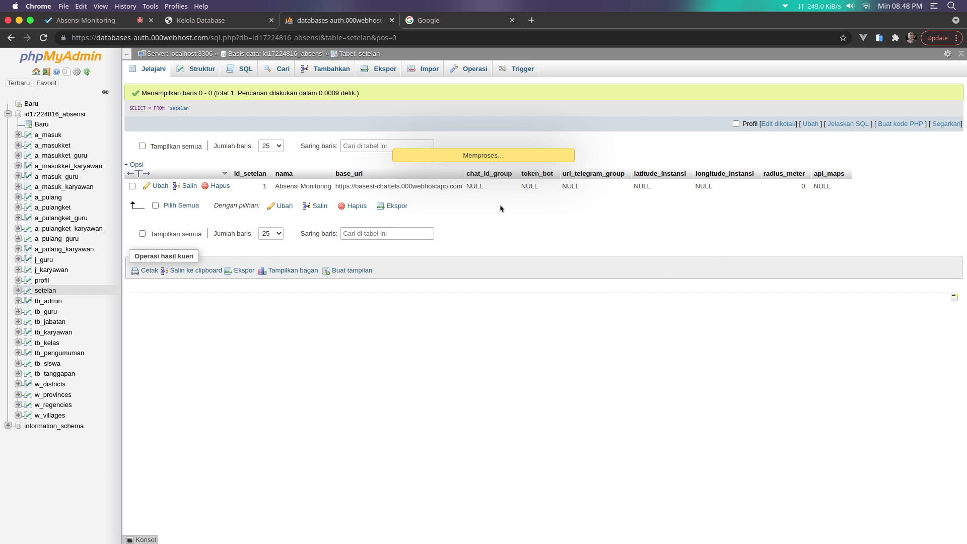
pyautogui.doubleClick(791, 188)
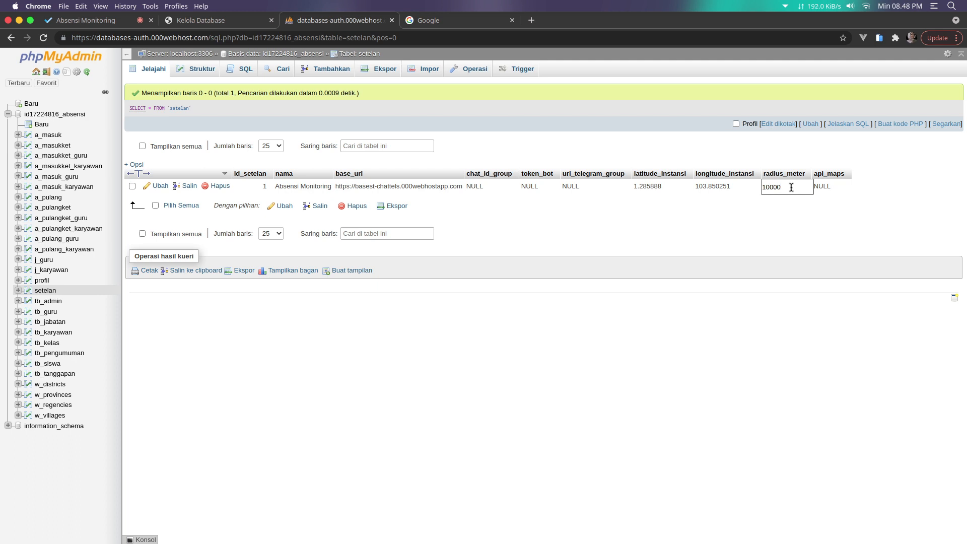
pyautogui.press('Return')
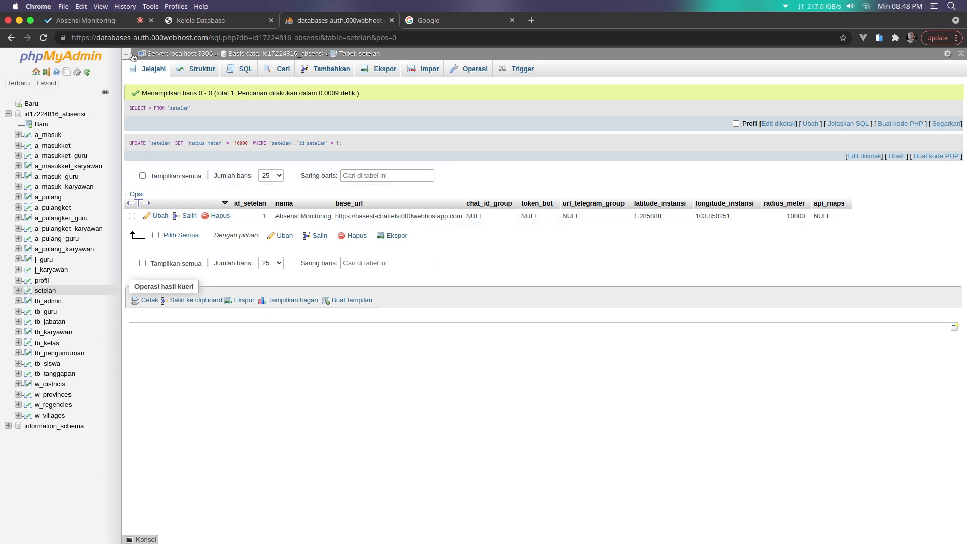
pyautogui.click(106, 23)
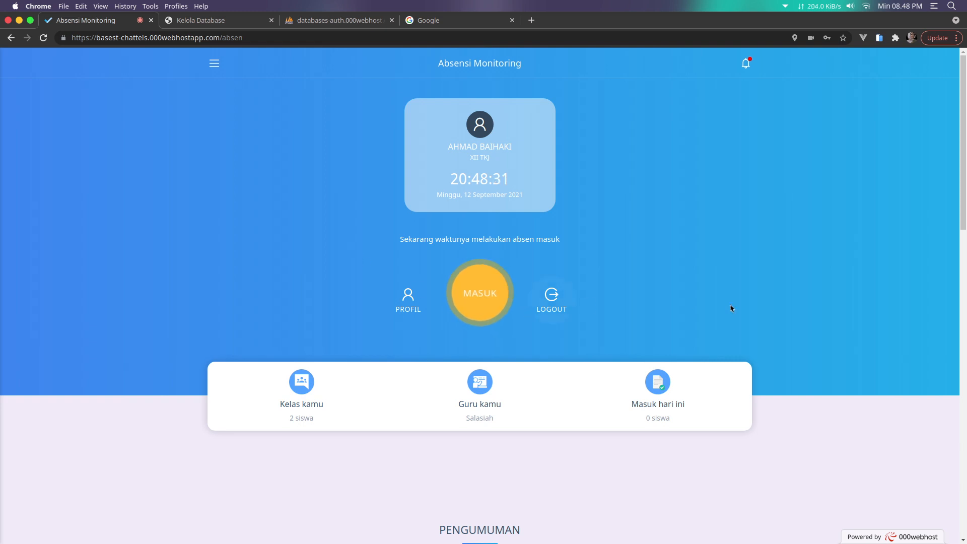
# Open the check-in camera dialog and get the DroidCam window out of the way
pyautogui.click(480, 298)
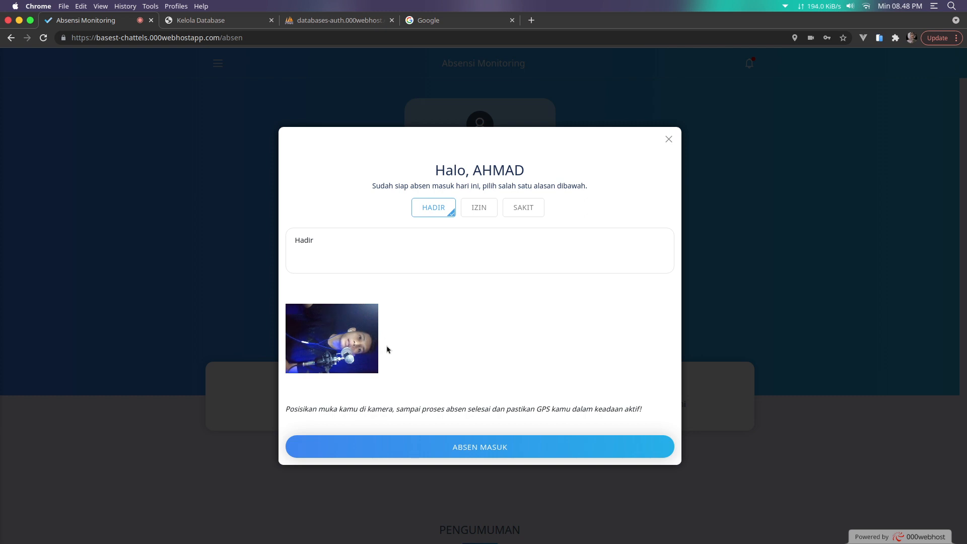
pyautogui.moveTo(716, 534)
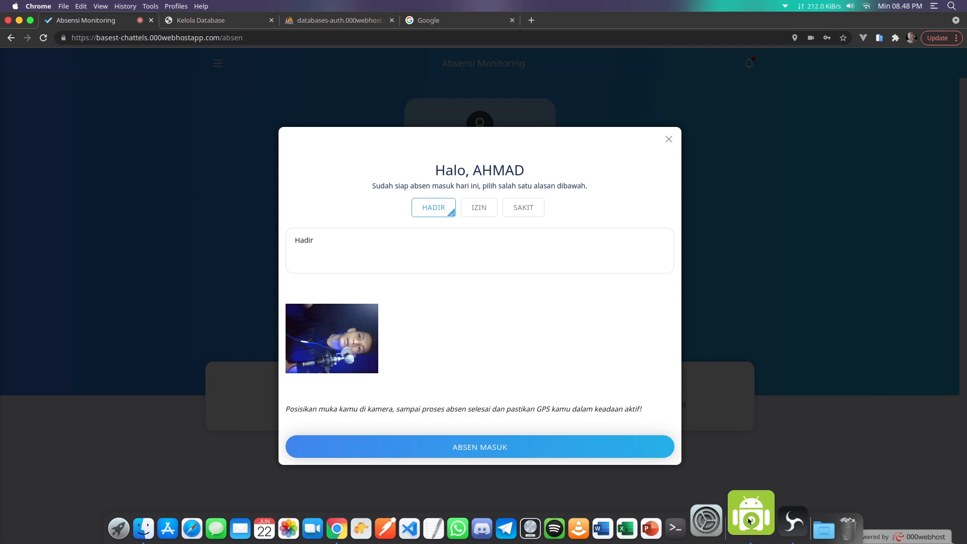
pyautogui.click(750, 522)
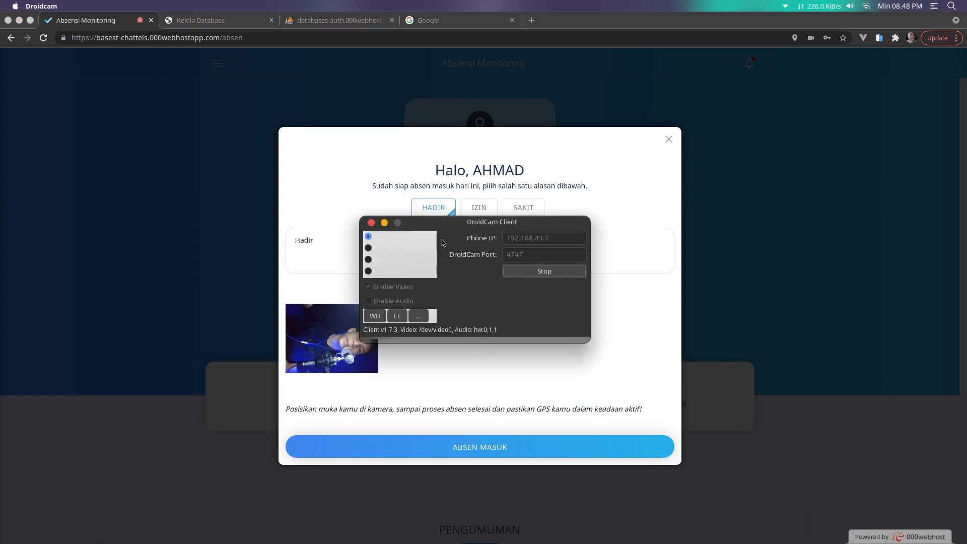
pyautogui.click(384, 222)
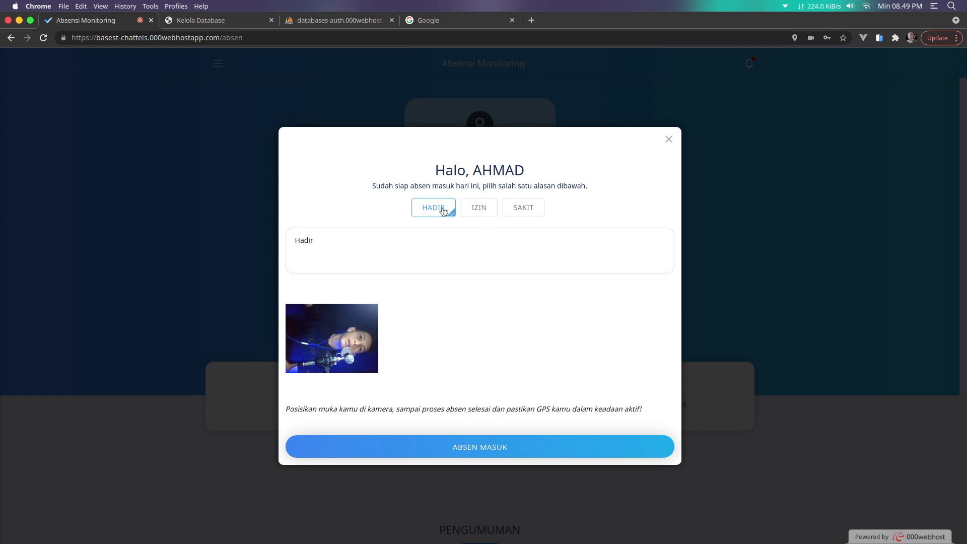
# Try the IZIN and SAKIT reasons, return to HADIR, and submit ABSEN MASUK
pyautogui.click(473, 212)
pyautogui.click(525, 212)
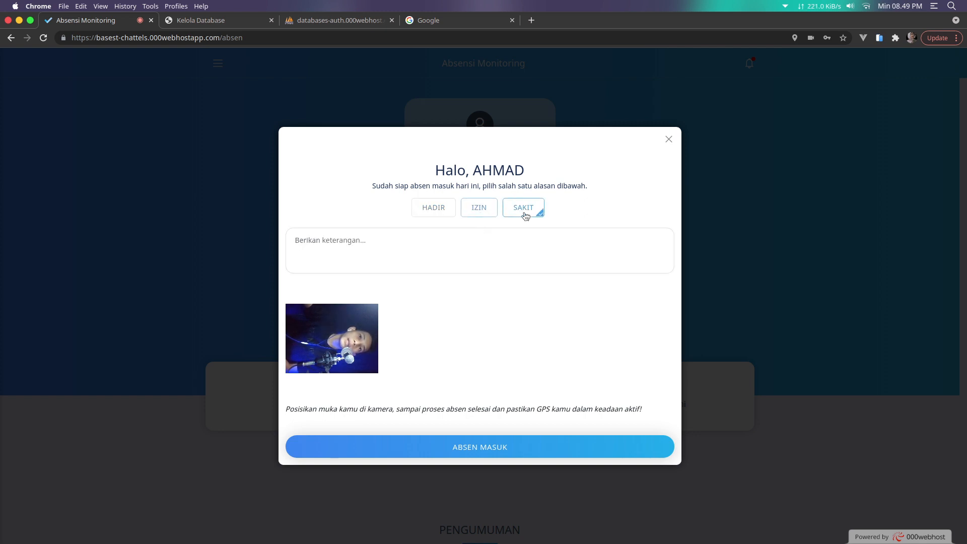
pyautogui.click(368, 242)
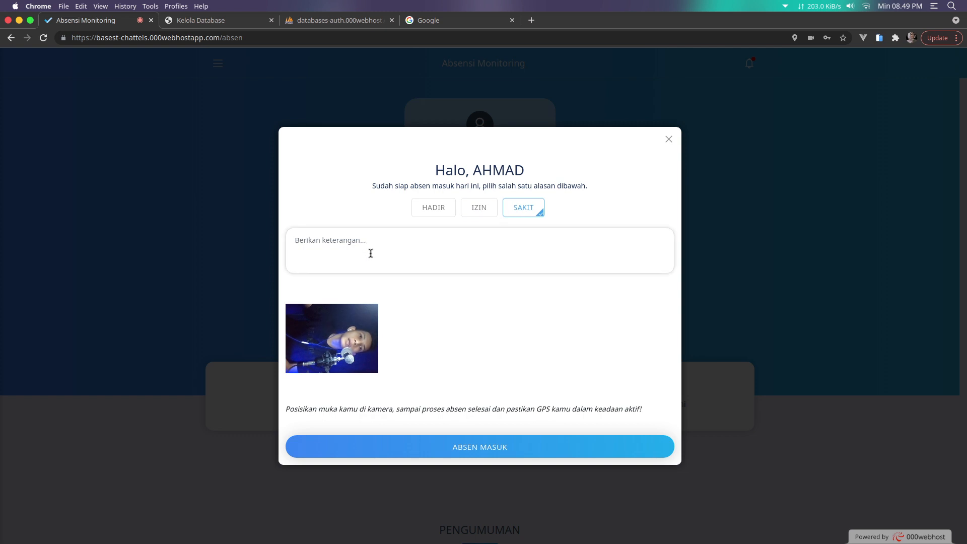
pyautogui.click(444, 213)
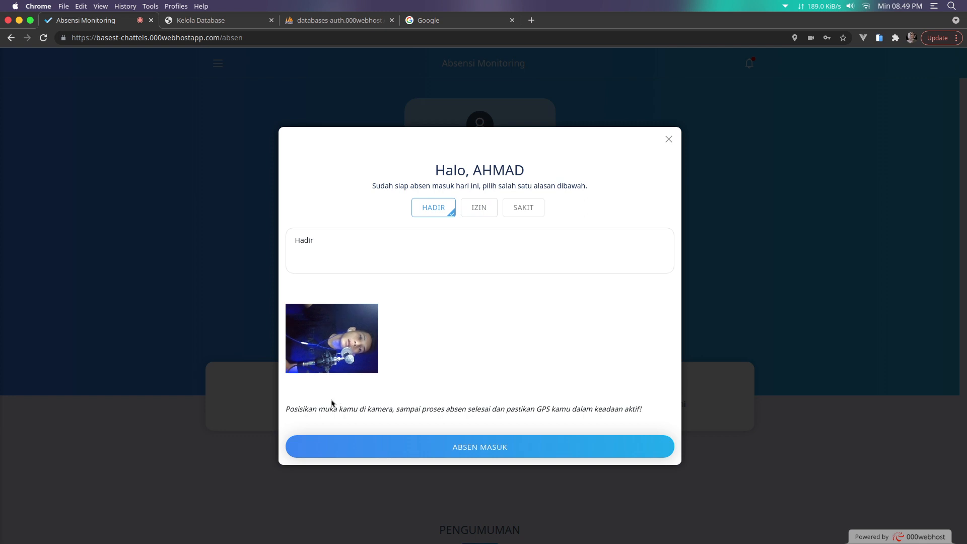
pyautogui.click(479, 454)
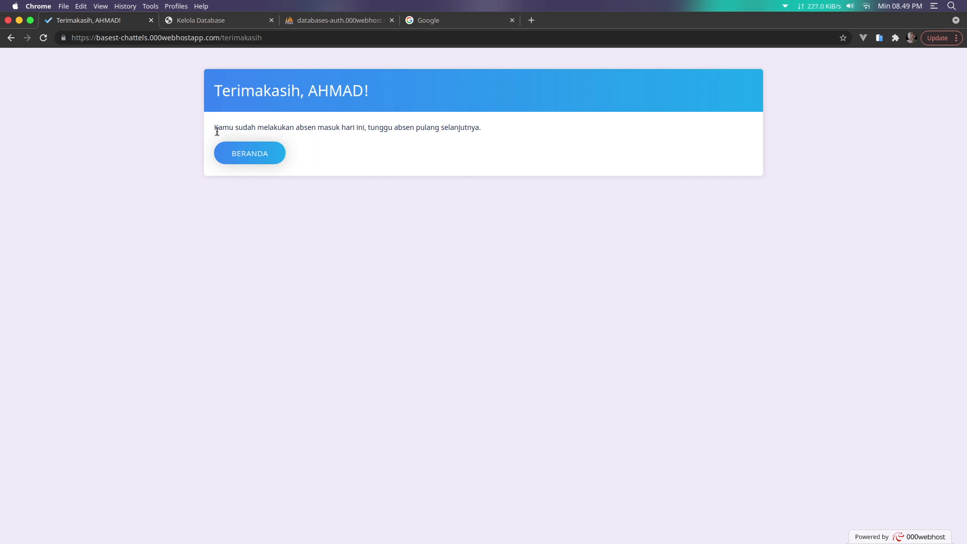
# Go to BERANDA and scroll down through Jadwal Absen to the Monitoring table
pyautogui.click(266, 161)
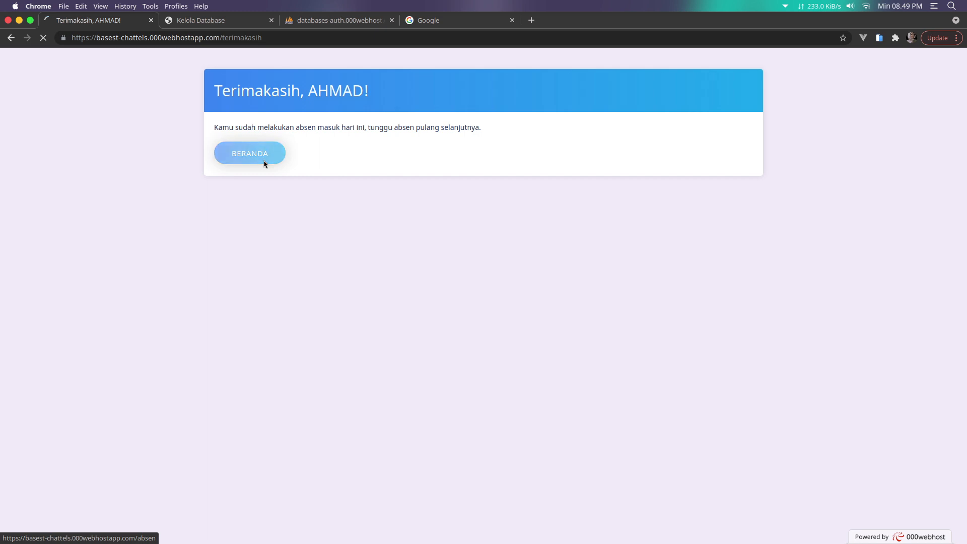
pyautogui.scroll(-2, 391, 262)
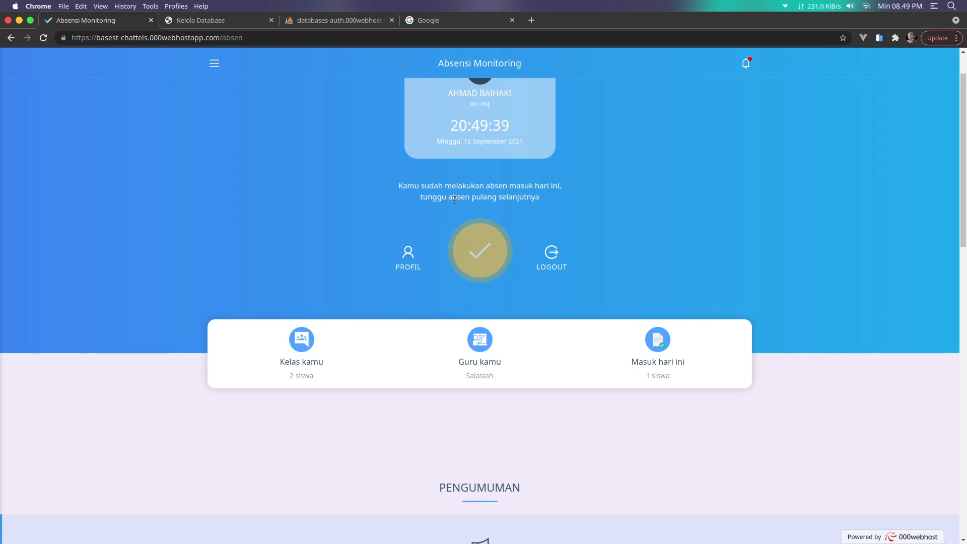
pyautogui.scroll(-8, 517, 201)
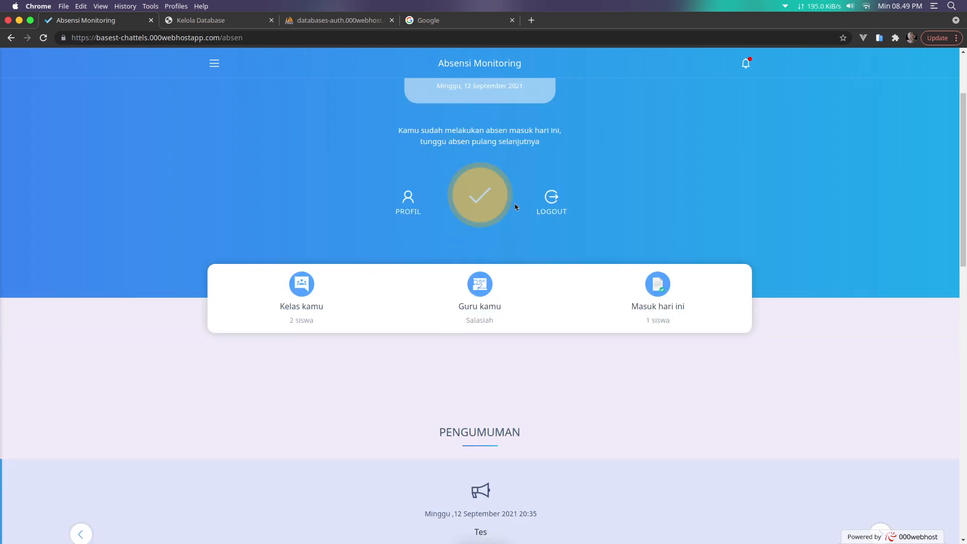
pyautogui.scroll(-3, 501, 246)
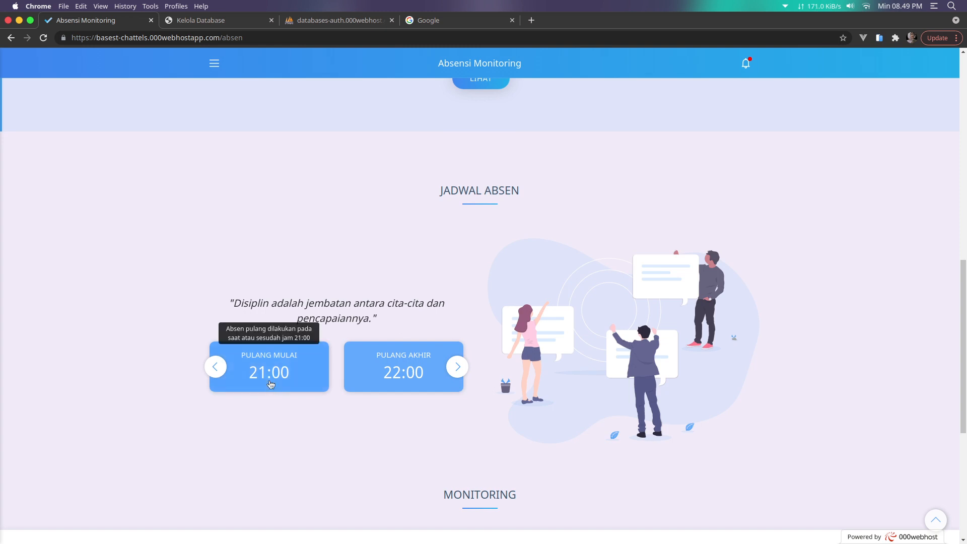
pyautogui.scroll(-1, 554, 362)
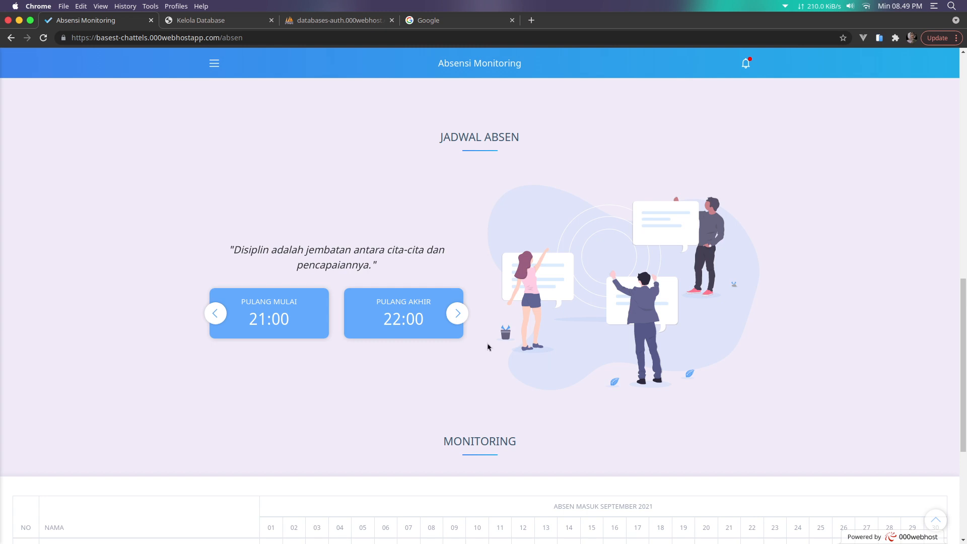
pyautogui.scroll(-3, 487, 347)
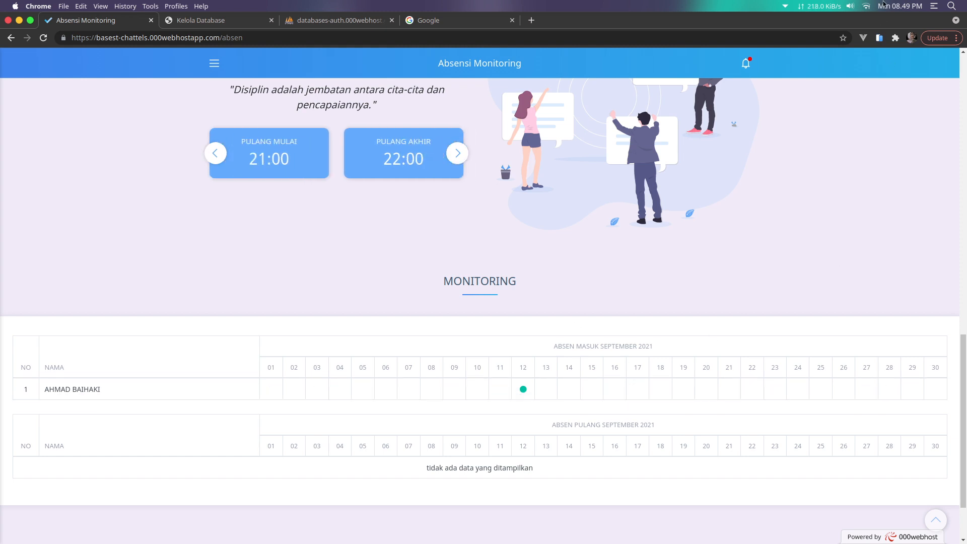
pyautogui.moveTo(884, 4)
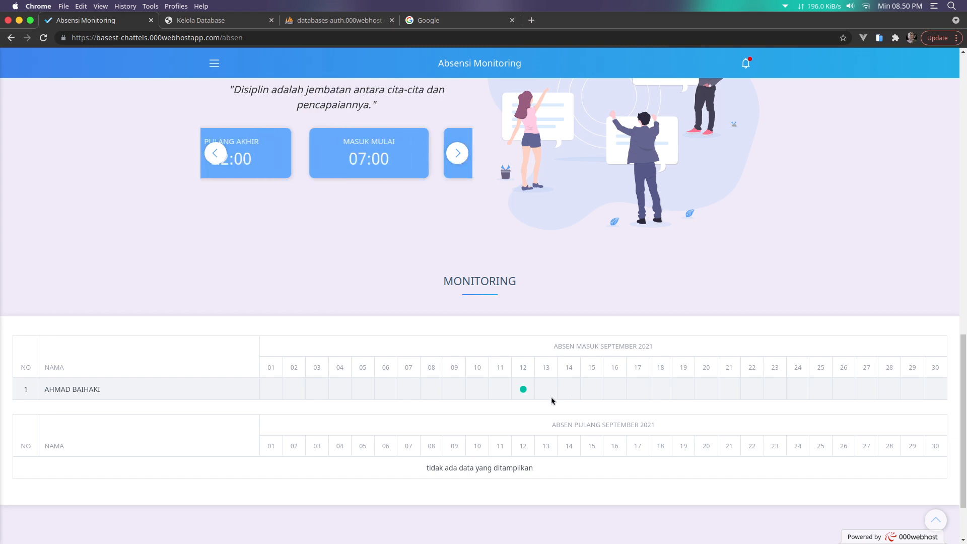
# Review the Monitoring table once more, scroll back to the top, and log the student out
pyautogui.scroll(10, 551, 400)
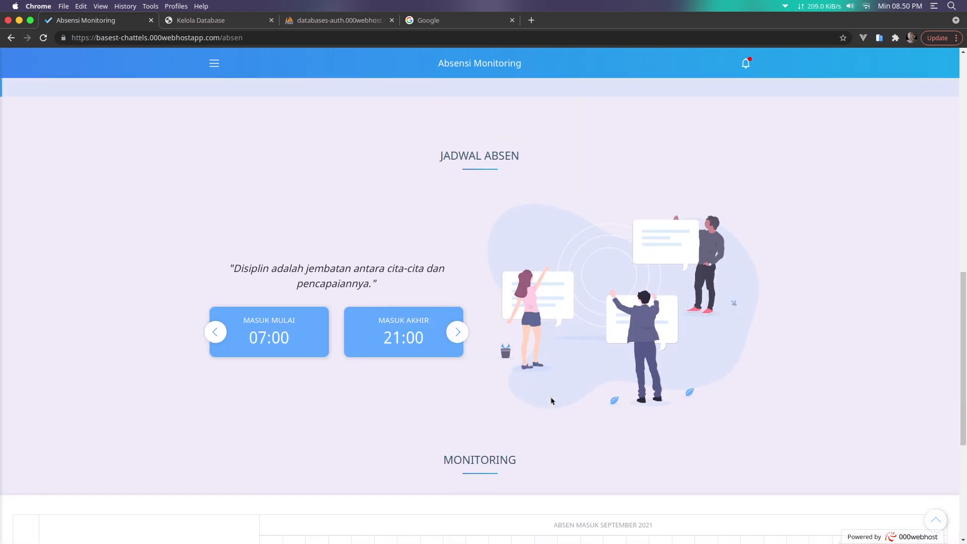
pyautogui.scroll(4, 551, 401)
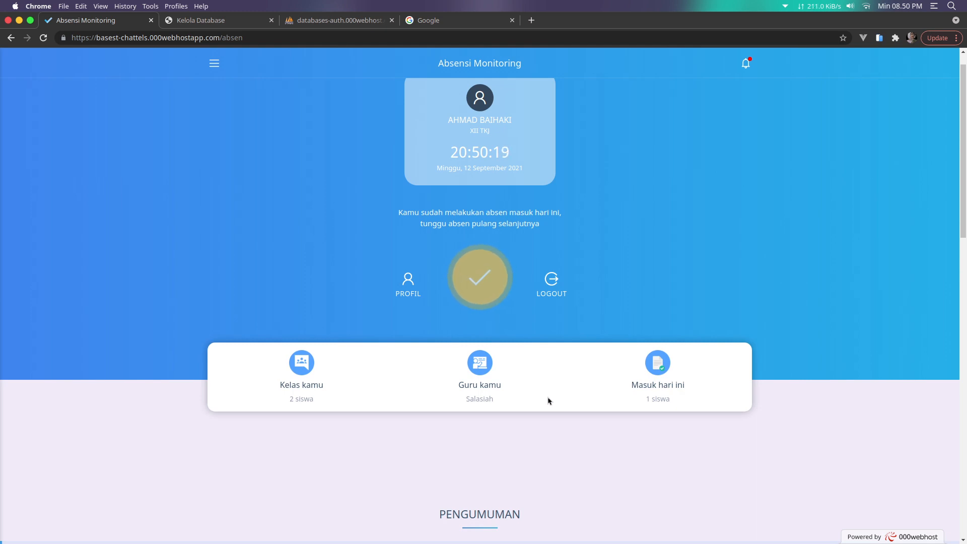
pyautogui.scroll(-10, 540, 400)
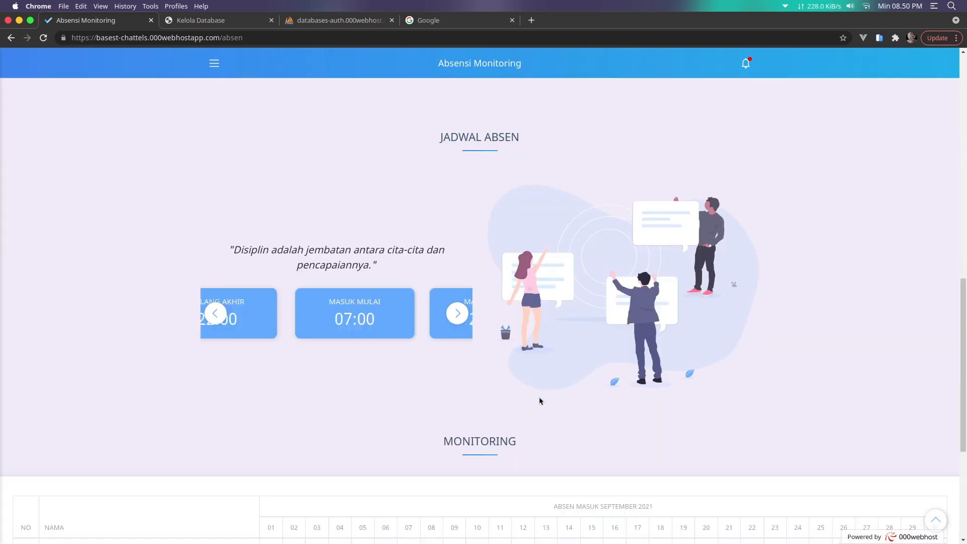
pyautogui.scroll(-4, 540, 401)
pyautogui.scroll(7, 540, 400)
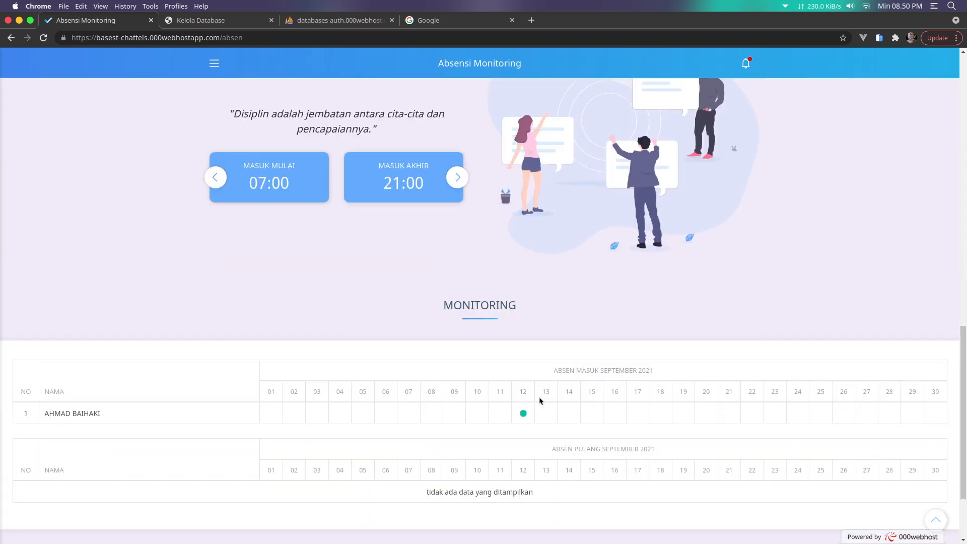
pyautogui.scroll(8, 540, 401)
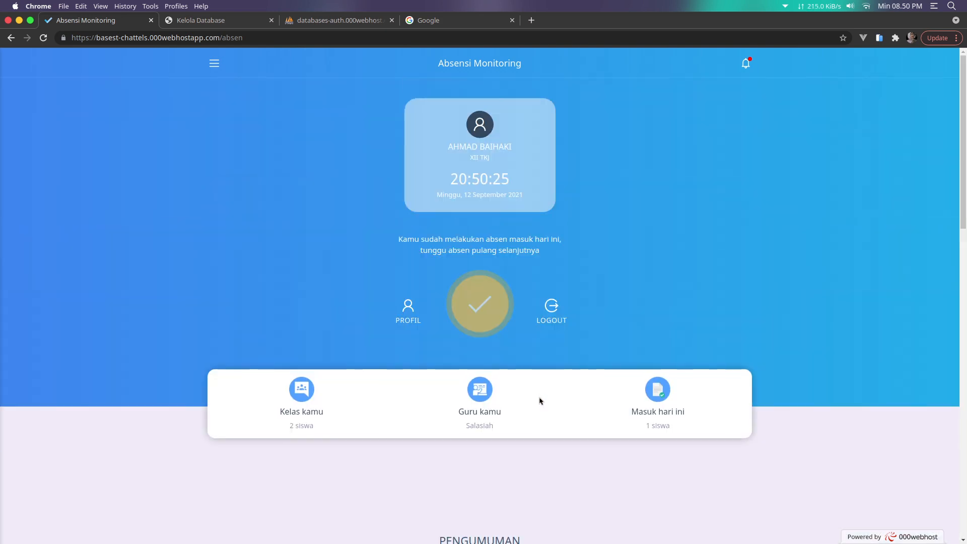
pyautogui.click(564, 313)
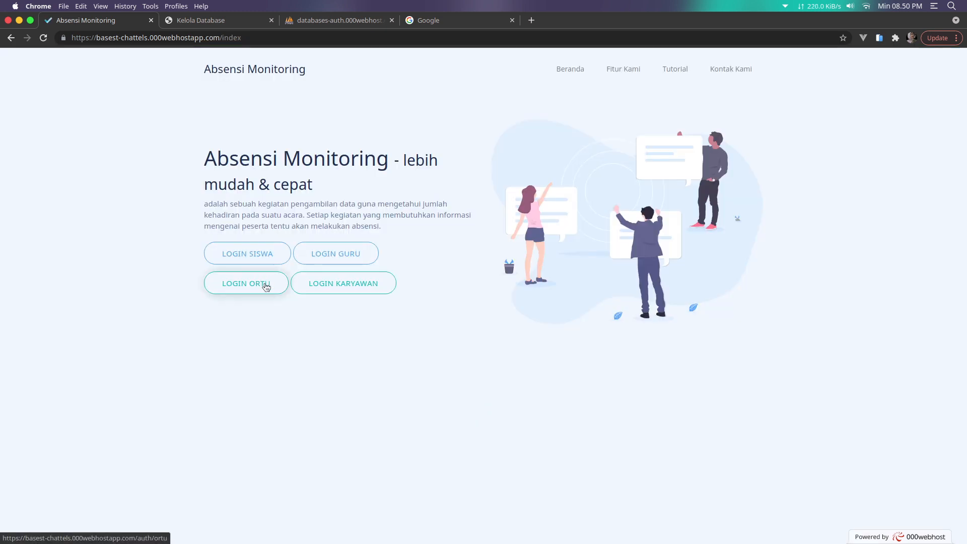
# Open the parent login page and stop the DroidCam connection
pyautogui.click(263, 283)
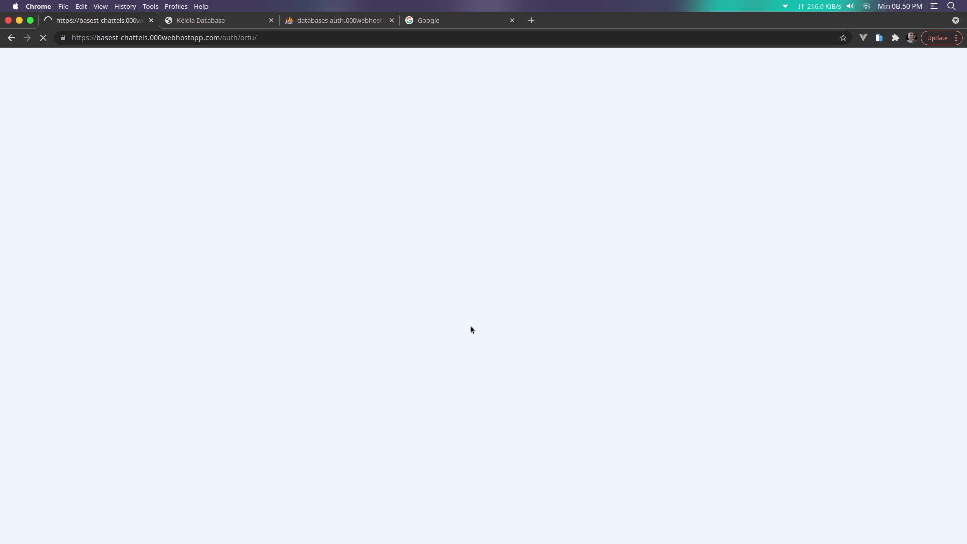
pyautogui.moveTo(547, 538)
pyautogui.click(751, 528)
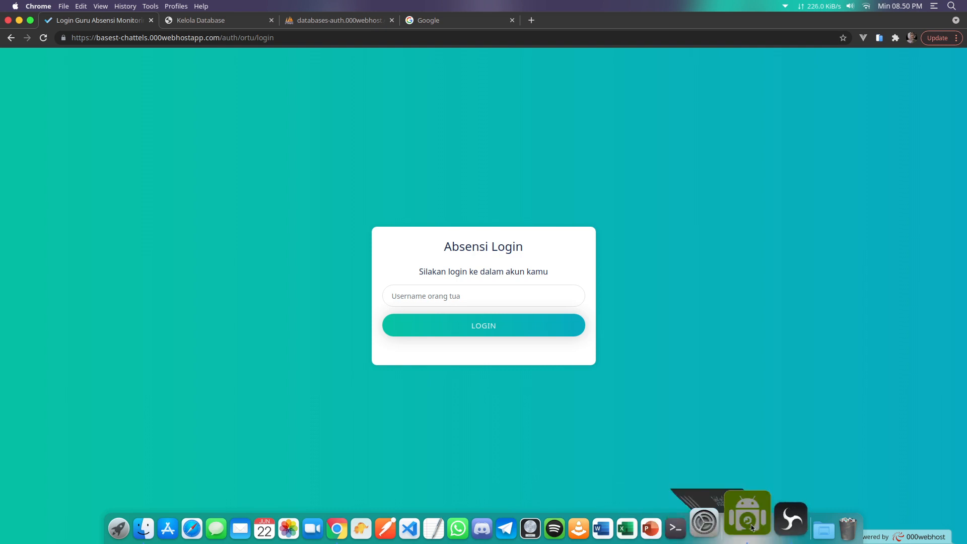
pyautogui.click(545, 271)
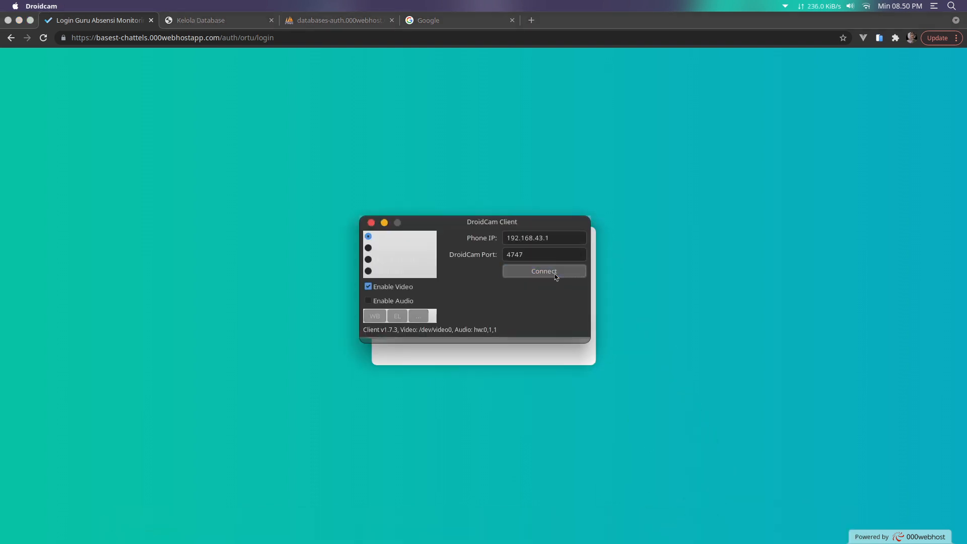
pyautogui.click(471, 441)
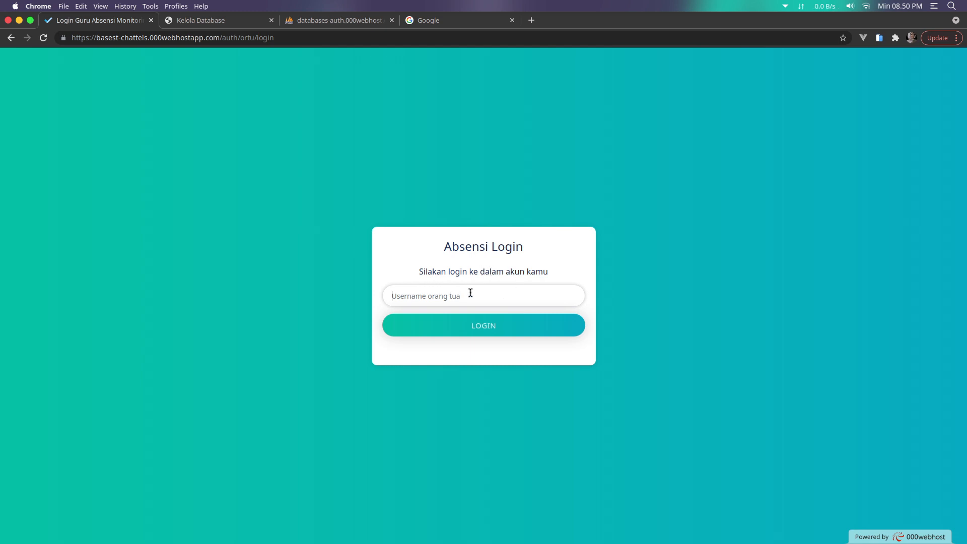
# Go back to the landing page and open the LOGIN GURU page
pyautogui.click(622, 315)
pyautogui.click(11, 38)
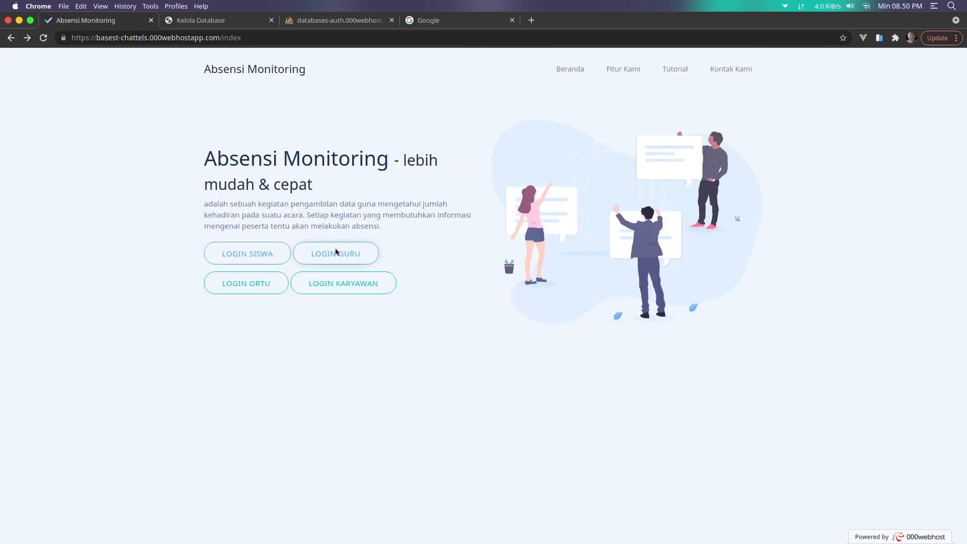
pyautogui.click(335, 253)
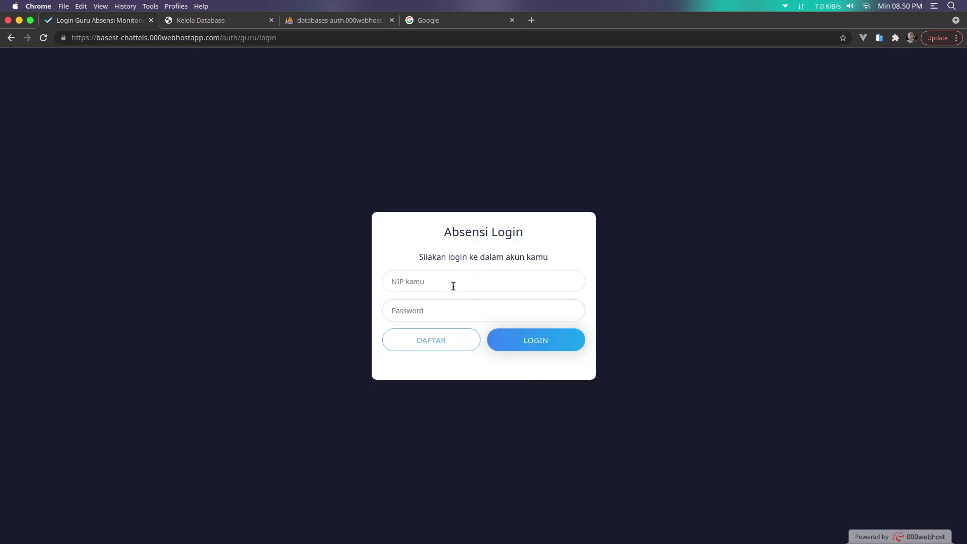
# Log in as the teacher with NIP 12345 and the teacher password
pyautogui.click(453, 286)
pyautogui.click(421, 324)
pyautogui.click(430, 315)
pyautogui.write('1')
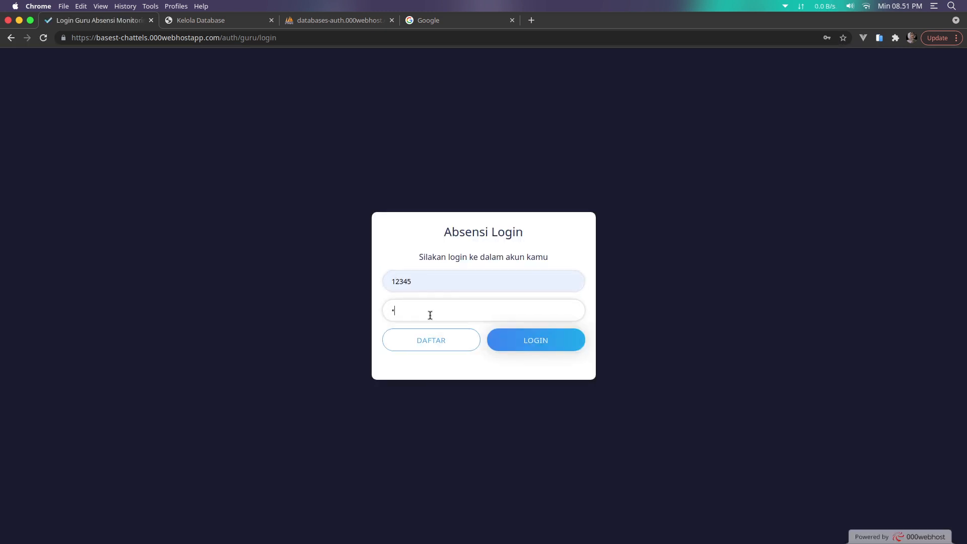
pyautogui.write('2345')
pyautogui.click(508, 348)
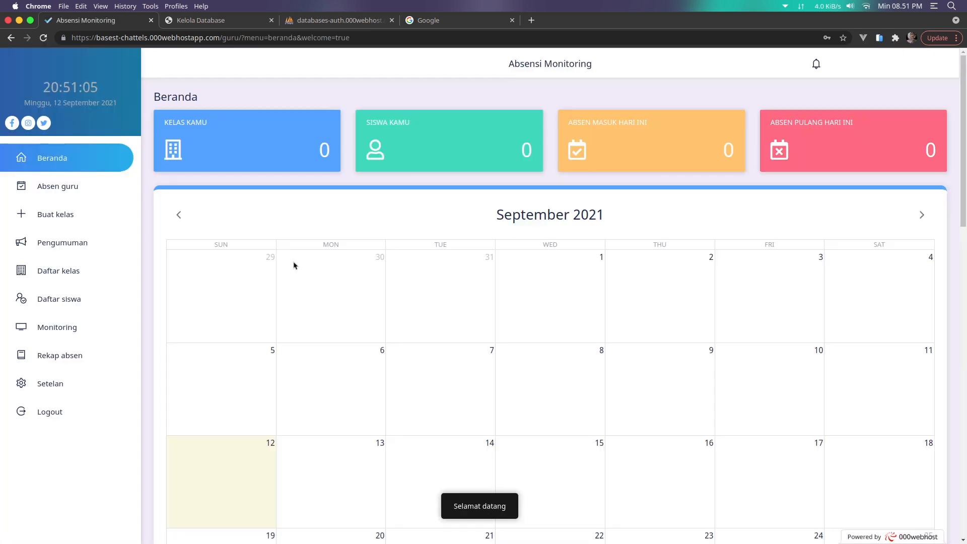
# Copy the first XII TKJ student's parent username, log out, and start the parent login
pyautogui.click(80, 300)
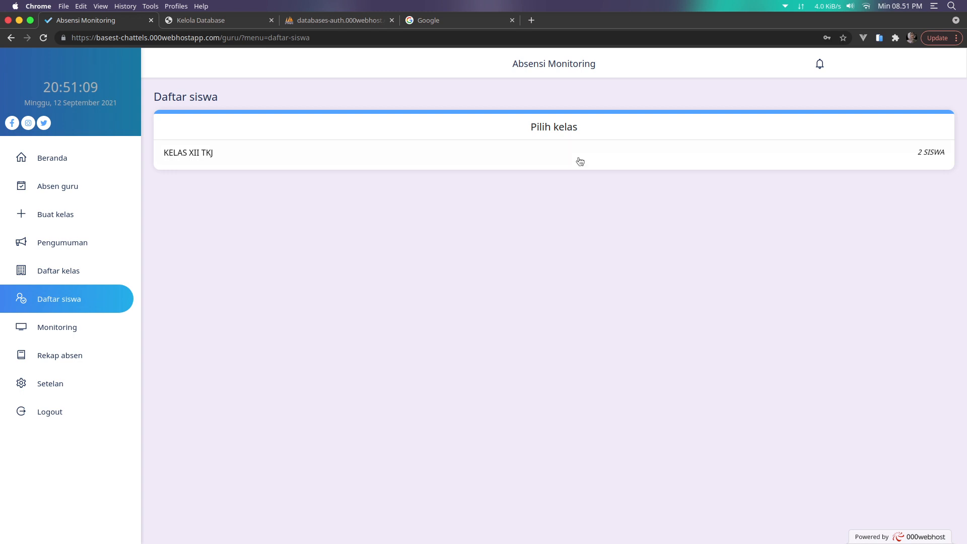
pyautogui.click(579, 160)
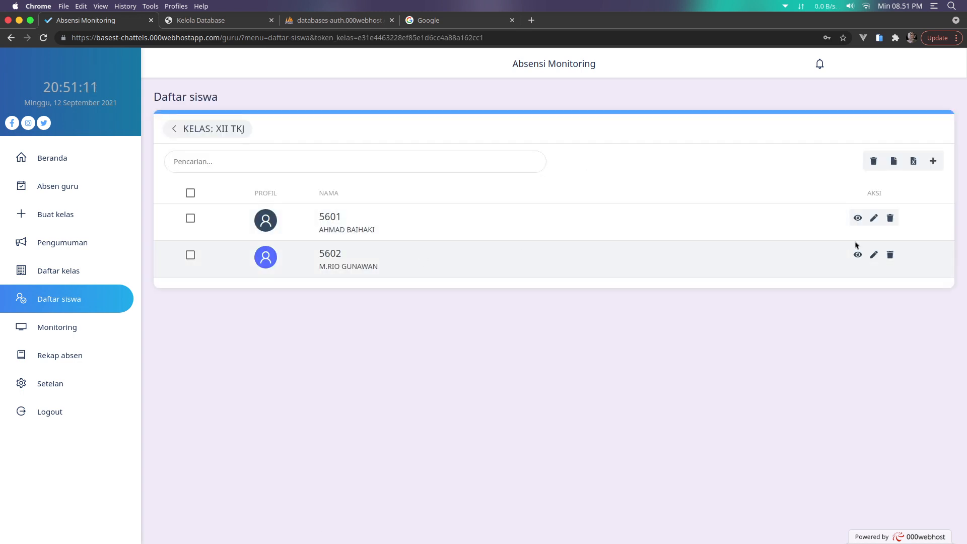
pyautogui.click(857, 218)
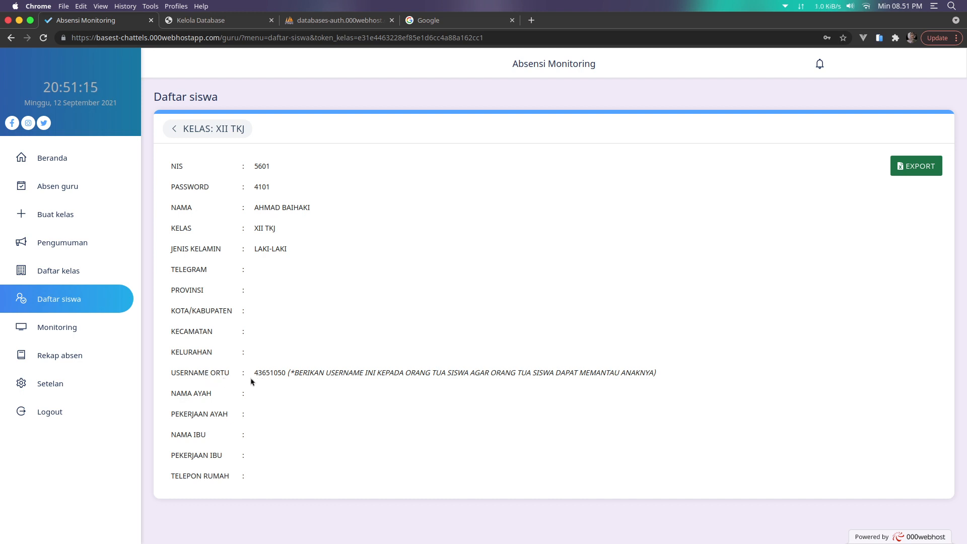
pyautogui.doubleClick(270, 375)
pyautogui.hotkey('ctrl', 'c')
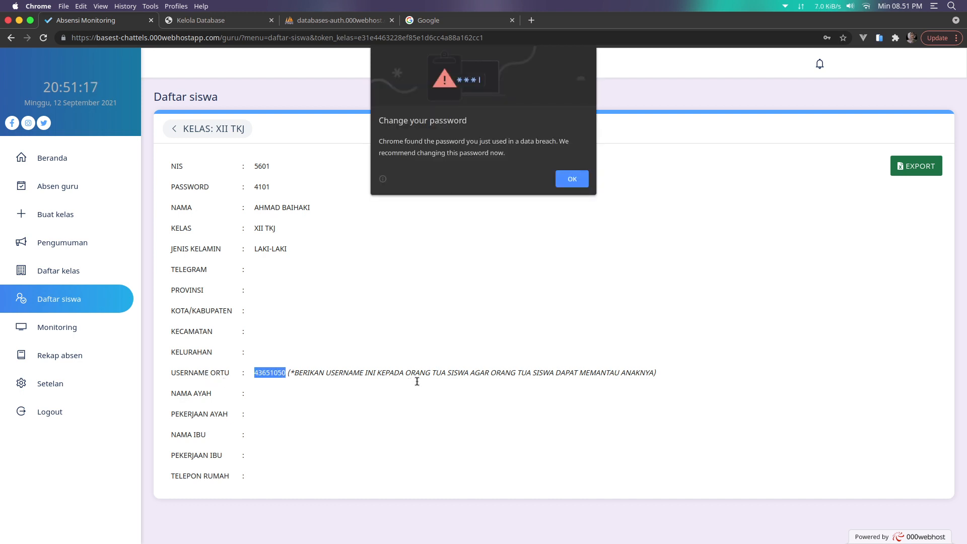
pyautogui.click(579, 184)
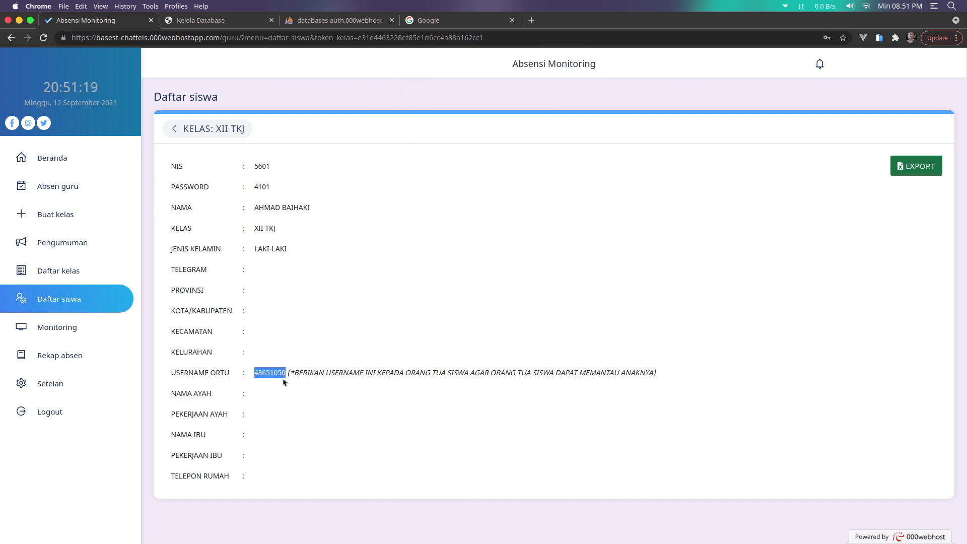
pyautogui.click(80, 411)
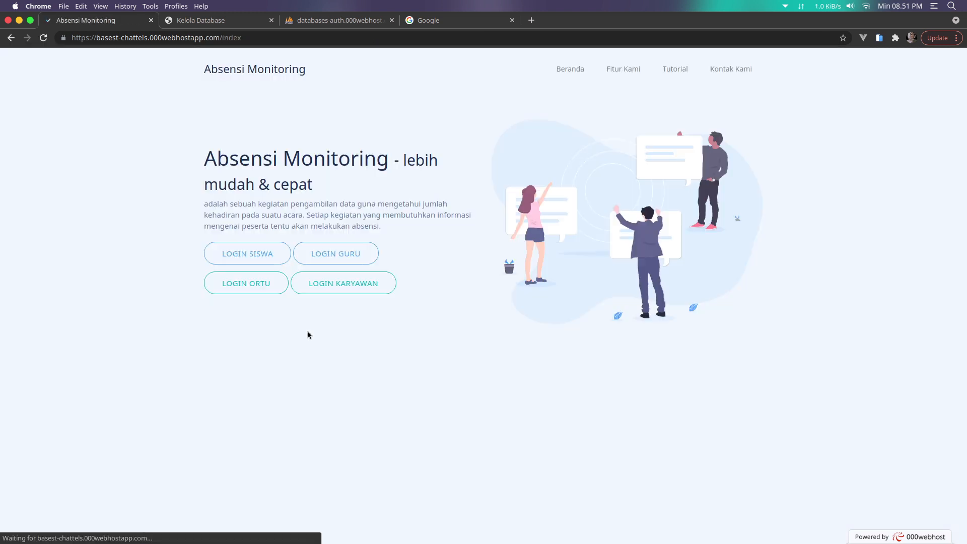
pyautogui.click(256, 285)
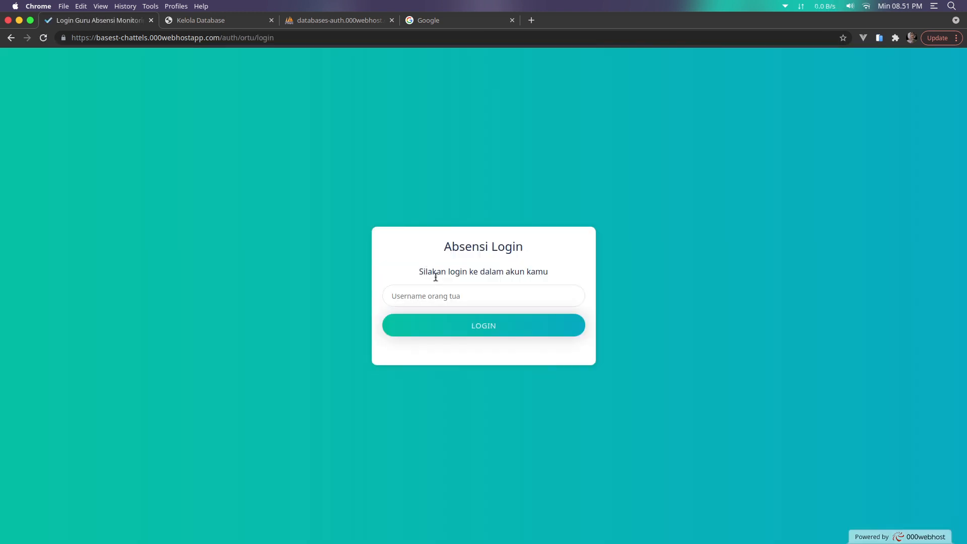
# Log in with the pasted parent username and open the day-12 check-in details
pyautogui.click(447, 298)
pyautogui.hotkey('ctrl', 'v')
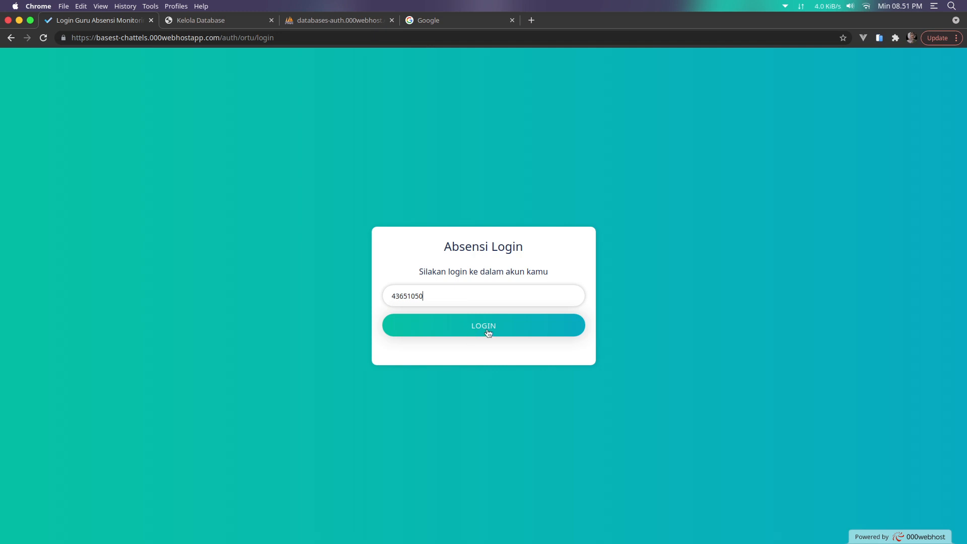
pyautogui.click(488, 333)
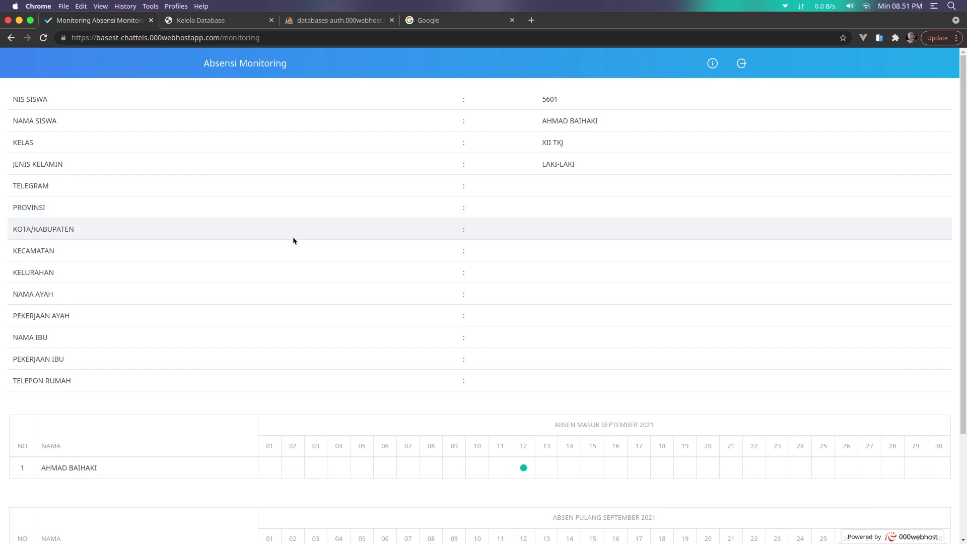
pyautogui.scroll(-5, 456, 243)
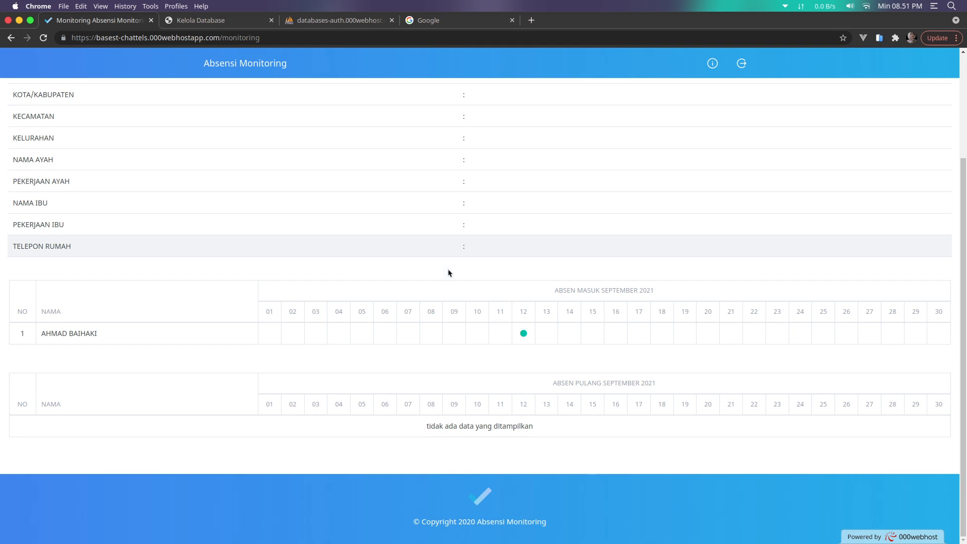
pyautogui.scroll(5, 448, 277)
pyautogui.scroll(-5, 504, 322)
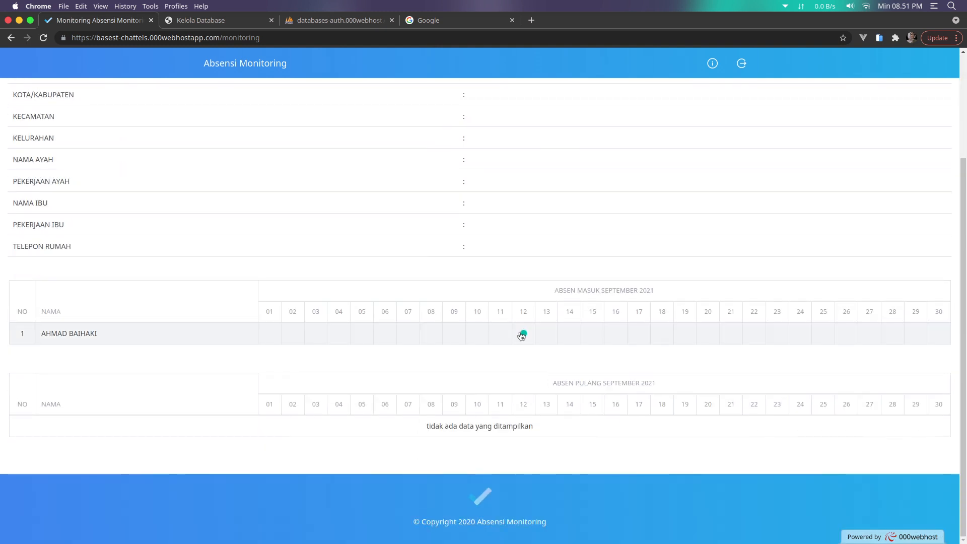
pyautogui.click(522, 333)
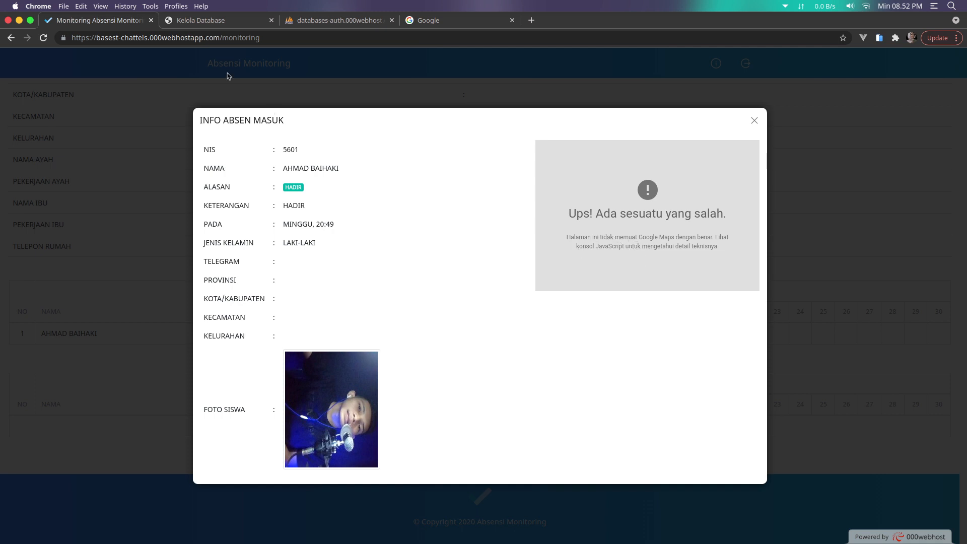
# Check phpMyAdmin, then close and reopen the day-12 INFO ABSEN MASUK details twice
pyautogui.click(335, 22)
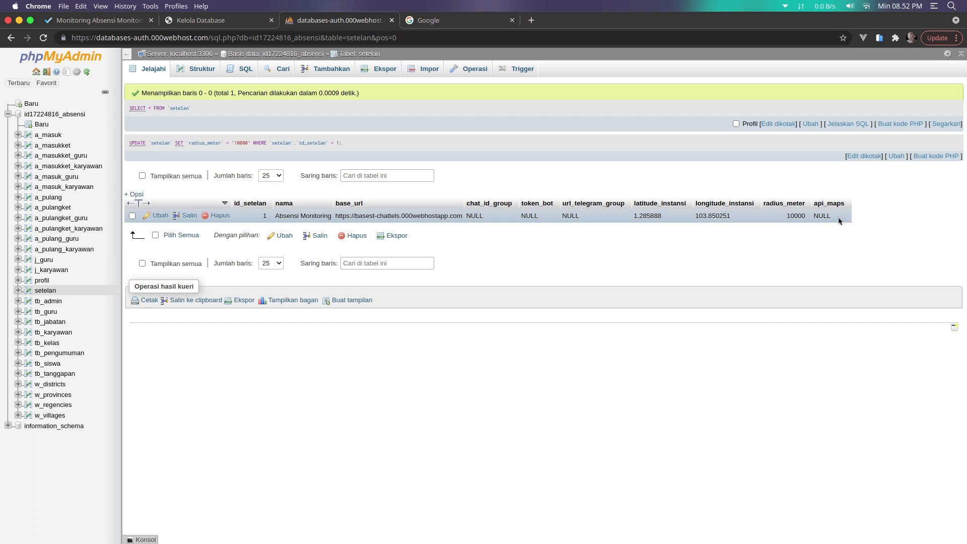
pyautogui.click(118, 20)
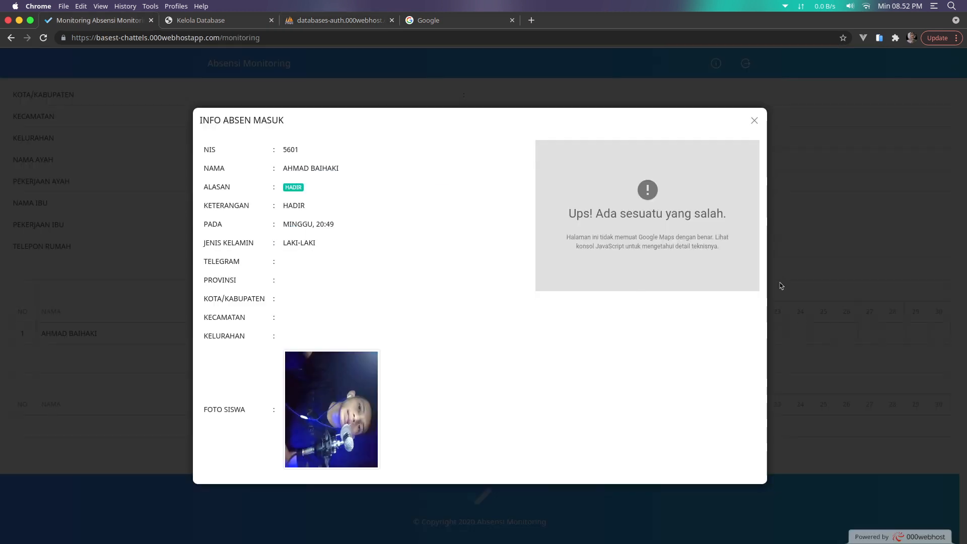
pyautogui.click(754, 121)
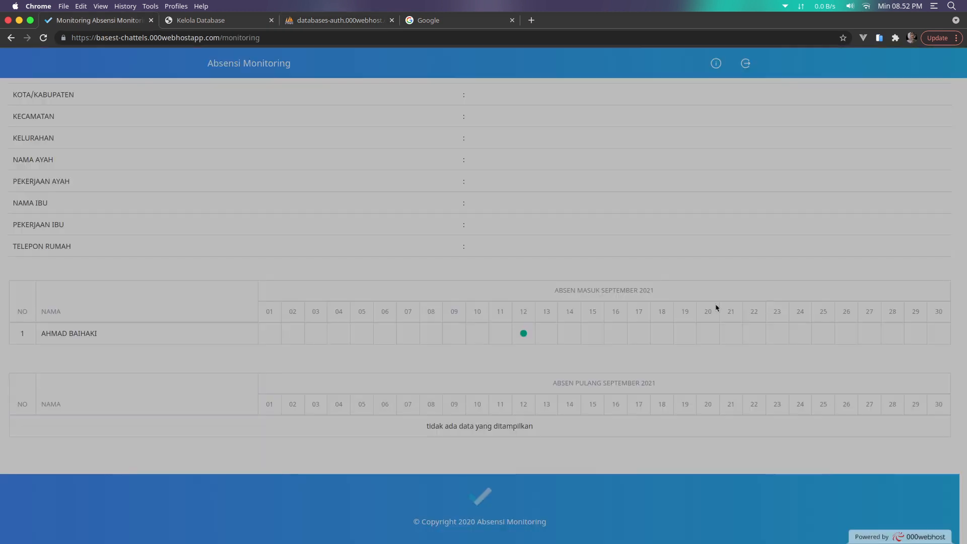
pyautogui.click(523, 334)
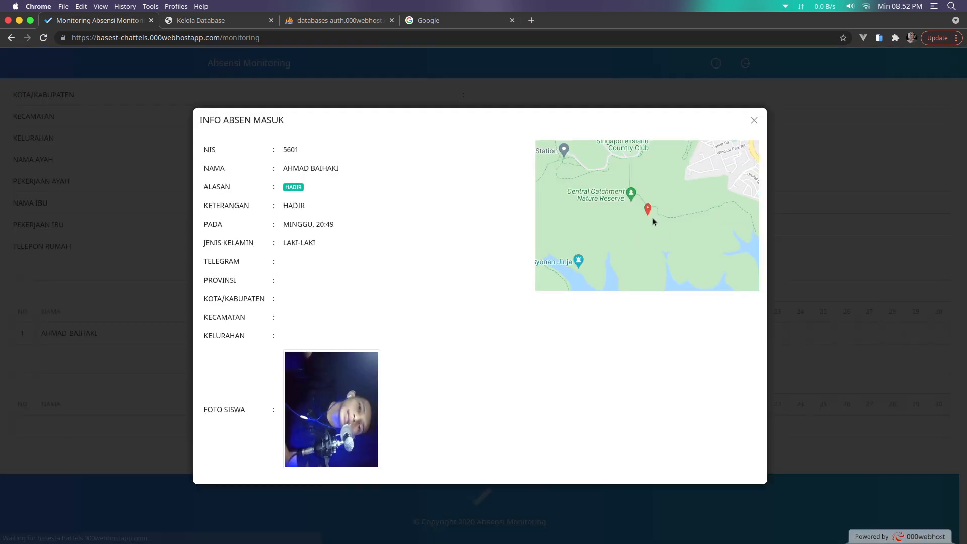
pyautogui.click(805, 376)
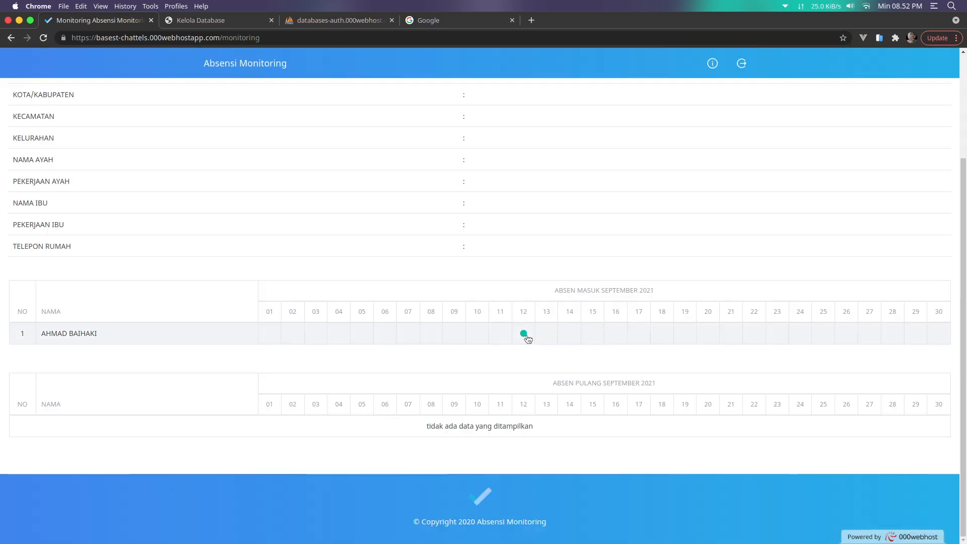
pyautogui.click(525, 334)
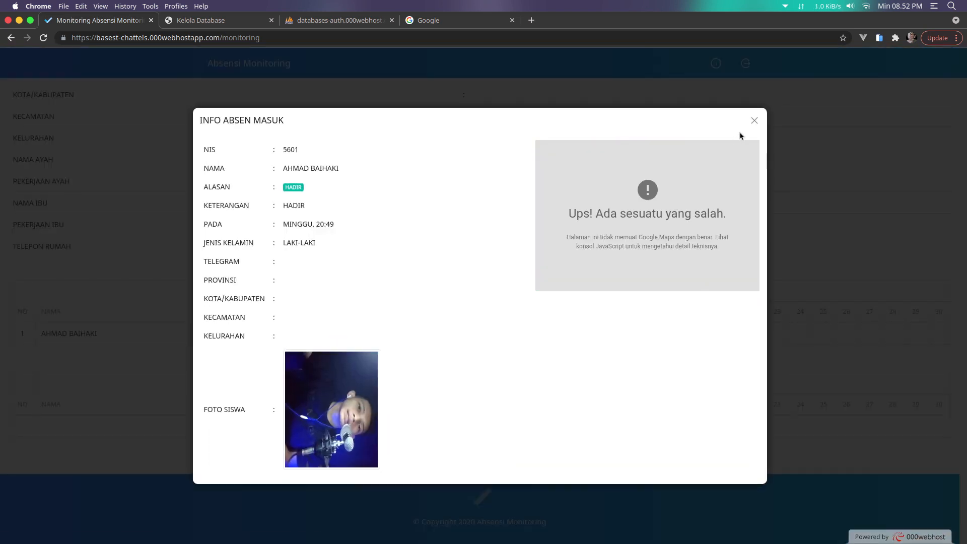
pyautogui.click(753, 123)
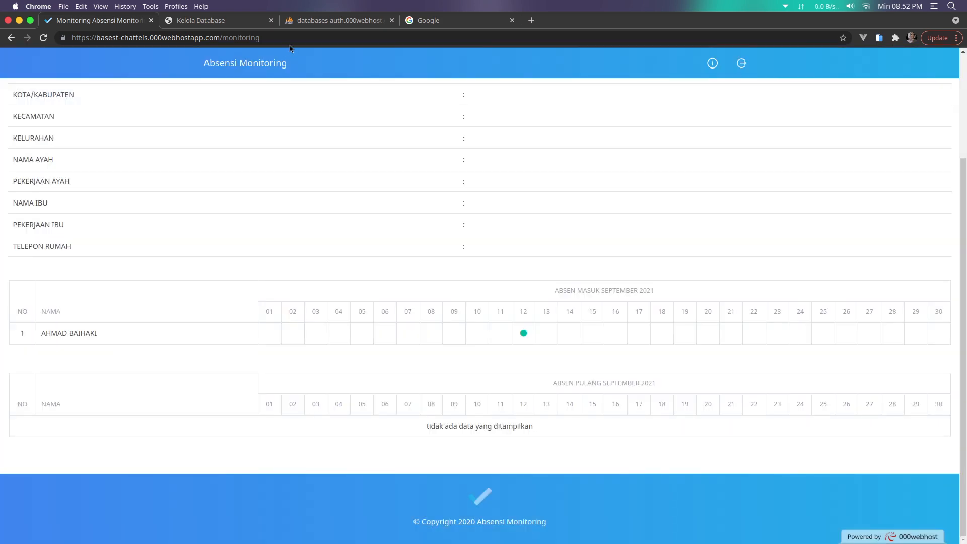
# Recheck the settings table, view the class and teacher info, and sign out as parent
pyautogui.click(332, 21)
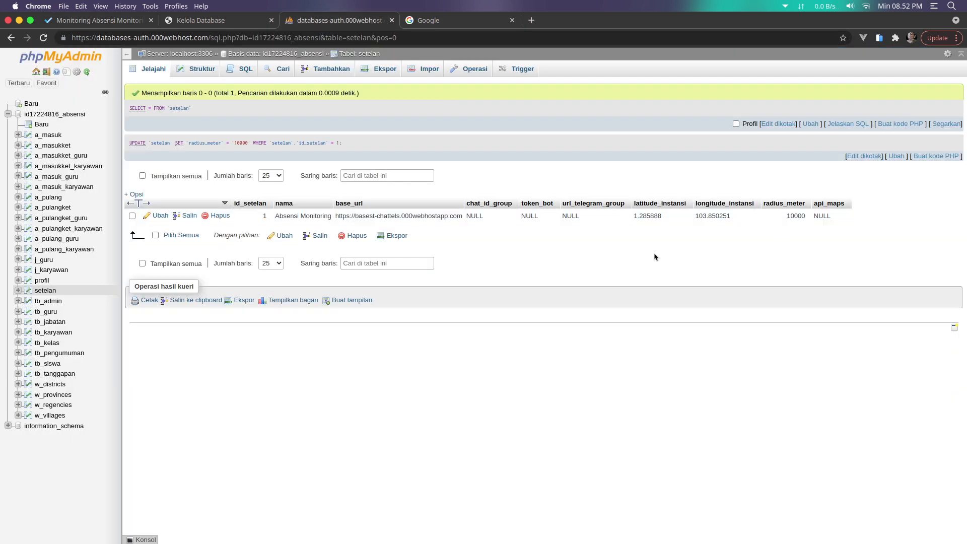
pyautogui.click(120, 21)
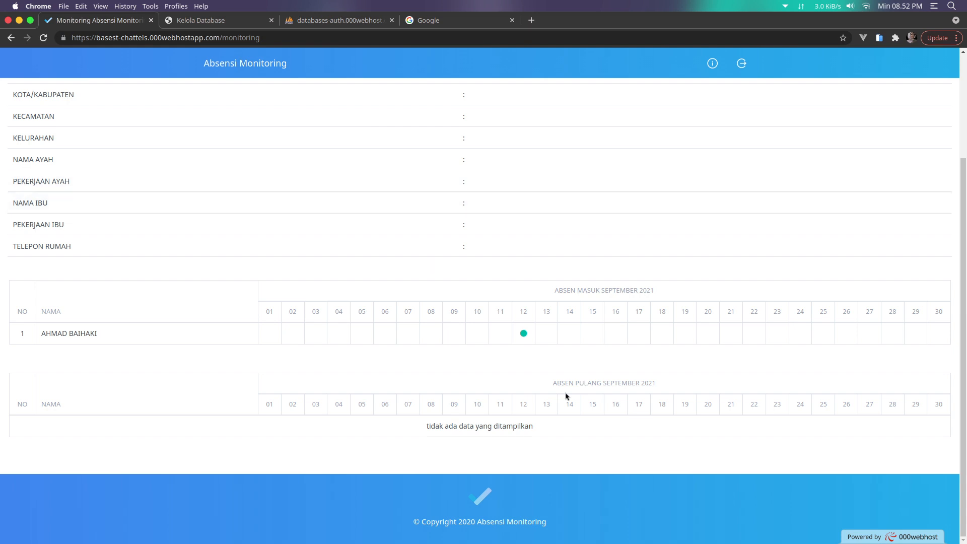
pyautogui.scroll(3, 535, 401)
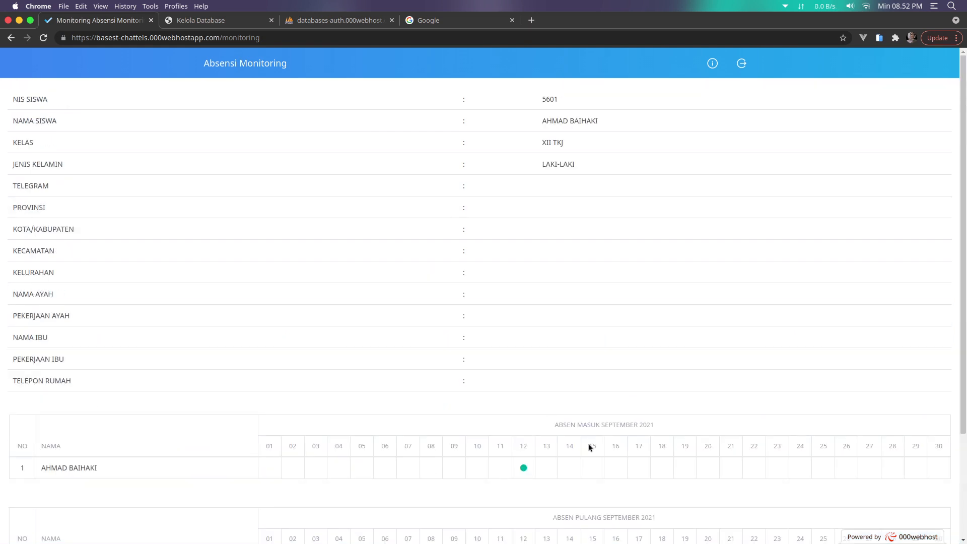
pyautogui.click(711, 65)
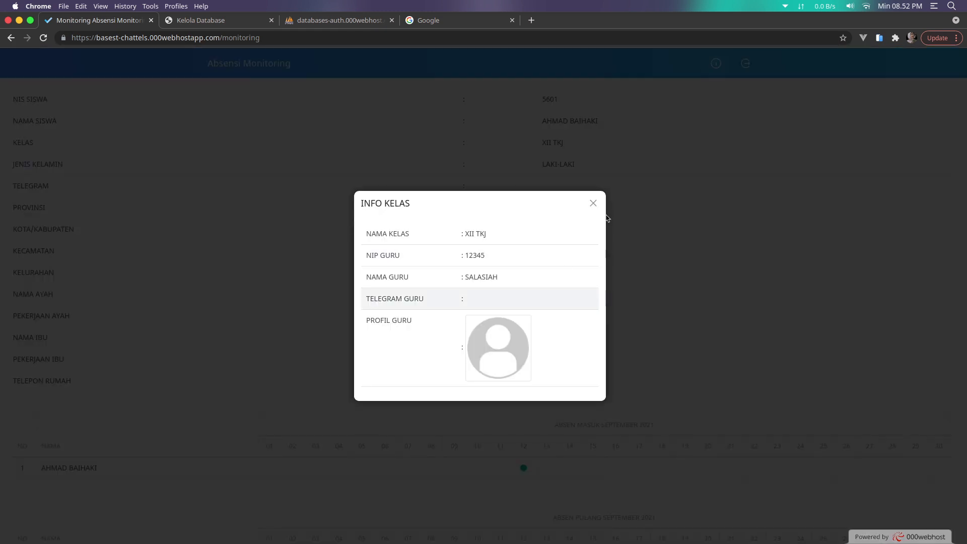
pyautogui.click(593, 201)
pyautogui.click(742, 62)
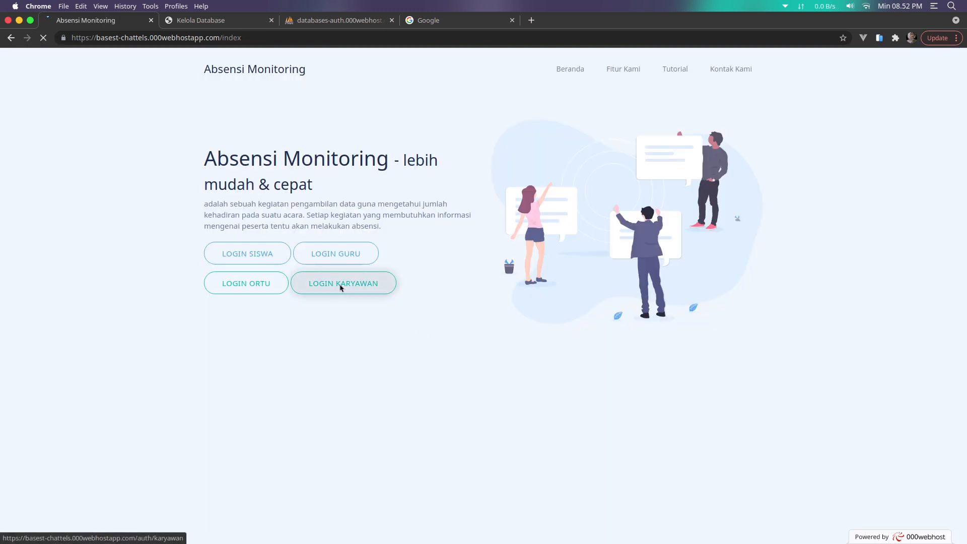
pyautogui.click(342, 286)
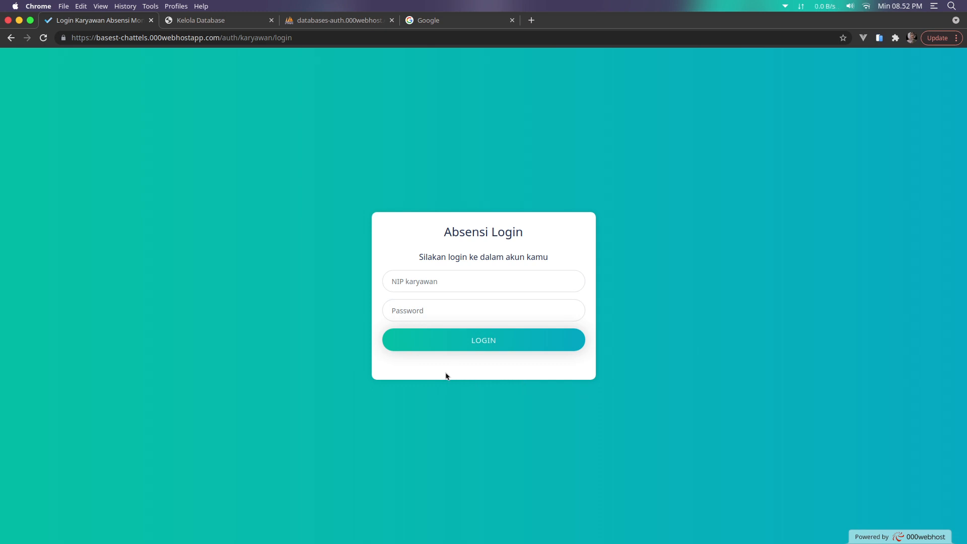
pyautogui.click(440, 289)
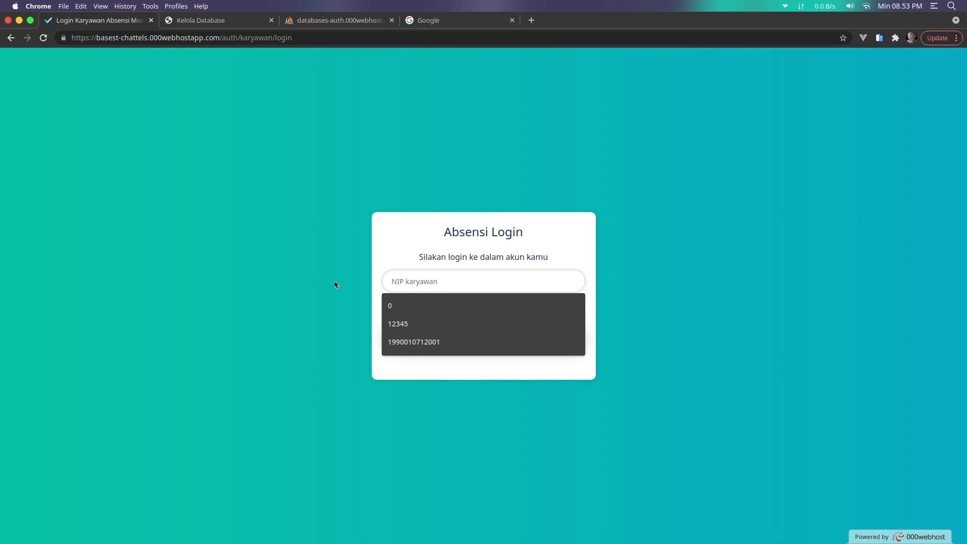
pyautogui.click(396, 311)
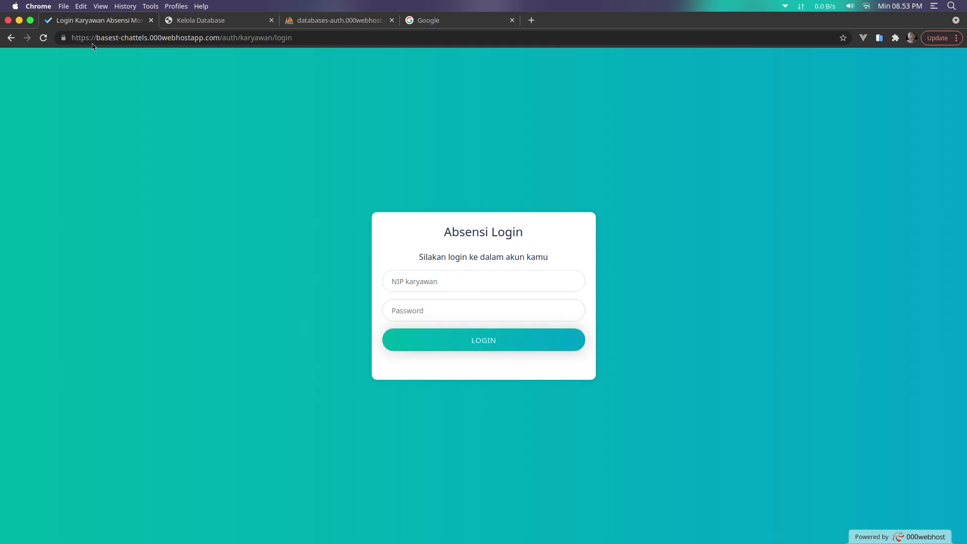
pyautogui.click(10, 38)
pyautogui.click(232, 38)
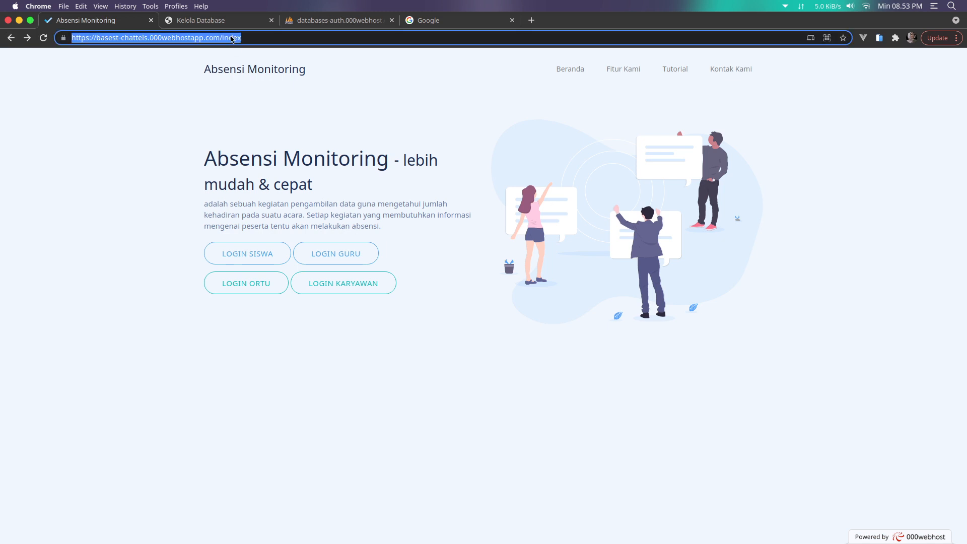
# Log in on the admin URL with the admin credentials and open the empty KARYAWAN list
pyautogui.doubleClick(232, 38)
pyautogui.write('adm')
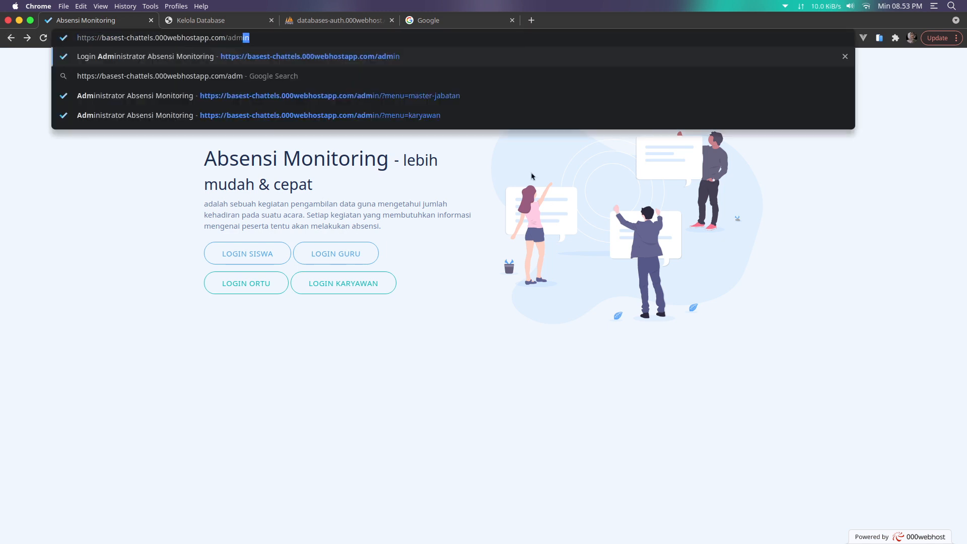
pyautogui.press('Return')
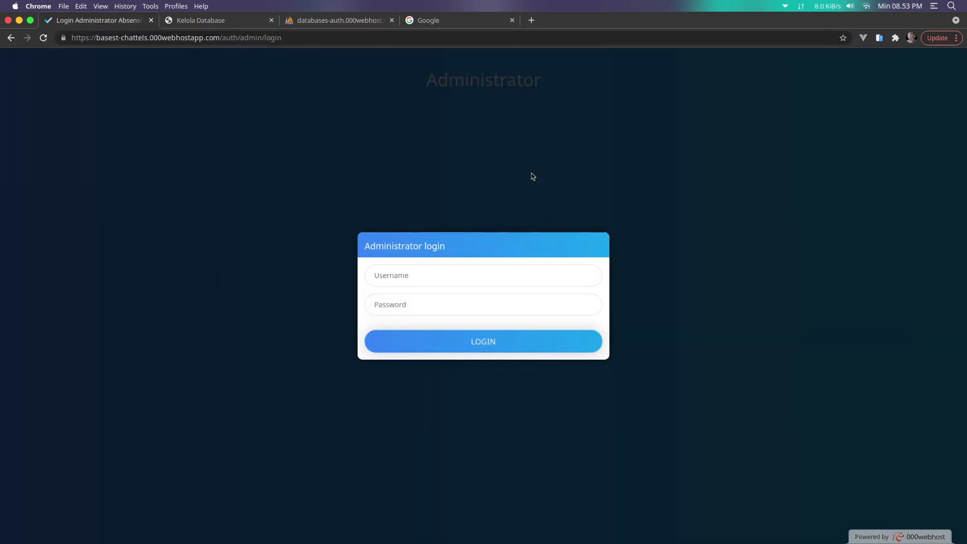
pyautogui.press('Tab')
pyautogui.write('adminku')
pyautogui.press('Tab')
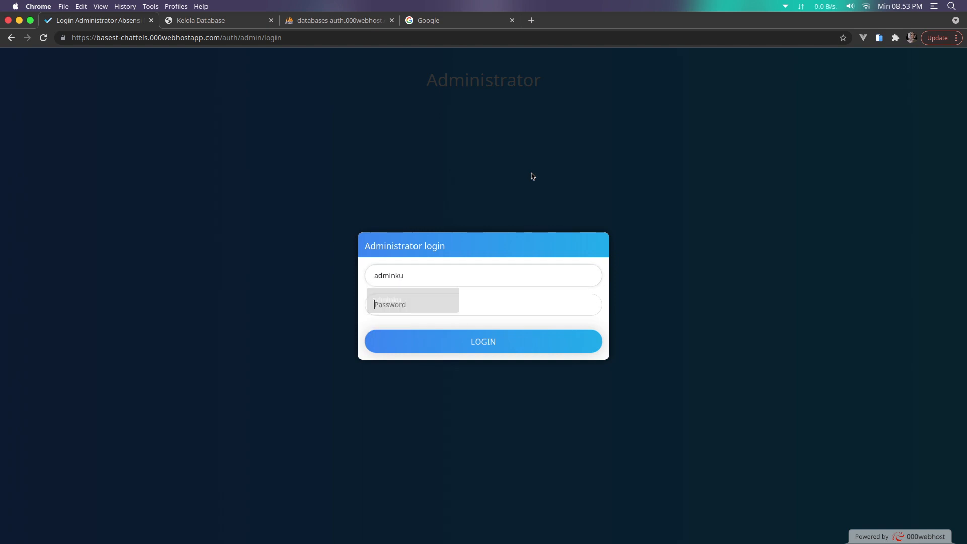
pyautogui.write('•••••••')
pyautogui.press('Return')
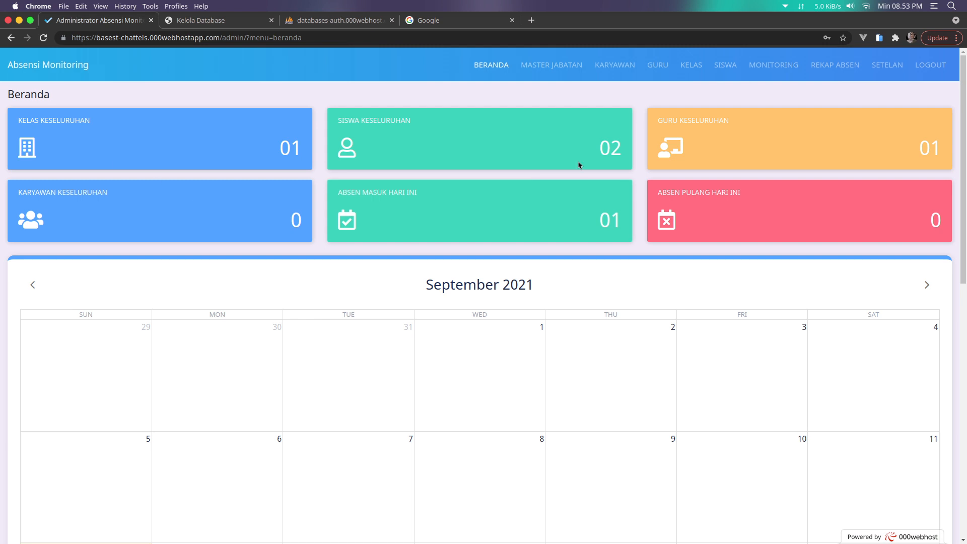
pyautogui.click(611, 70)
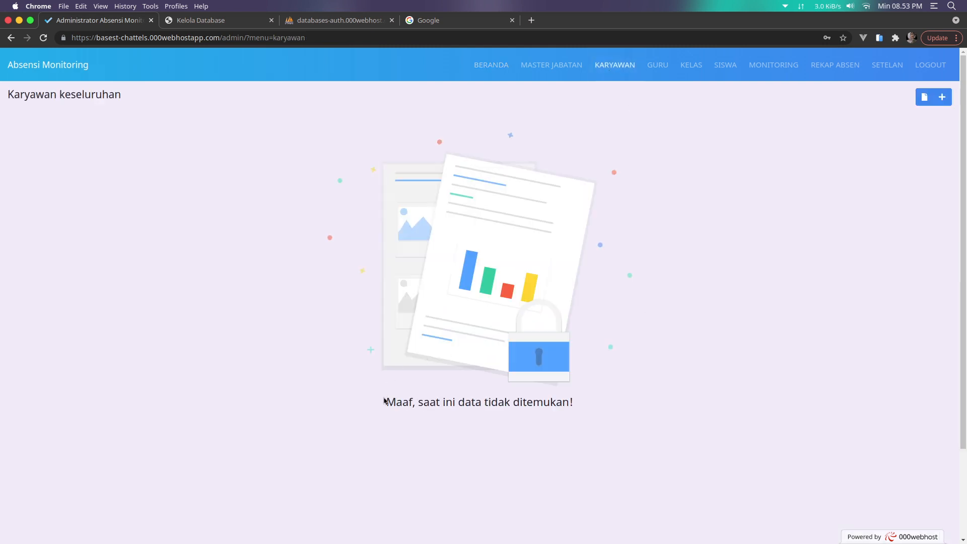
# Open the employee import form, then start a blank spreadsheet in Google Sheets from the apps panel
pyautogui.click(925, 99)
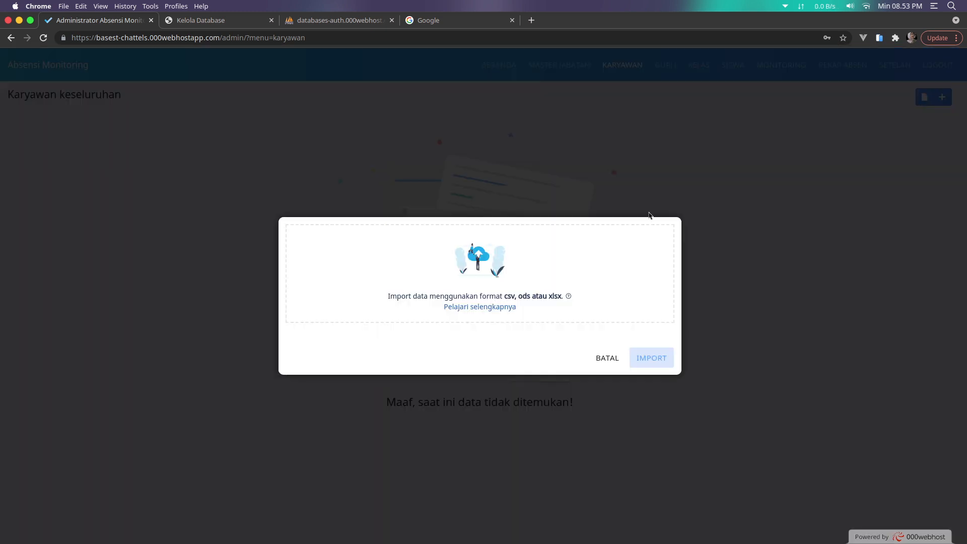
pyautogui.click(441, 21)
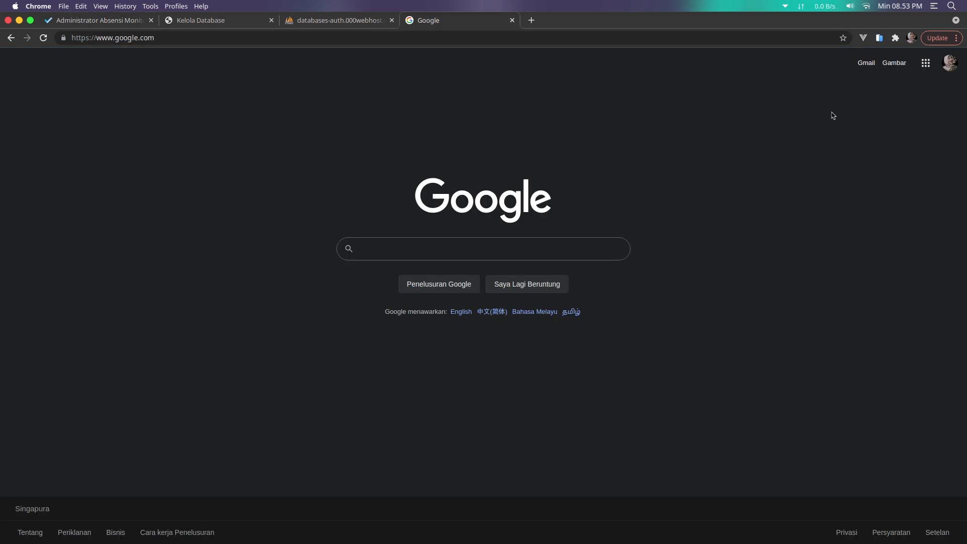
pyautogui.click(947, 67)
pyautogui.click(925, 64)
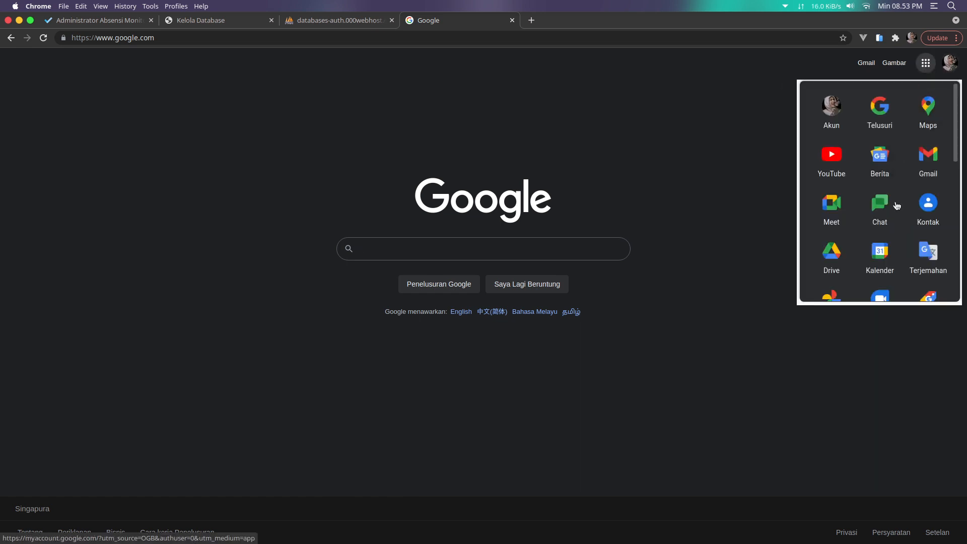
pyautogui.scroll(-1, 889, 222)
pyautogui.scroll(-2, 890, 223)
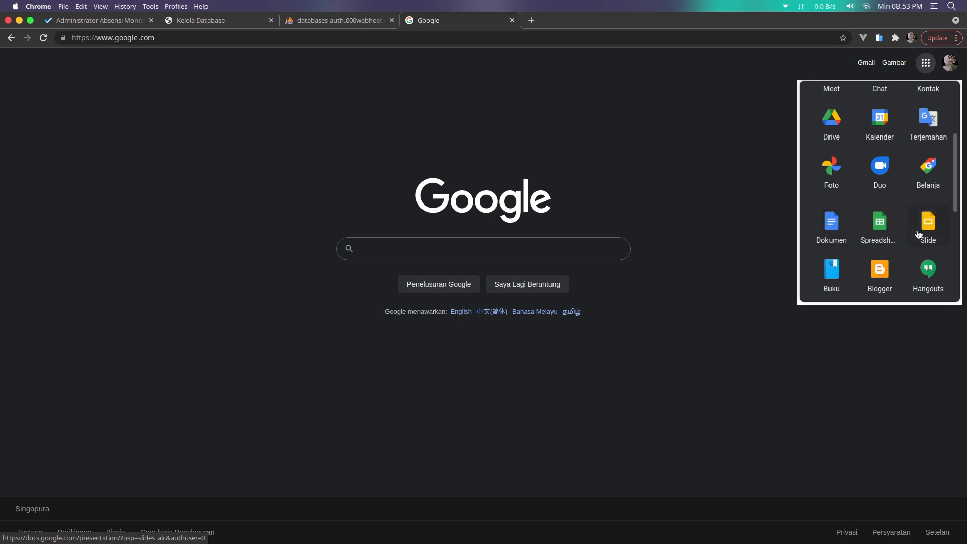
pyautogui.click(891, 238)
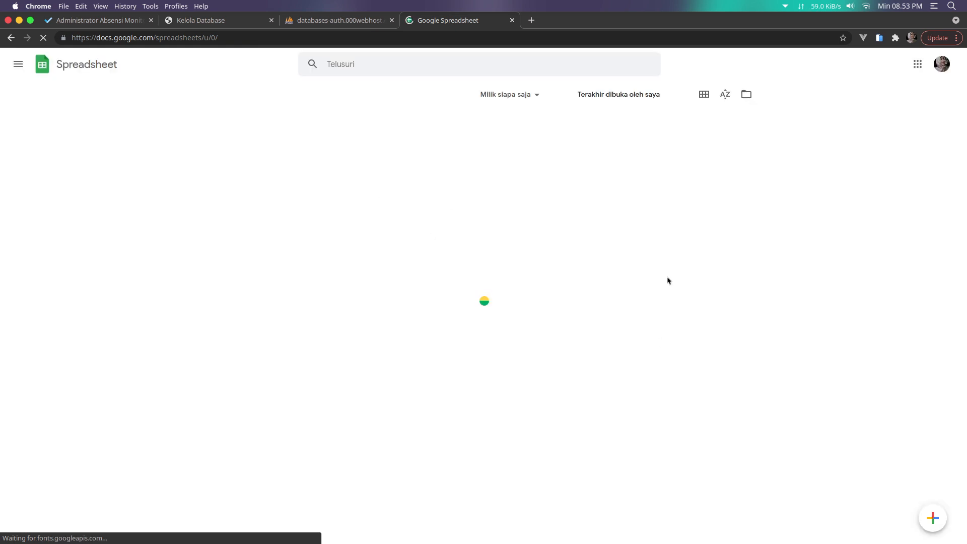
pyautogui.click(933, 519)
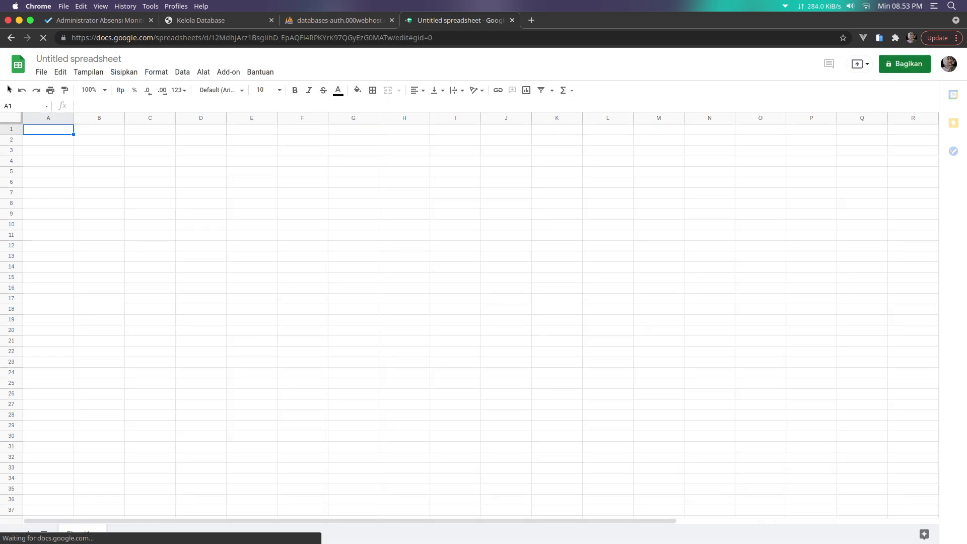
# Upload TEMPLATE IMPORT SISWA.ods into Google Sheets by dragging it from the file manager
pyautogui.click(44, 72)
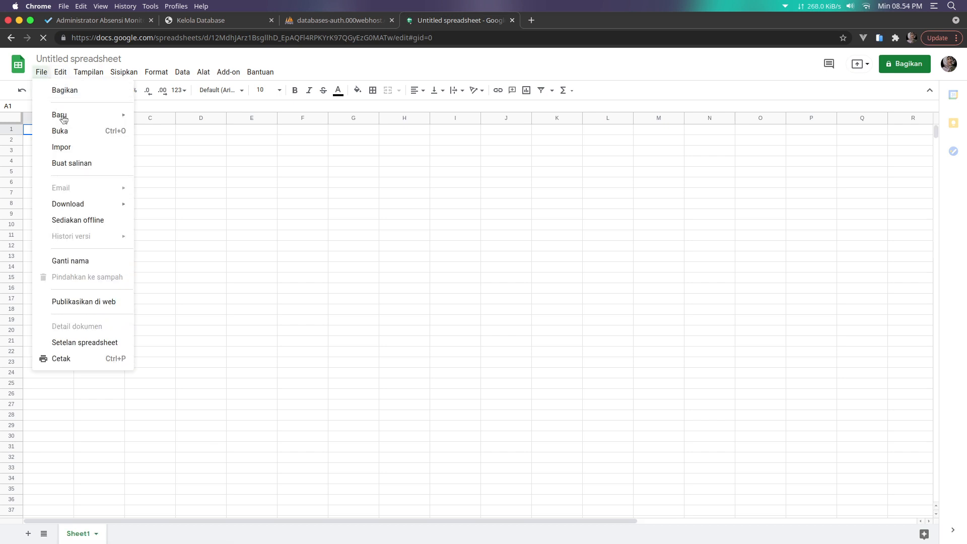
pyautogui.click(62, 132)
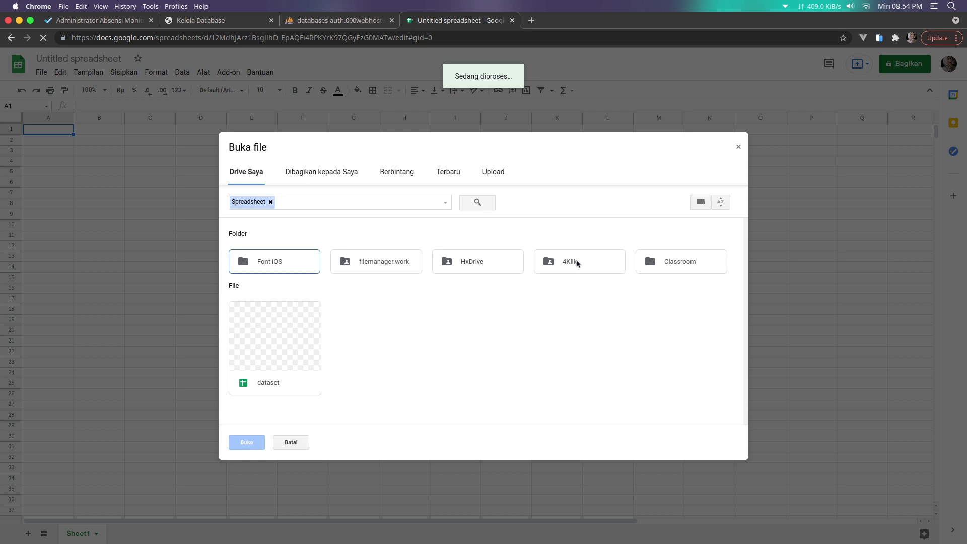
pyautogui.click(486, 171)
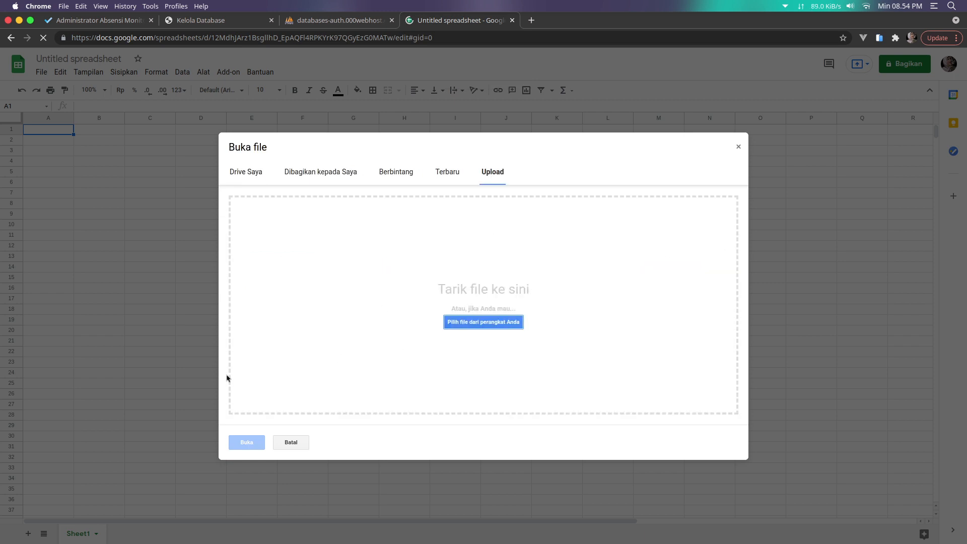
pyautogui.click(168, 535)
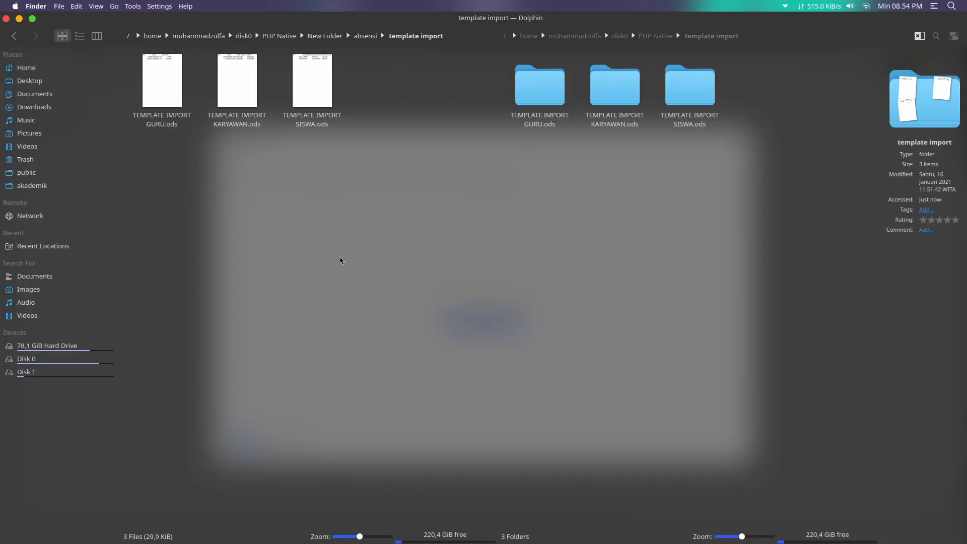
pyautogui.moveTo(357, 179); pyautogui.dragTo(292, 247)
pyautogui.click(329, 172)
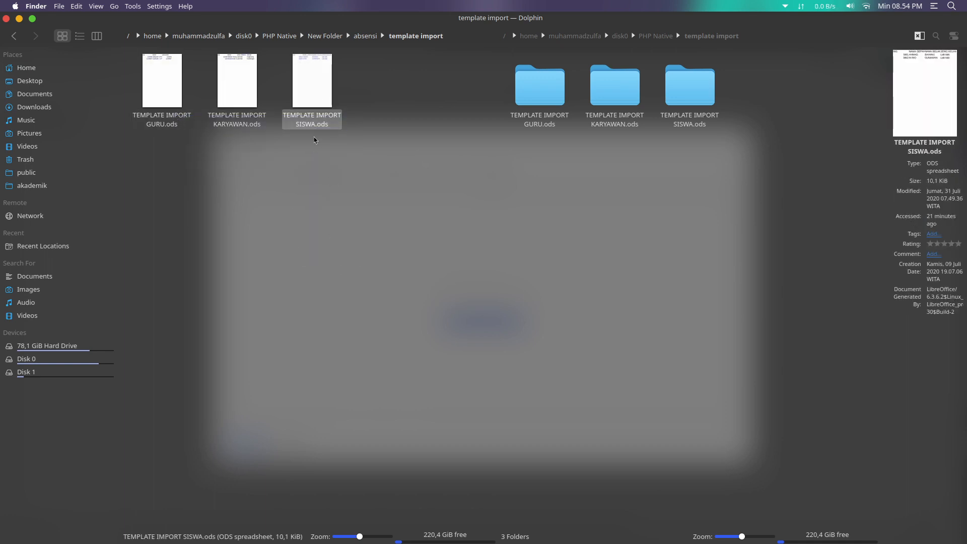
pyautogui.moveTo(313, 118); pyautogui.dragTo(475, 324)
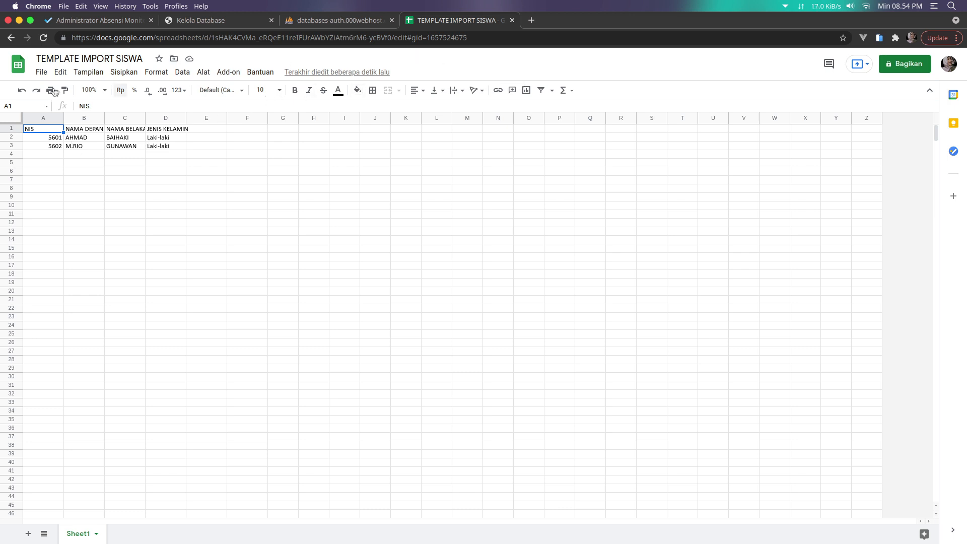
# Upload TEMPLATE IMPORT KARYAWAN.ods into Google Sheets from the file manager
pyautogui.click(42, 73)
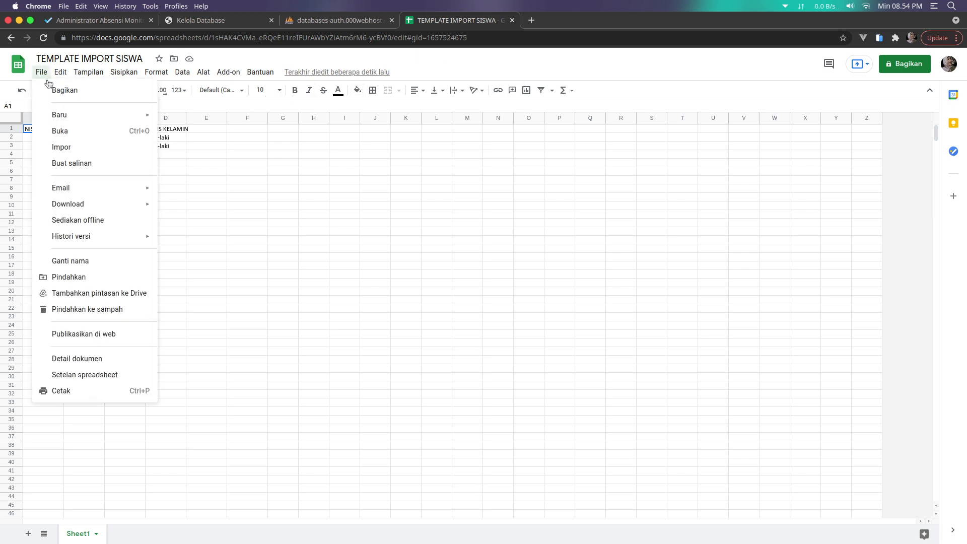
pyautogui.click(60, 131)
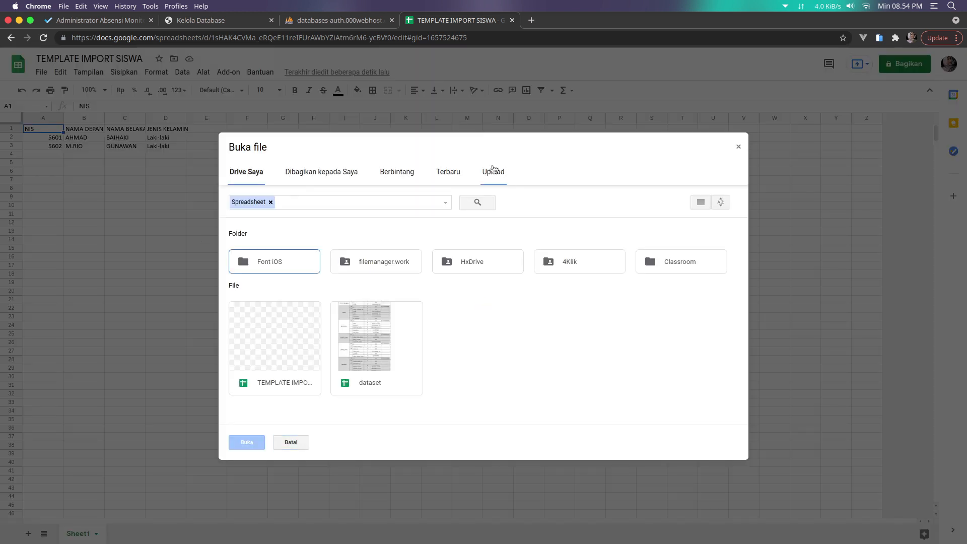
pyautogui.click(492, 172)
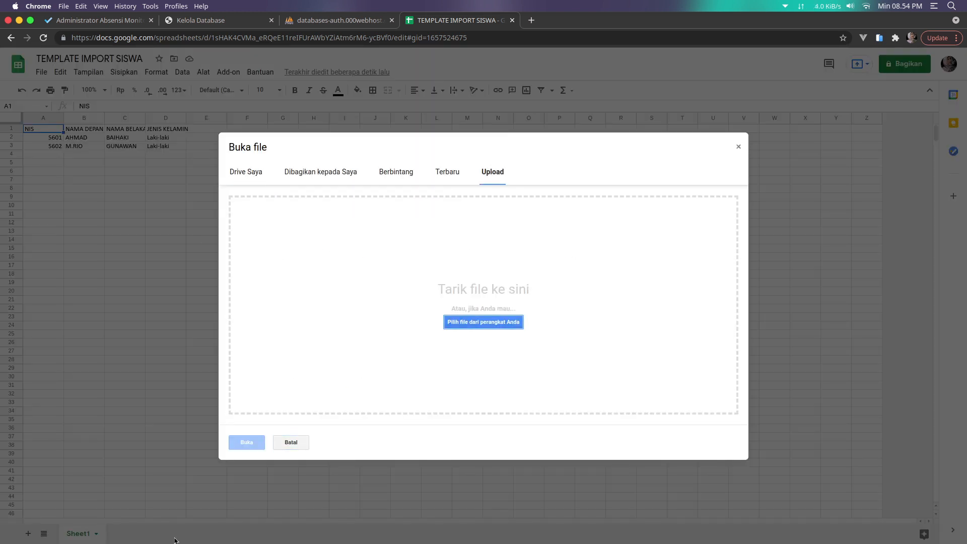
pyautogui.click(170, 520)
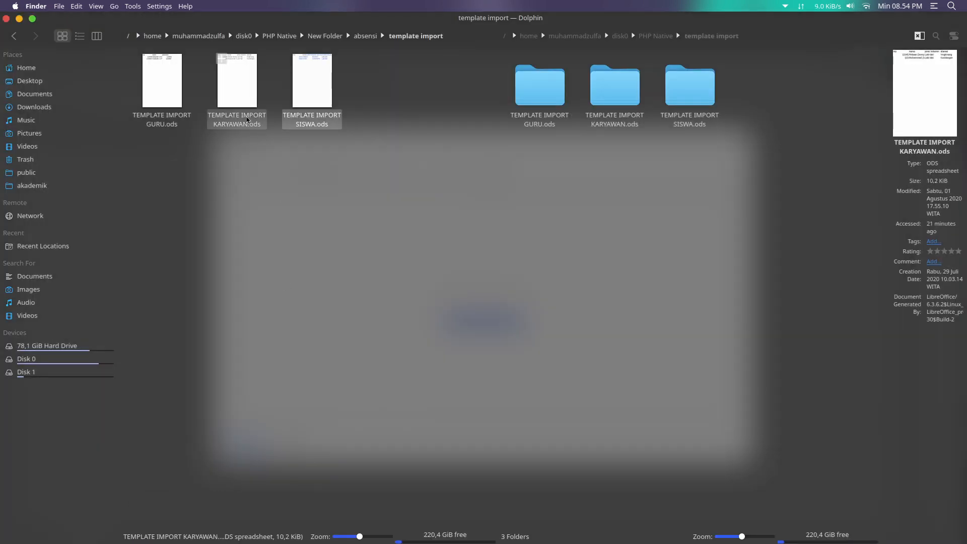
pyautogui.moveTo(247, 119); pyautogui.dragTo(372, 298)
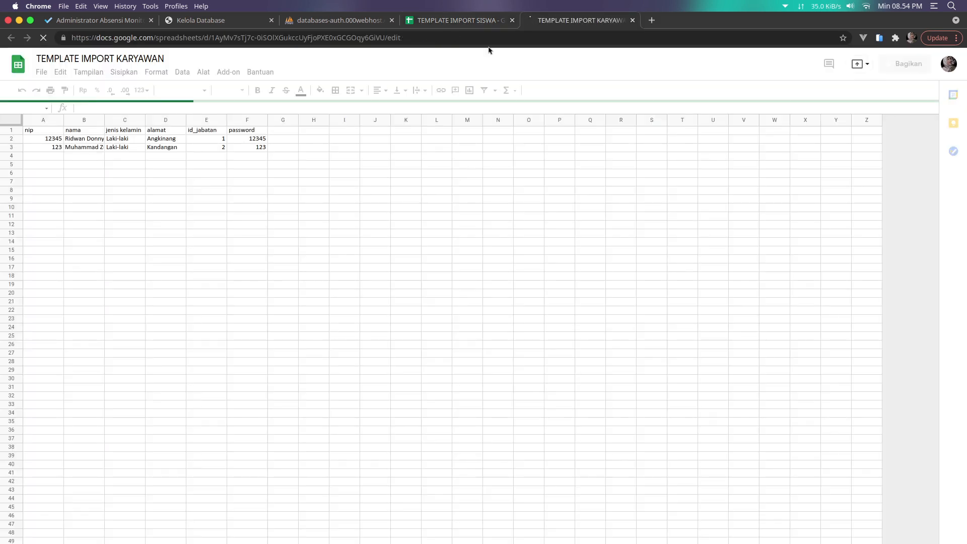
# Close the SISWA sheet, review the id_jabatan values in column E, then close the app's import form
pyautogui.click(491, 25)
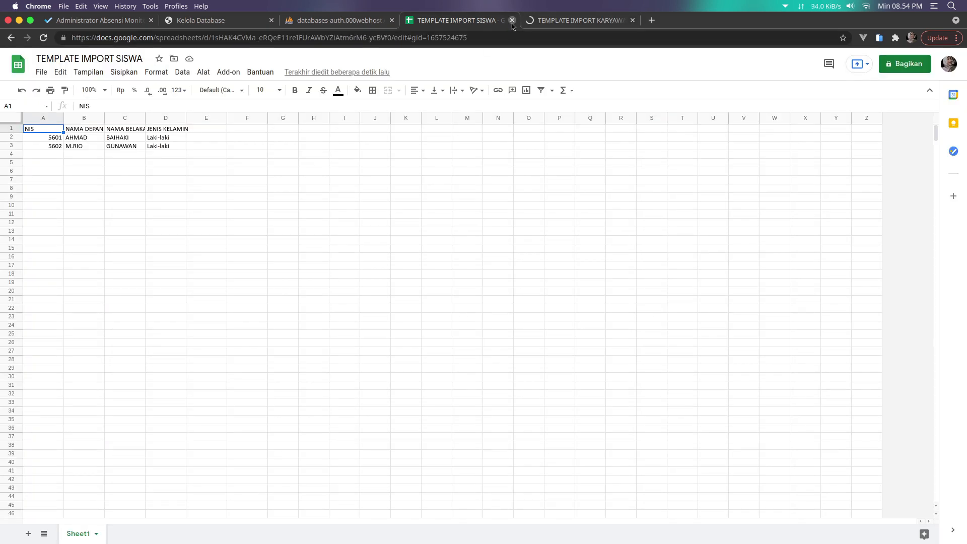
pyautogui.click(513, 21)
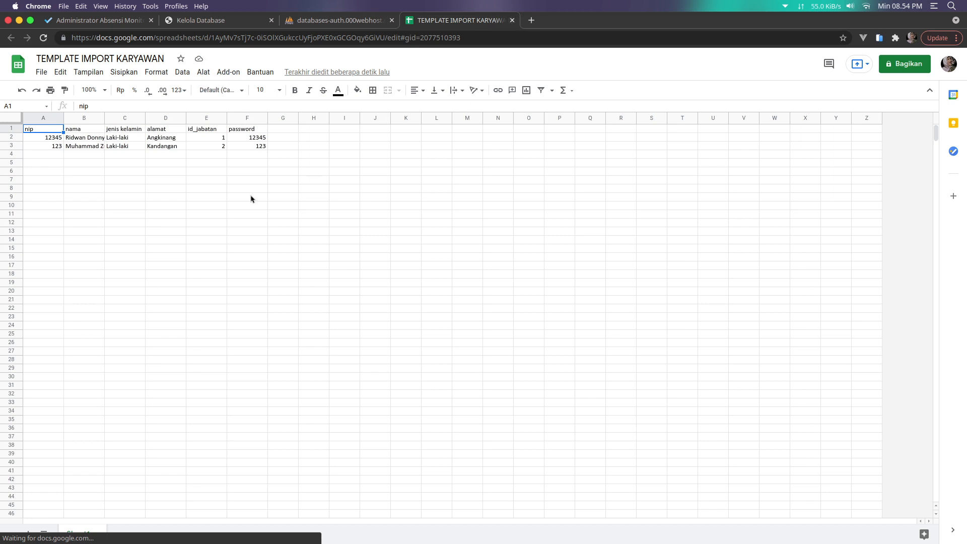
pyautogui.click(213, 132)
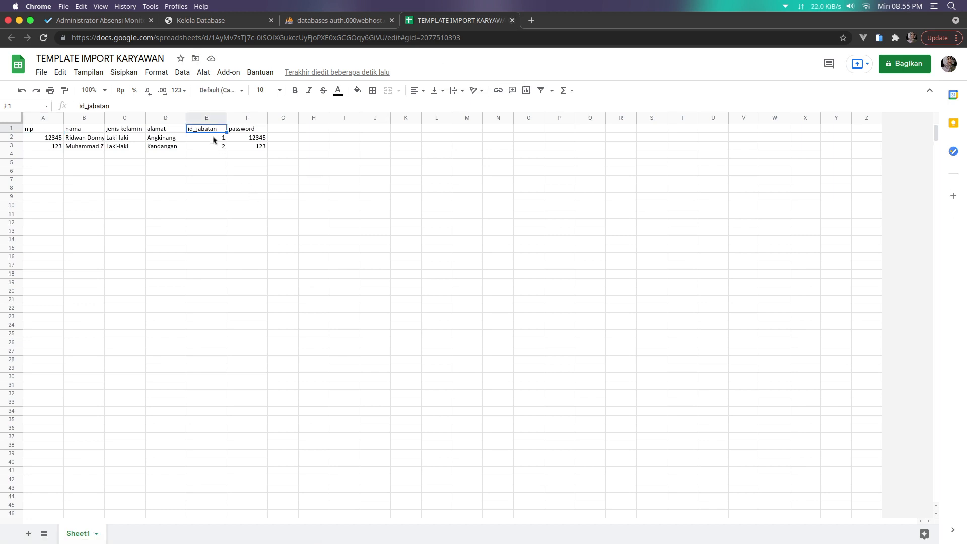
pyautogui.click(213, 139)
pyautogui.click(212, 146)
pyautogui.click(216, 131)
pyautogui.click(217, 139)
pyautogui.click(216, 145)
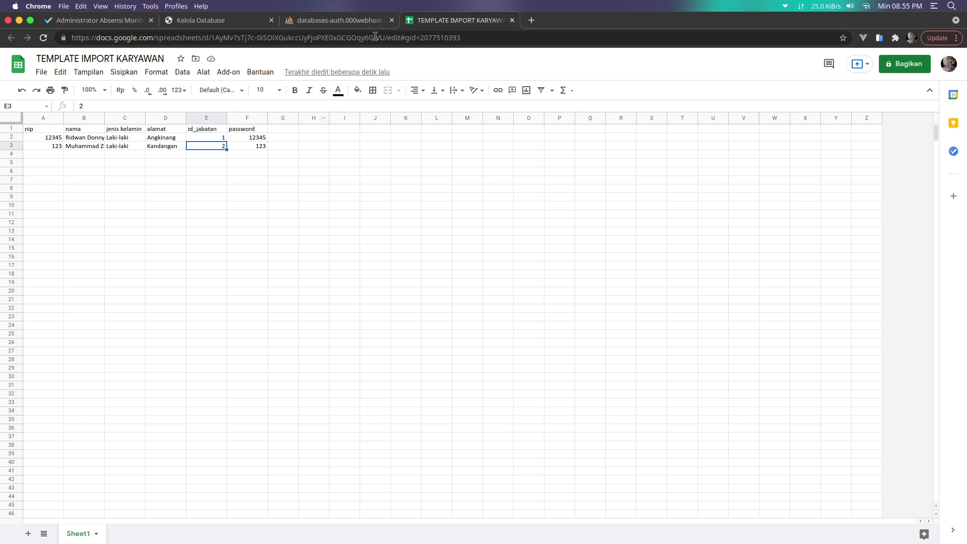
pyautogui.click(209, 138)
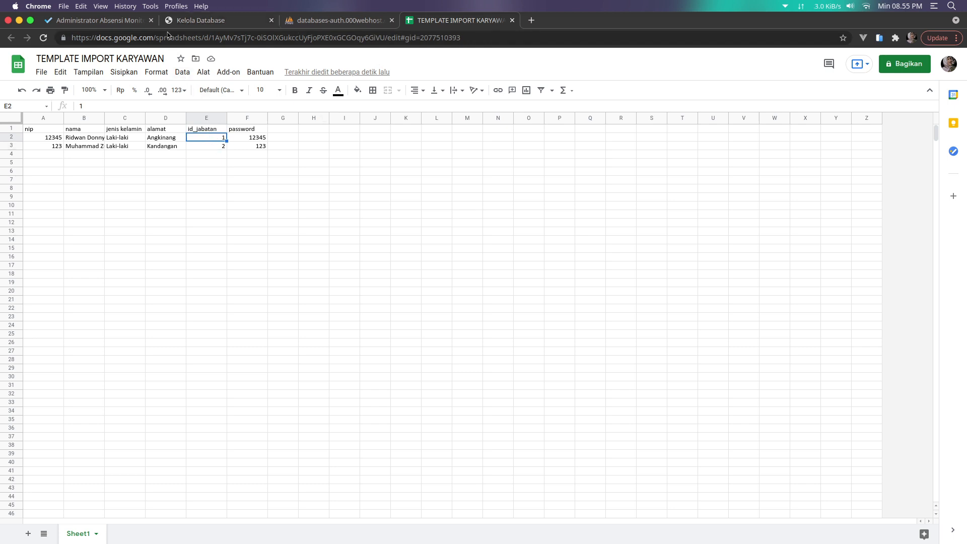
pyautogui.click(121, 20)
pyautogui.click(648, 424)
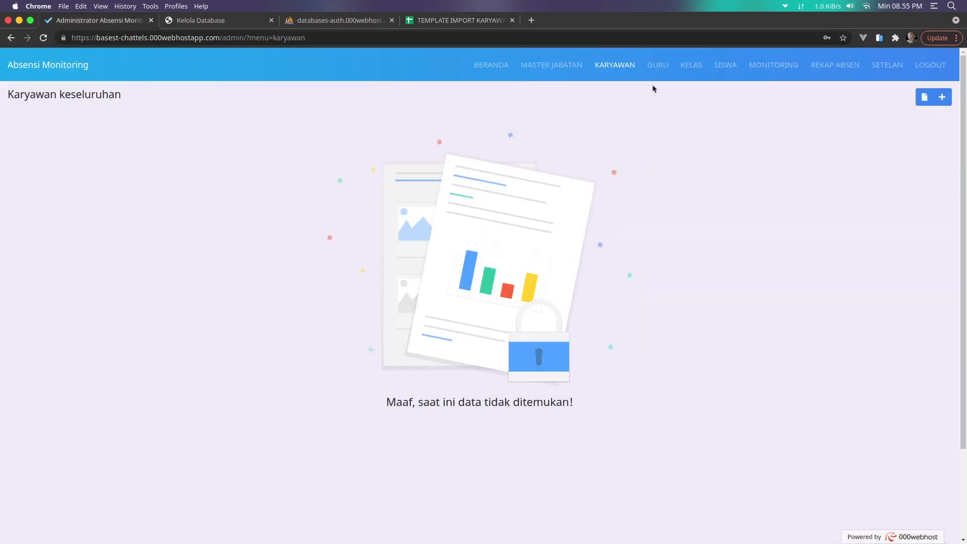
# In MASTER JABATAN, add the positions Kepala Sekolah and Guru
pyautogui.click(554, 66)
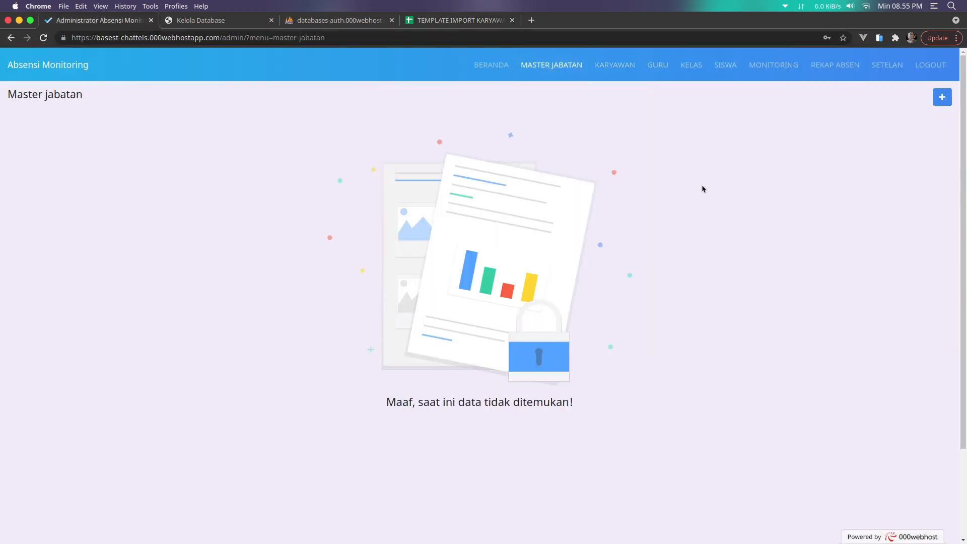
pyautogui.click(932, 102)
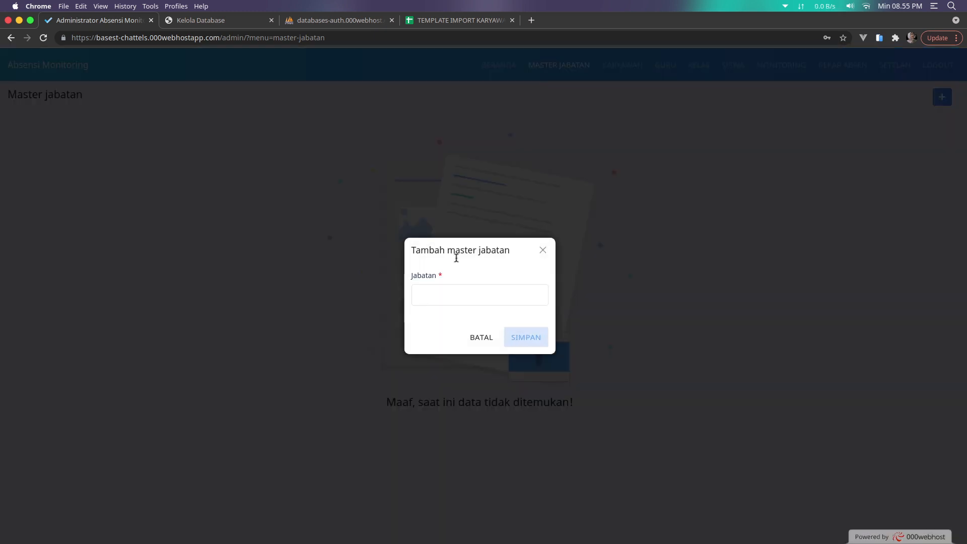
pyautogui.click(436, 296)
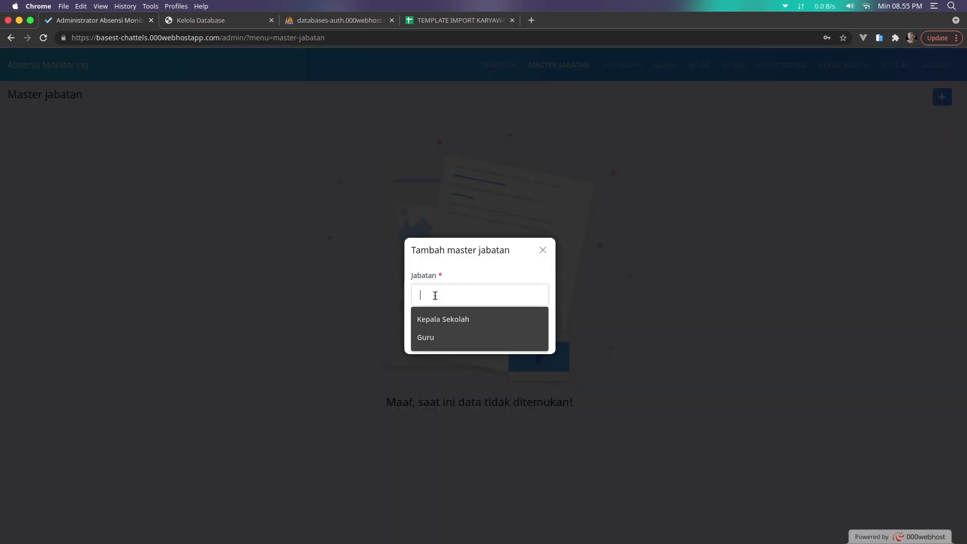
pyautogui.click(451, 319)
pyautogui.click(526, 338)
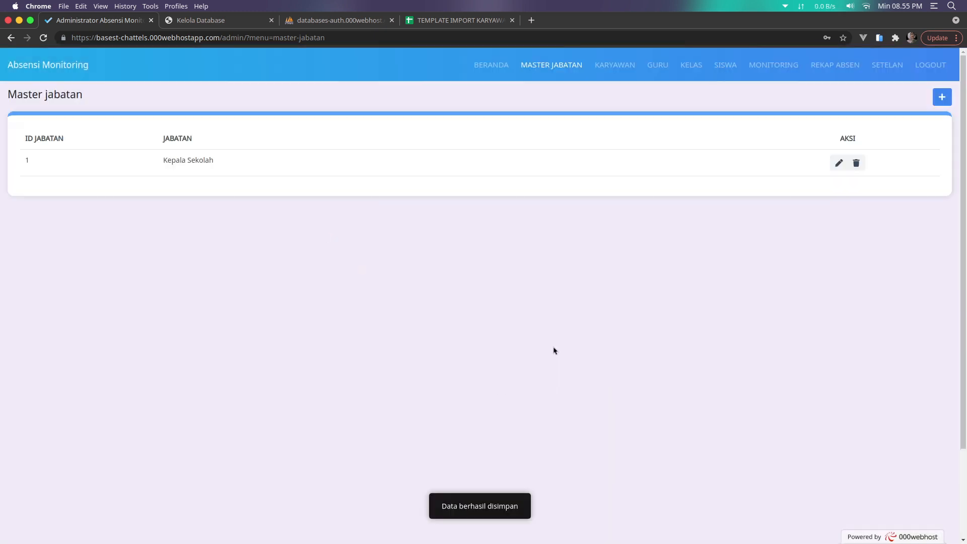
pyautogui.click(942, 97)
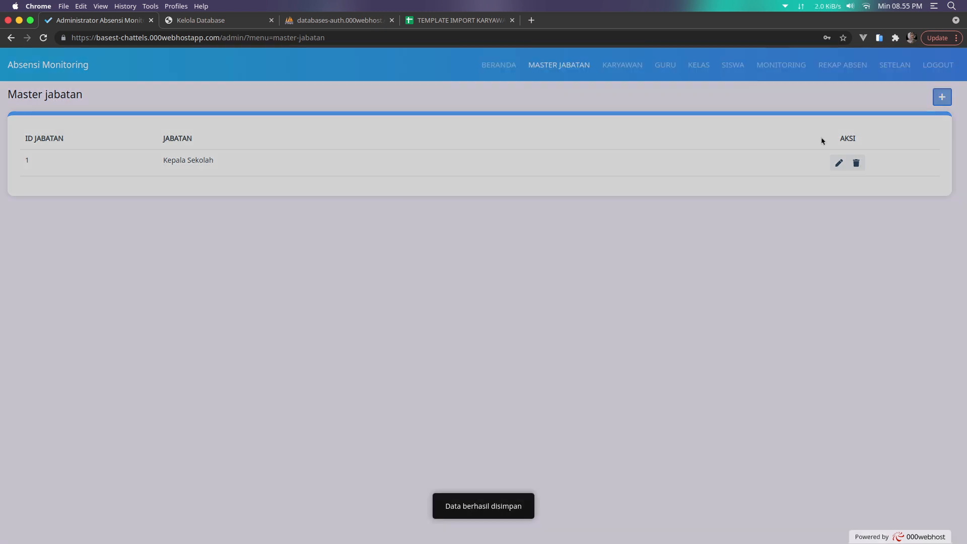
pyautogui.click(466, 292)
pyautogui.click(466, 336)
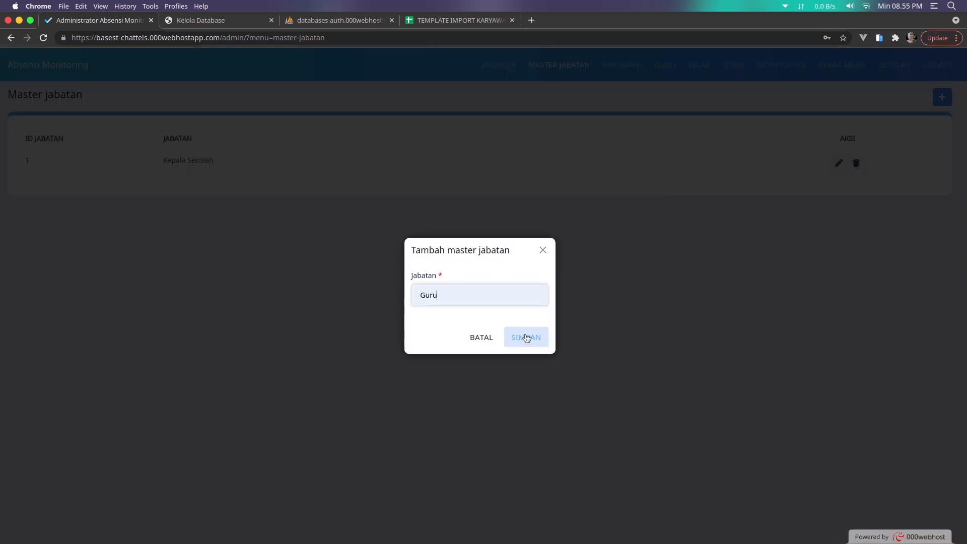
pyautogui.click(527, 338)
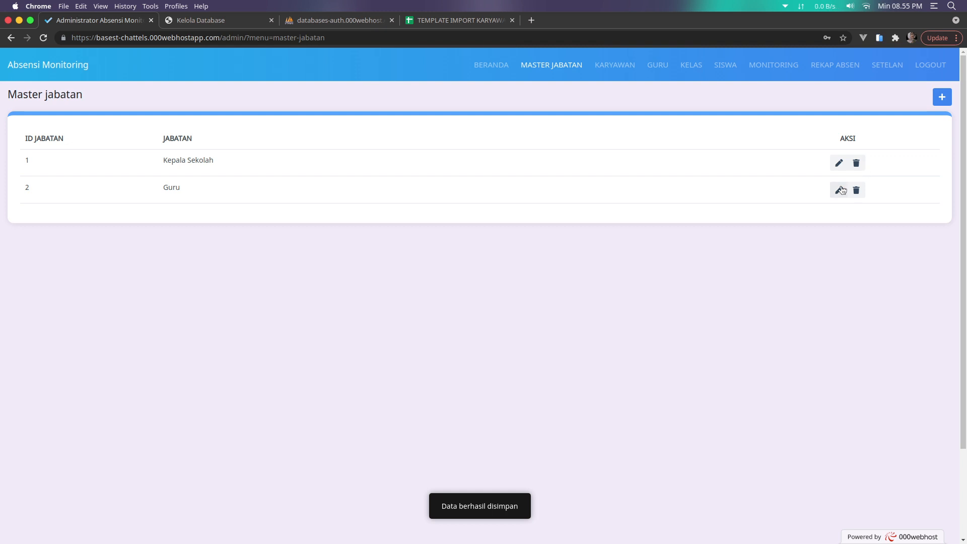
# Rename position 2 from Guru to Staf and save it
pyautogui.click(839, 190)
pyautogui.click(503, 298)
pyautogui.press('super+a')
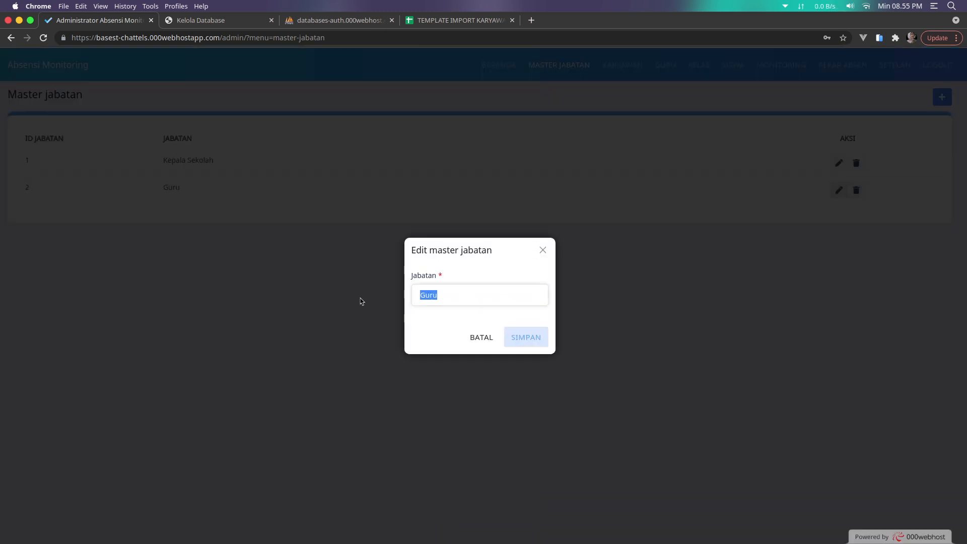
pyautogui.write('Staf')
pyautogui.press('Return')
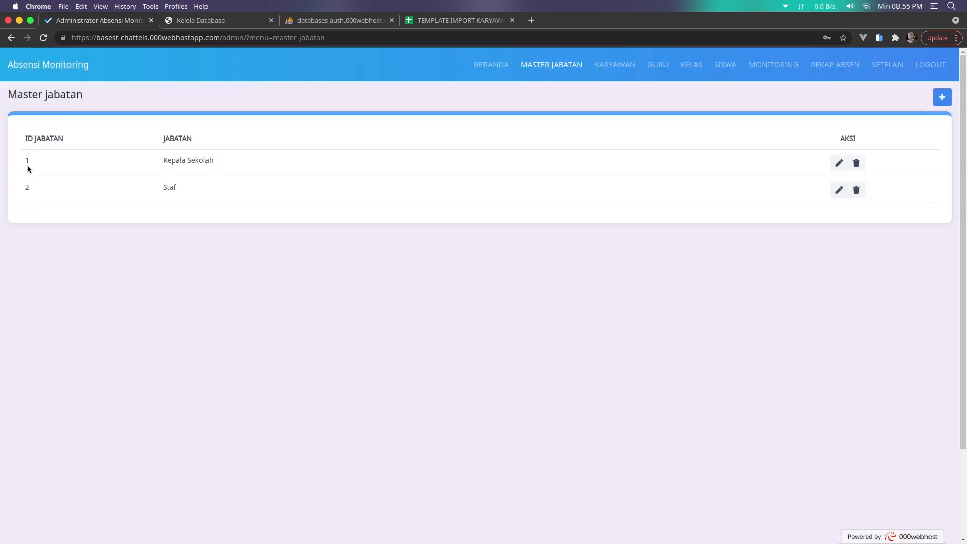
pyautogui.doubleClick(26, 187)
pyautogui.click(94, 244)
# Compare against the Master jabatan IDs and change the template's cell E3 to 3
pyautogui.click(473, 21)
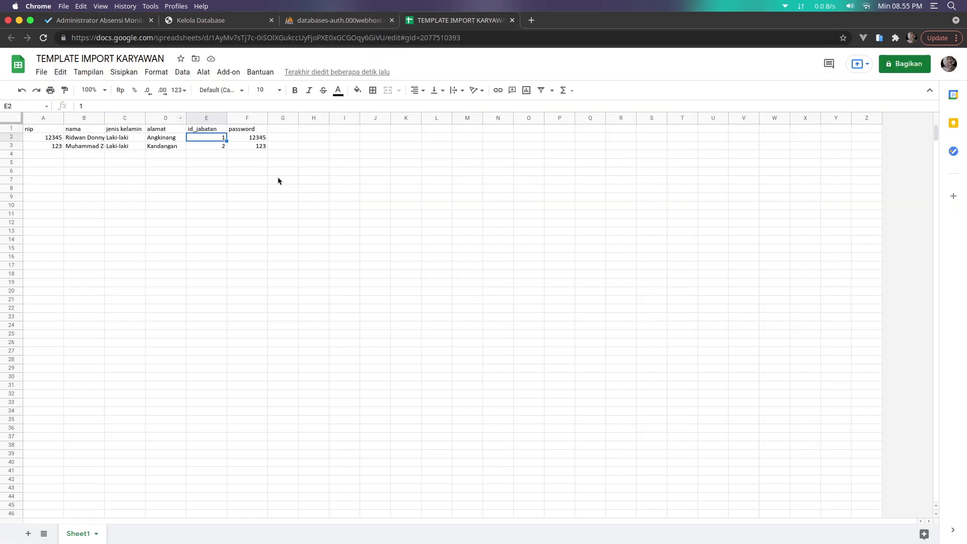
pyautogui.click(208, 145)
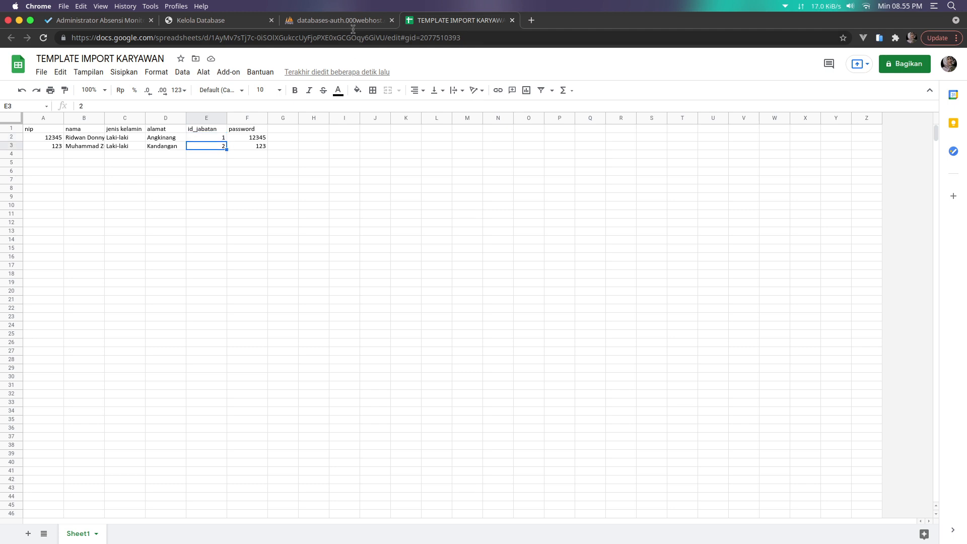
pyautogui.click(154, 23)
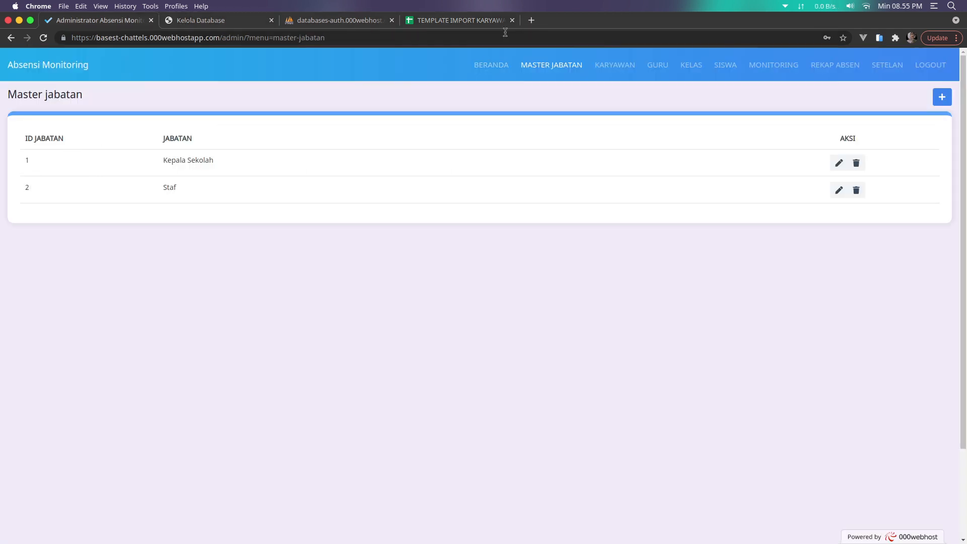
pyautogui.click(486, 23)
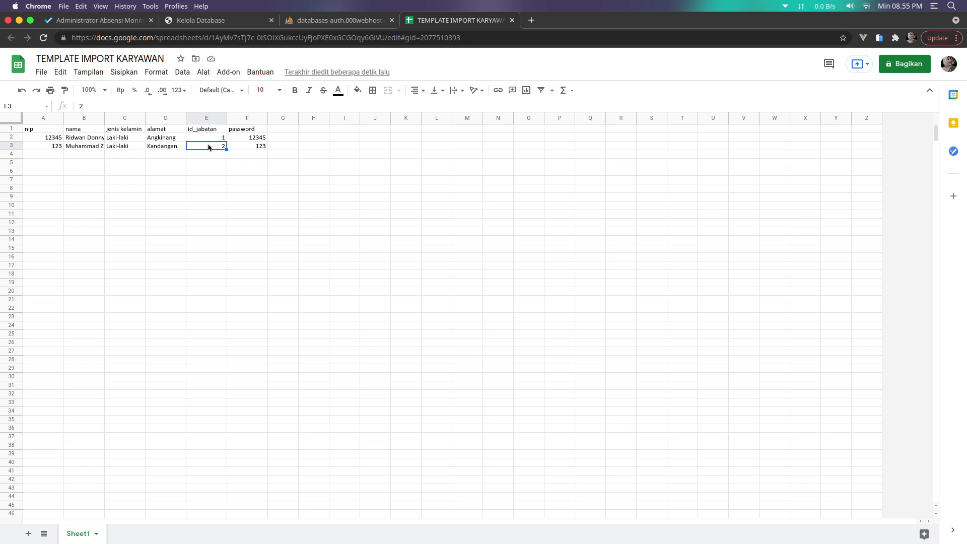
pyautogui.write('3')
pyautogui.click(343, 231)
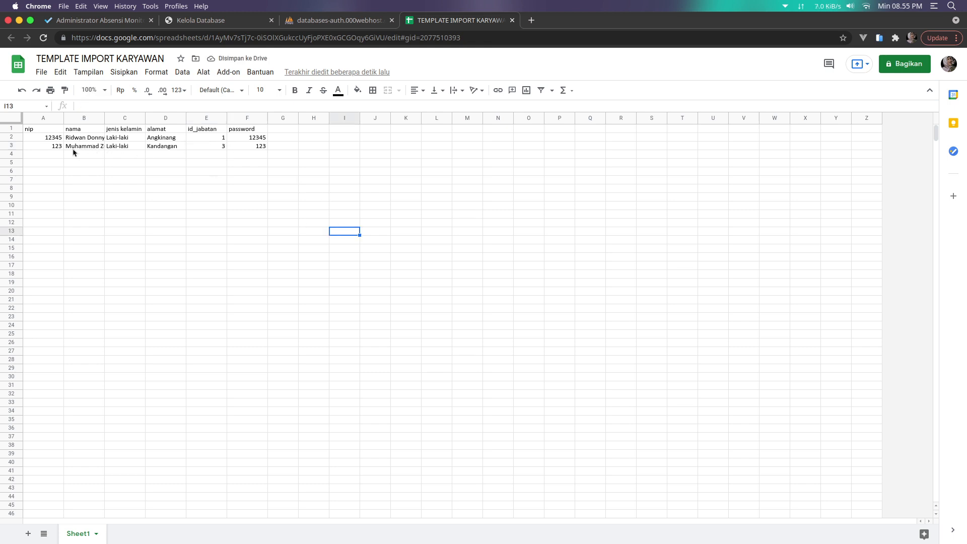
# Set E3 back to 2, close the KARYAWAN template, and return to the admin app
pyautogui.moveTo(40, 146); pyautogui.dragTo(257, 146)
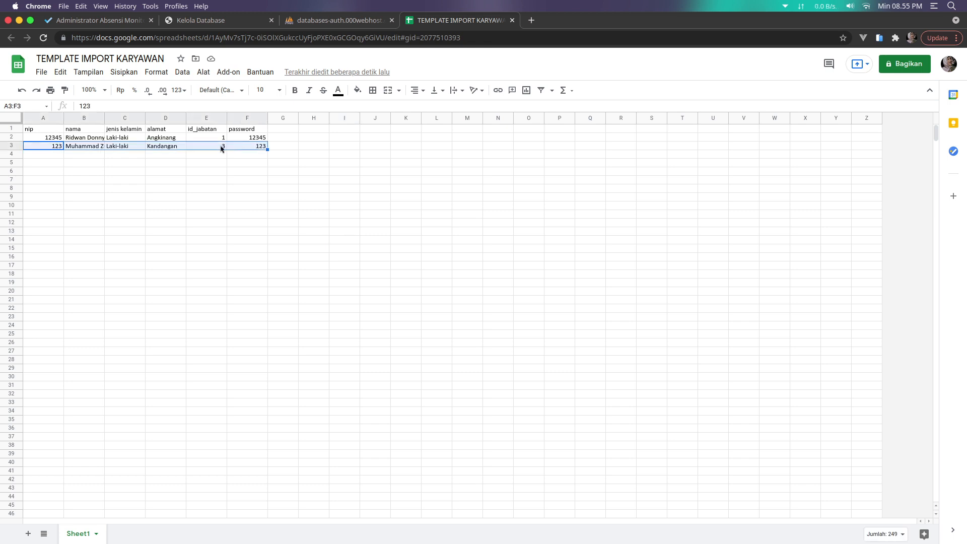
pyautogui.click(221, 148)
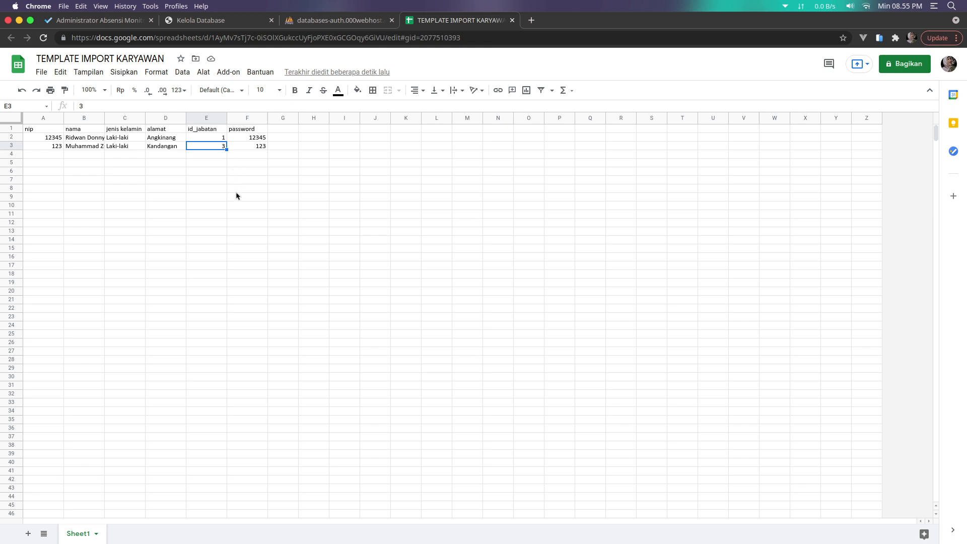
pyautogui.write('2')
pyautogui.click(92, 148)
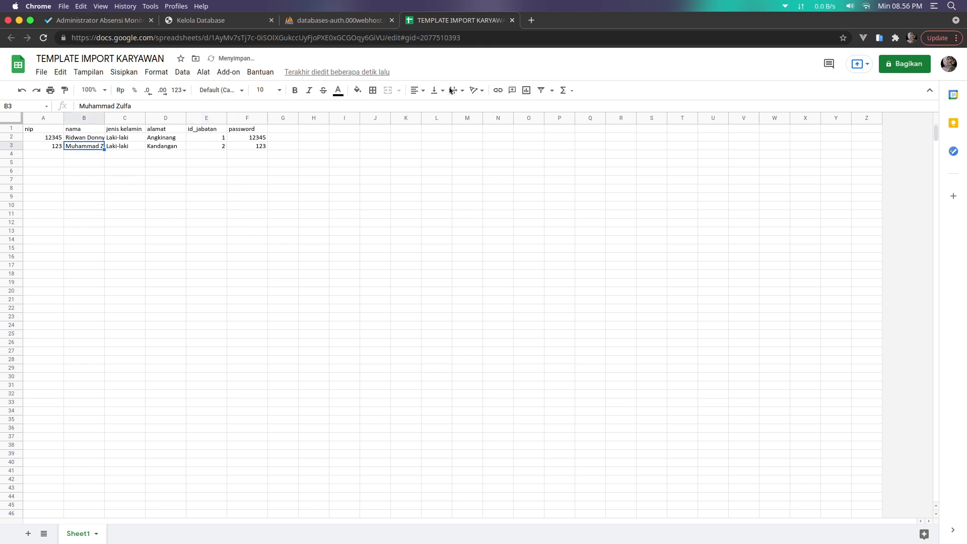
pyautogui.click(512, 20)
pyautogui.click(127, 21)
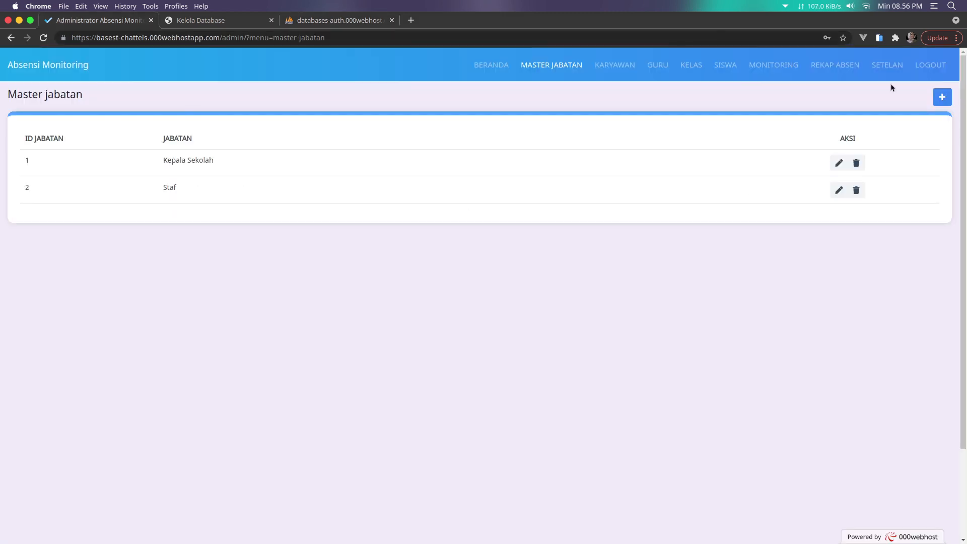
# Import TEMPLATE IMPORT KARYAWAN.ods on the Karyawan page, adding the Kepala Sekolah and Staf employees
pyautogui.click(605, 65)
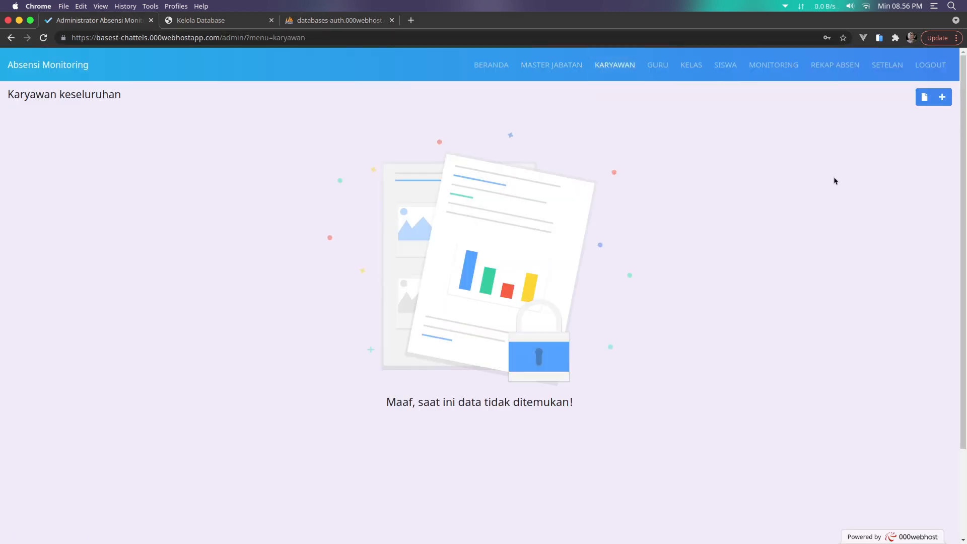
pyautogui.click(924, 97)
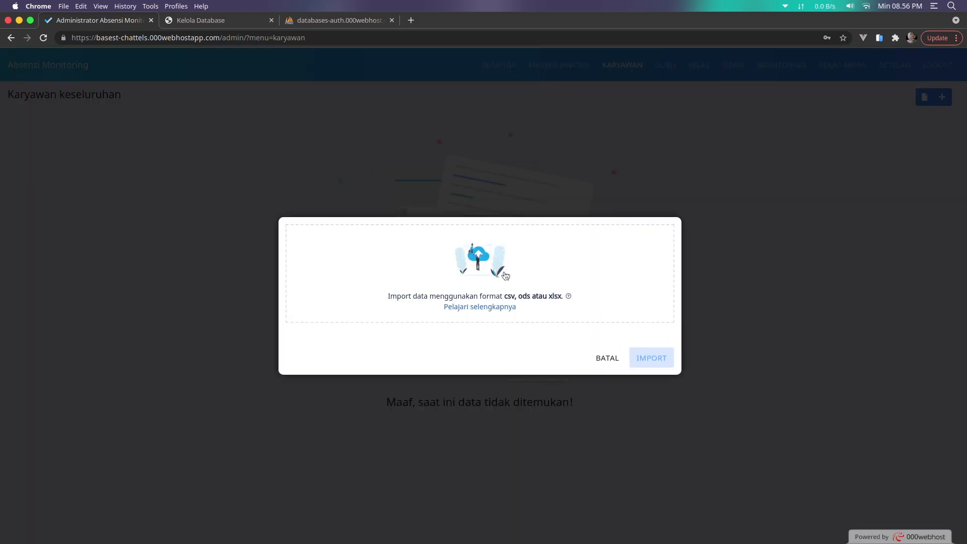
pyautogui.click(505, 276)
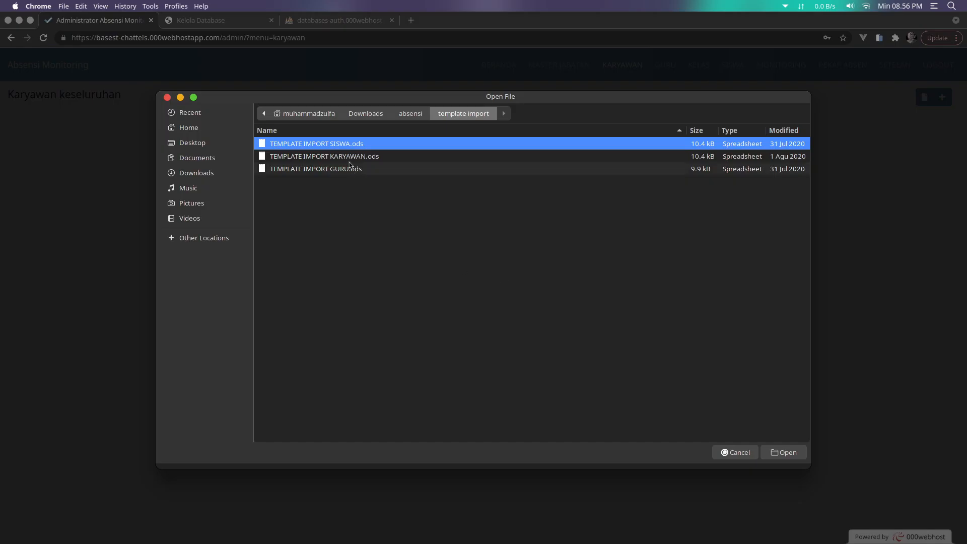
pyautogui.click(350, 157)
pyautogui.click(784, 452)
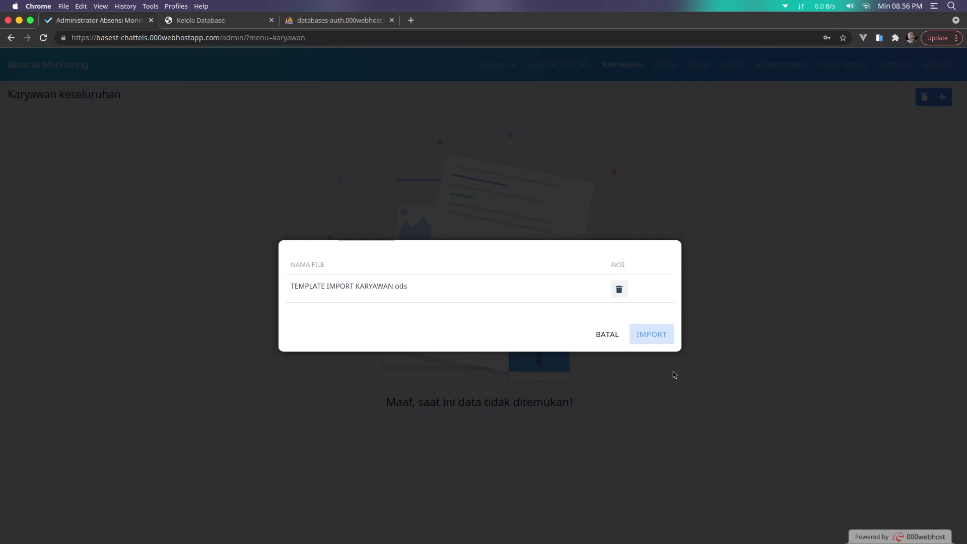
pyautogui.click(658, 342)
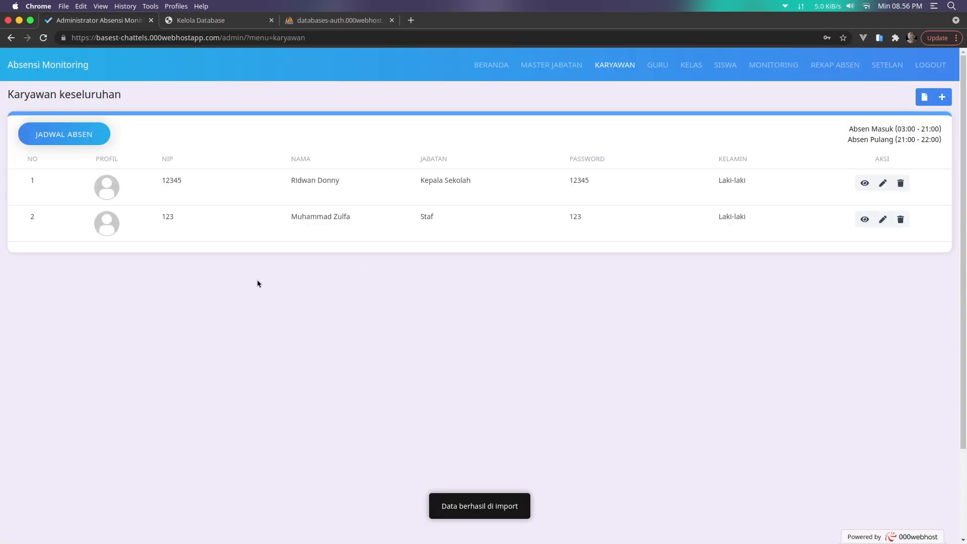
pyautogui.moveTo(422, 179); pyautogui.dragTo(467, 181)
pyautogui.doubleClick(424, 218)
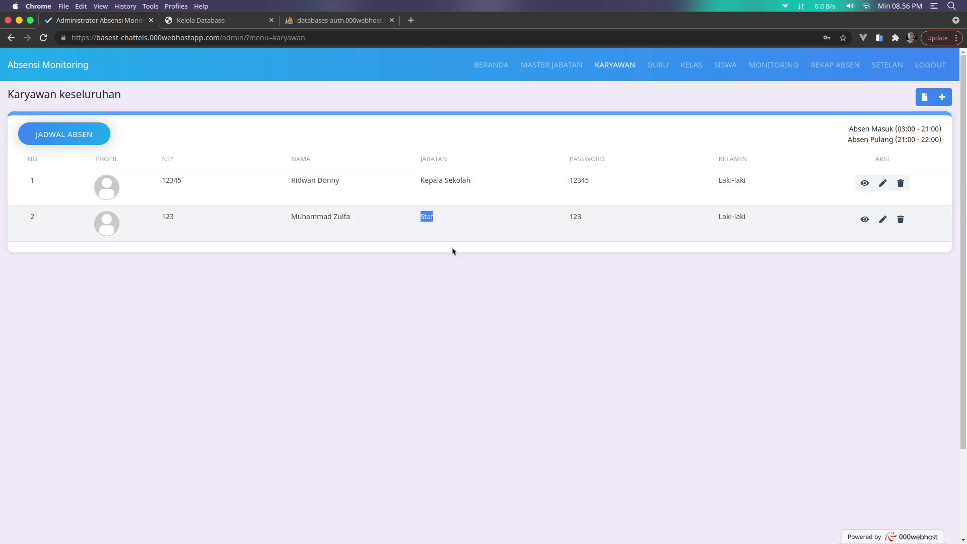
pyautogui.click(552, 64)
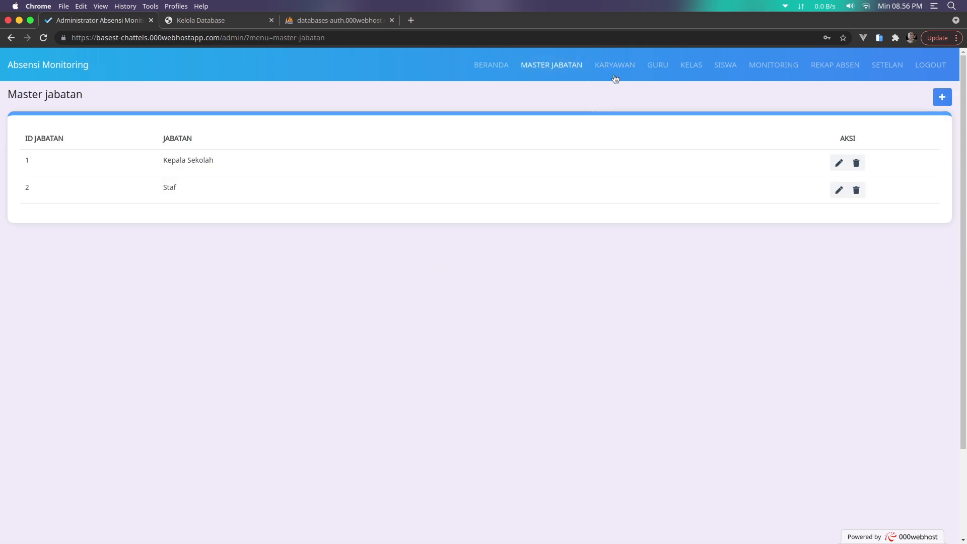
pyautogui.click(617, 66)
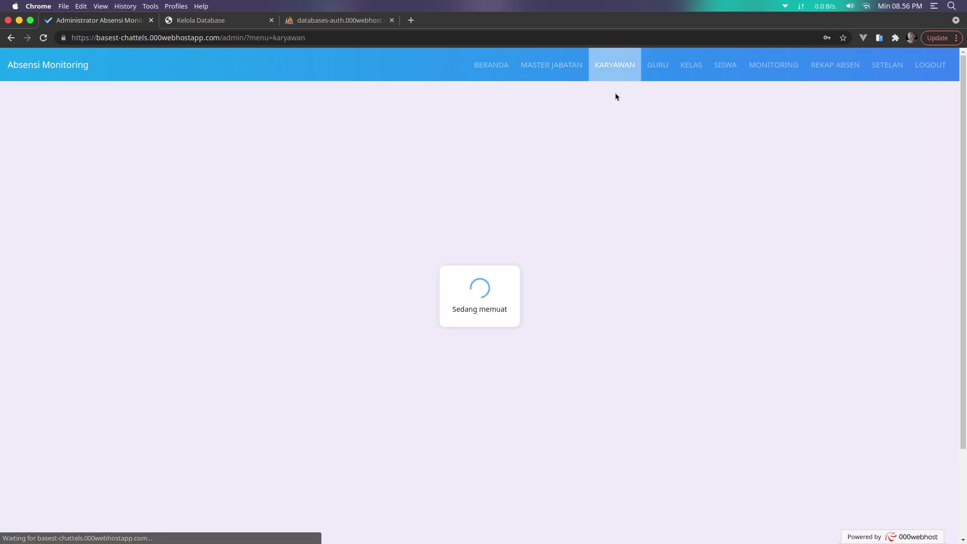
pyautogui.click(561, 65)
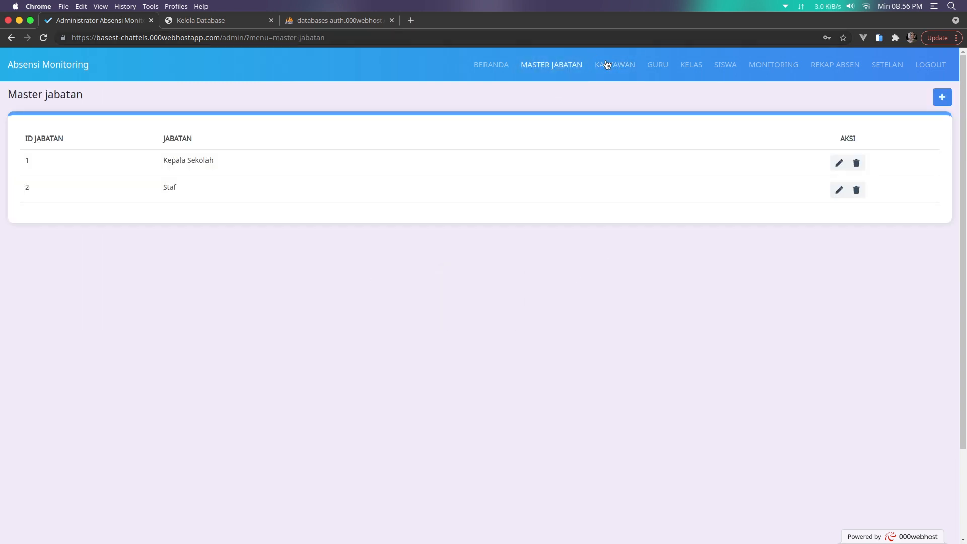
pyautogui.click(610, 68)
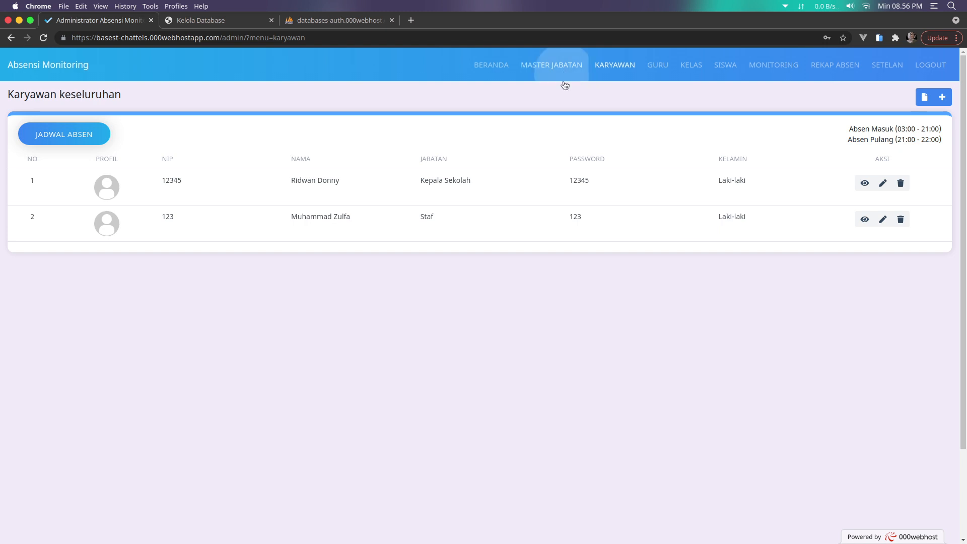
pyautogui.click(560, 70)
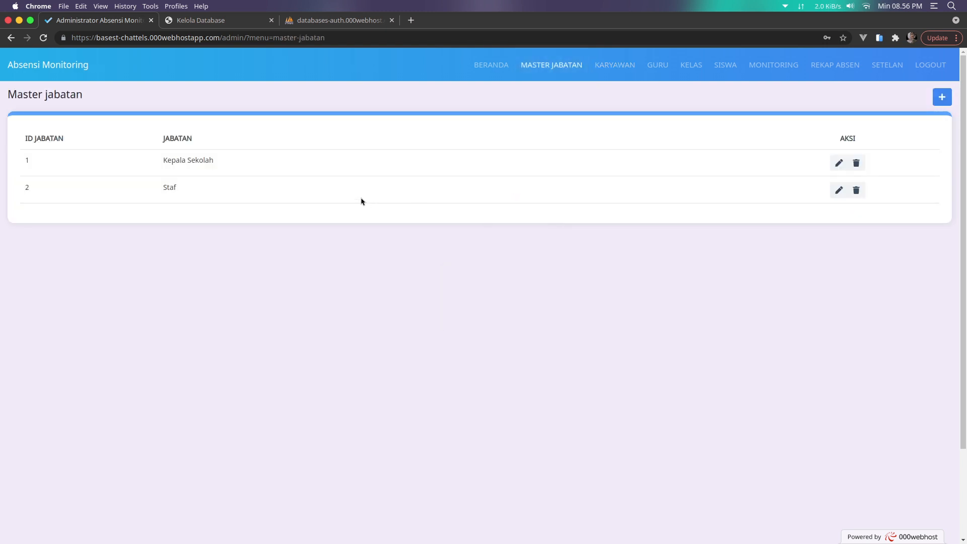
pyautogui.click(630, 71)
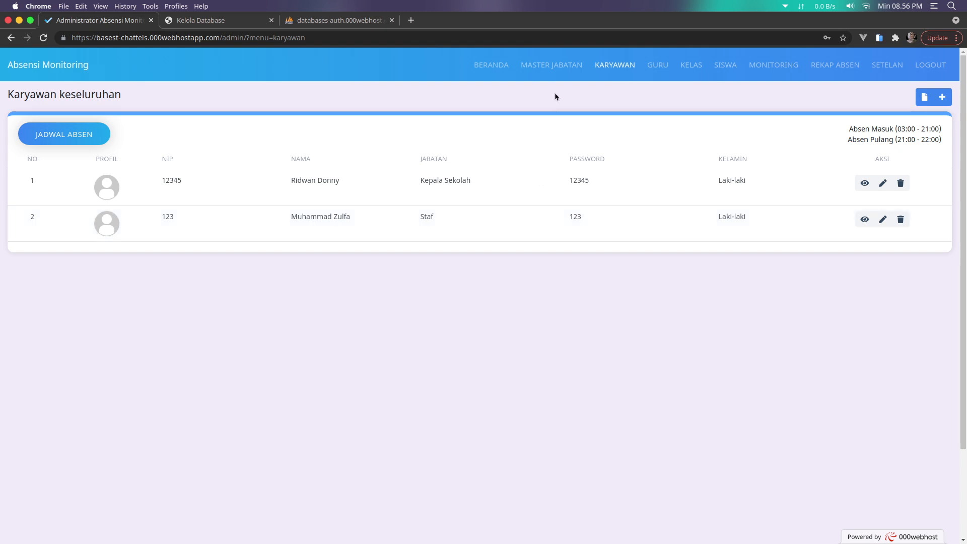
pyautogui.click(560, 76)
pyautogui.click(622, 75)
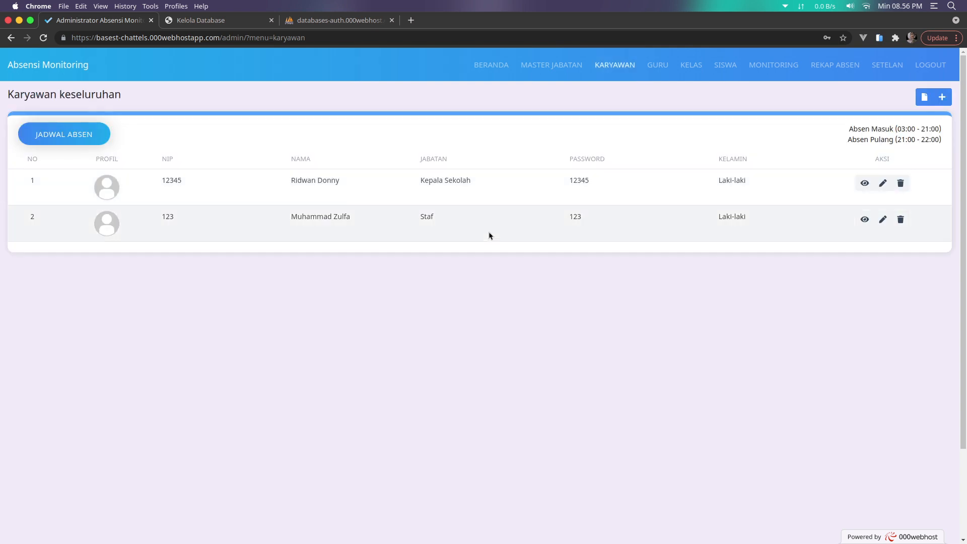
pyautogui.click(572, 65)
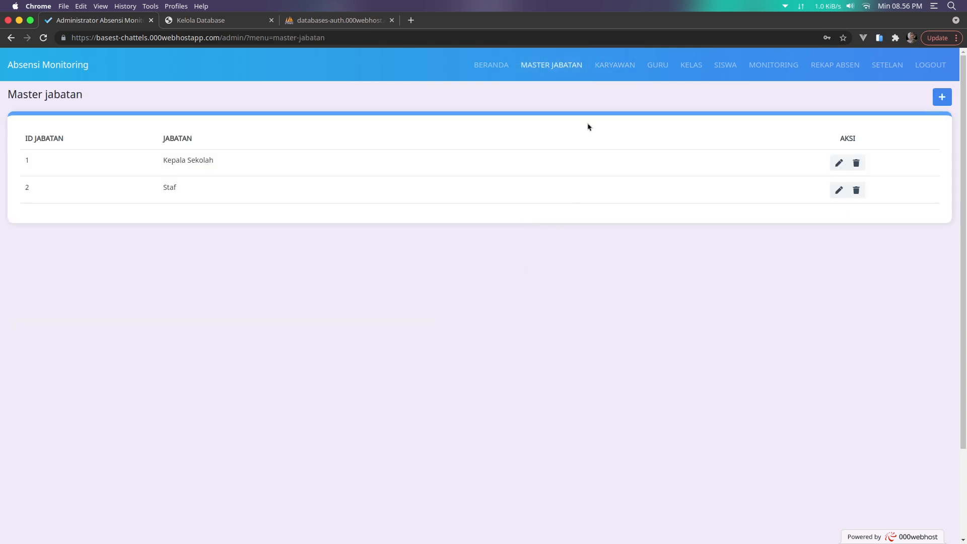
pyautogui.click(615, 75)
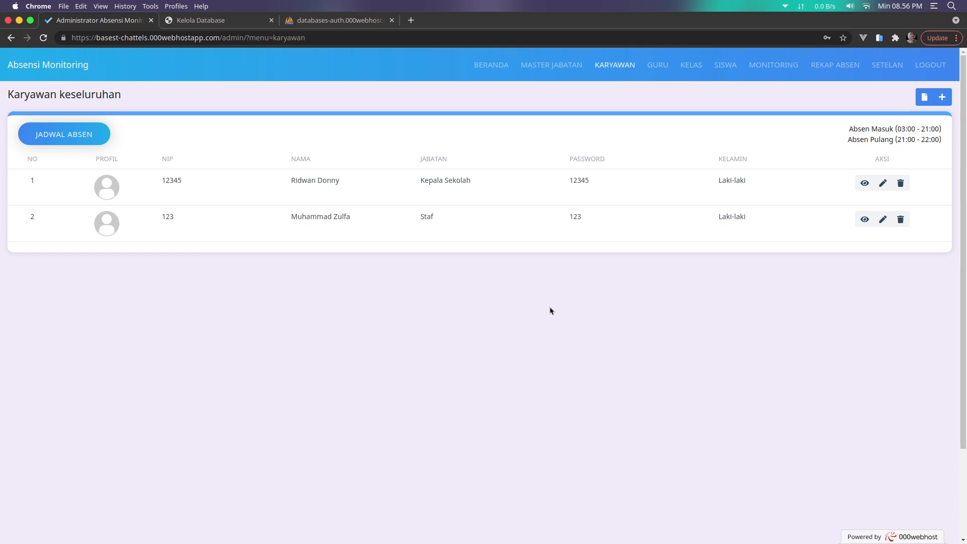
# In JADWAL ABSEN, change the check-in end minute to 10 (21:10) and save
pyautogui.click(566, 68)
pyautogui.click(609, 68)
pyautogui.click(83, 137)
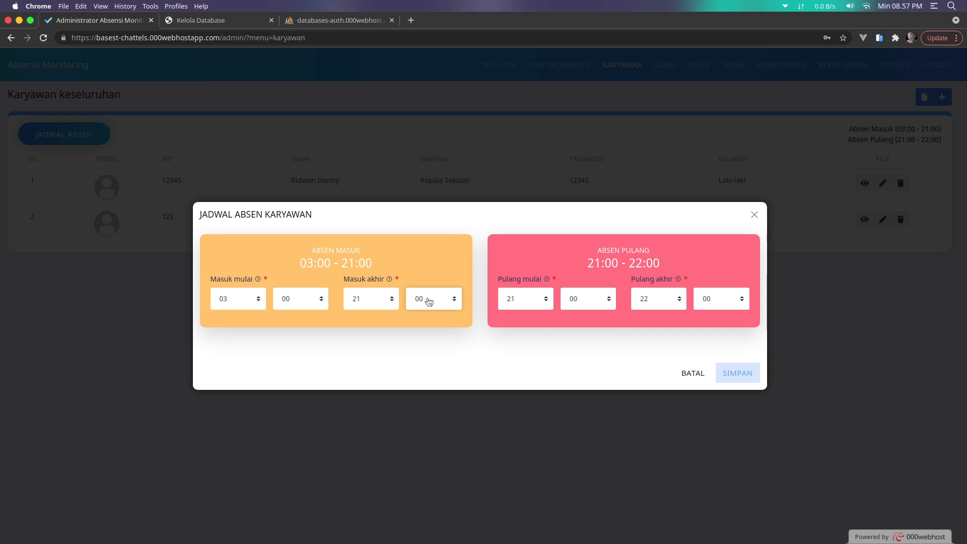
pyautogui.click(429, 302)
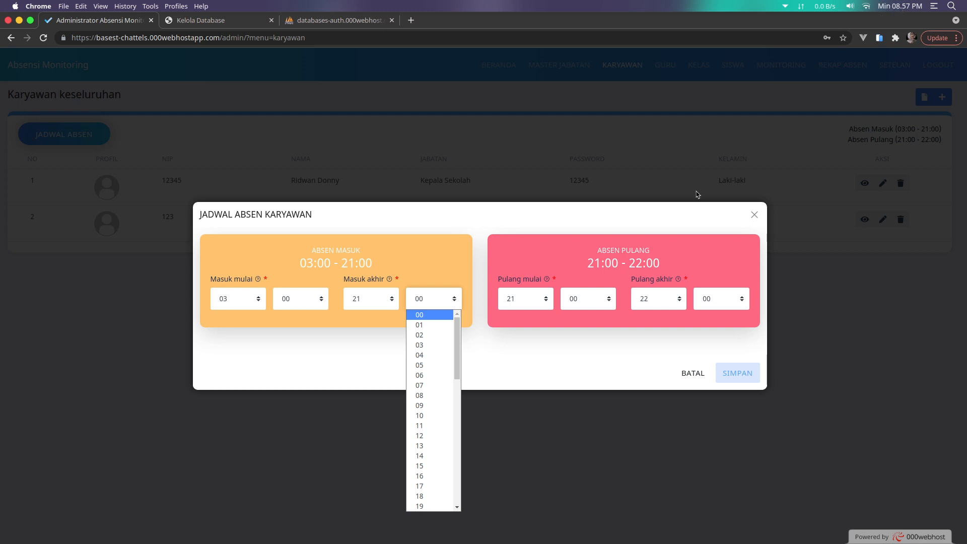
pyautogui.click(426, 416)
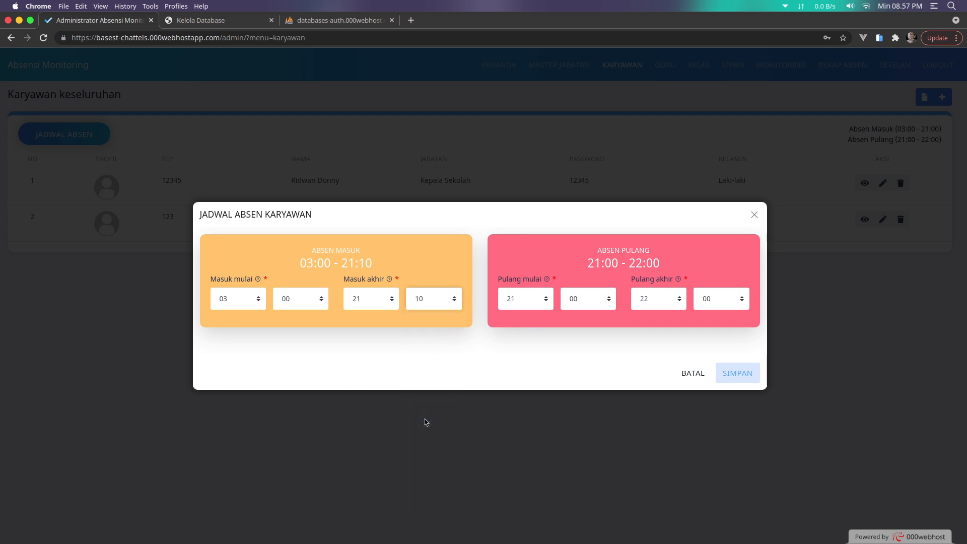
pyautogui.click(739, 379)
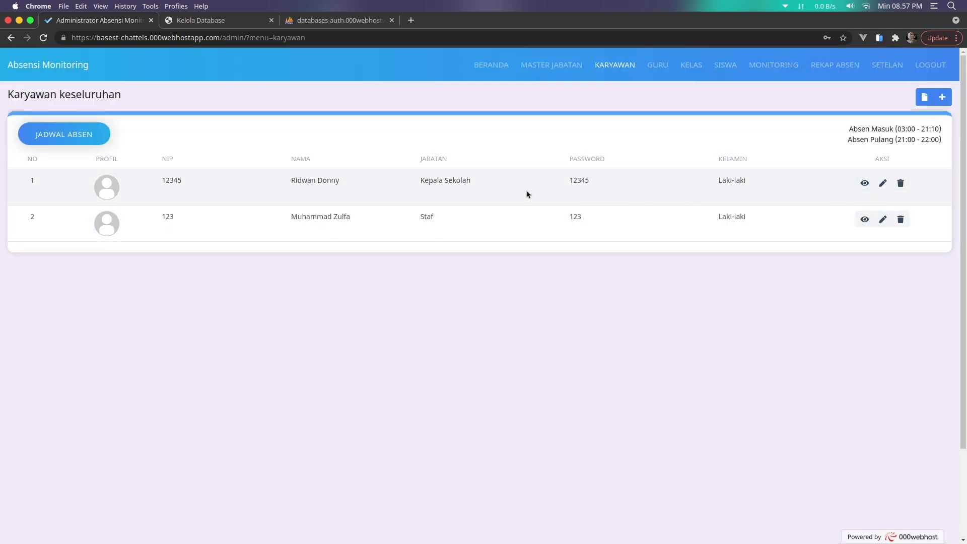
pyautogui.click(865, 183)
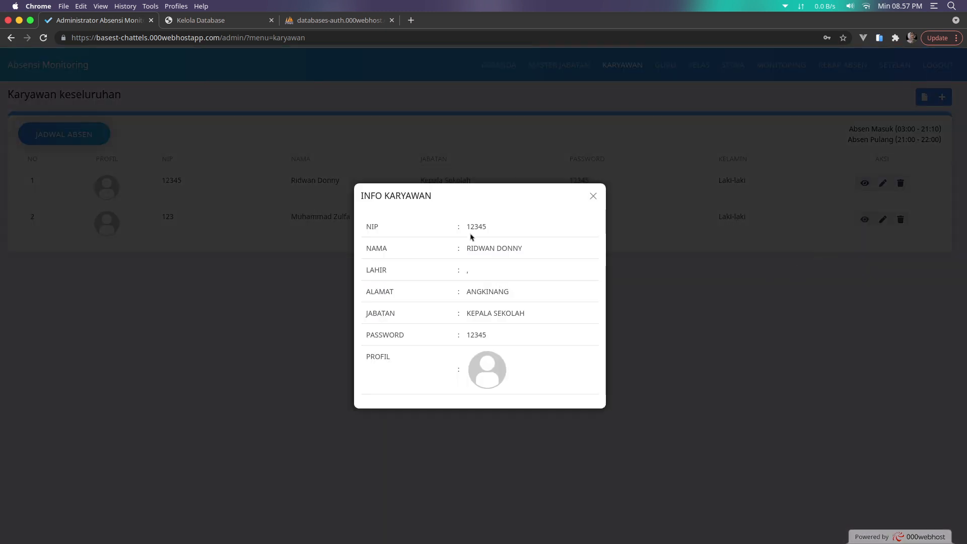
pyautogui.doubleClick(480, 227)
pyautogui.click(594, 196)
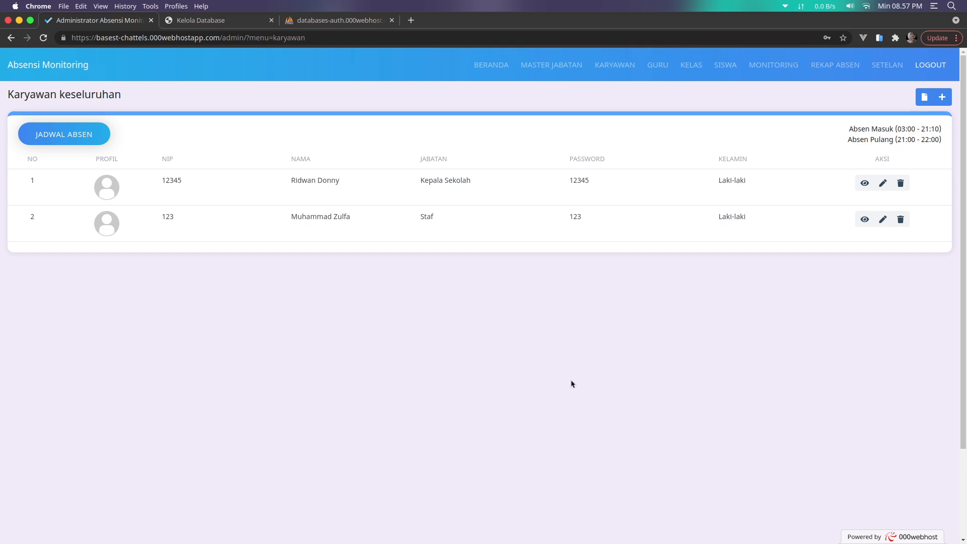
# Log out of admin and sign in as the employee with the saved NIP and password
pyautogui.click(929, 67)
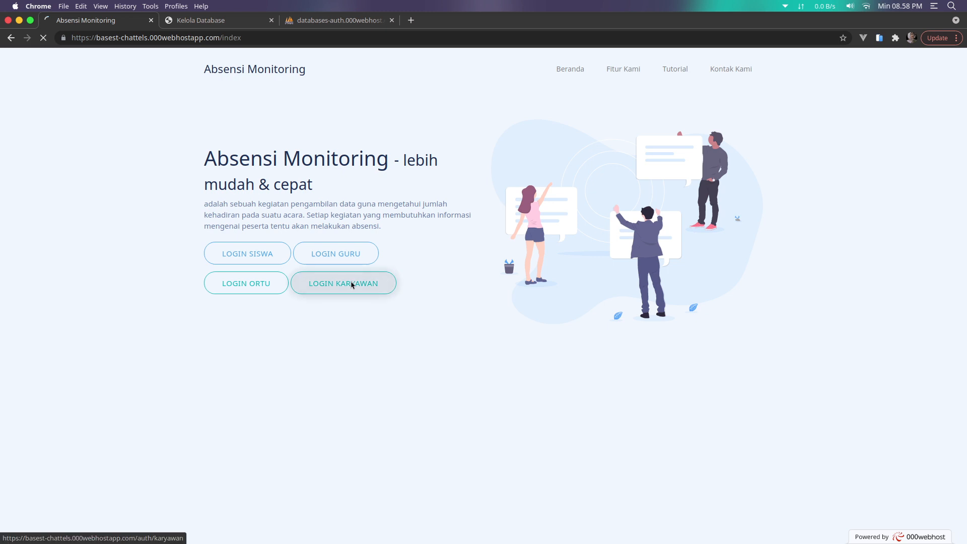
pyautogui.click(352, 285)
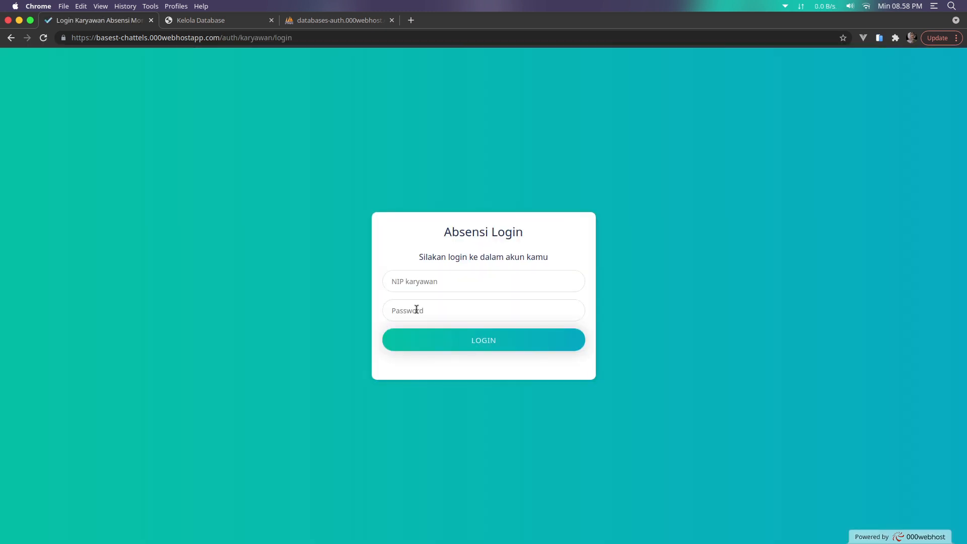
pyautogui.click(439, 285)
pyautogui.click(432, 325)
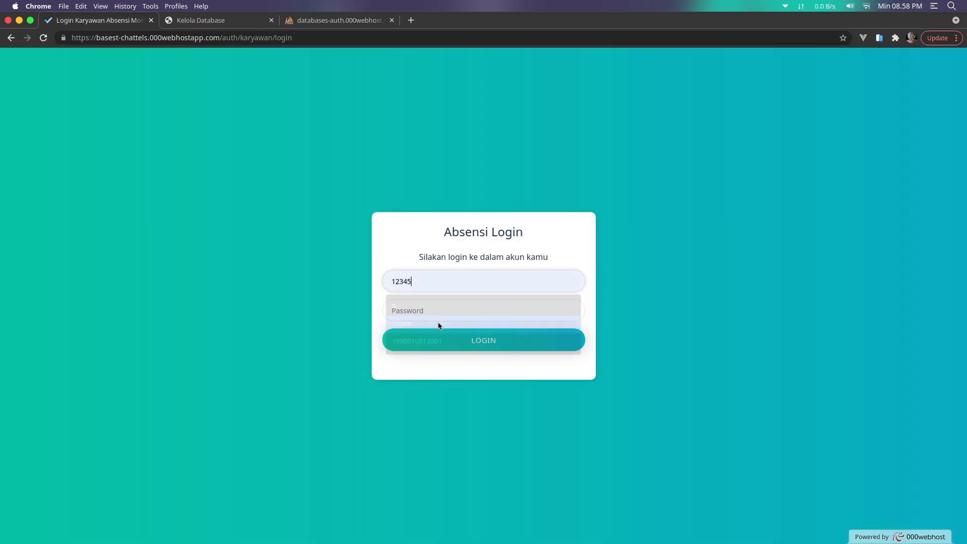
pyautogui.click(473, 310)
pyautogui.write('1234')
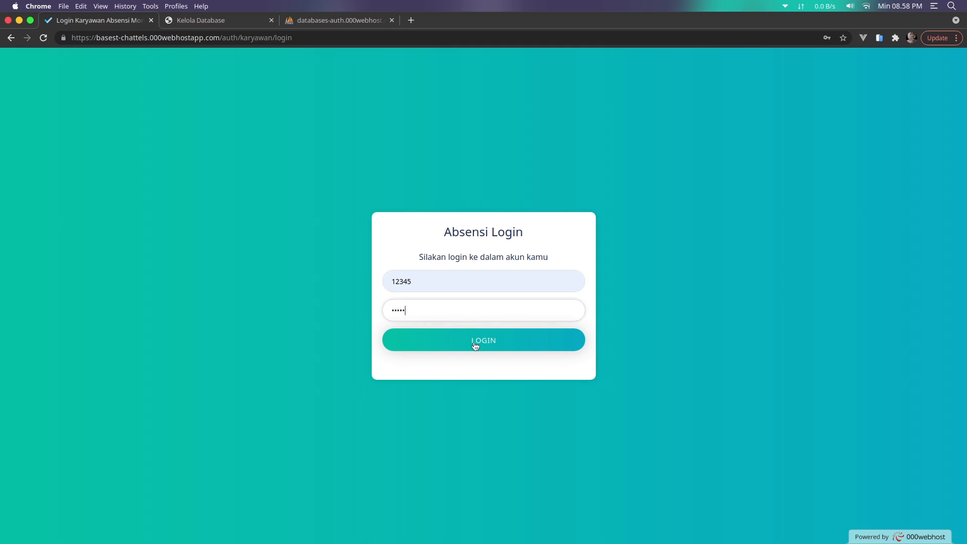
pyautogui.click(473, 344)
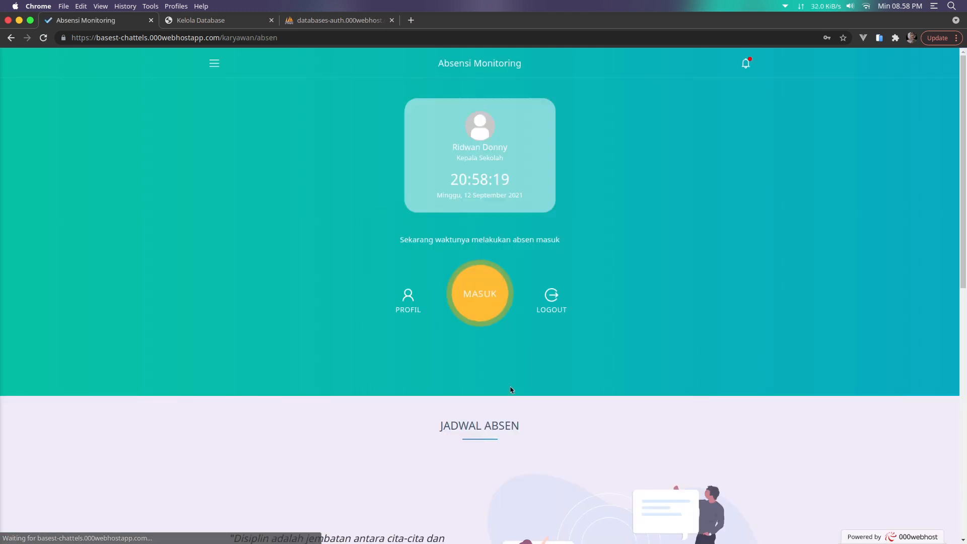
# Dismiss the browser's password warning and scroll through the employee attendance page
pyautogui.click(563, 185)
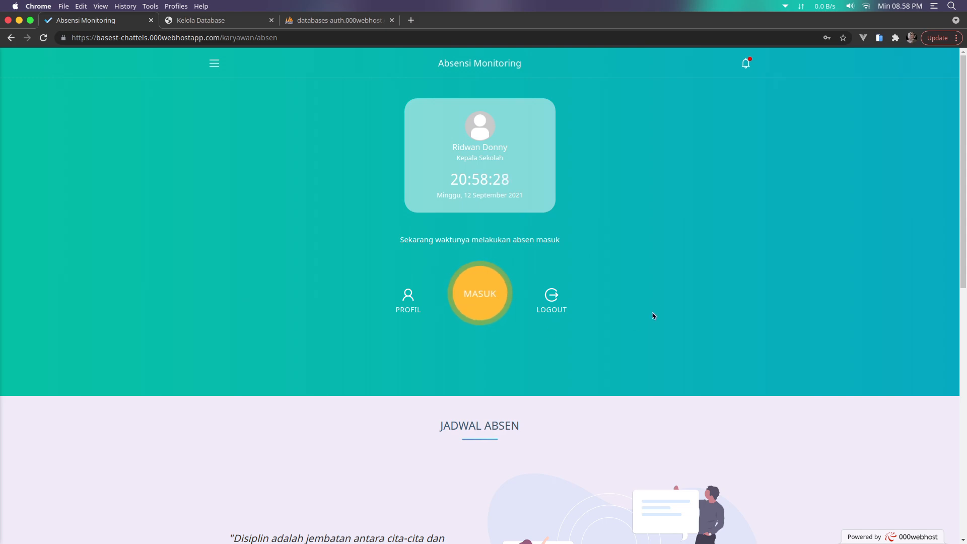
pyautogui.scroll(-7, 700, 345)
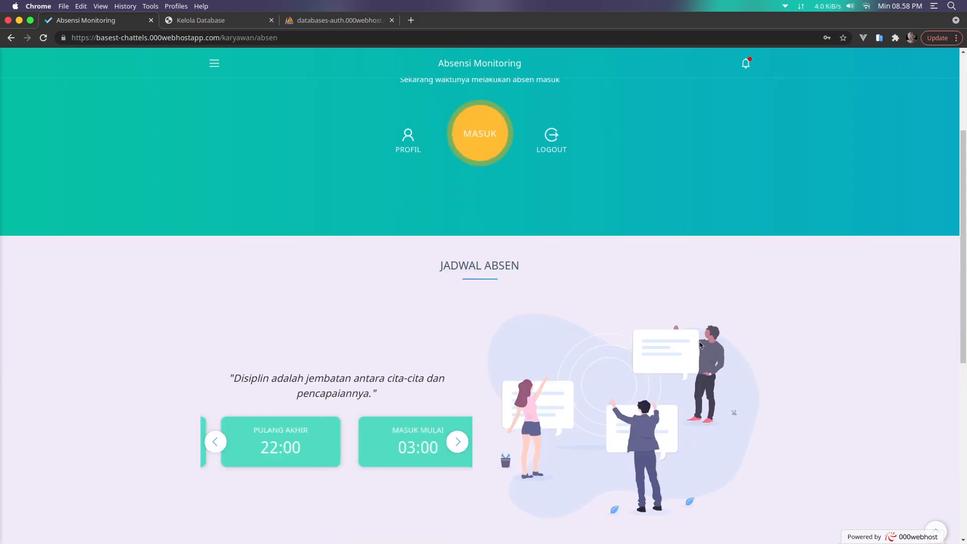
pyautogui.scroll(-3, 407, 289)
pyautogui.scroll(-2, 475, 421)
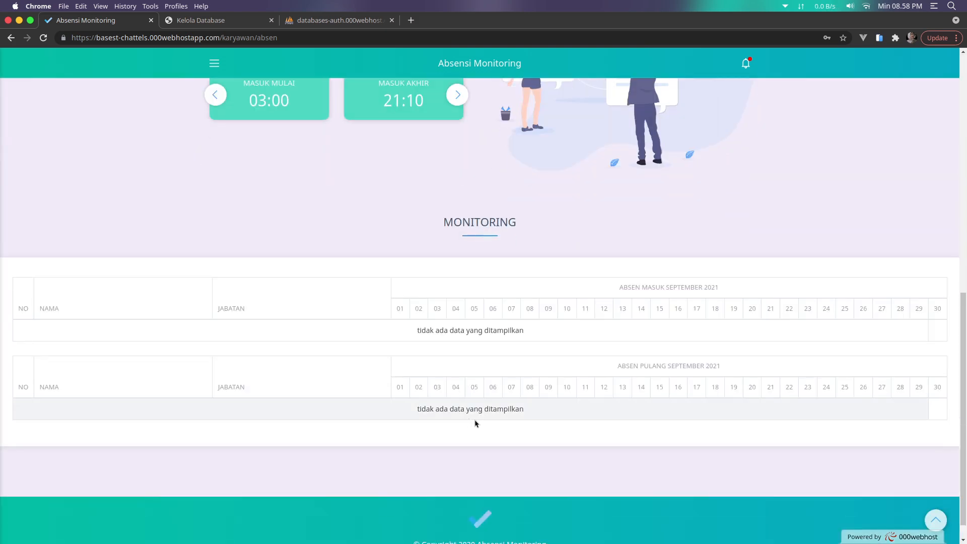
pyautogui.scroll(5, 476, 422)
pyautogui.scroll(5, 475, 422)
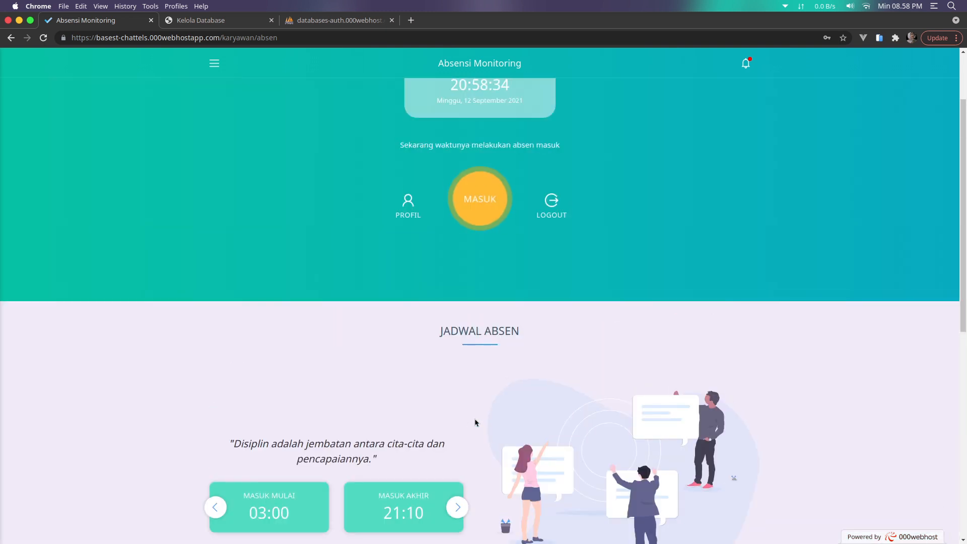
# Switch to Tema Gelap, back to Tema Terang, then open the PROFIL page
pyautogui.click(210, 63)
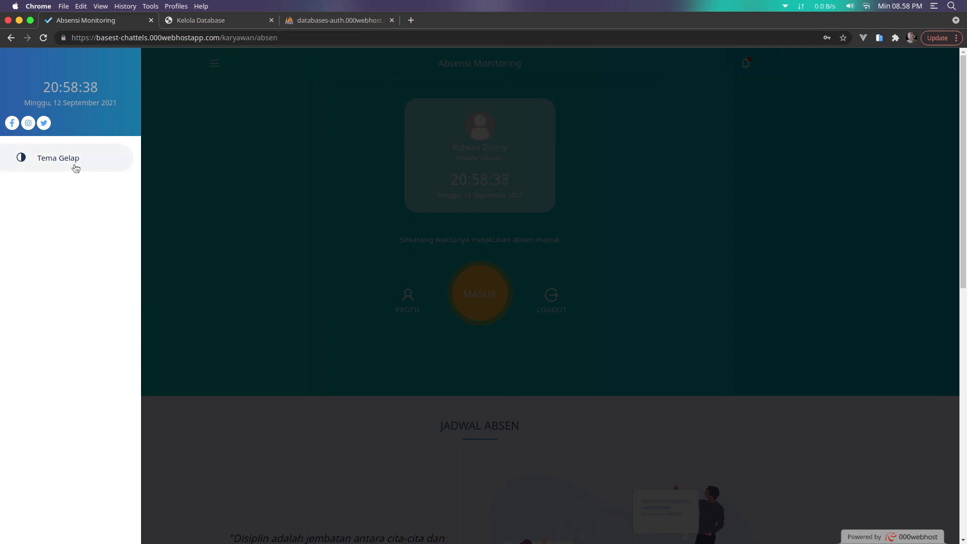
pyautogui.click(75, 168)
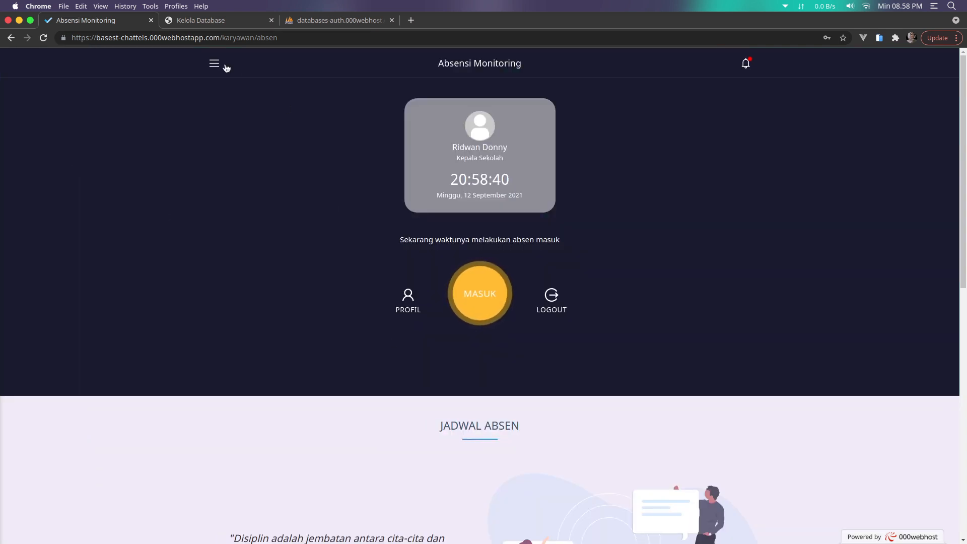
pyautogui.click(214, 63)
pyautogui.click(93, 161)
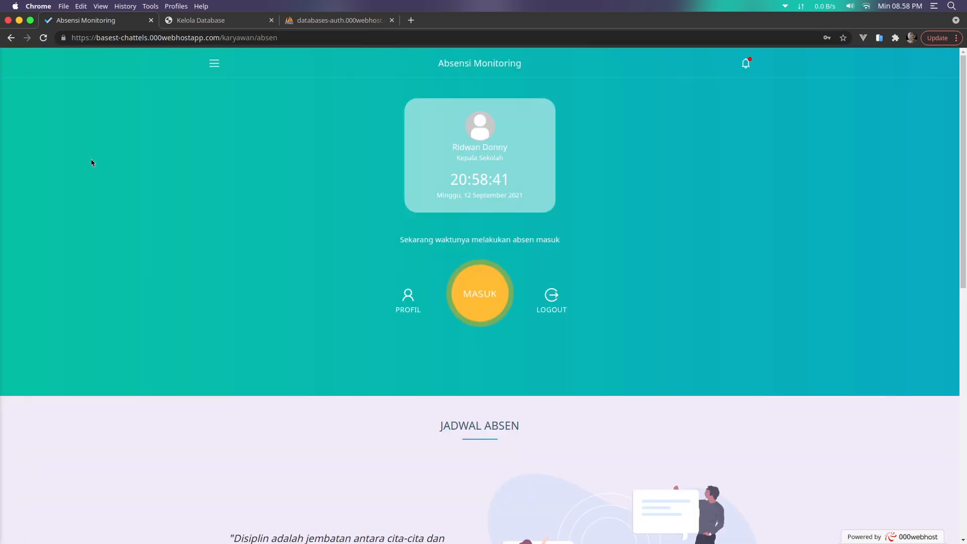
pyautogui.click(409, 297)
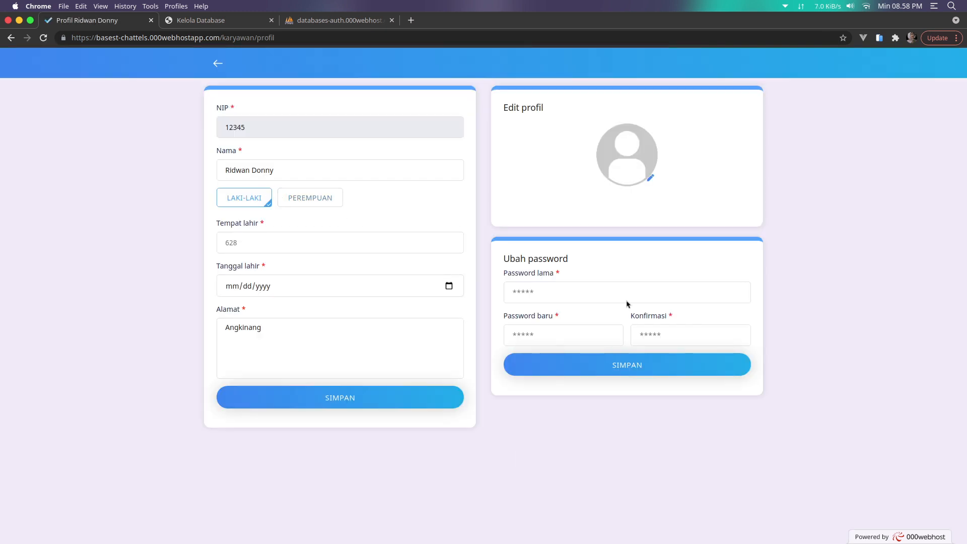
# Leave the profile page for the attendance page and open today's MASUK check-in form
pyautogui.click(219, 68)
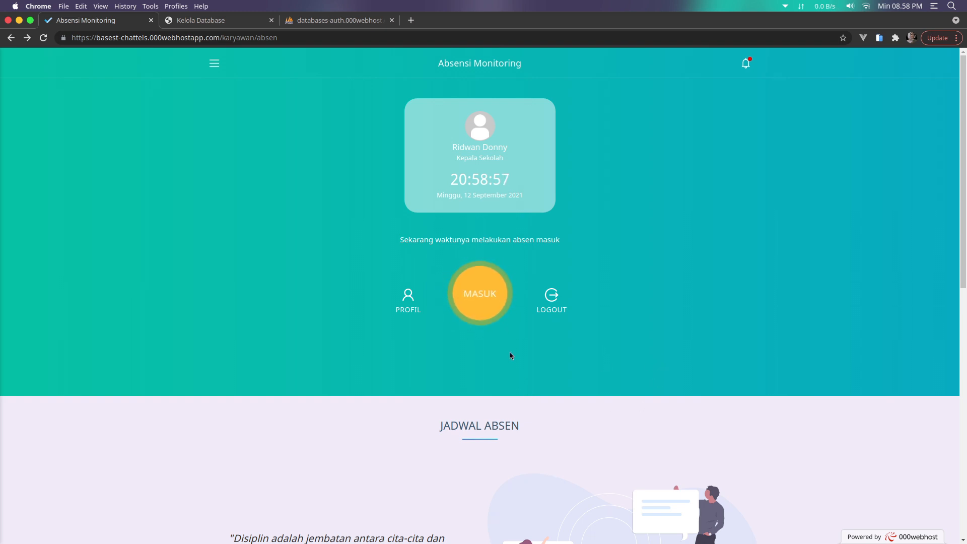
pyautogui.click(488, 296)
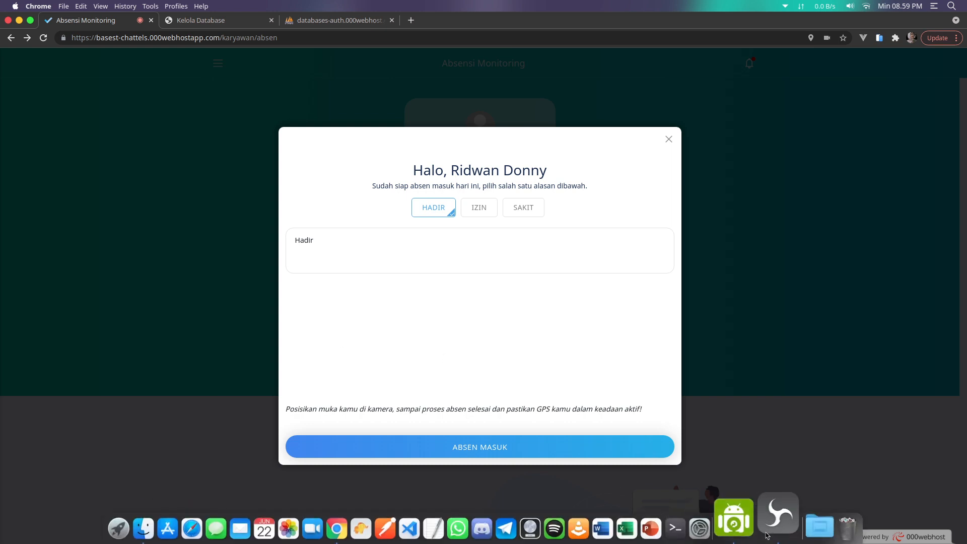
# Connect DroidCam to the phone camera, then return to the attendance page in Chrome
pyautogui.click(741, 519)
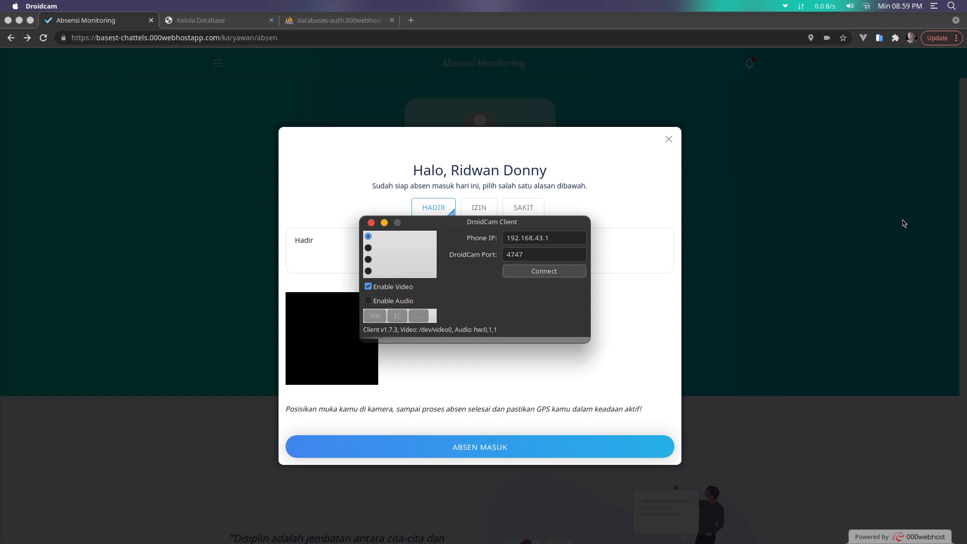
pyautogui.click(534, 275)
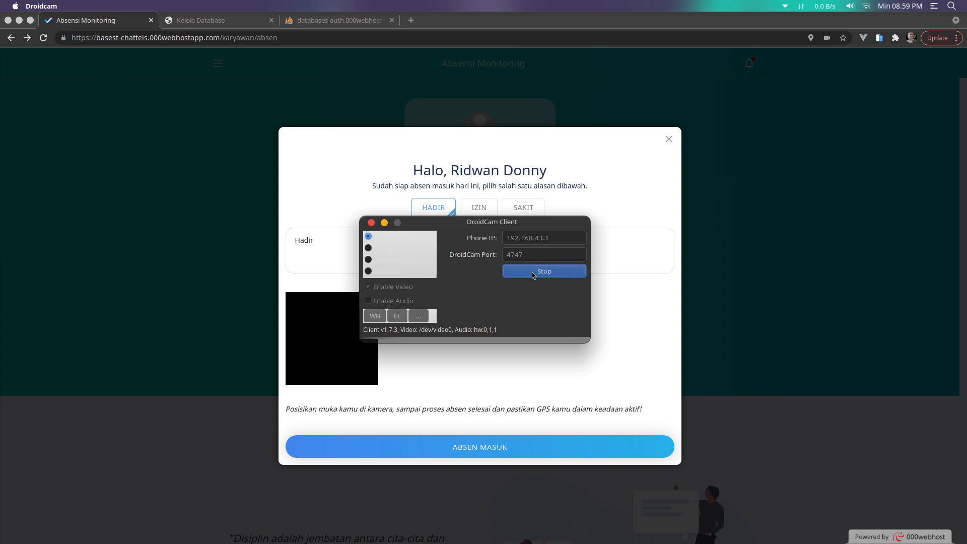
pyautogui.click(691, 418)
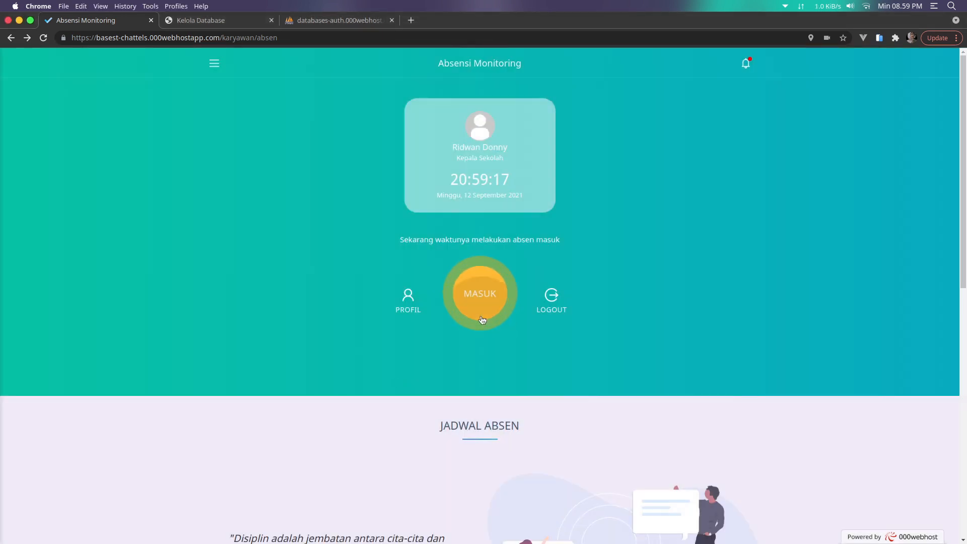
# Check in today with reason IZIN and note 'sakit', then return to the attendance page
pyautogui.click(480, 319)
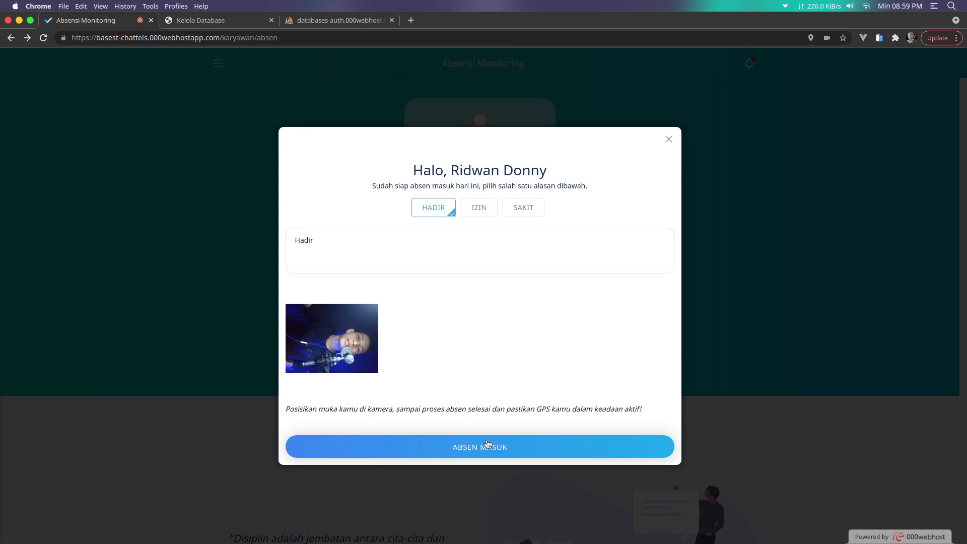
pyautogui.click(479, 209)
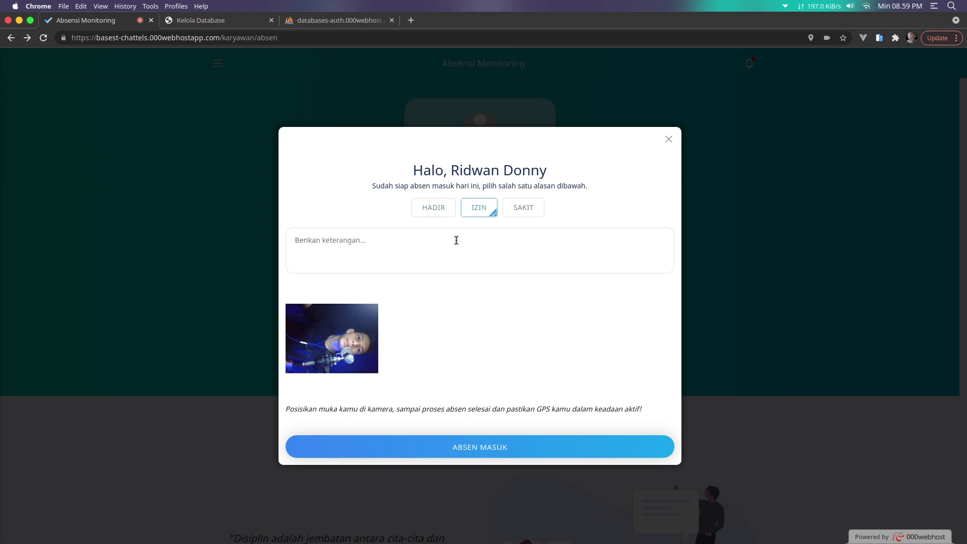
pyautogui.click(458, 236)
pyautogui.write('sakit')
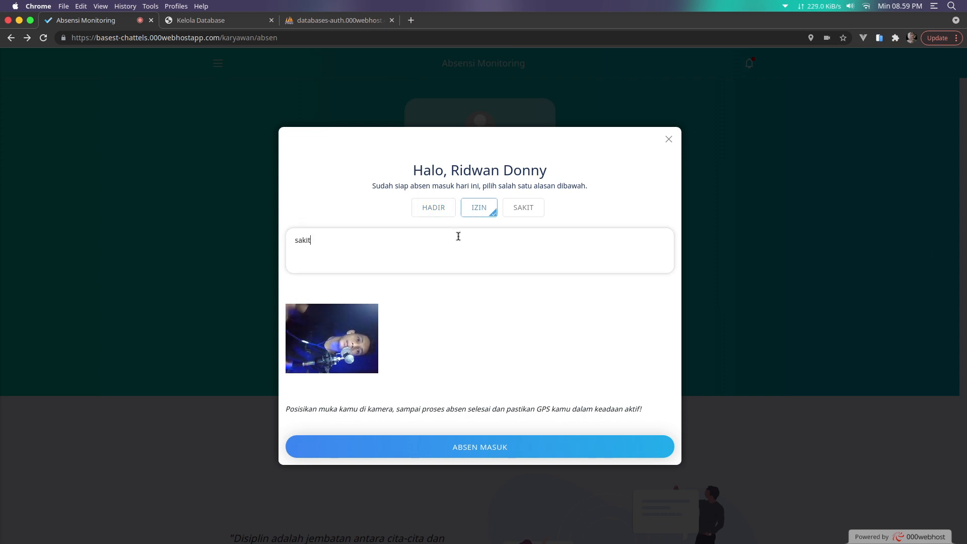
pyautogui.click(529, 444)
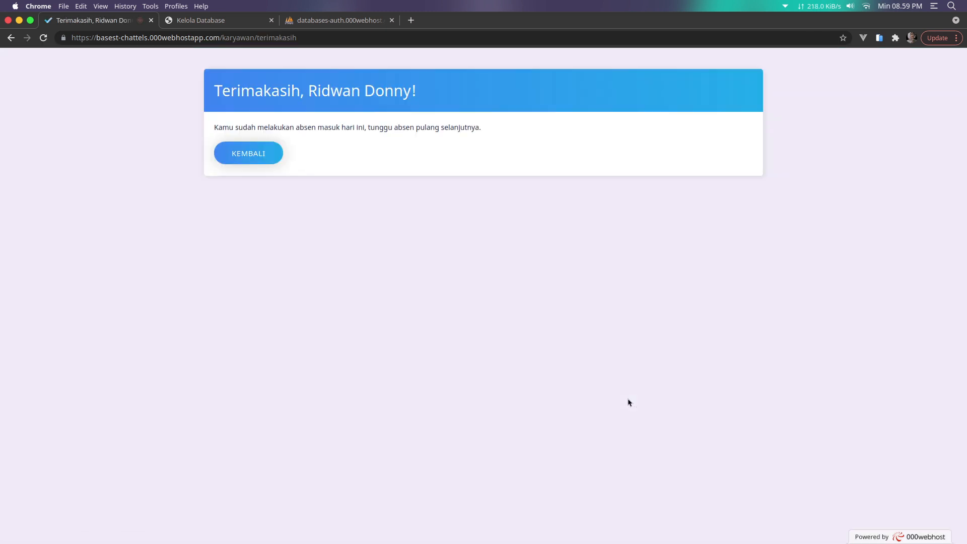
pyautogui.click(263, 151)
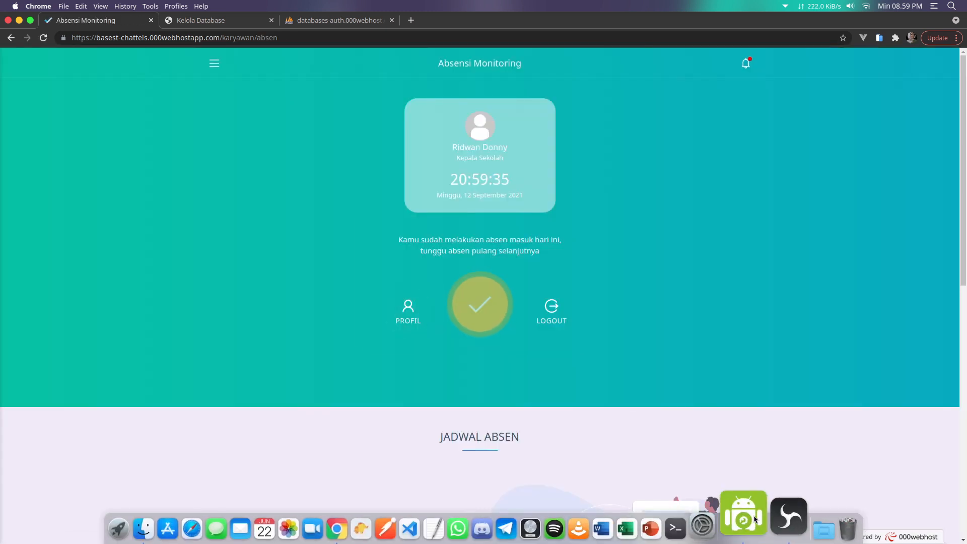
# Stop the DroidCam phone camera connection and return to the browser
pyautogui.click(743, 519)
pyautogui.click(542, 275)
pyautogui.click(600, 324)
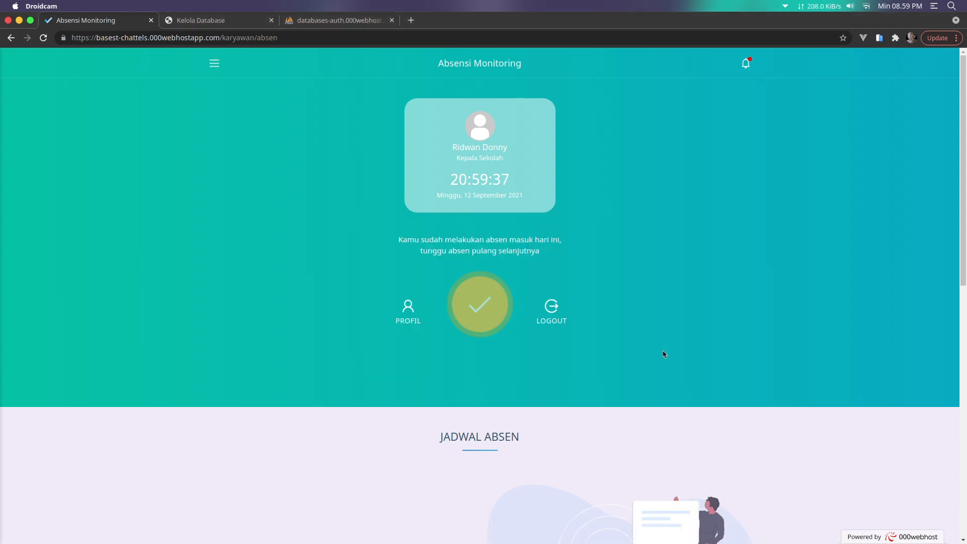
# Check the day-12 entry in the Monitoring table, then log out of the employee account
pyautogui.scroll(-10, 460, 278)
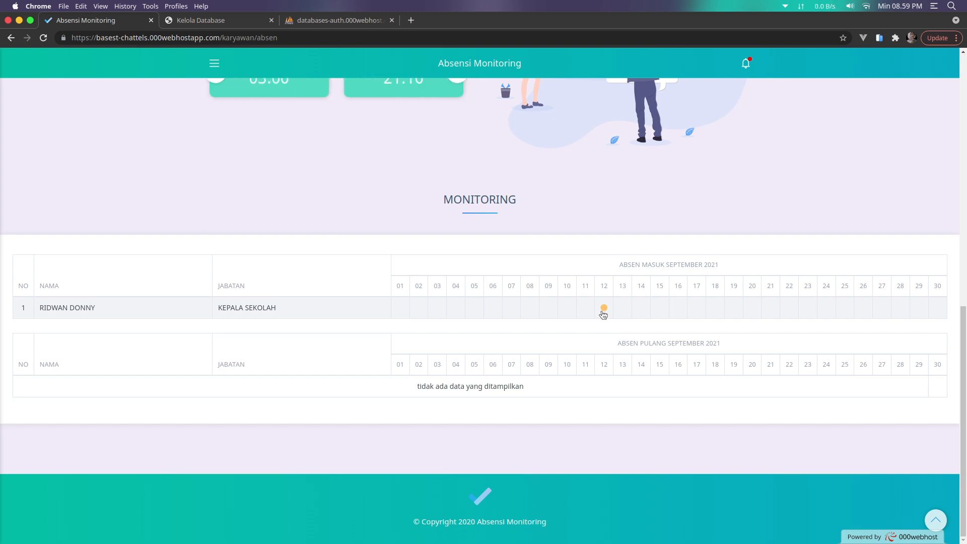
pyautogui.scroll(7, 604, 314)
pyautogui.scroll(3, 599, 313)
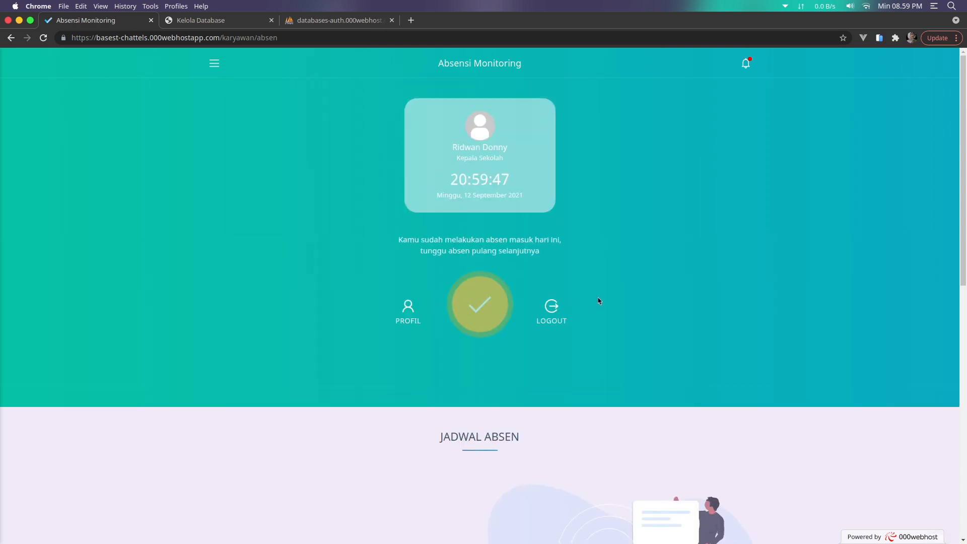
pyautogui.click(552, 317)
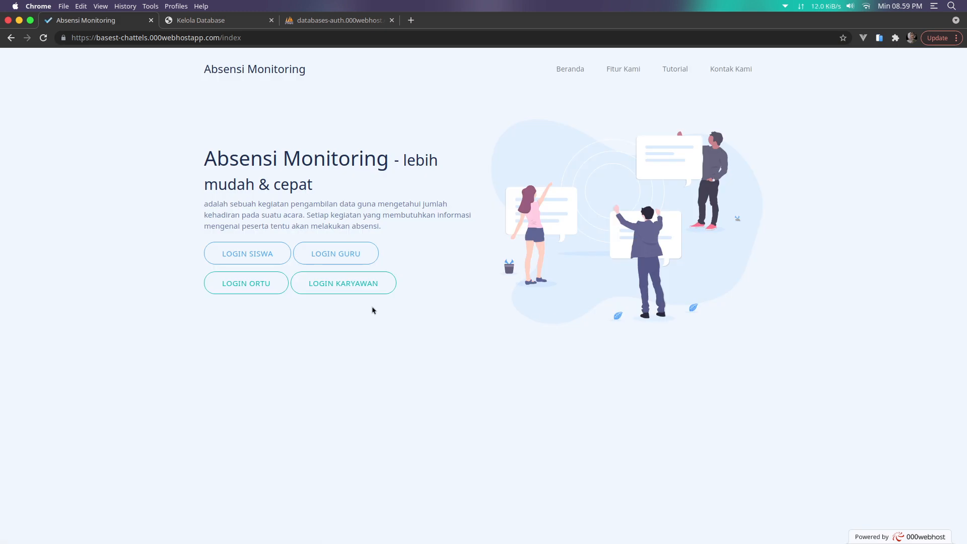
# Log in through LOGIN GURU with the teacher's NIP and password, then open Monitoring
pyautogui.click(343, 255)
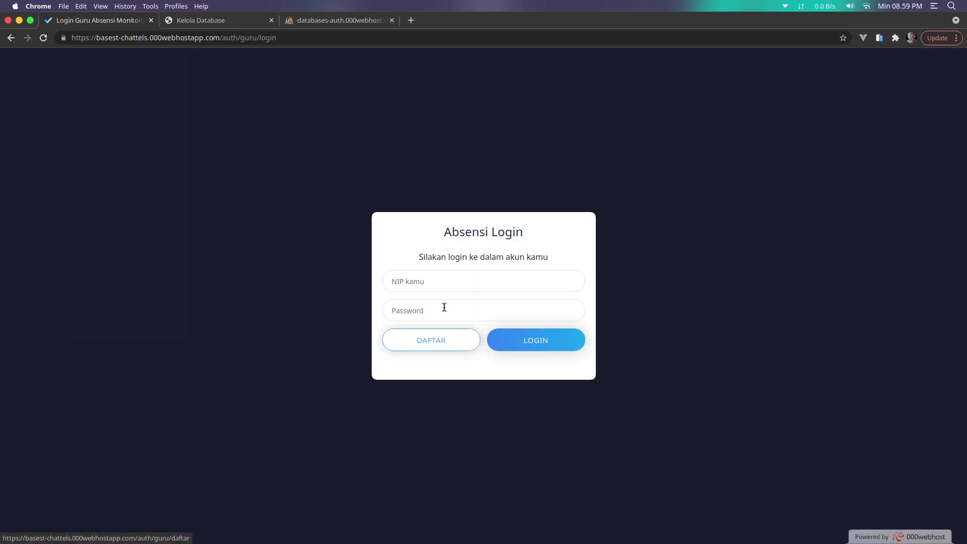
pyautogui.click(443, 280)
pyautogui.write('12345')
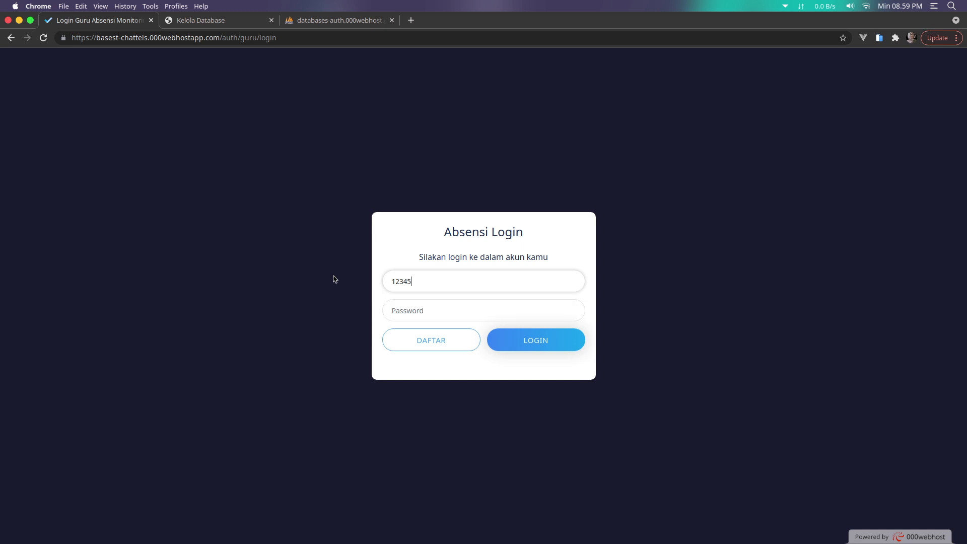
pyautogui.click(411, 310)
pyautogui.write('12345')
pyautogui.click(522, 349)
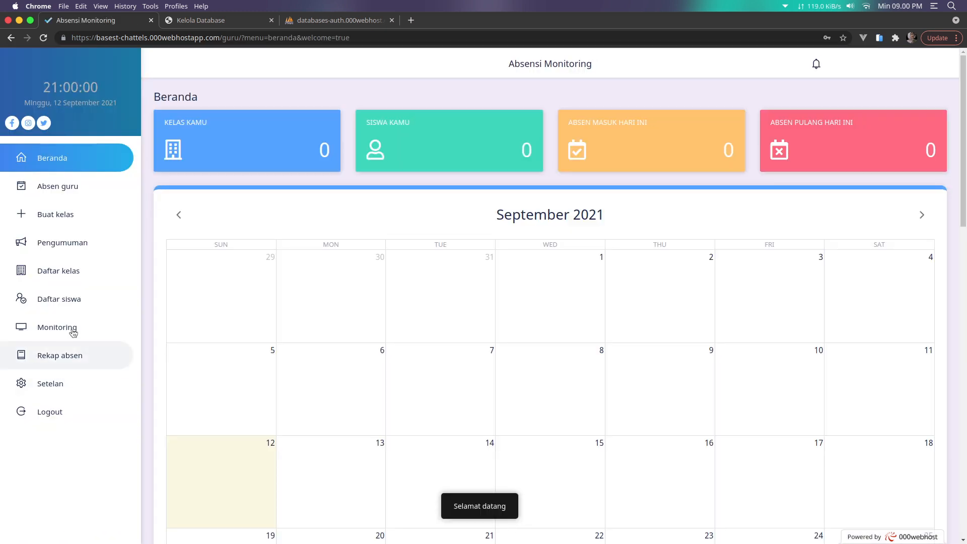
pyautogui.click(74, 333)
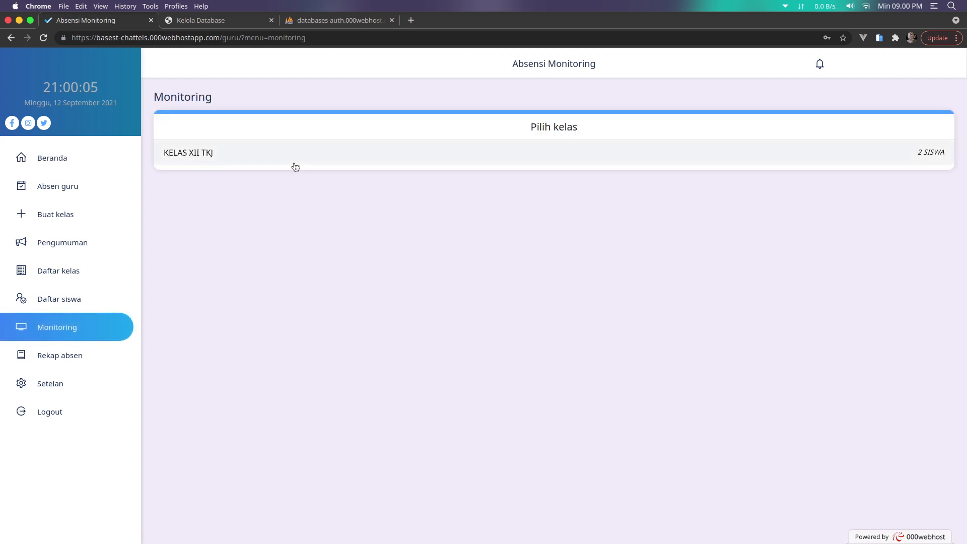
# Open class XII TKJ's September 2021 attendance table and dismiss Chrome's password alert
pyautogui.click(296, 167)
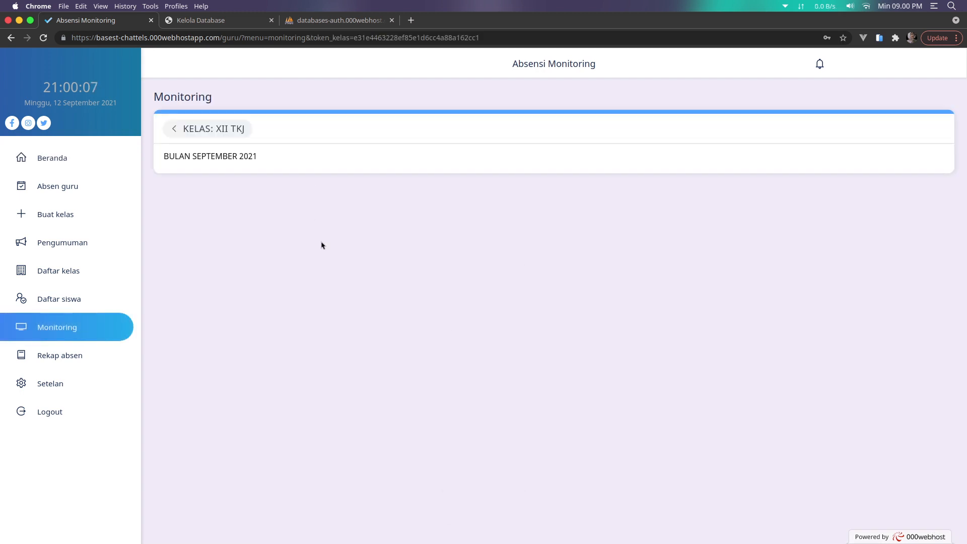
pyautogui.click(223, 162)
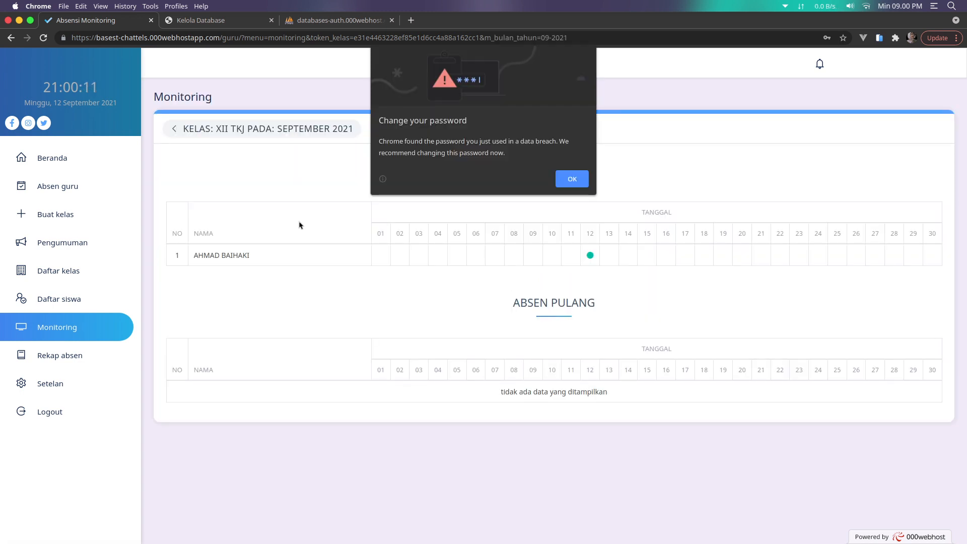
pyautogui.click(572, 182)
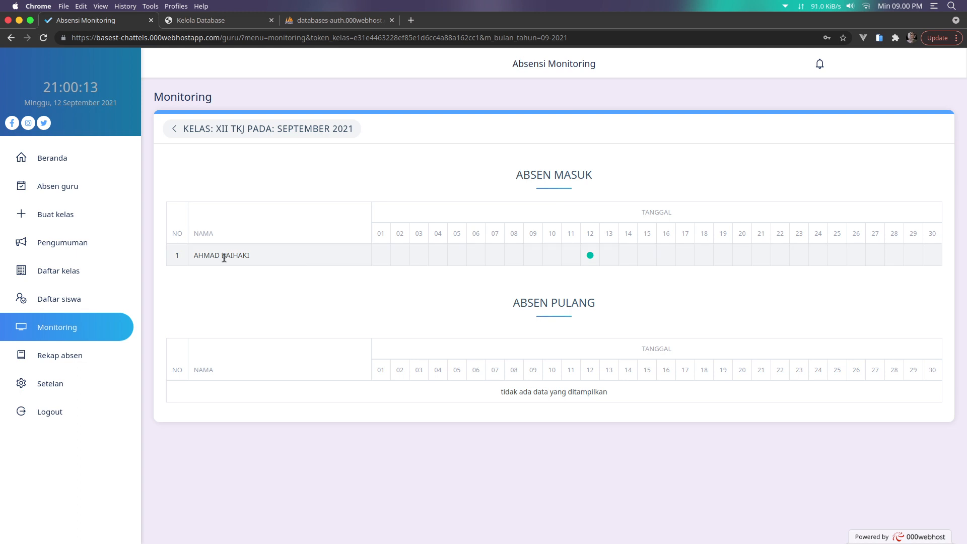
# Inspect the student's day-12 INFO ABSEN MASUK details, then go to Rekap absen
pyautogui.click(591, 256)
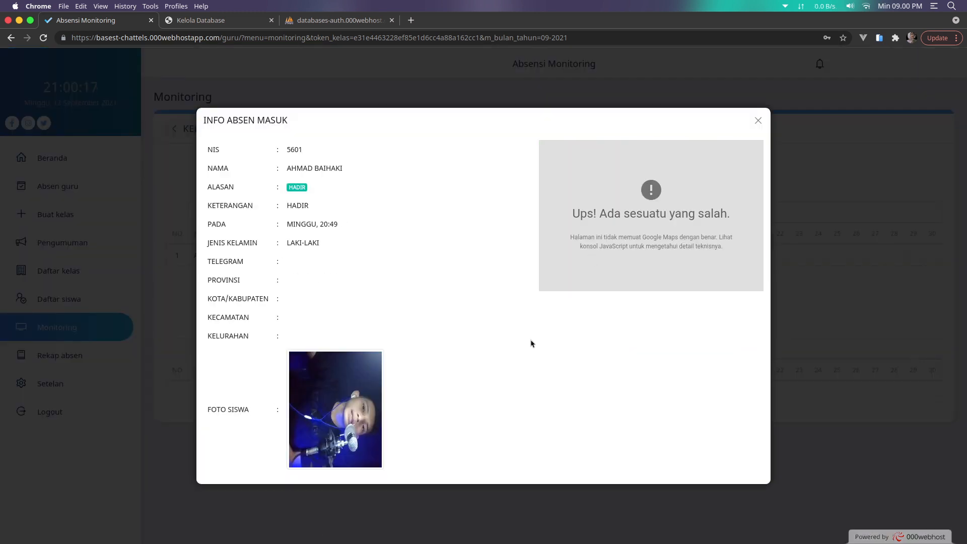
pyautogui.click(757, 120)
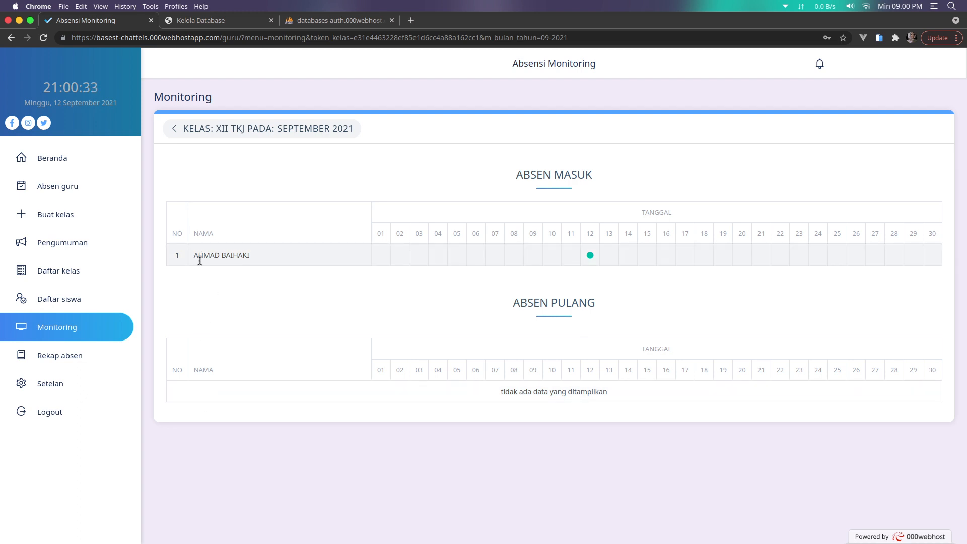
pyautogui.click(89, 364)
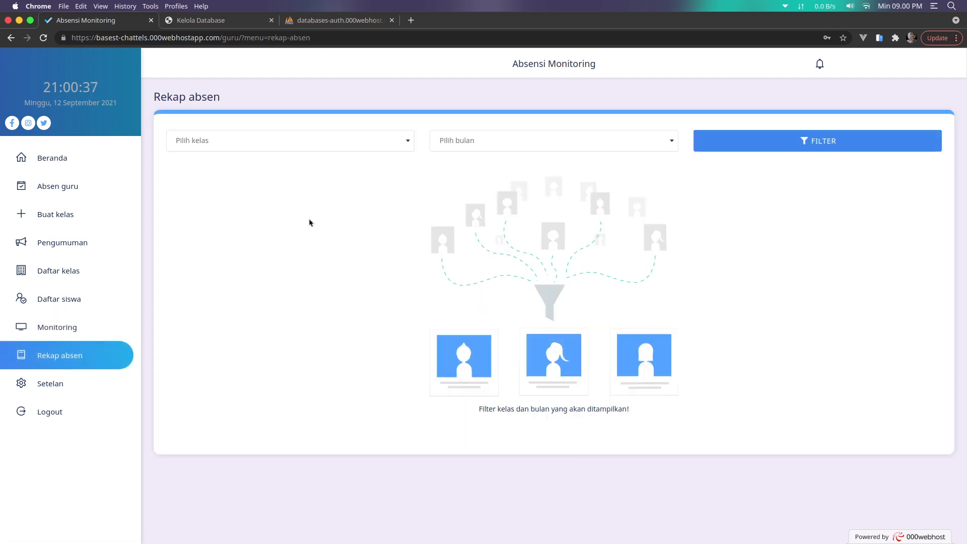
# Filter the recap to class XII TKJ and September 2021
pyautogui.click(309, 144)
pyautogui.click(233, 180)
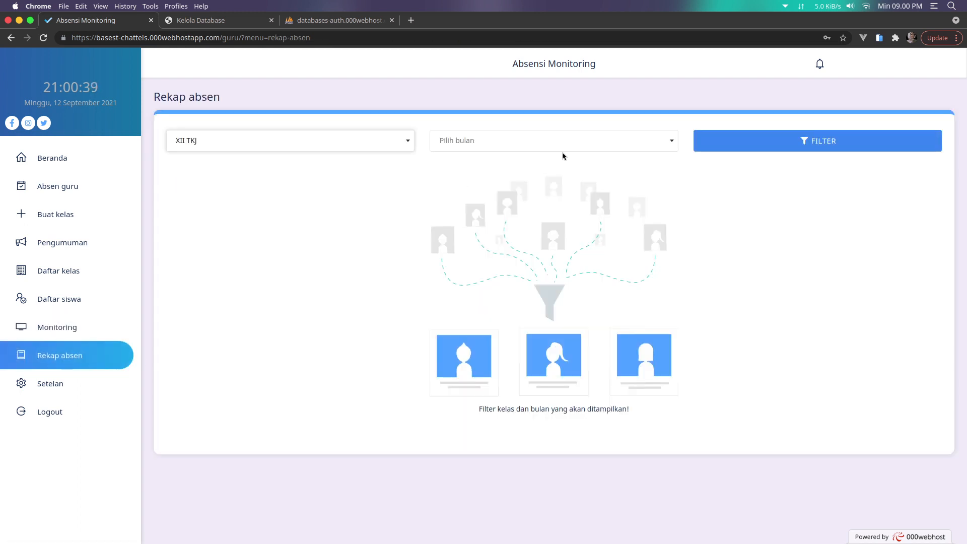
pyautogui.click(564, 150)
pyautogui.click(508, 182)
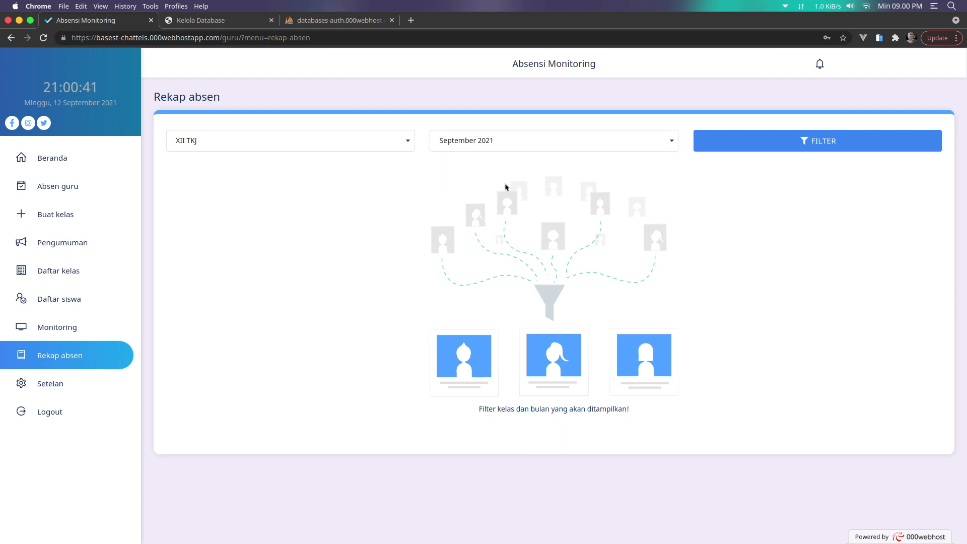
pyautogui.click(802, 140)
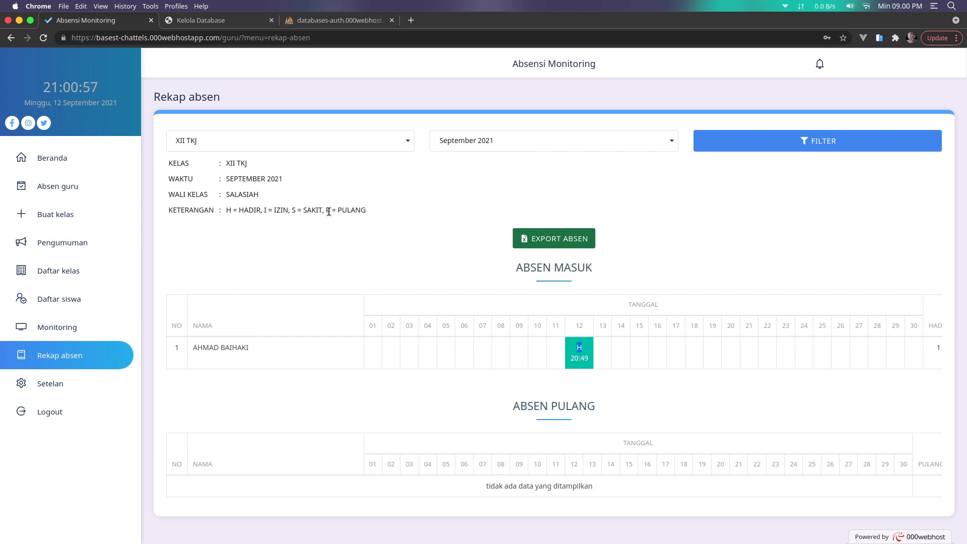
# Scroll across the recap table to the Hadir, Izin and Sakit totals, then export it
pyautogui.doubleClick(355, 210)
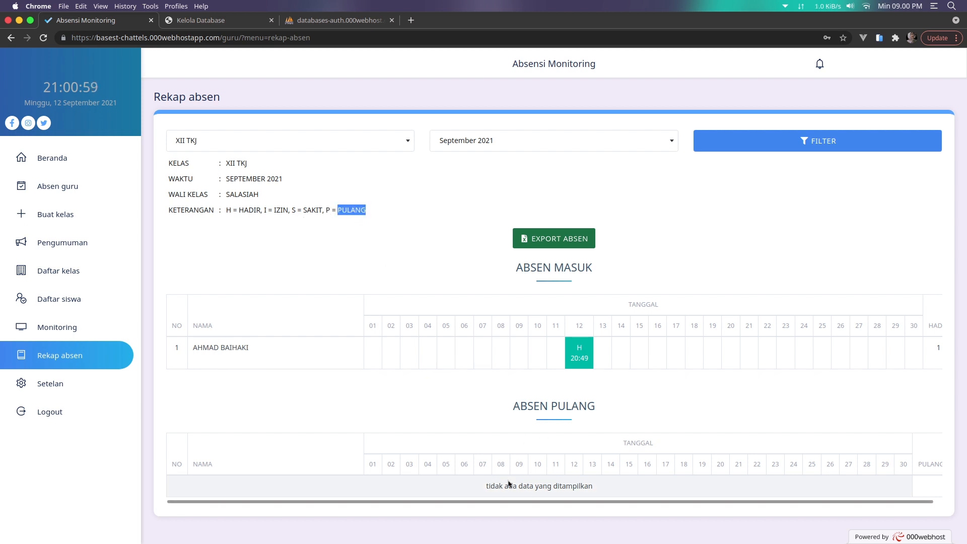
pyautogui.click(565, 487)
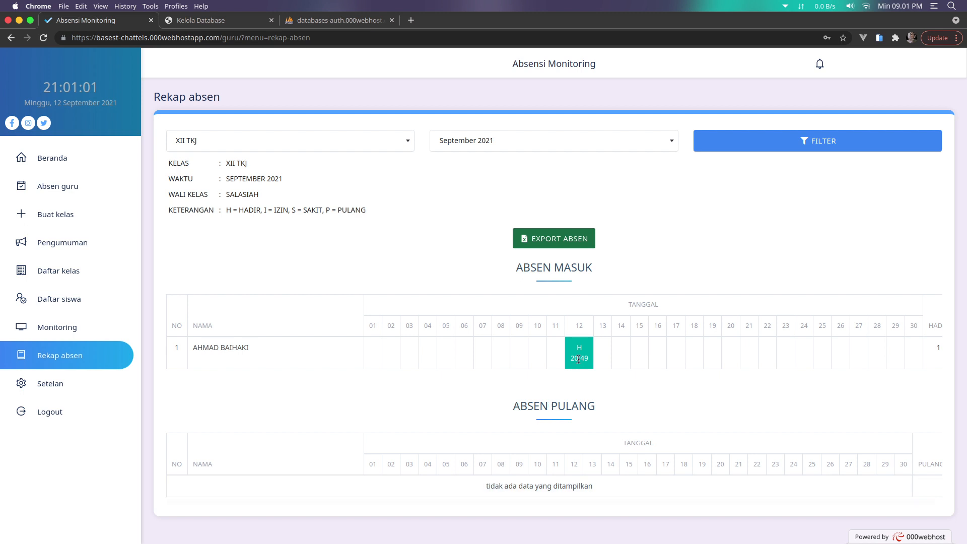
pyautogui.hscroll(3, 704, 373)
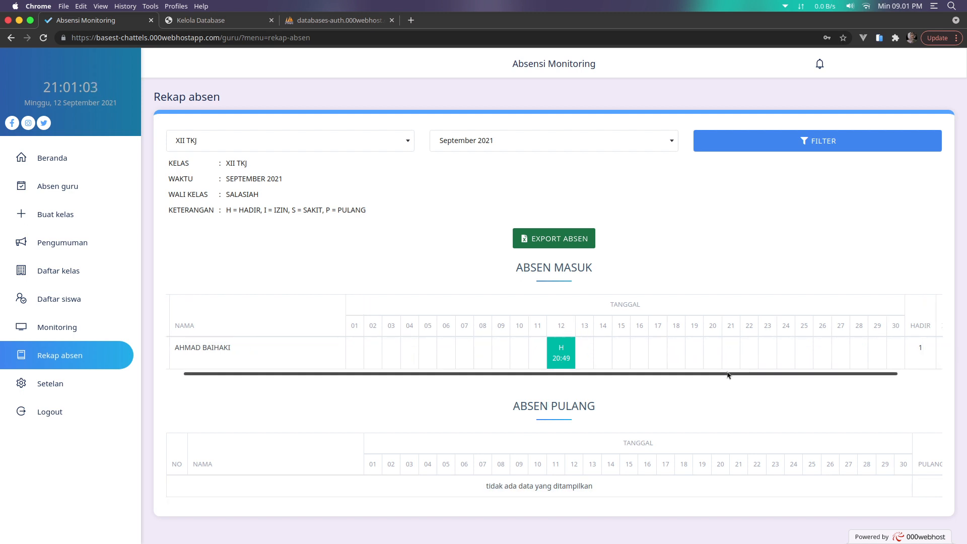
pyautogui.hscroll(1, 792, 374)
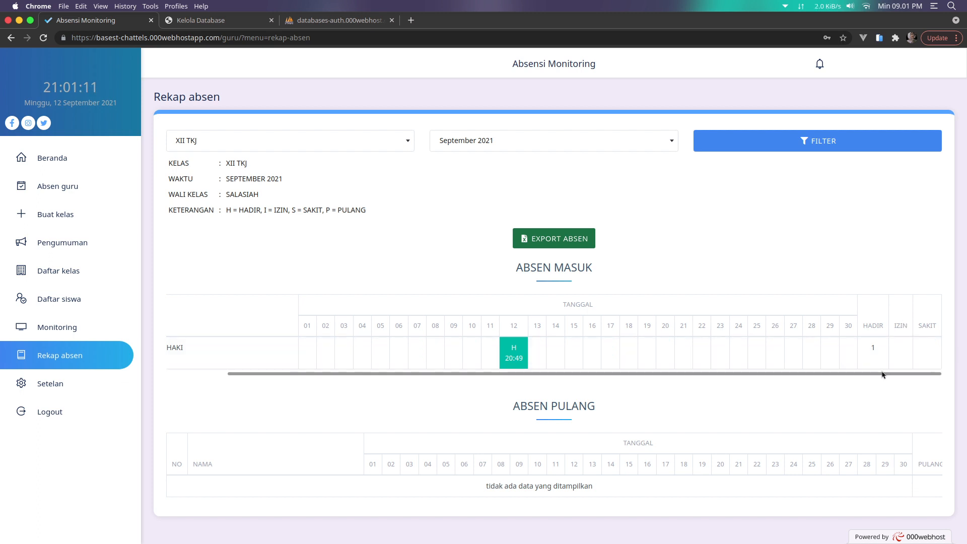
pyautogui.moveTo(883, 374); pyautogui.dragTo(666, 374)
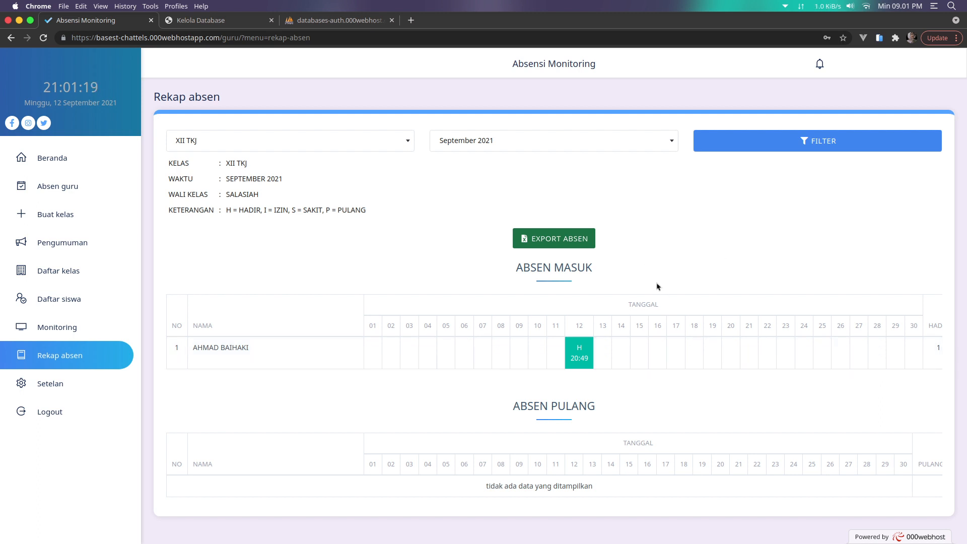
pyautogui.click(567, 239)
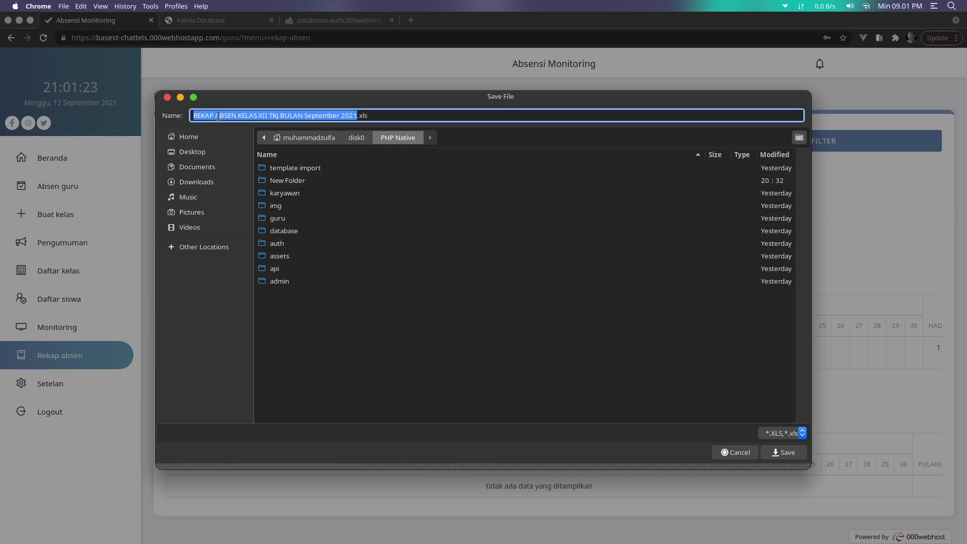
# Save 'REKAP ABSEN KELAS XII TKJ BULAN September 2021.xls' to Downloads and open it from the download bar
pyautogui.click(216, 183)
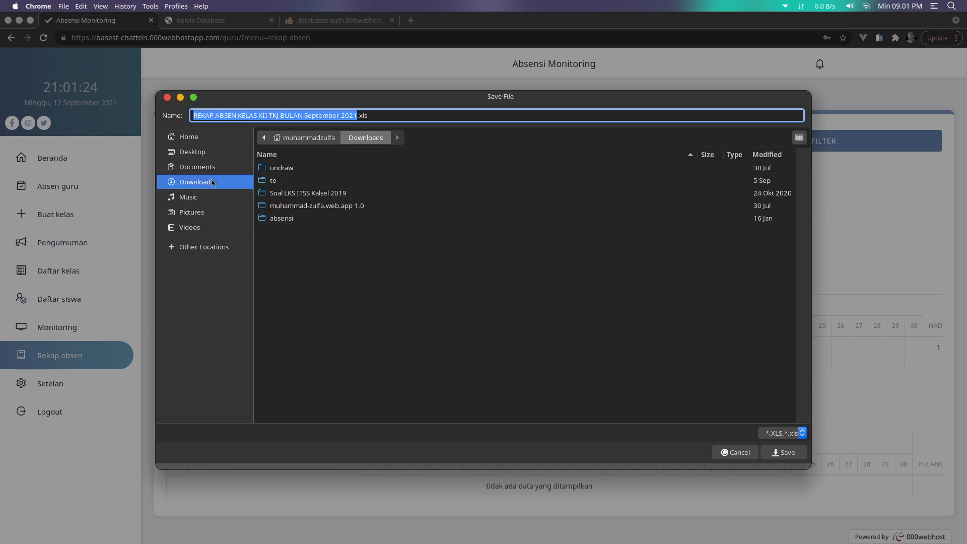
pyautogui.click(773, 453)
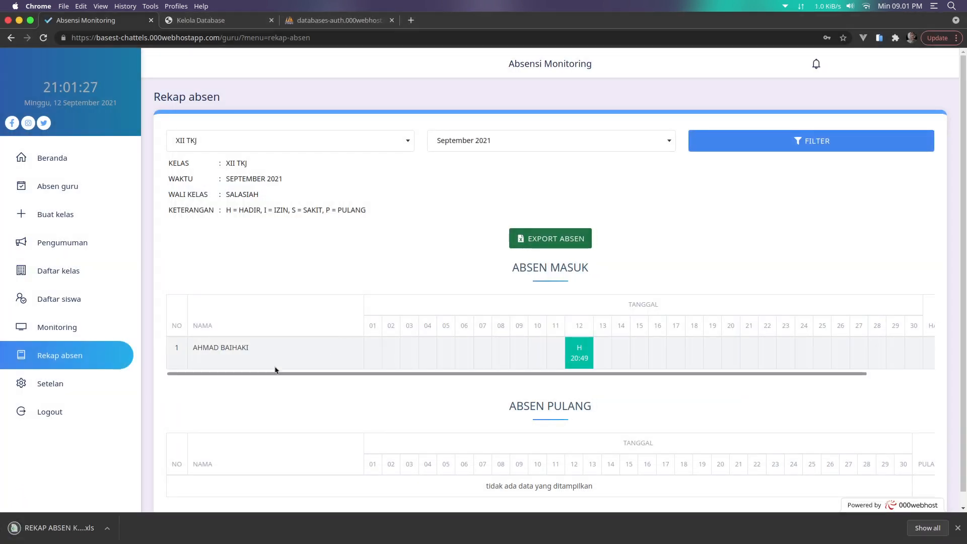
pyautogui.click(72, 530)
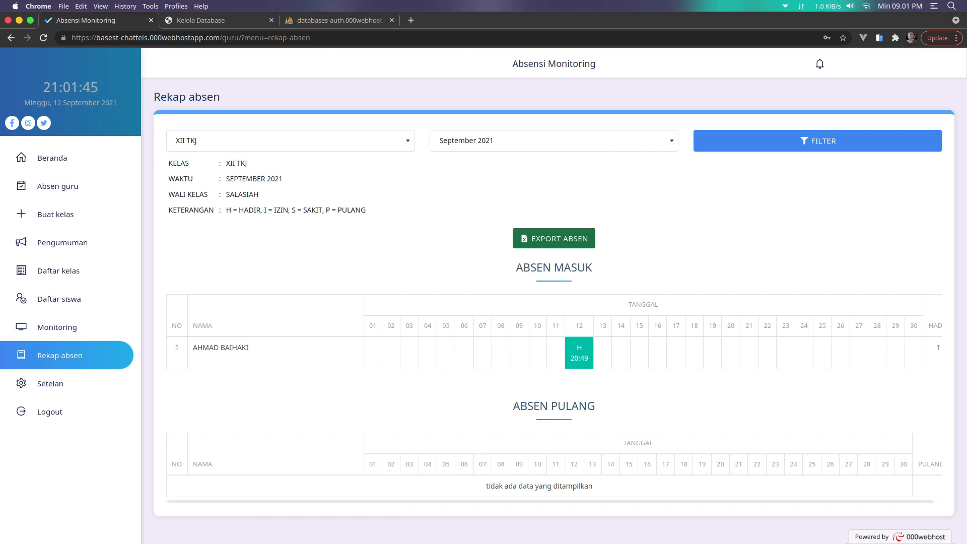
pyautogui.moveTo(428, 542)
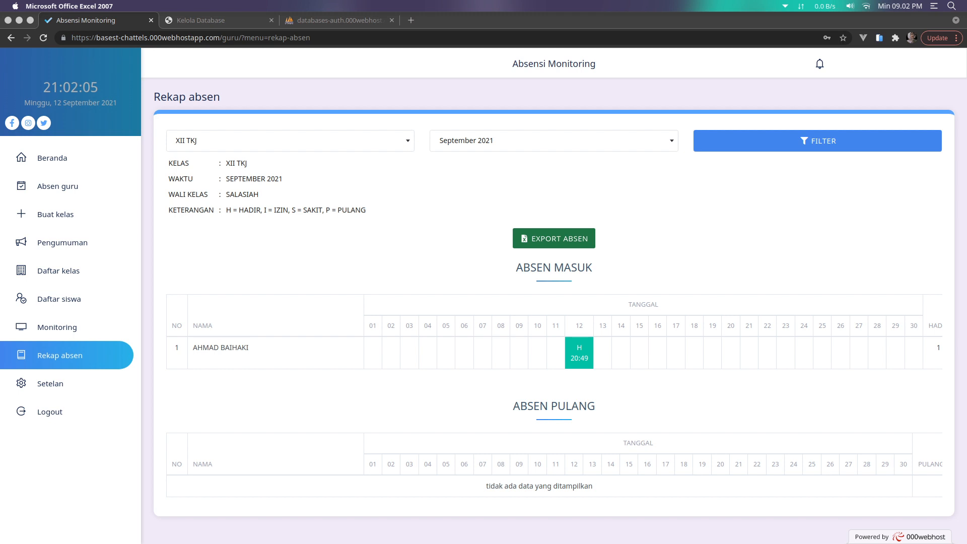
# Launch Microsoft Excel 2007 from the Dock
pyautogui.moveTo(526, 529)
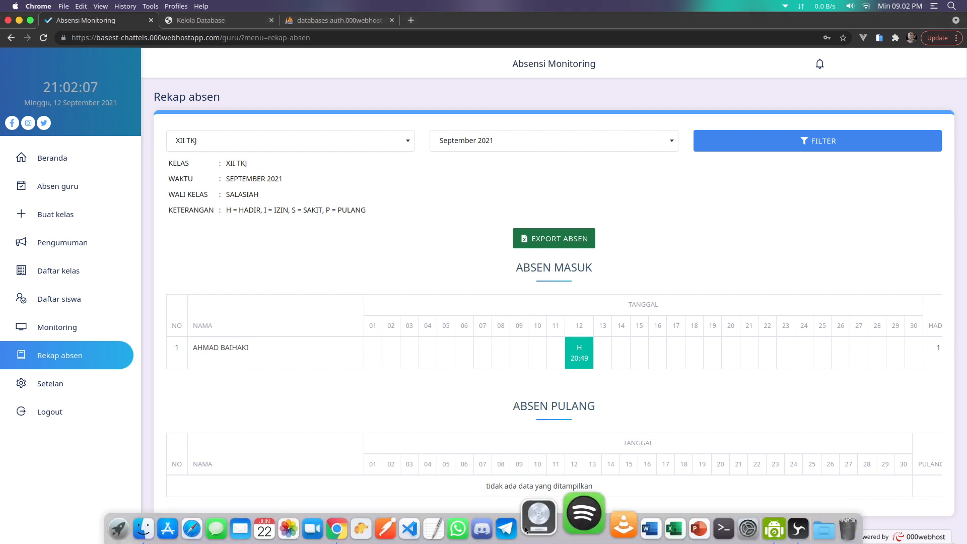
pyautogui.click(649, 526)
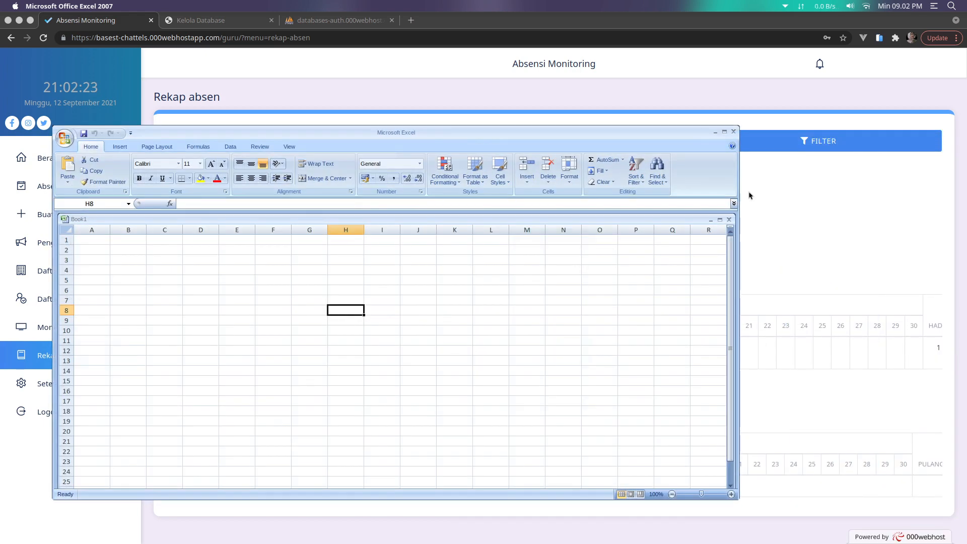
pyautogui.click(725, 133)
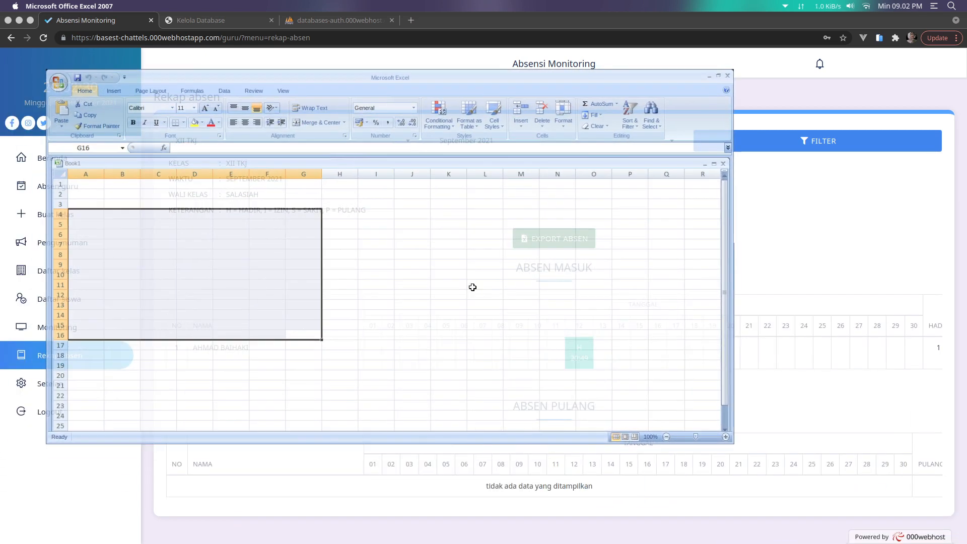
# Open the REKAP ABSEN .xls from home > Downloads and widen the window to show Hadir, Izin, Sakit
pyautogui.click(59, 82)
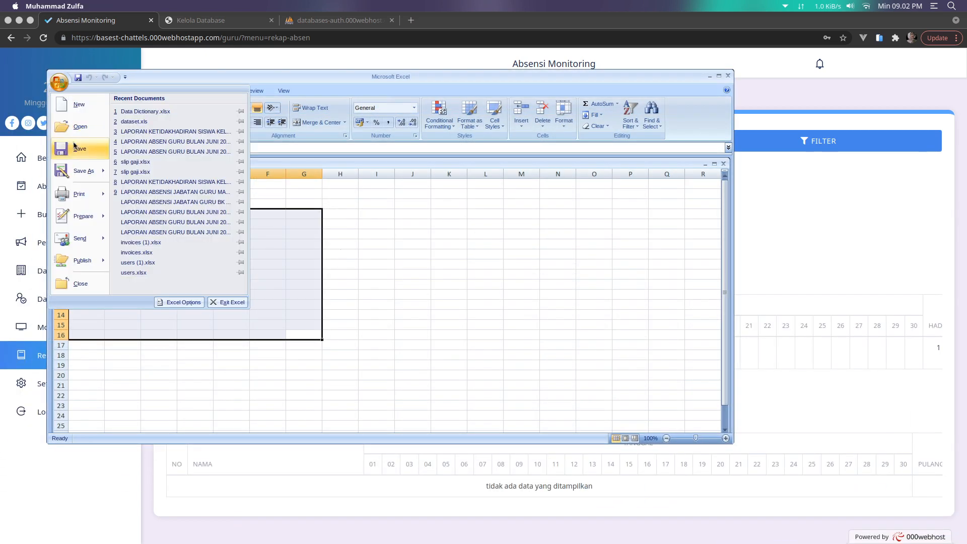
pyautogui.click(88, 127)
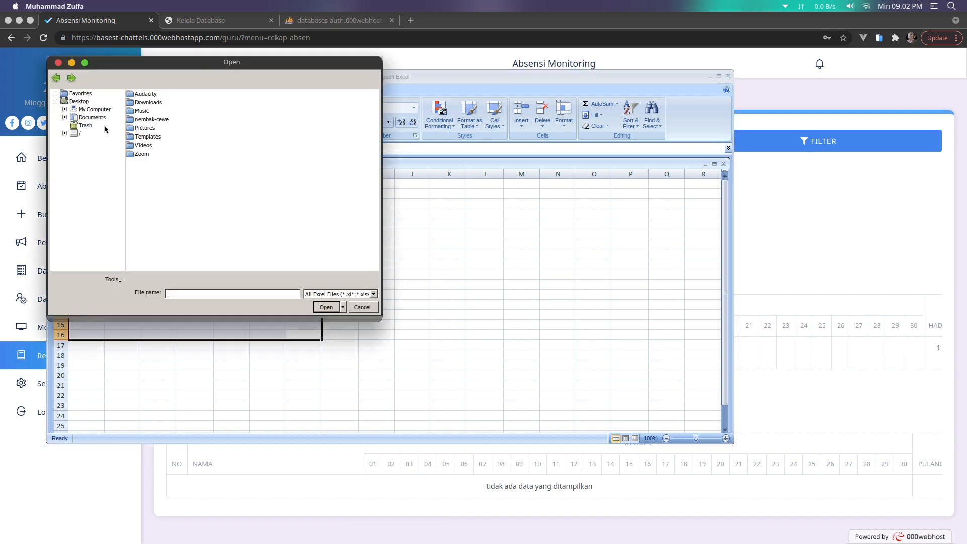
pyautogui.click(78, 134)
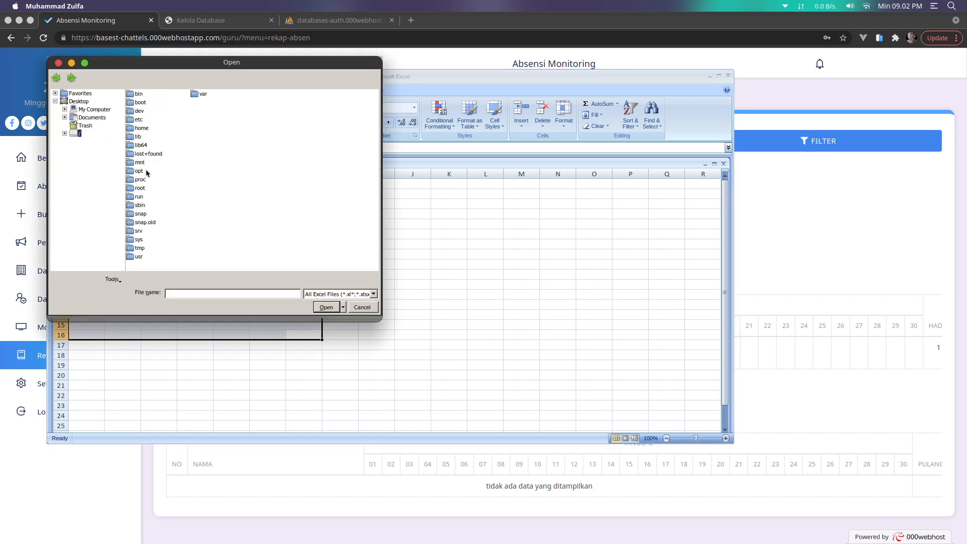
pyautogui.doubleClick(144, 129)
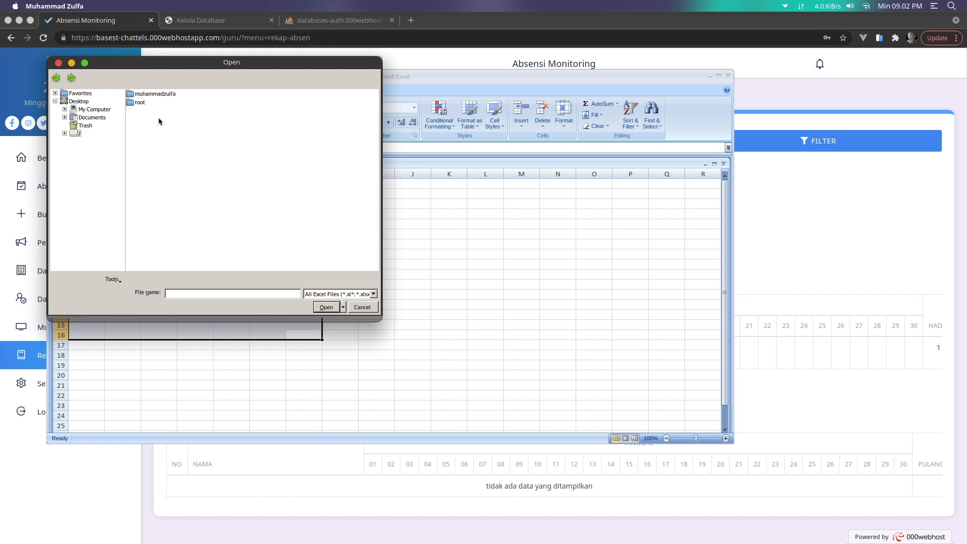
pyautogui.doubleClick(159, 98)
pyautogui.doubleClick(147, 137)
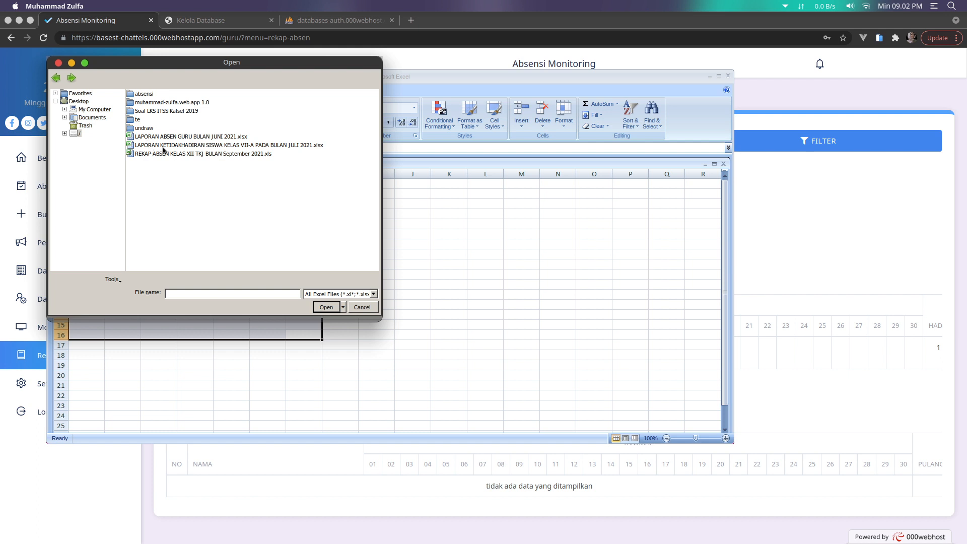
pyautogui.doubleClick(234, 155)
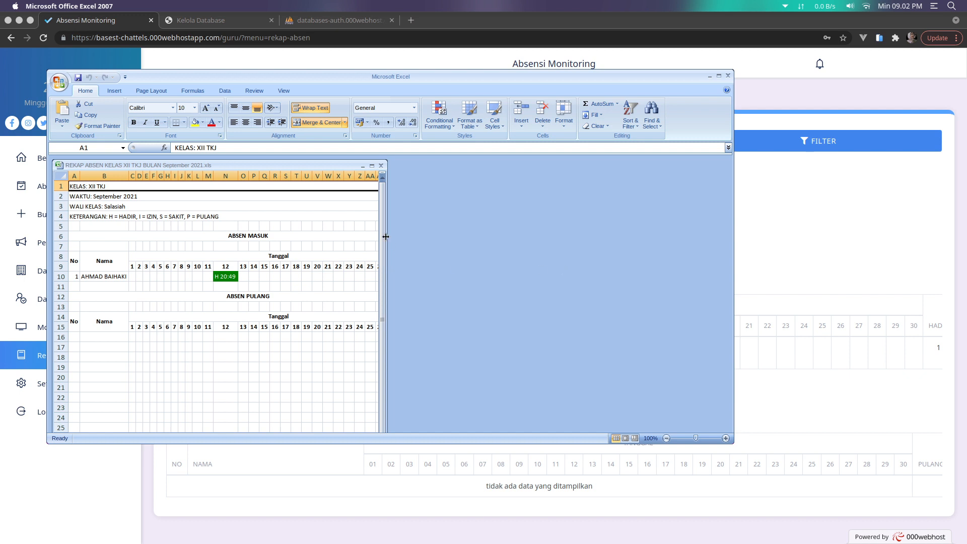
pyautogui.moveTo(385, 236); pyautogui.dragTo(649, 245)
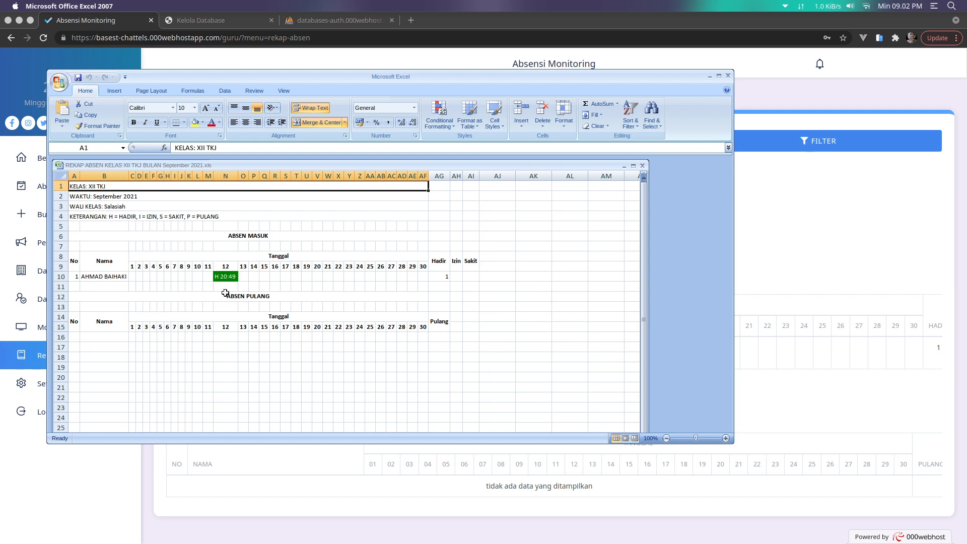
# Compare the Excel recap with the Rekap absen page, close Excel, and log out of admin
pyautogui.click(800, 354)
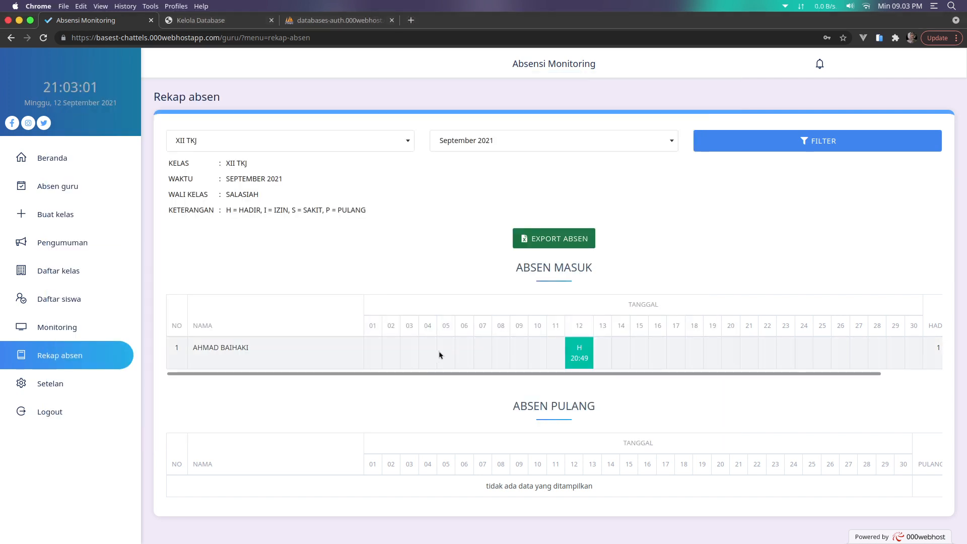
pyautogui.hotkey('alt', 'Tab')
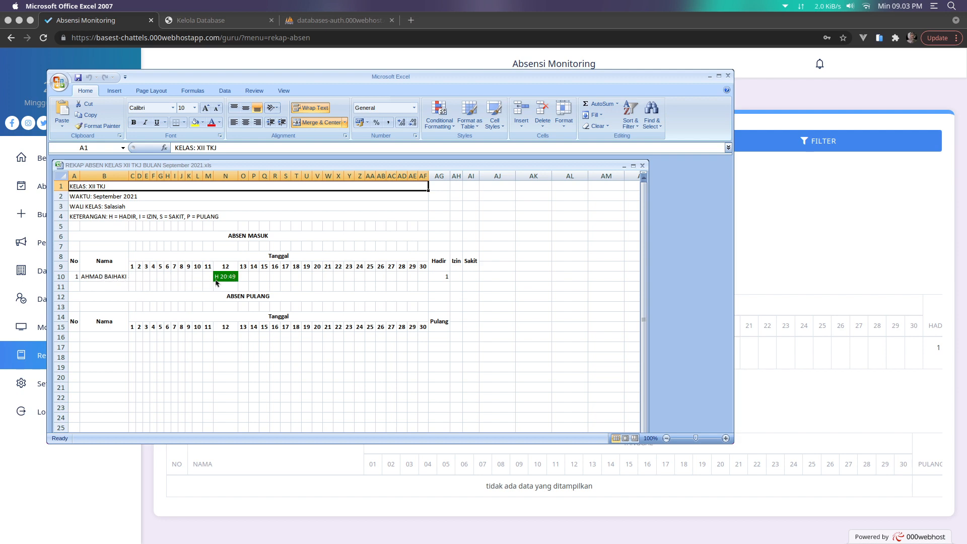
pyautogui.click(779, 295)
pyautogui.hotkey('alt', 'Tab')
pyautogui.click(727, 76)
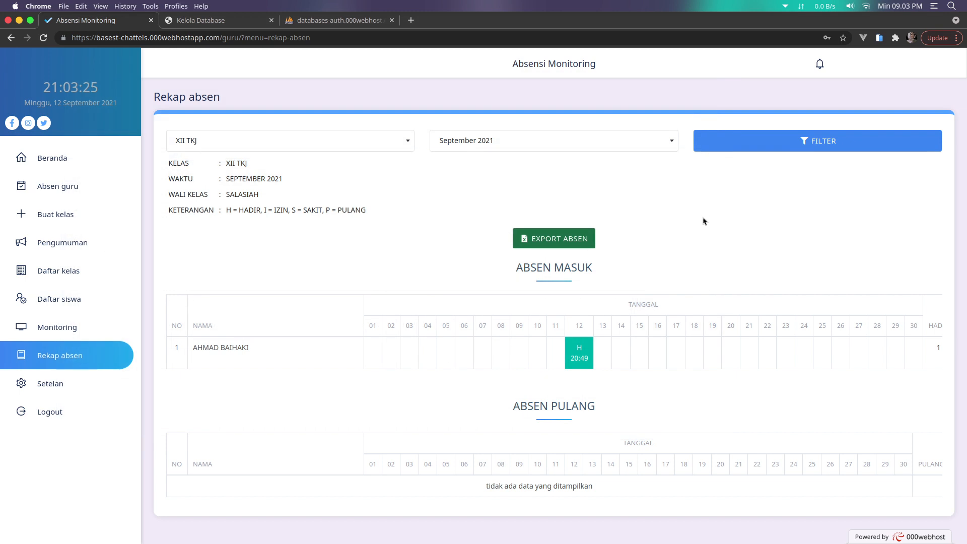
pyautogui.click(71, 412)
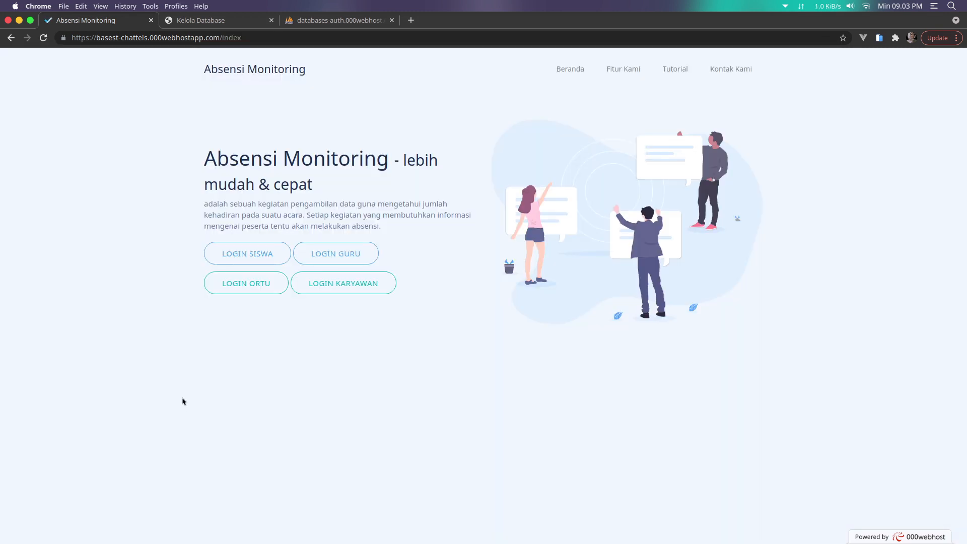
# Change the page in the site address from 'index' to 'admin' to load the admin login
pyautogui.doubleClick(232, 38)
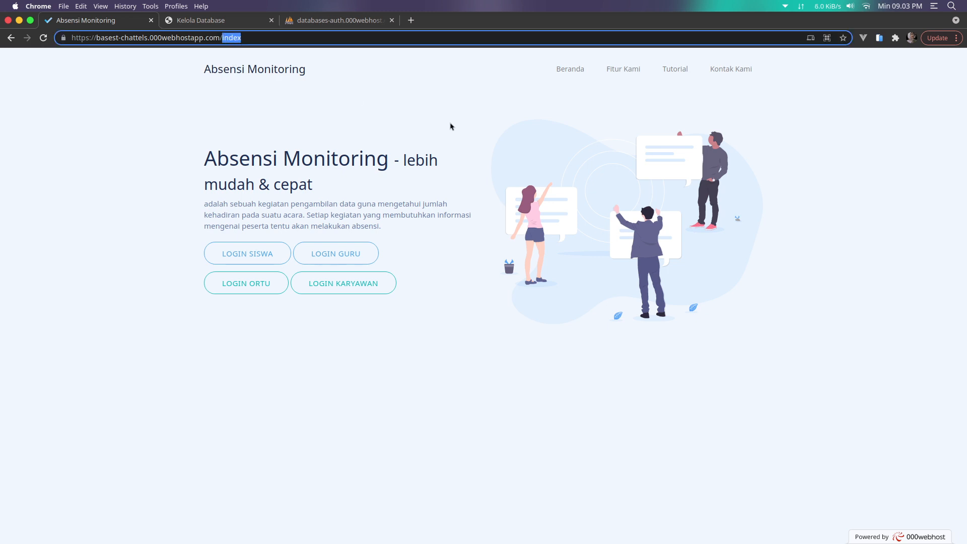
pyautogui.write('admin')
pyautogui.press('Return')
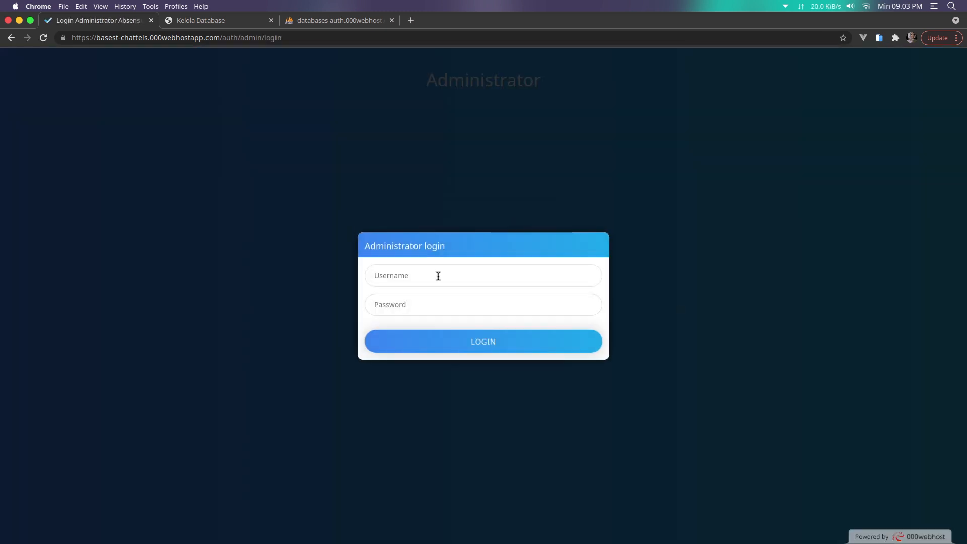
# Log in with the administrator username and password
pyautogui.click(438, 276)
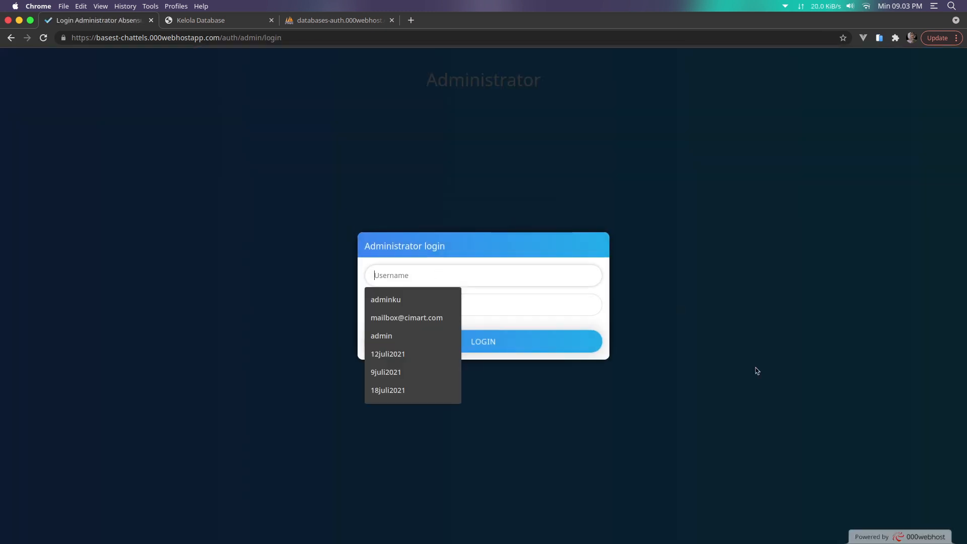
pyautogui.write('adminku')
pyautogui.press('Tab')
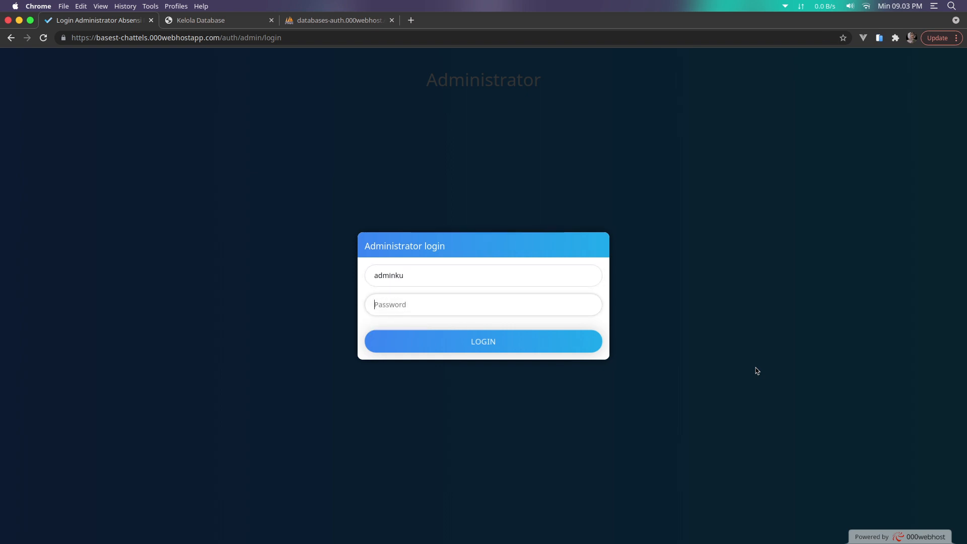
pyautogui.write('•••••••')
pyautogui.press('Return')
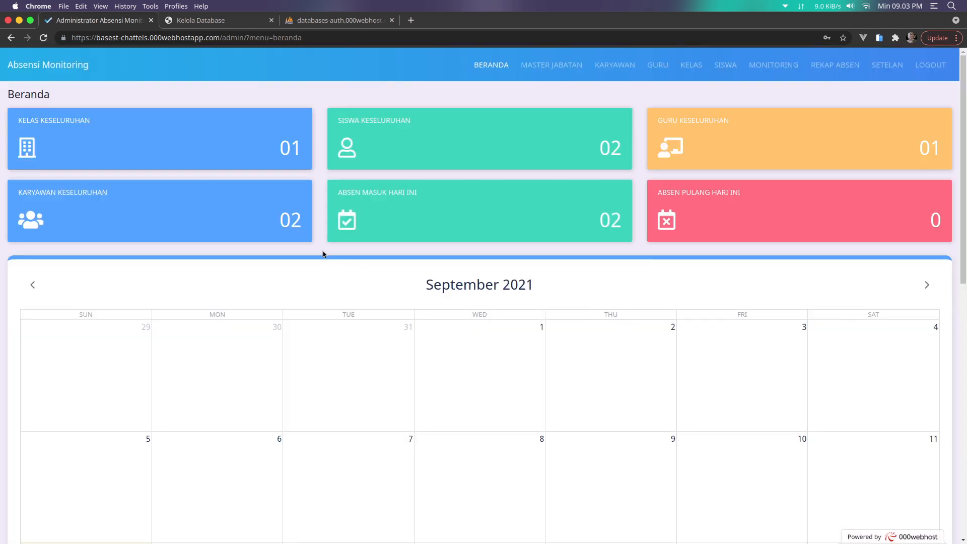
# Browse the MASTER JABATAN, KARYAWAN and GURU lists, ending on the teacher list
pyautogui.click(570, 71)
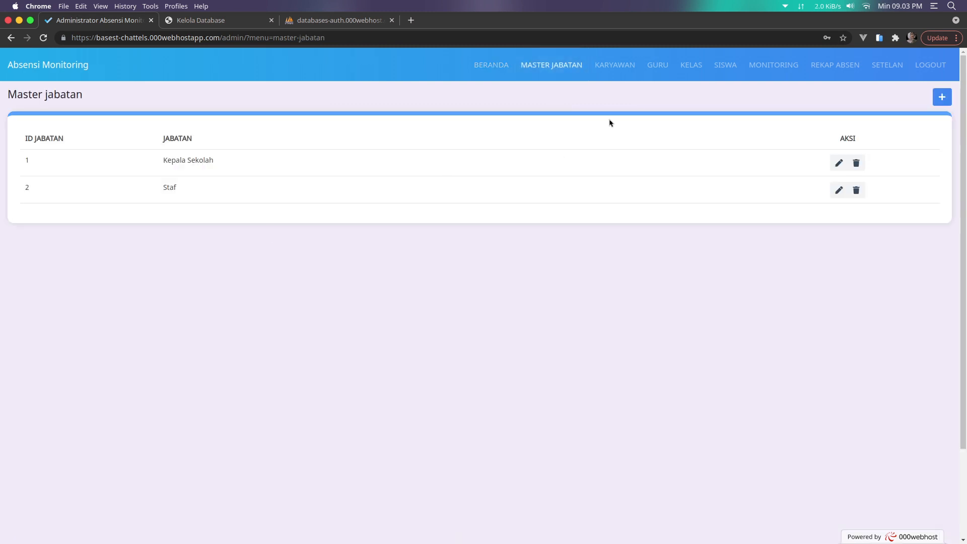
pyautogui.click(620, 62)
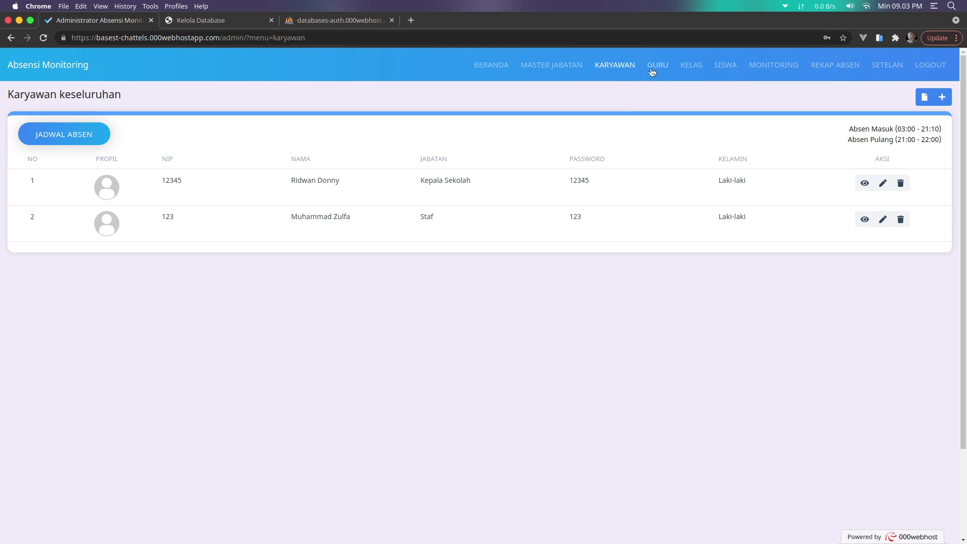
pyautogui.click(652, 71)
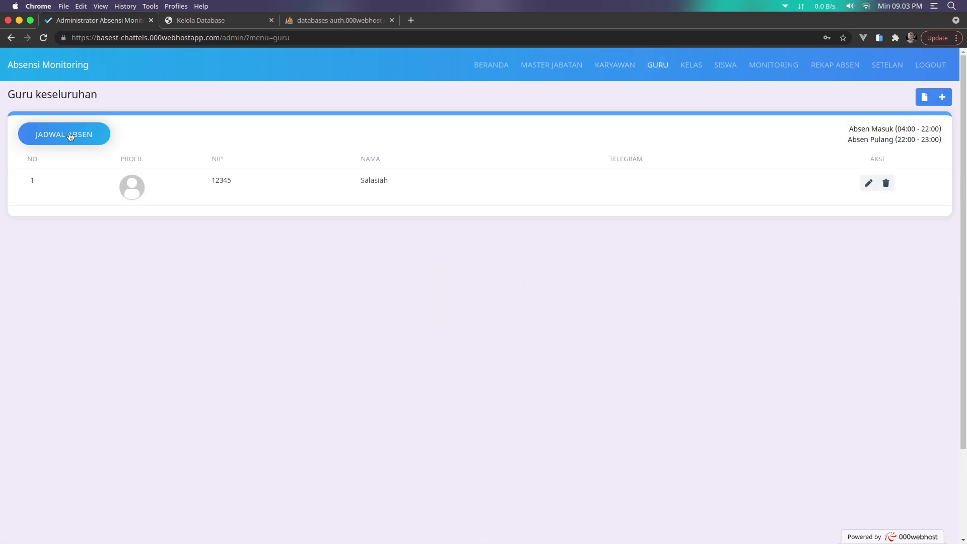
pyautogui.click(615, 65)
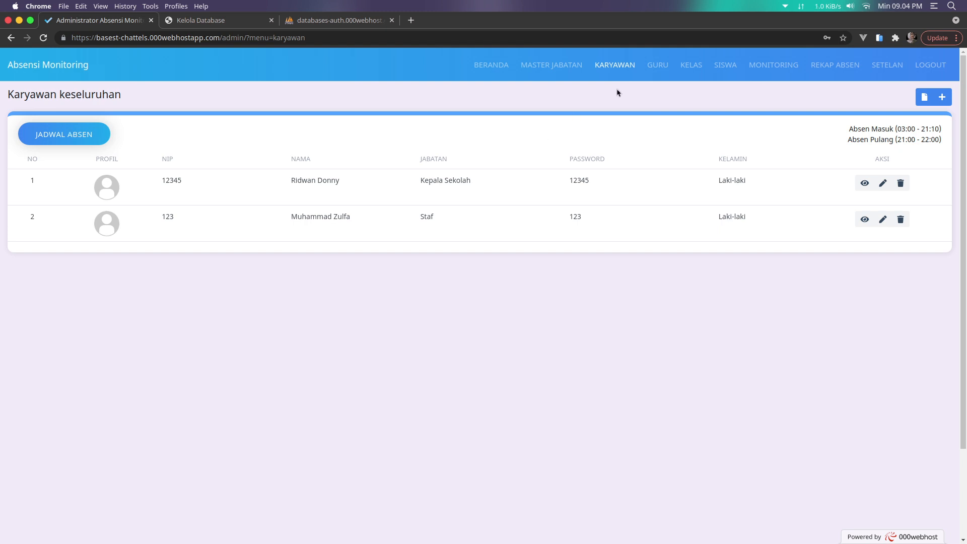
pyautogui.click(656, 70)
# Preview and close the teachers' JADWAL ABSEN and import windows, then show the KELAS overview
pyautogui.click(88, 139)
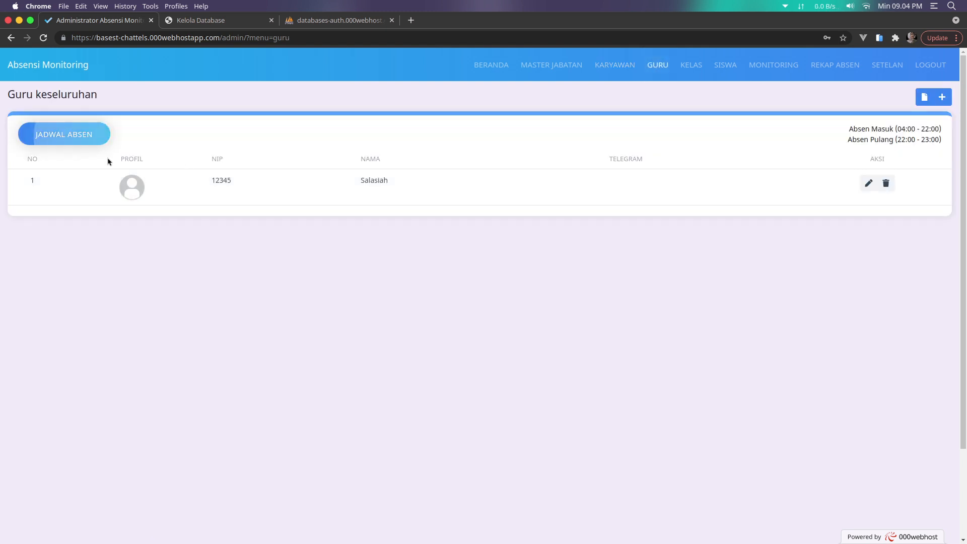
pyautogui.click(763, 452)
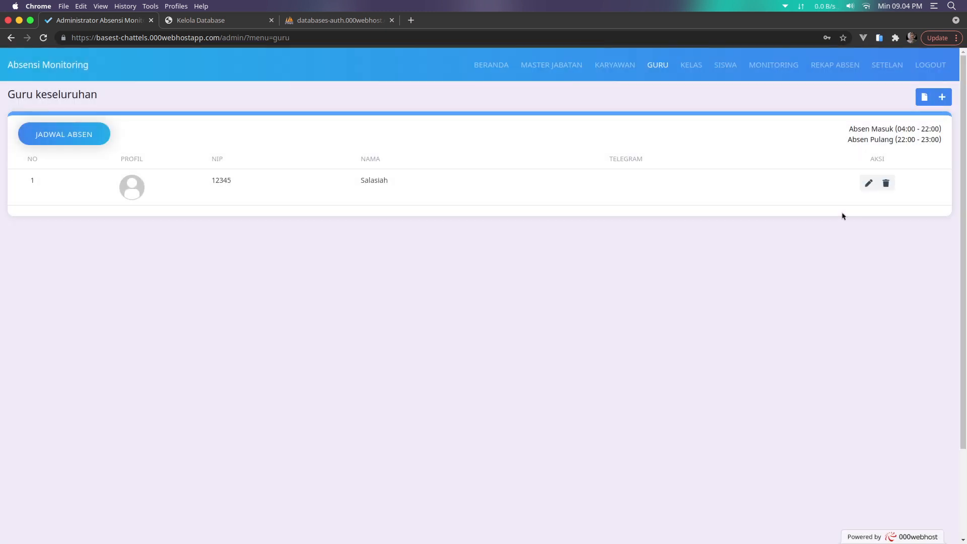
pyautogui.click(922, 104)
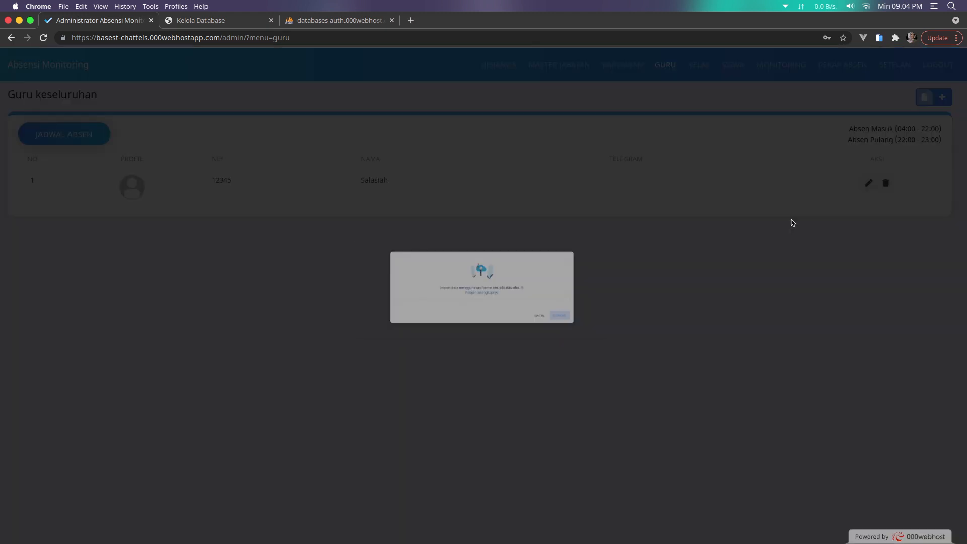
pyautogui.click(685, 391)
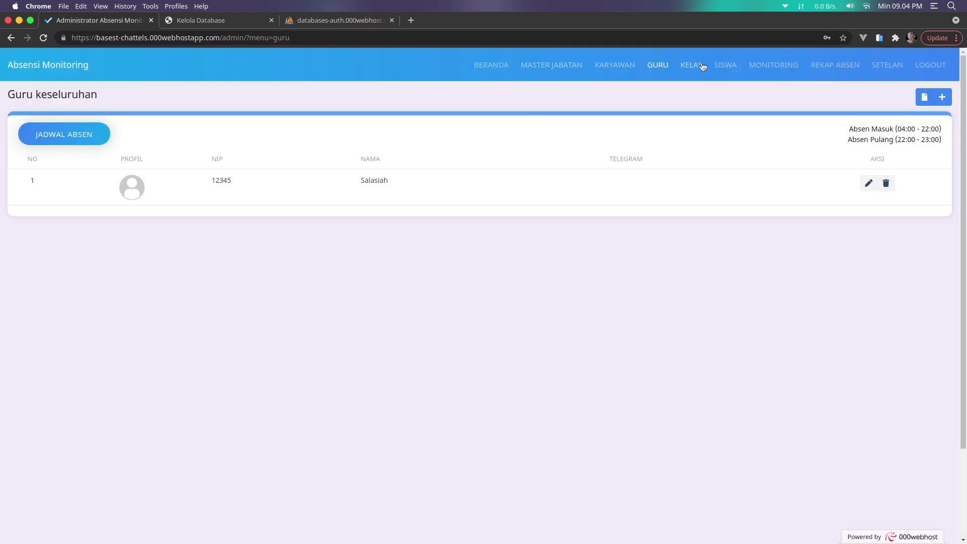
pyautogui.click(700, 66)
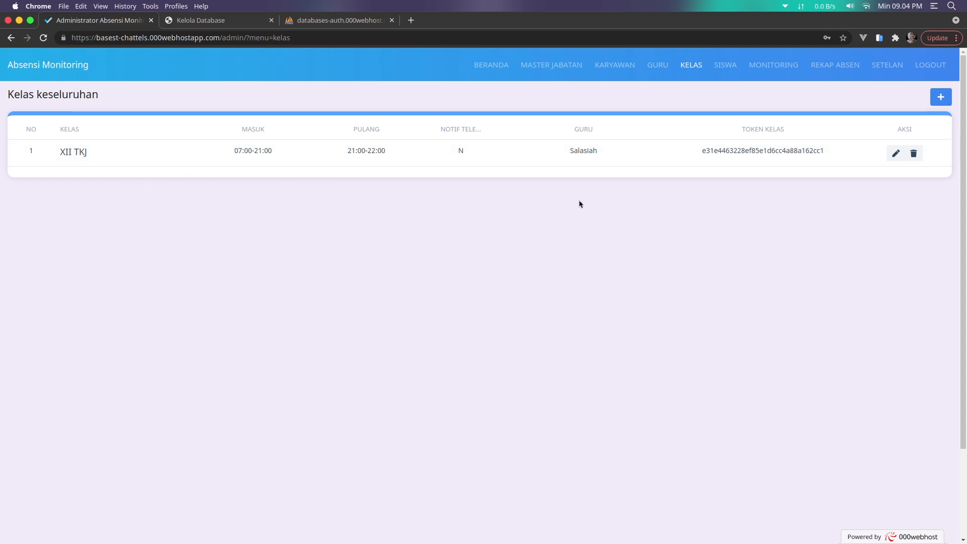
# Start a new class in Buat kelas and assign the one available teacher in Pilih guru
pyautogui.click(941, 97)
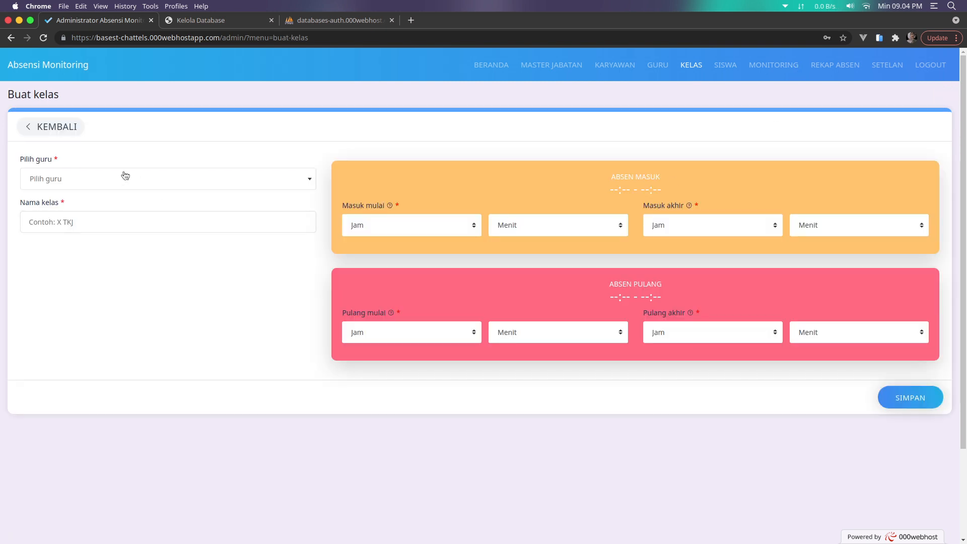
pyautogui.click(123, 176)
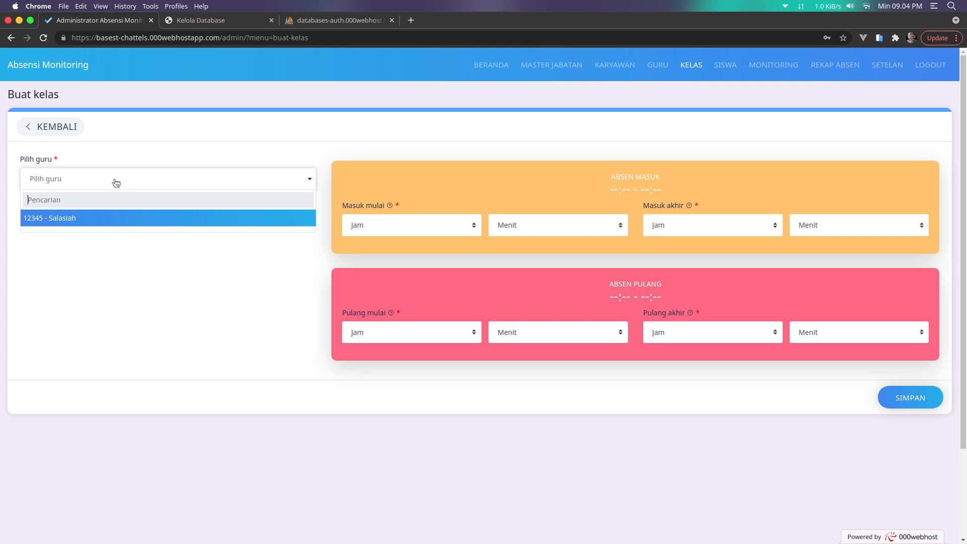
pyautogui.click(82, 217)
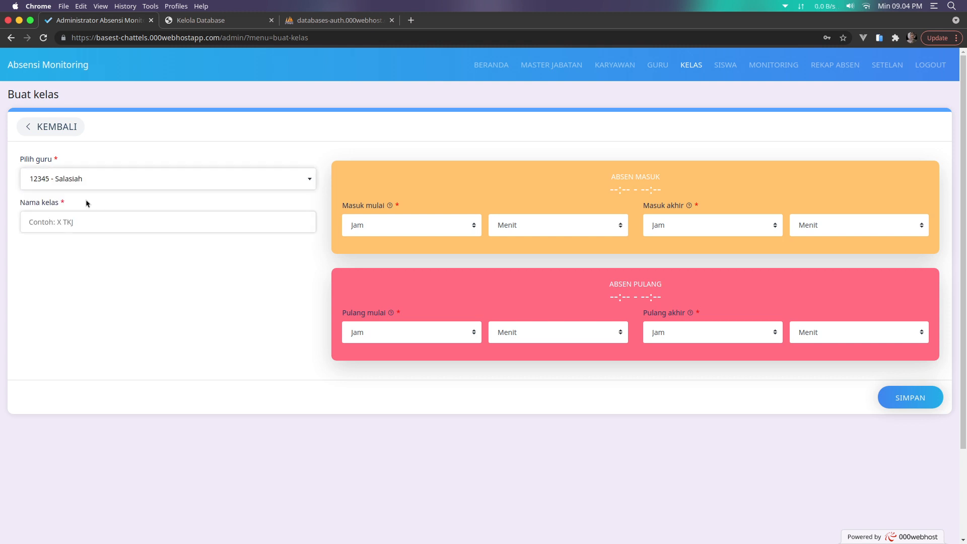
pyautogui.click(112, 182)
pyautogui.click(94, 222)
# Leave the class form with KEMBALI without saving, and show the SISWA list
pyautogui.click(78, 222)
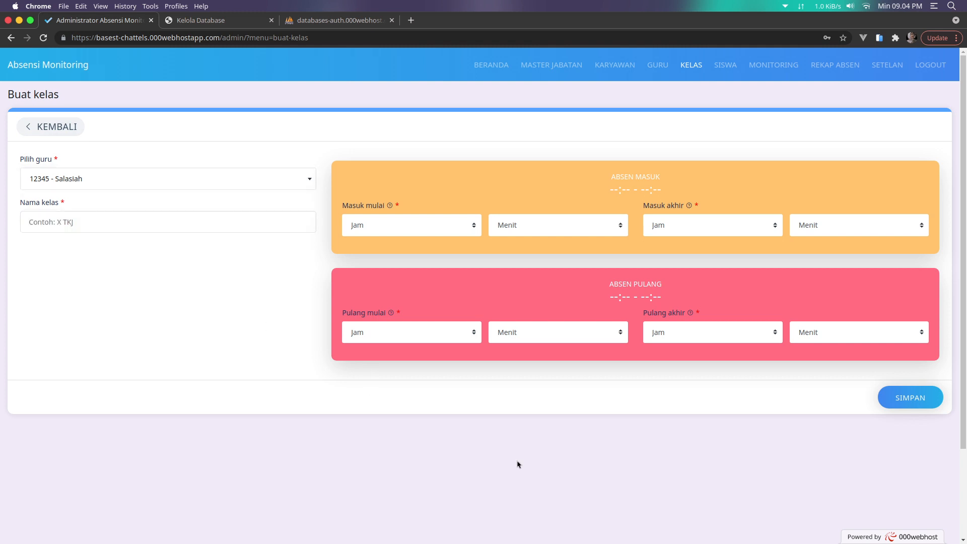
pyautogui.click(40, 126)
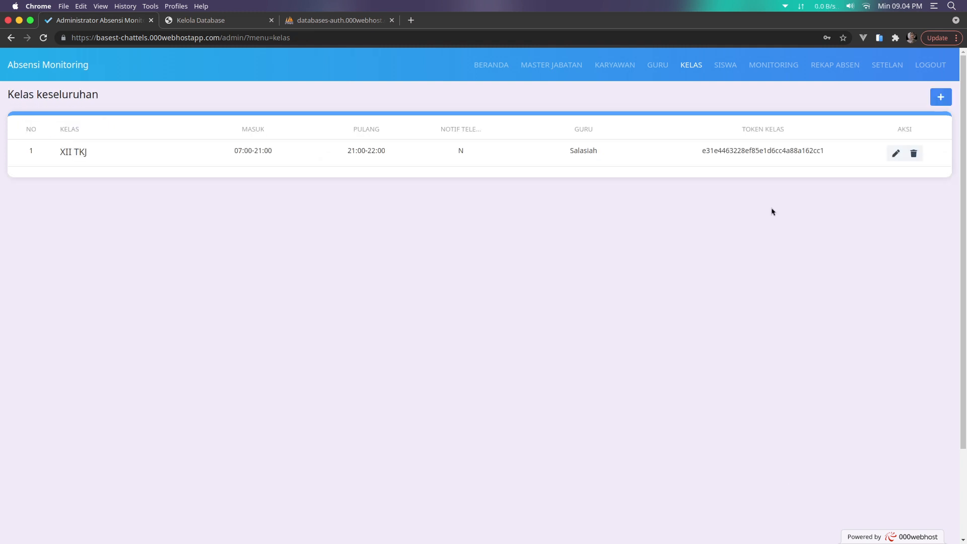
pyautogui.click(728, 65)
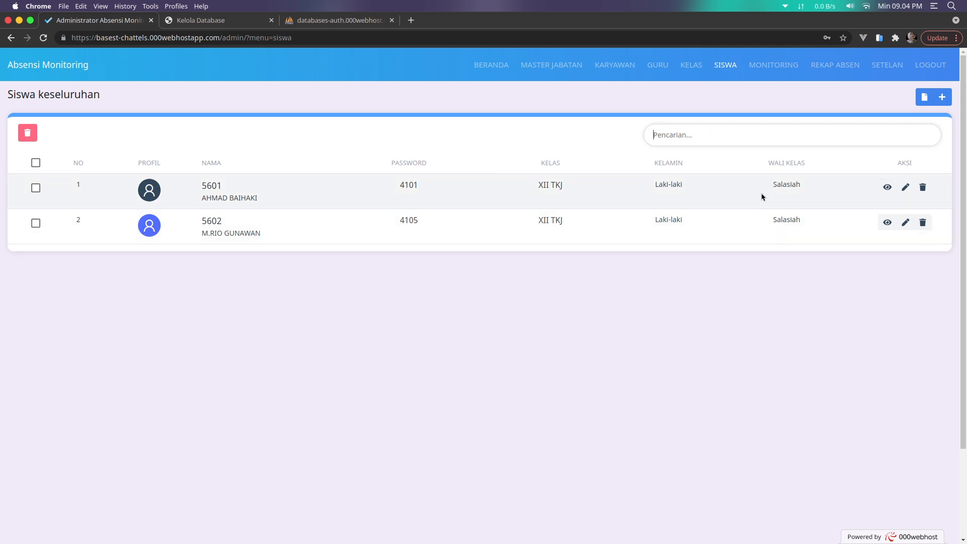
# Search the student list by name ('ahm', 'ahmadba') and clear the search
pyautogui.write('ahm')
pyautogui.press('BackSpace')
pyautogui.press('BackSpace')
pyautogui.press('BackSpace')
pyautogui.write('ahmad')
pyautogui.write('ba')
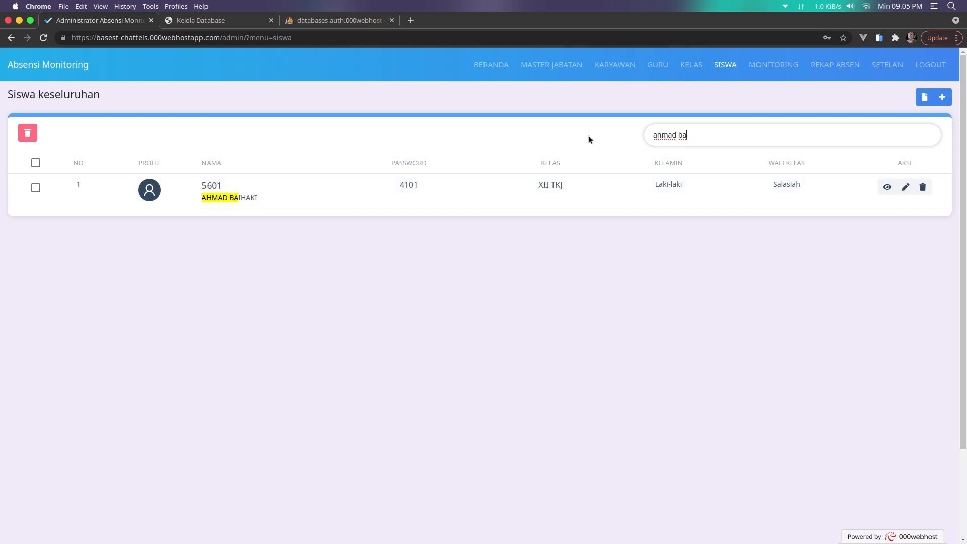
pyautogui.press('BackSpace')
pyautogui.press('BackSpace')
pyautogui.press('BackSpace')
pyautogui.press('BackSpace')
pyautogui.press('BackSpace')
pyautogui.press('BackSpace')
pyautogui.press('BackSpace')
pyautogui.press('BackSpace')
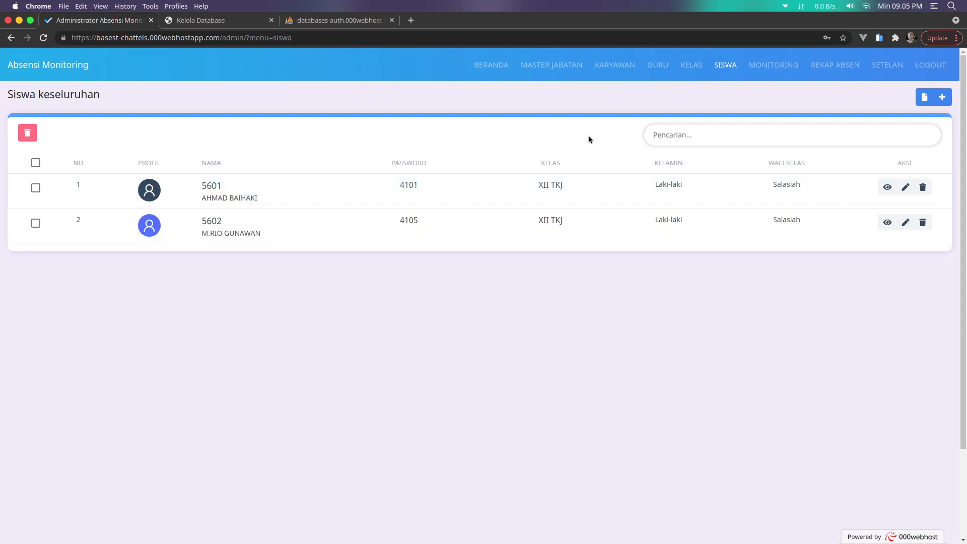
# Search by student number 5601, clear it, and go to MONITORING
pyautogui.write('5601')
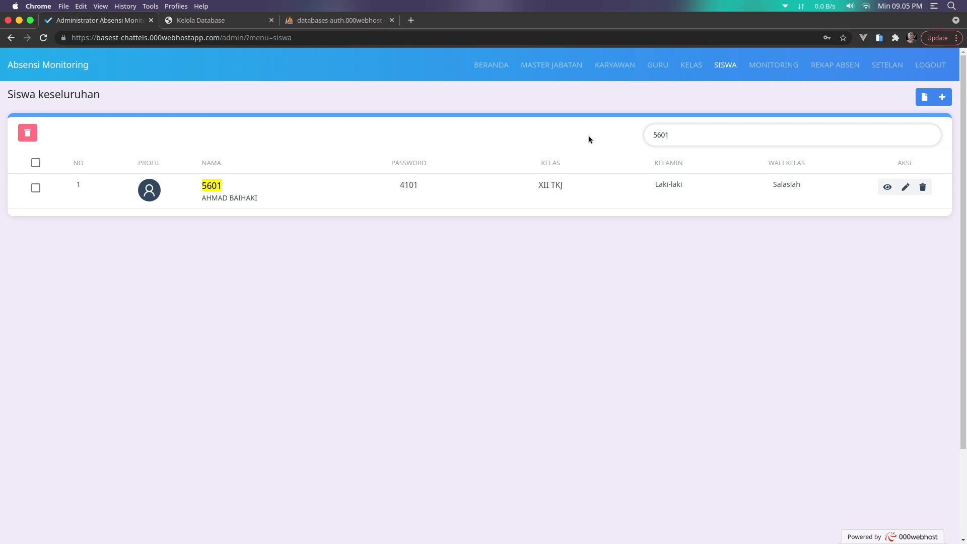
pyautogui.press('super+a')
pyautogui.press('BackSpace')
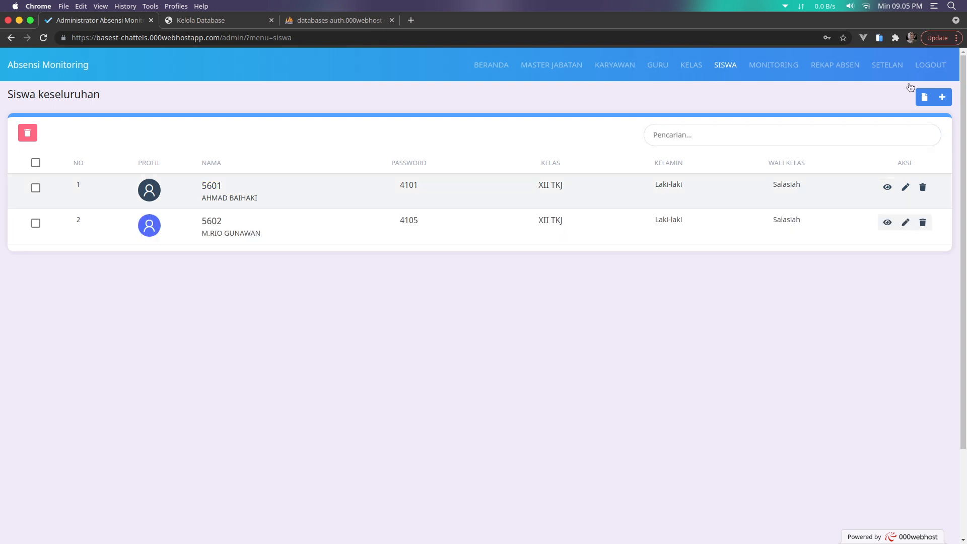
pyautogui.click(769, 68)
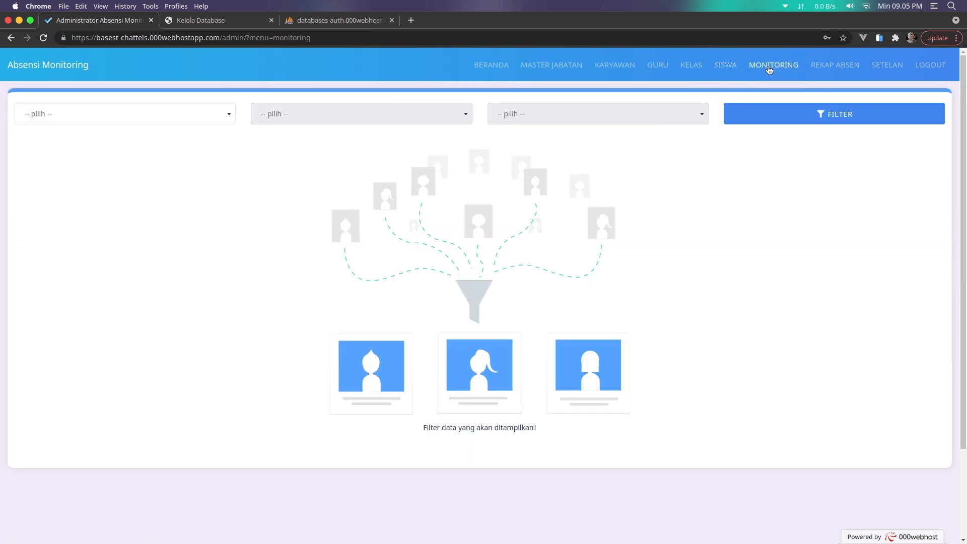
# Set the monitoring filters to Siswa, class XII TKJ and September 2021
pyautogui.click(214, 114)
pyautogui.click(236, 277)
pyautogui.click(202, 117)
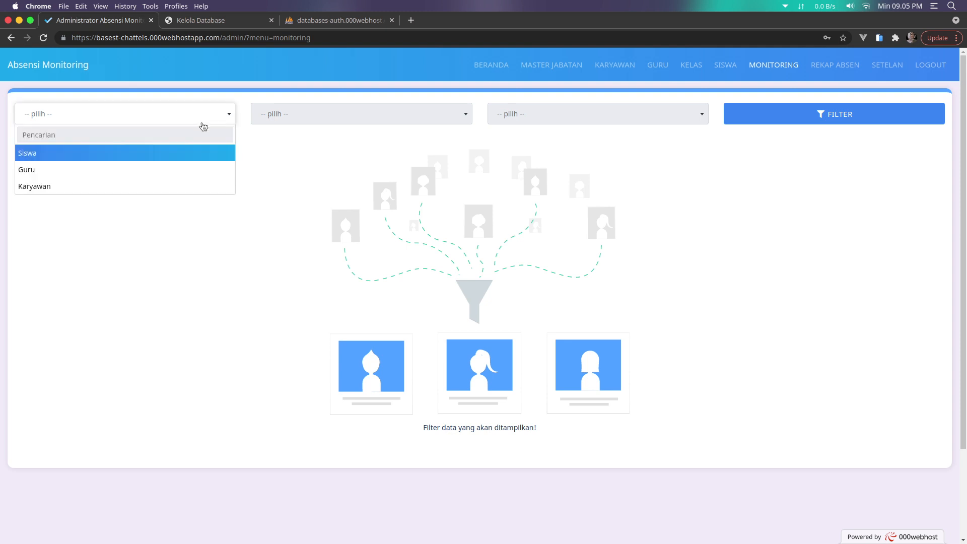
pyautogui.click(102, 283)
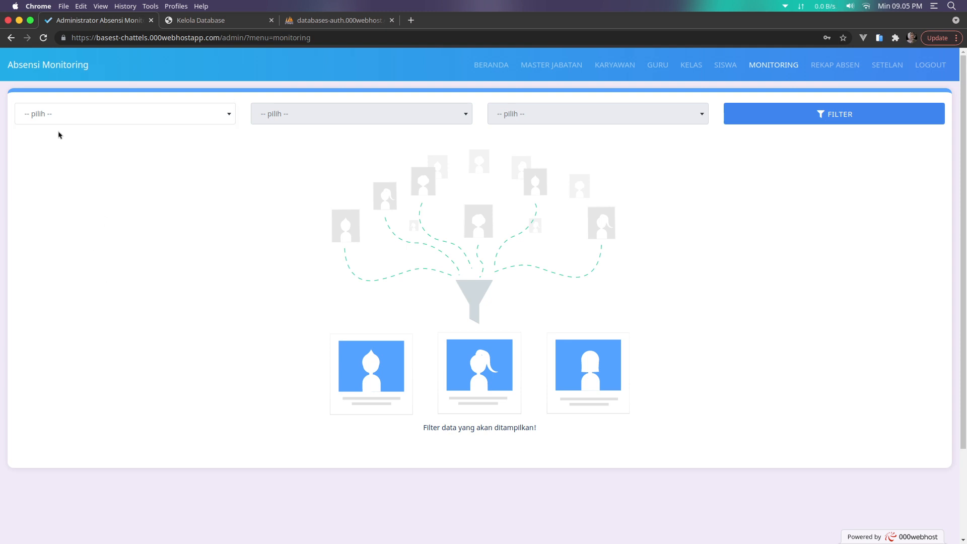
pyautogui.click(57, 119)
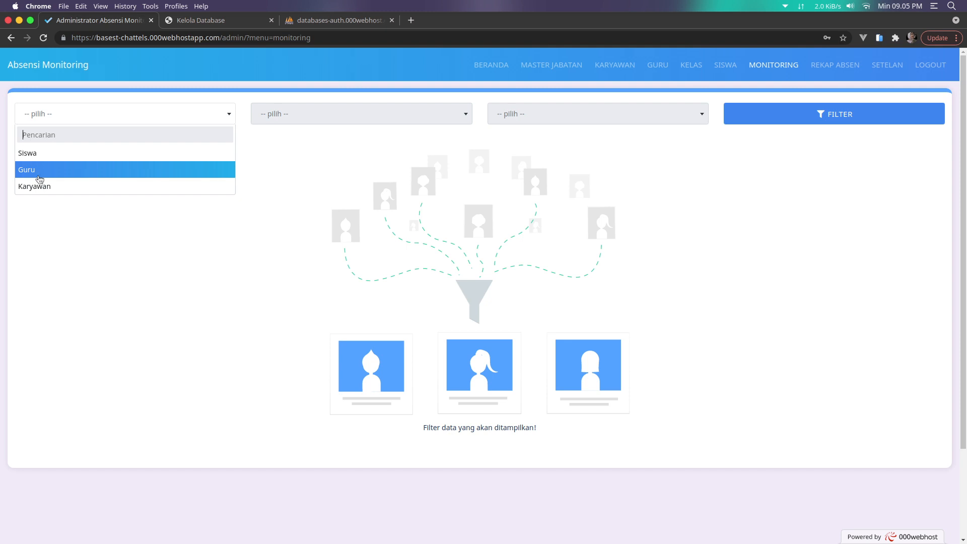
pyautogui.click(45, 153)
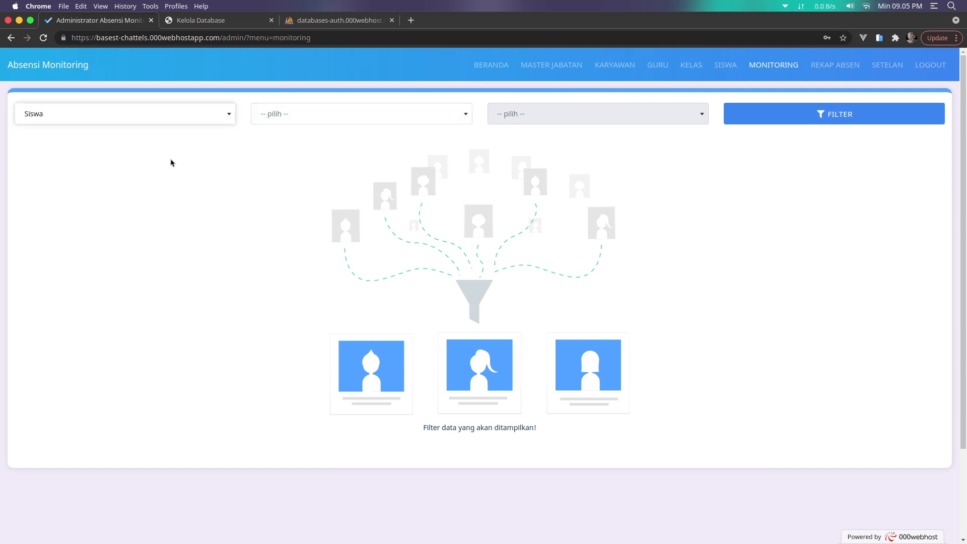
pyautogui.click(306, 113)
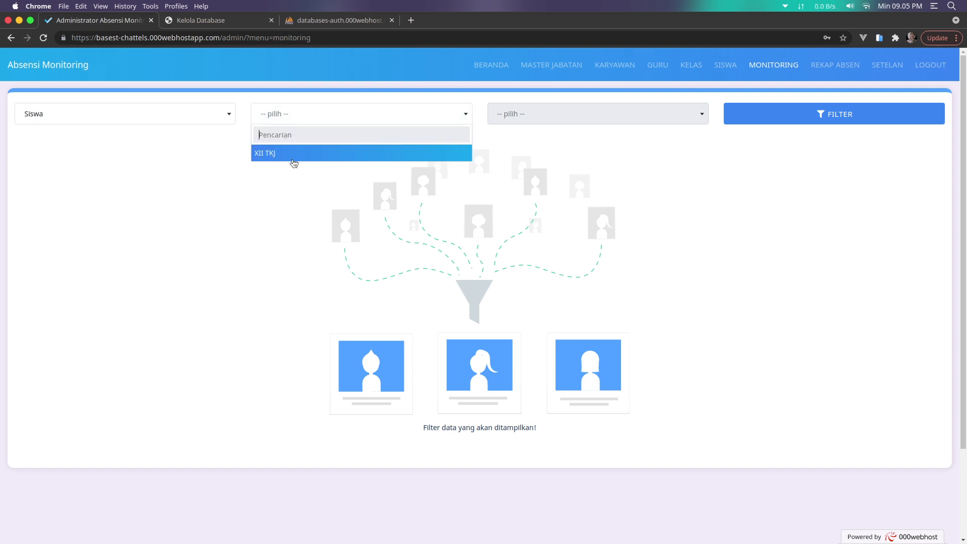
pyautogui.click(103, 118)
pyautogui.click(82, 156)
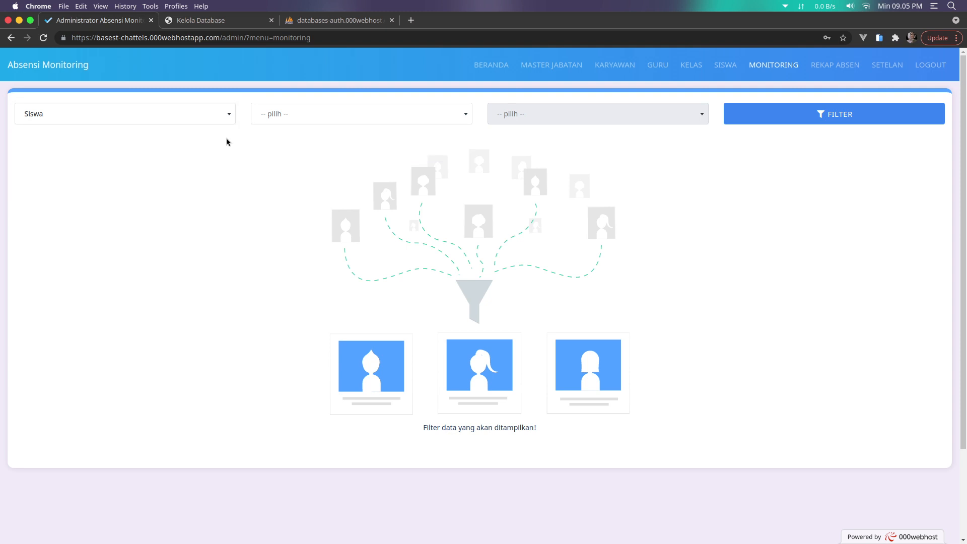
pyautogui.click(298, 120)
pyautogui.click(287, 153)
pyautogui.click(543, 120)
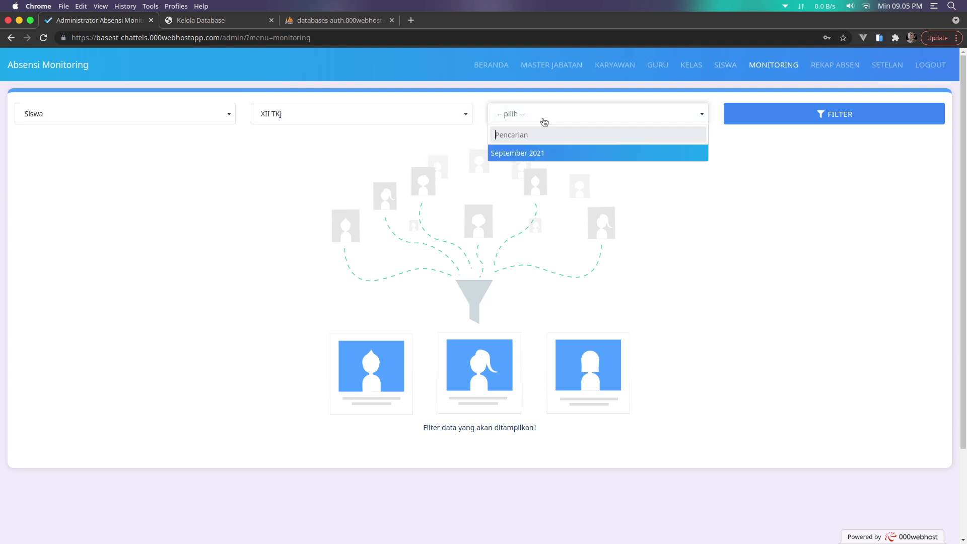
pyautogui.click(538, 156)
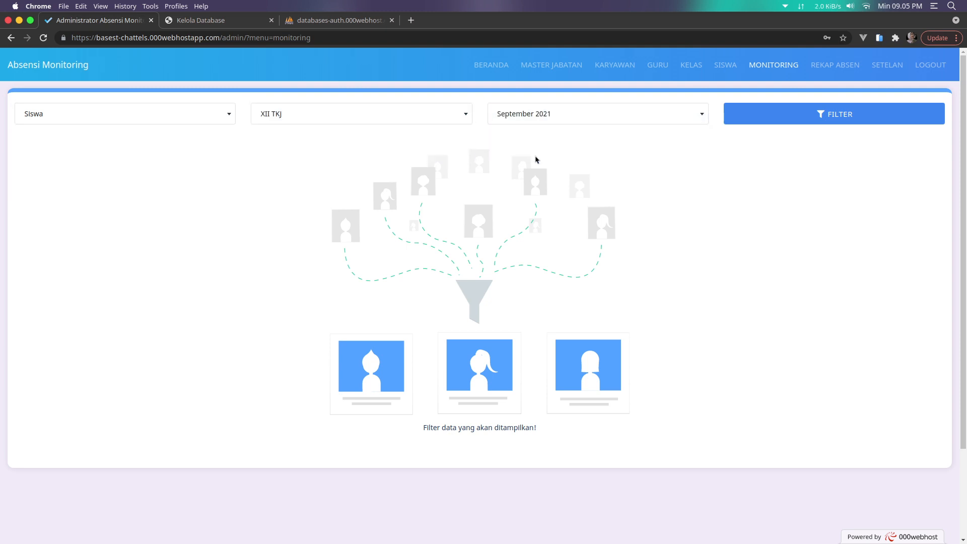
# Switch the user type to Guru and find no months available for teachers
pyautogui.click(156, 111)
pyautogui.click(116, 168)
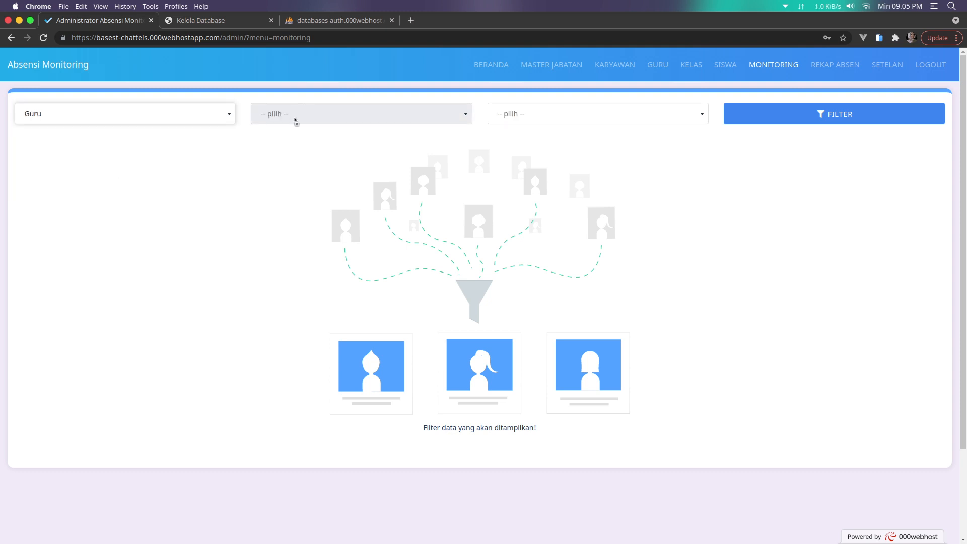
pyautogui.click(536, 119)
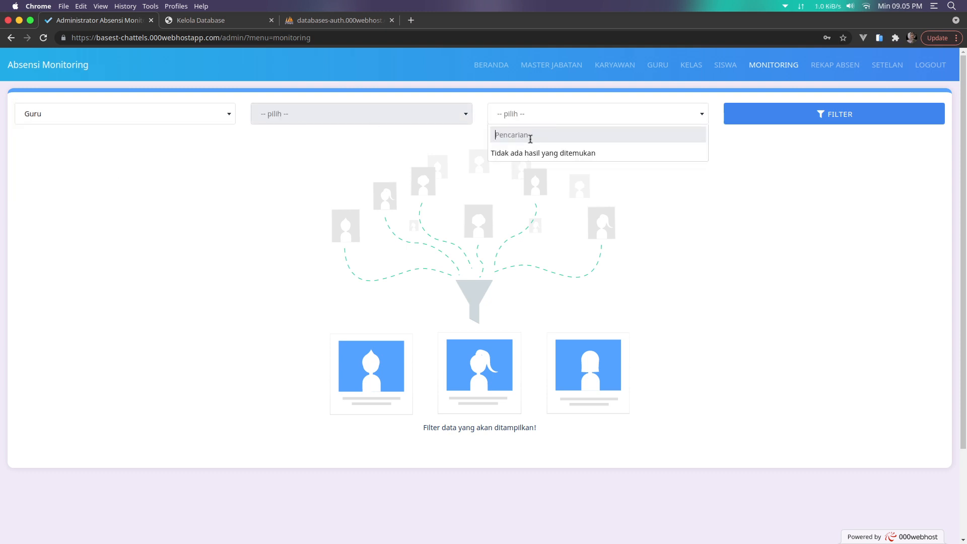
pyautogui.click(542, 123)
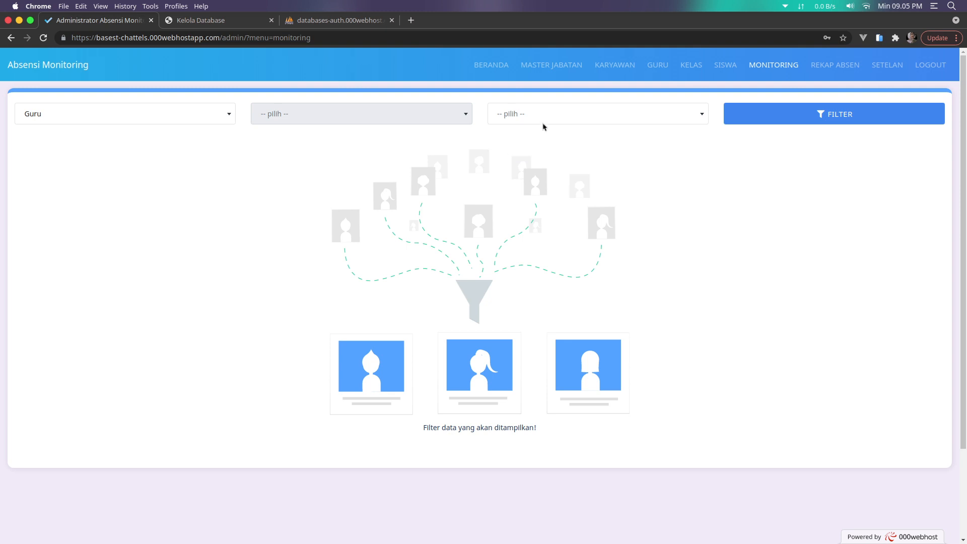
pyautogui.click(543, 123)
pyautogui.click(138, 127)
# Filter monitoring for Karyawan in September 2021
pyautogui.click(113, 107)
pyautogui.click(80, 185)
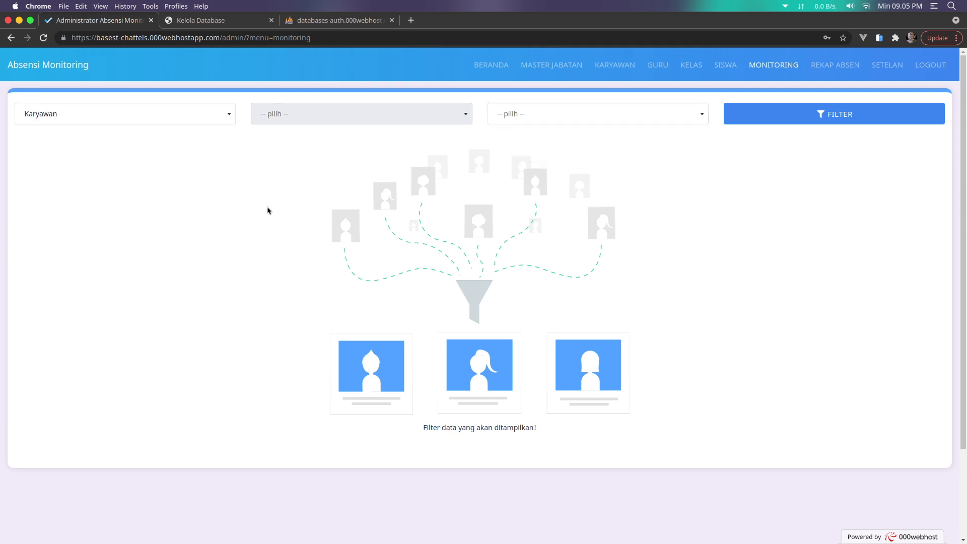
pyautogui.click(561, 121)
pyautogui.click(561, 153)
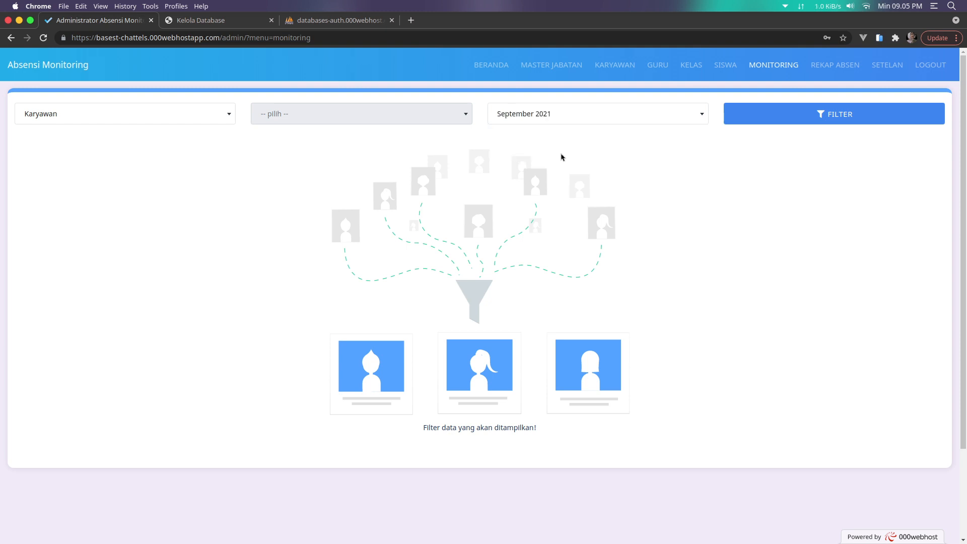
pyautogui.click(887, 123)
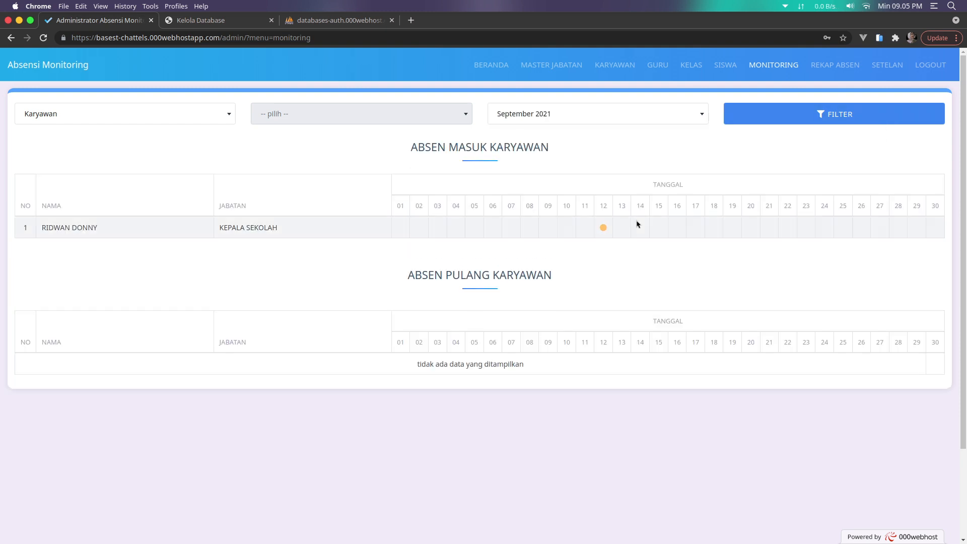
# Review the Kepala Sekolah's day-12 IZIN check-in details, then go to REKAP ABSEN
pyautogui.click(603, 227)
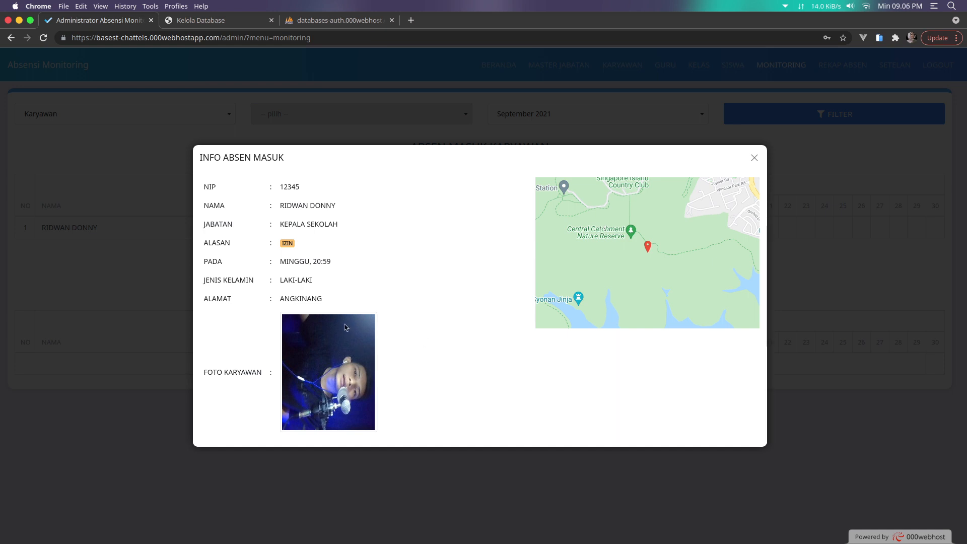
pyautogui.click(754, 158)
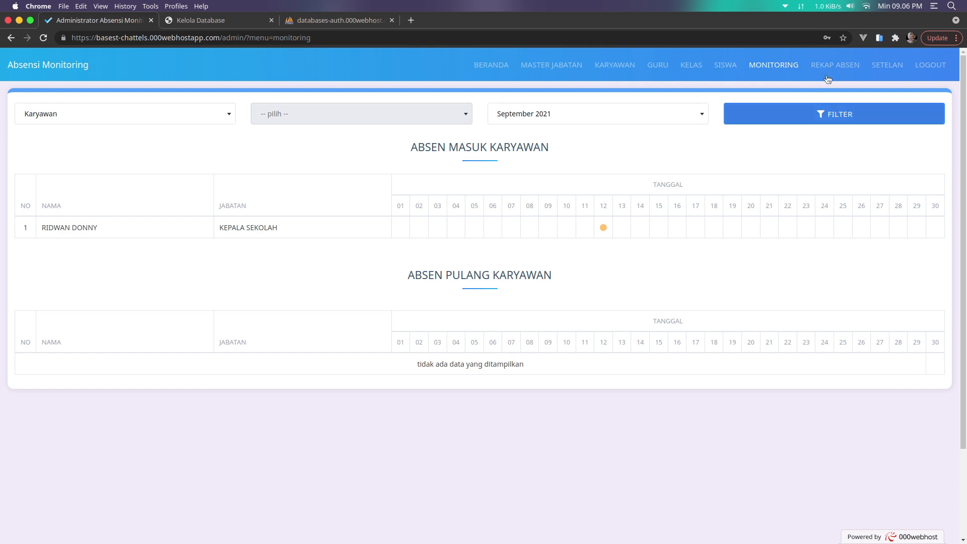
pyautogui.click(829, 71)
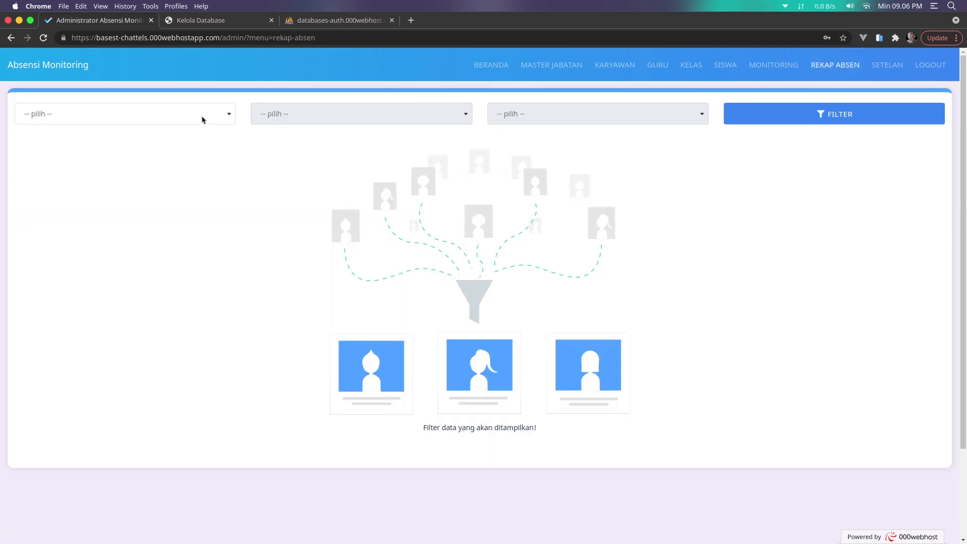
# Generate the Siswa recap for class XII TKJ, September 2021, and scroll through the results
pyautogui.click(150, 122)
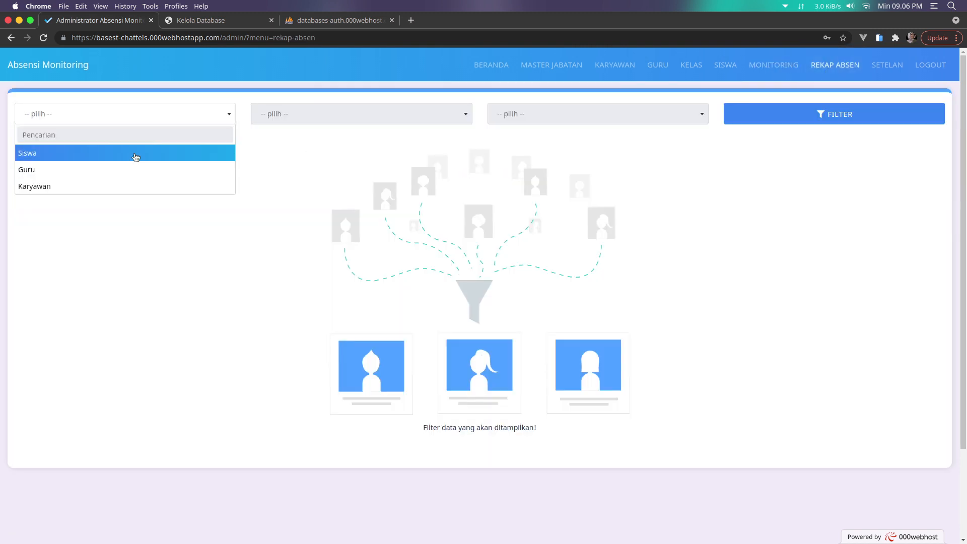
pyautogui.click(134, 168)
pyautogui.click(353, 123)
pyautogui.click(348, 153)
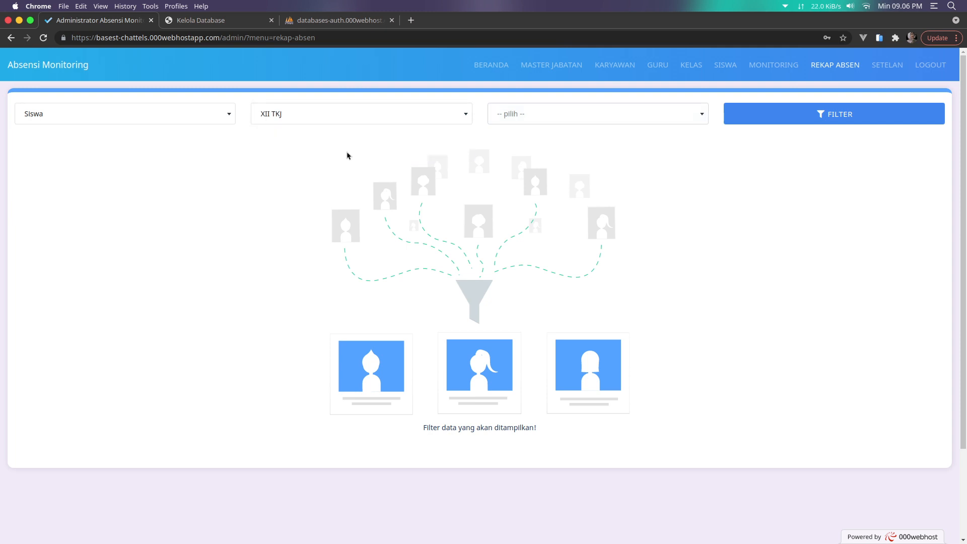
pyautogui.click(632, 123)
pyautogui.click(594, 153)
pyautogui.click(757, 120)
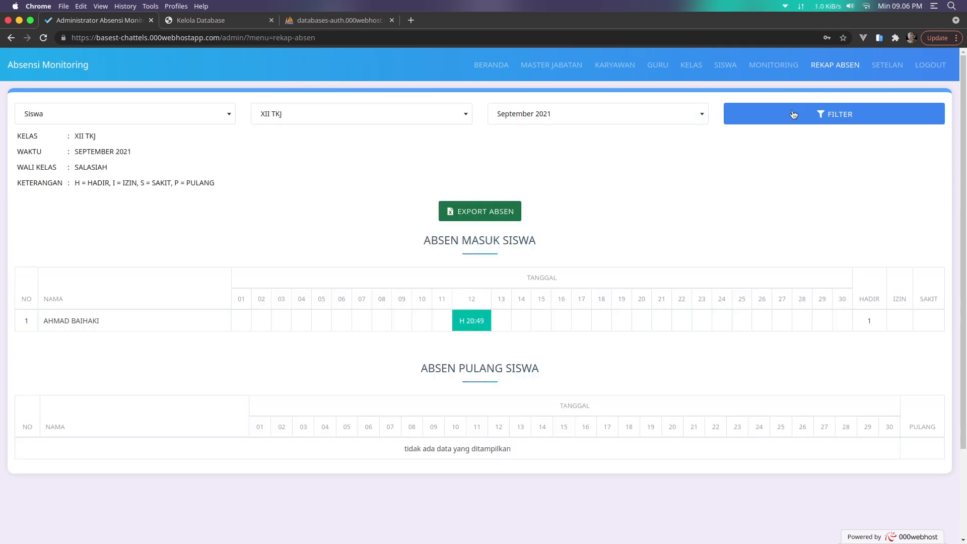
pyautogui.scroll(-4, 492, 380)
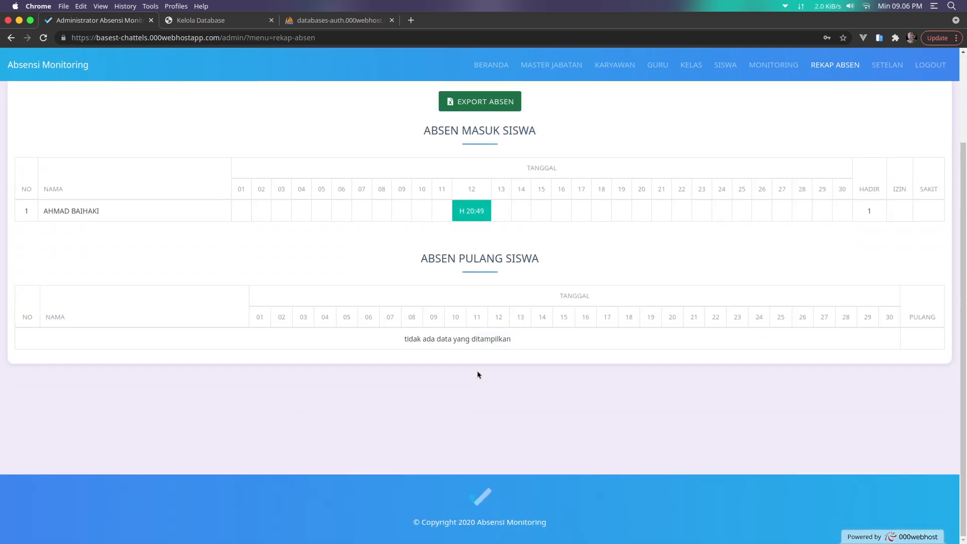
pyautogui.scroll(4, 479, 373)
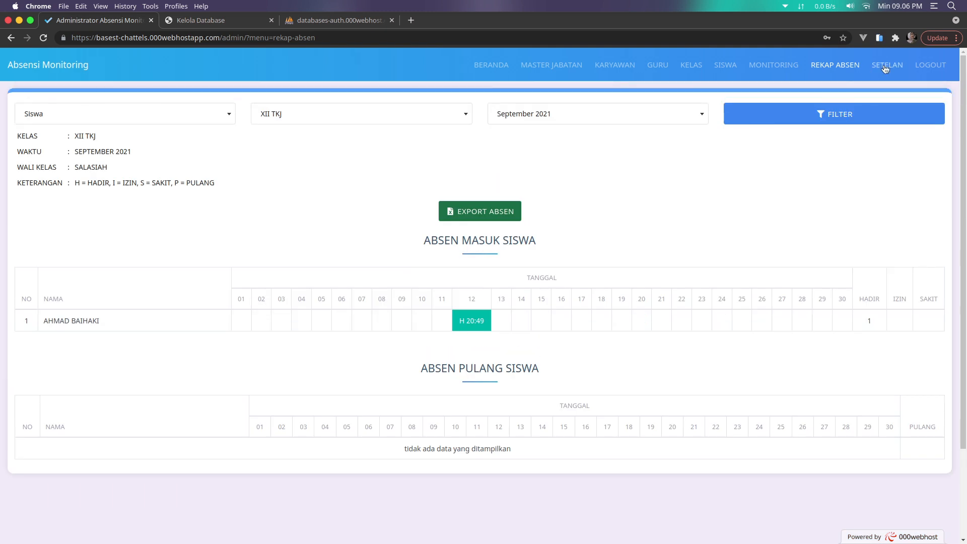
pyautogui.click(886, 66)
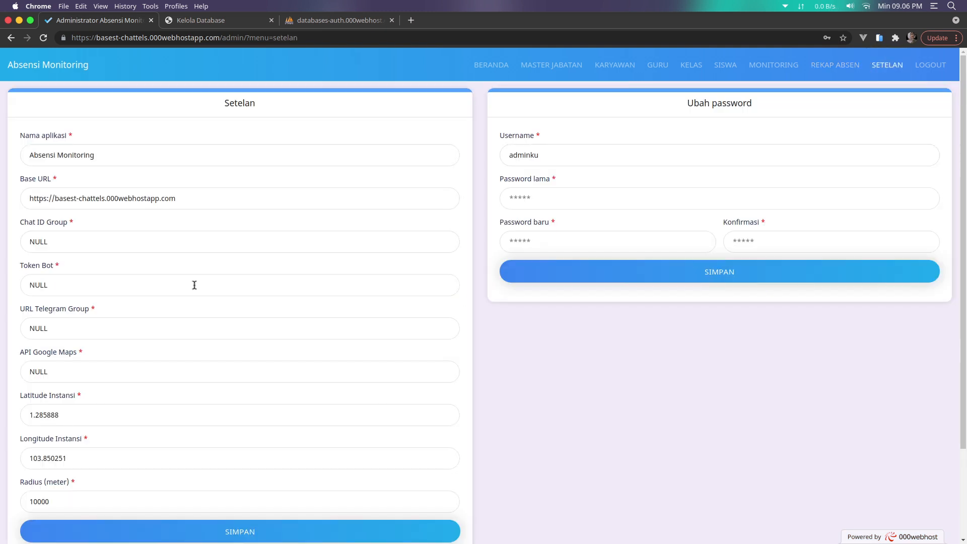
# Scroll through settings and the BERANDA dashboard, visit MASTER JABATAN, then log out
pyautogui.scroll(-3, 385, 358)
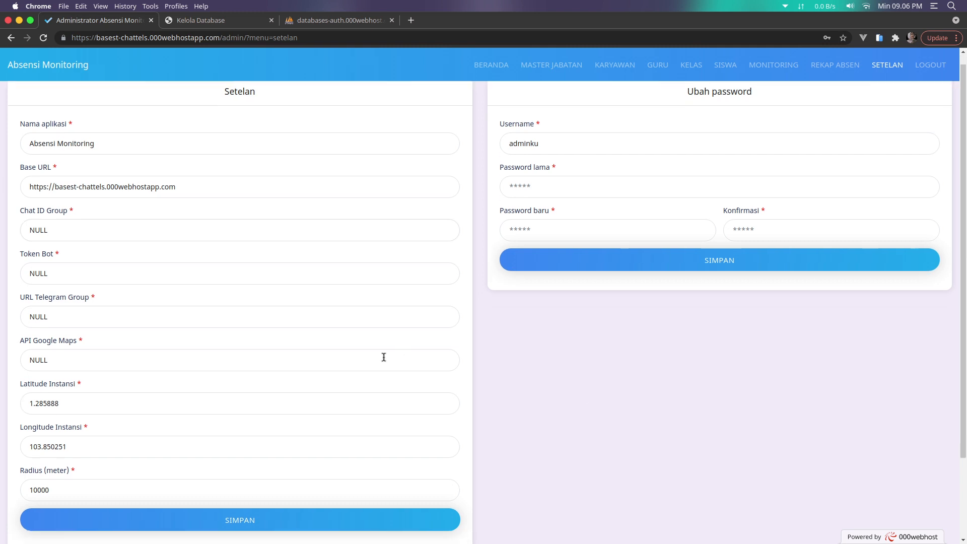
pyautogui.scroll(3, 384, 359)
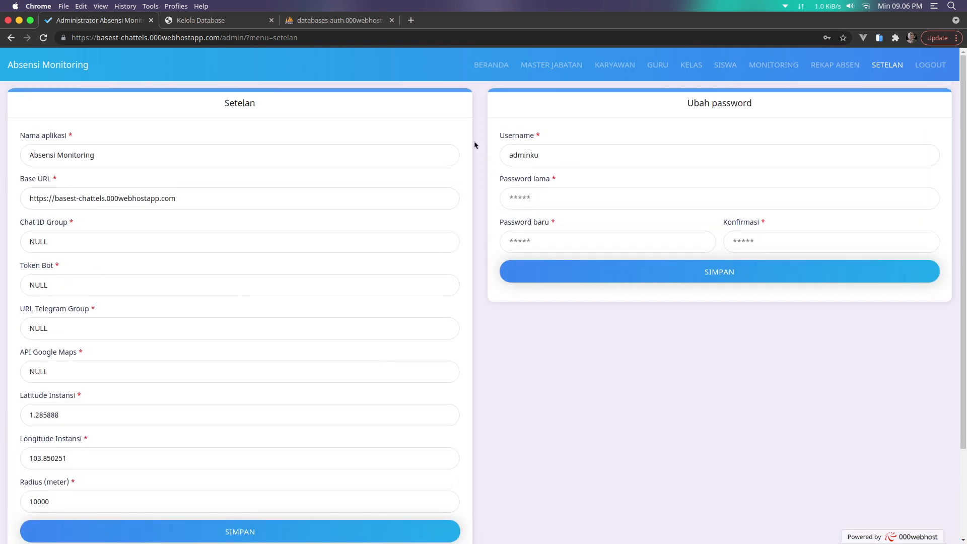
pyautogui.click(491, 65)
pyautogui.scroll(-8, 516, 216)
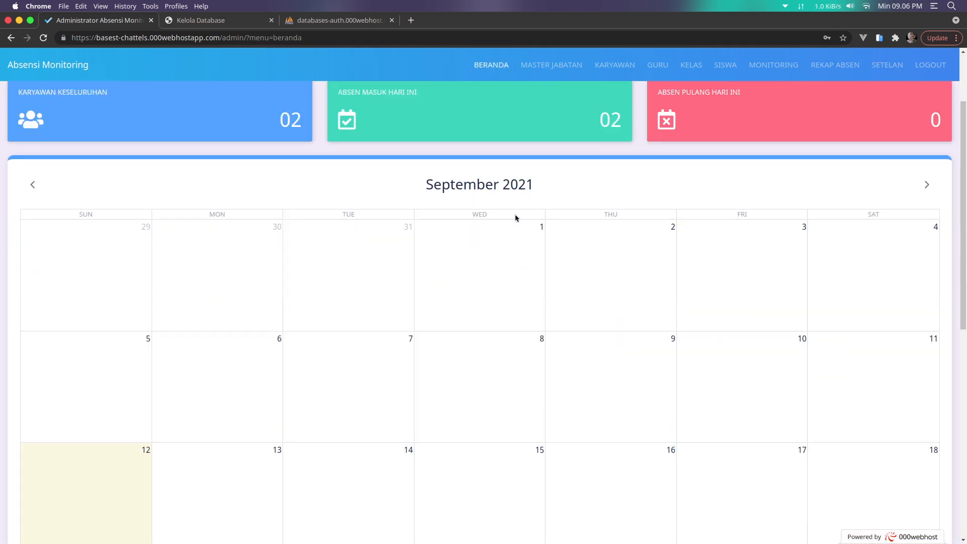
pyautogui.scroll(-3, 516, 218)
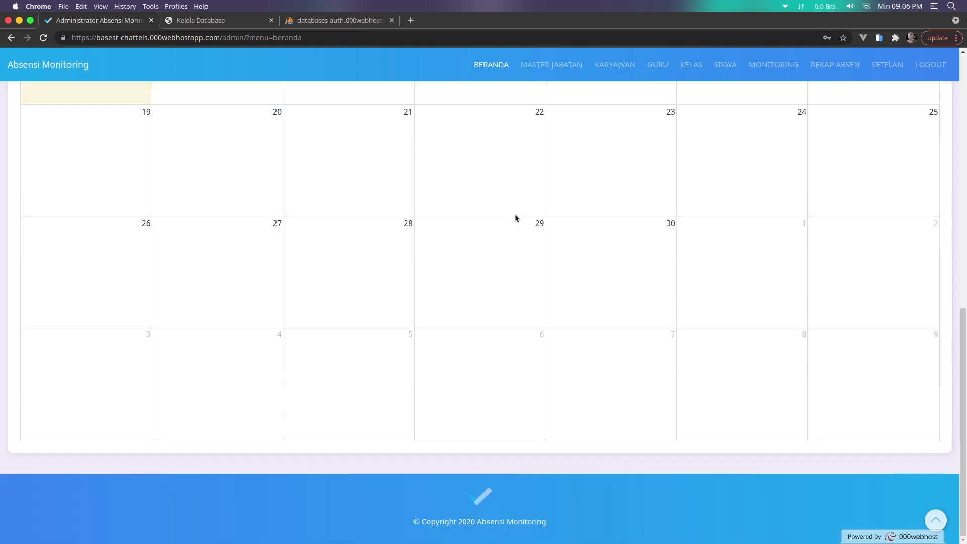
pyautogui.scroll(10, 510, 302)
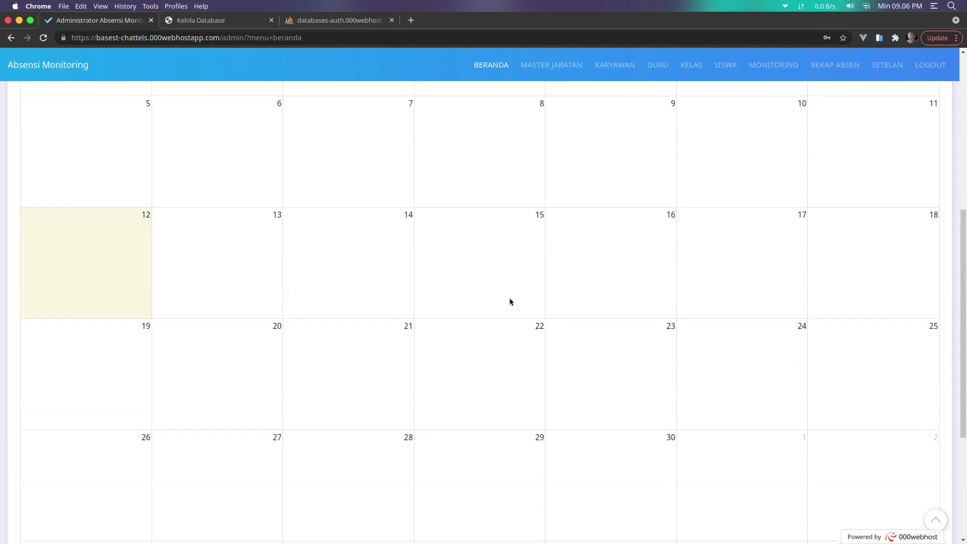
pyautogui.scroll(1, 509, 301)
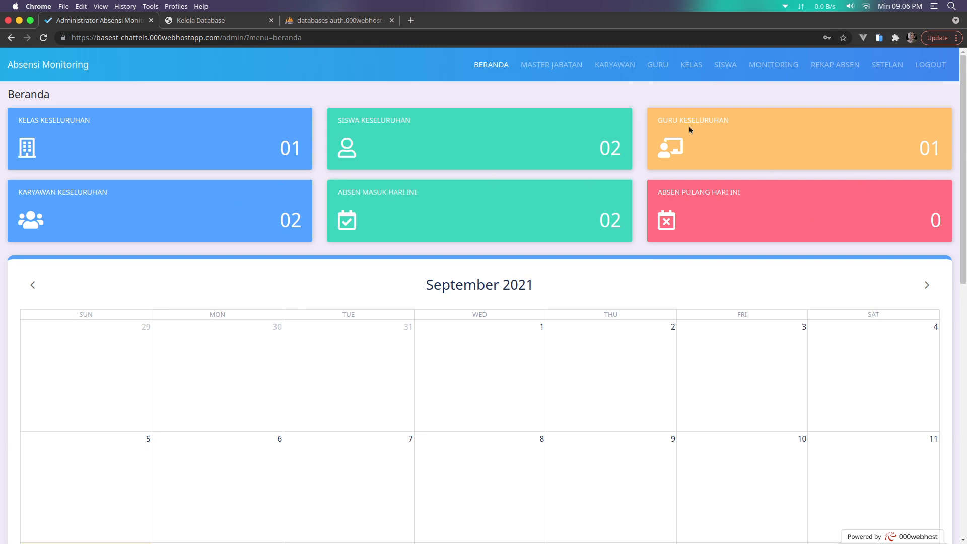
pyautogui.click(575, 68)
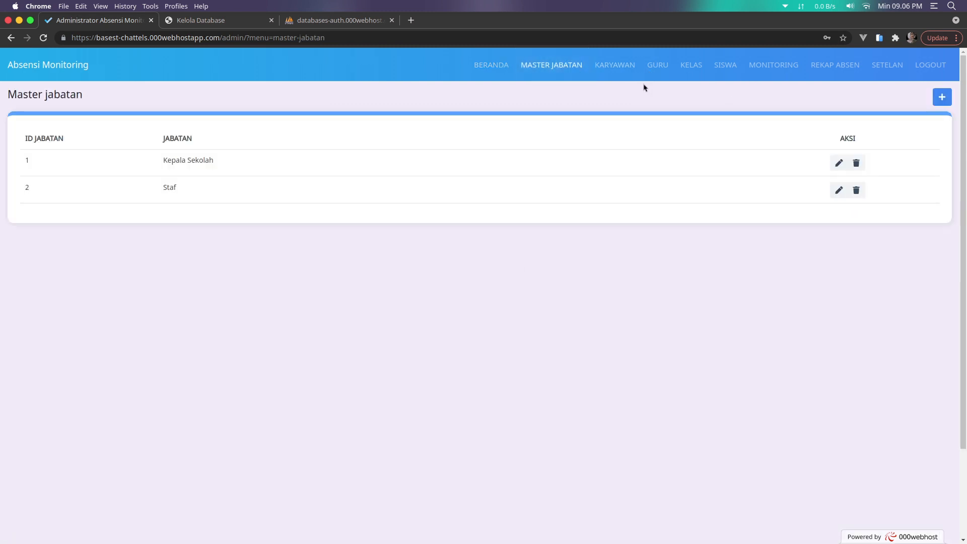
pyautogui.click(929, 65)
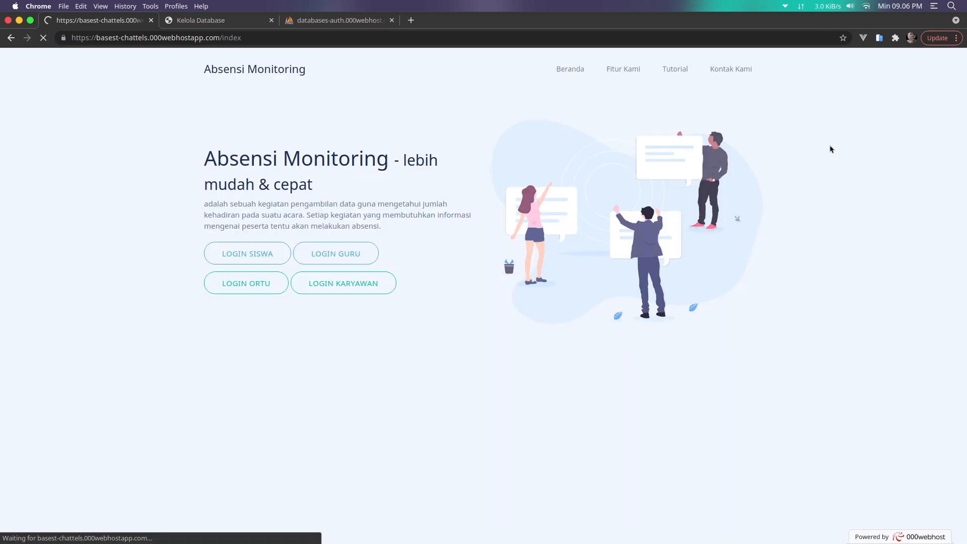